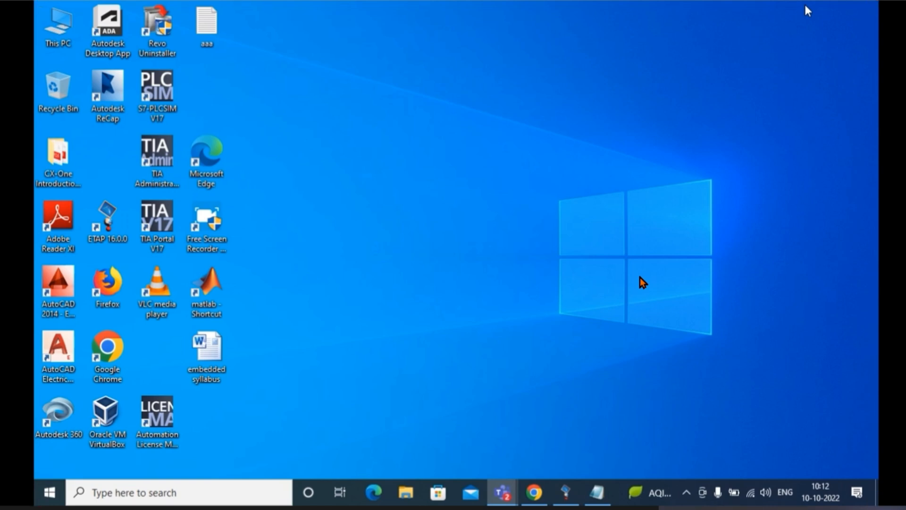
Switch to Chrome, search Google for "earthing mat design" in a new tab, and show the image results
mouse_move(628, 292)
left_click(534, 492)
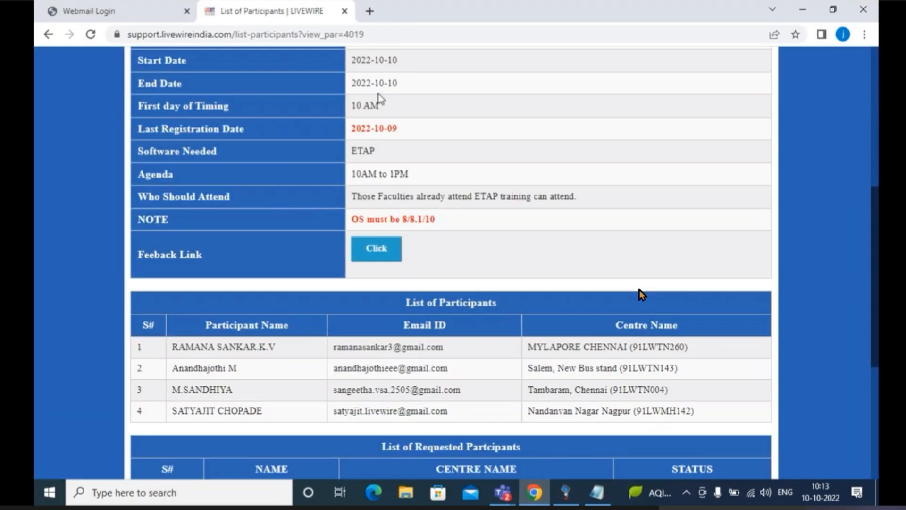
left_click(369, 10)
left_click(349, 32)
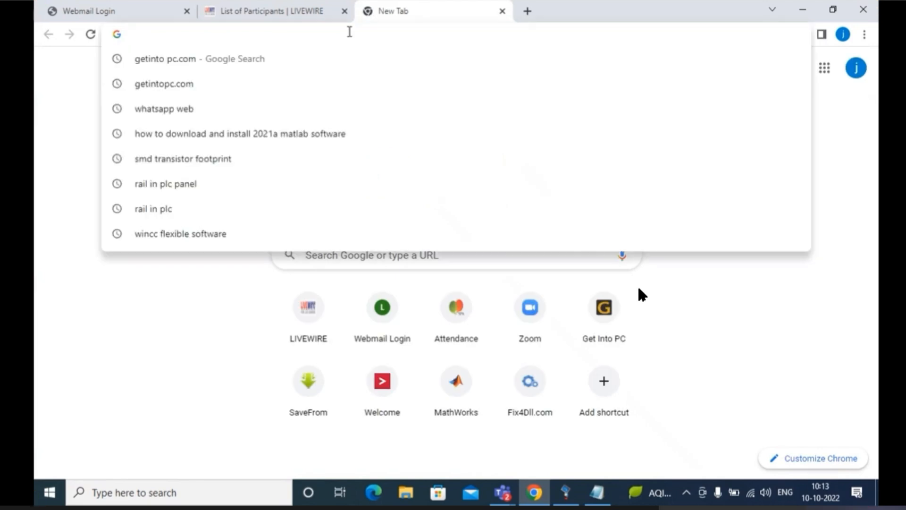
type("eart")
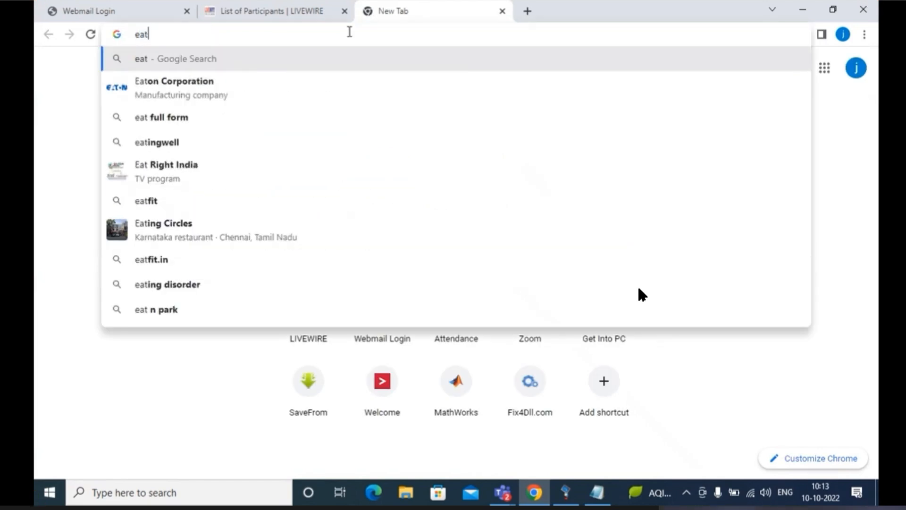
type("hin")
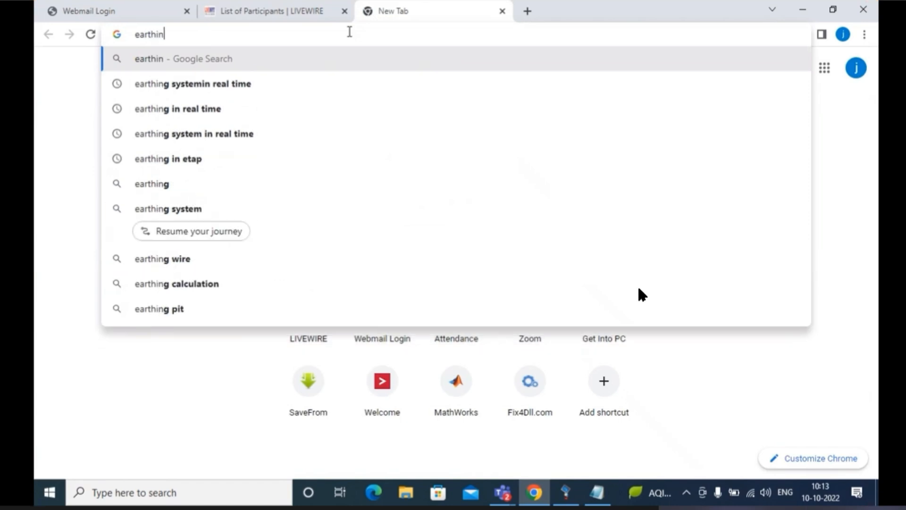
type("g mat")
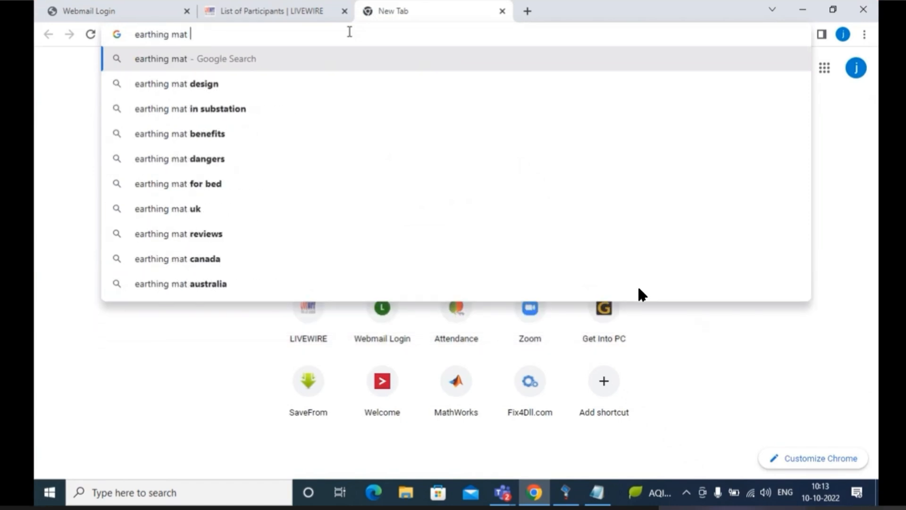
type(" desig")
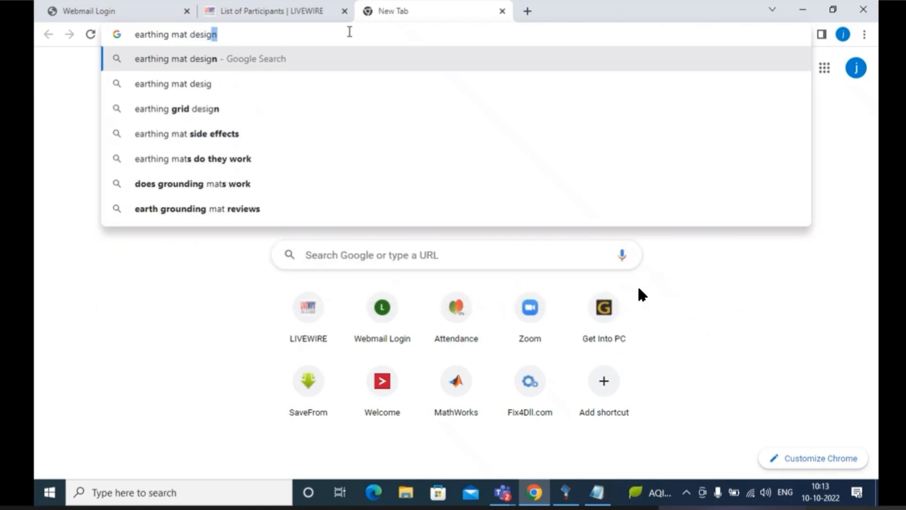
key("Return")
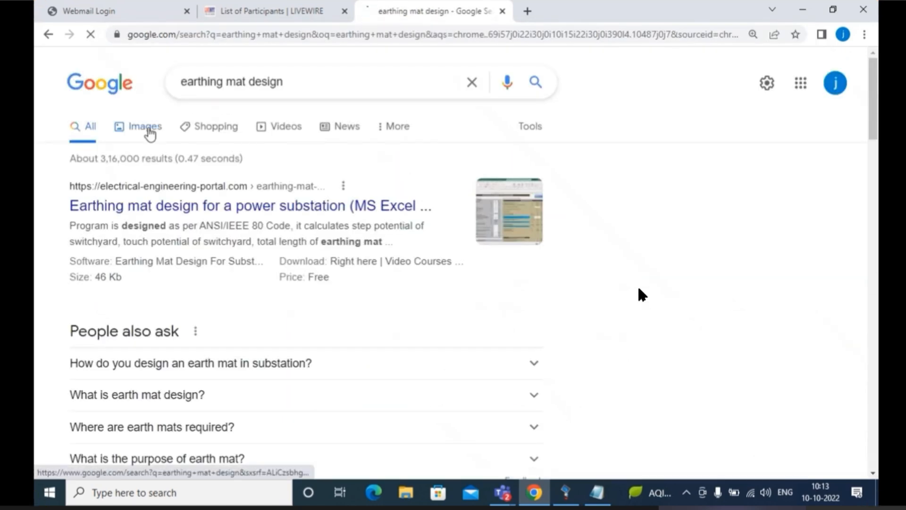
left_click(150, 132)
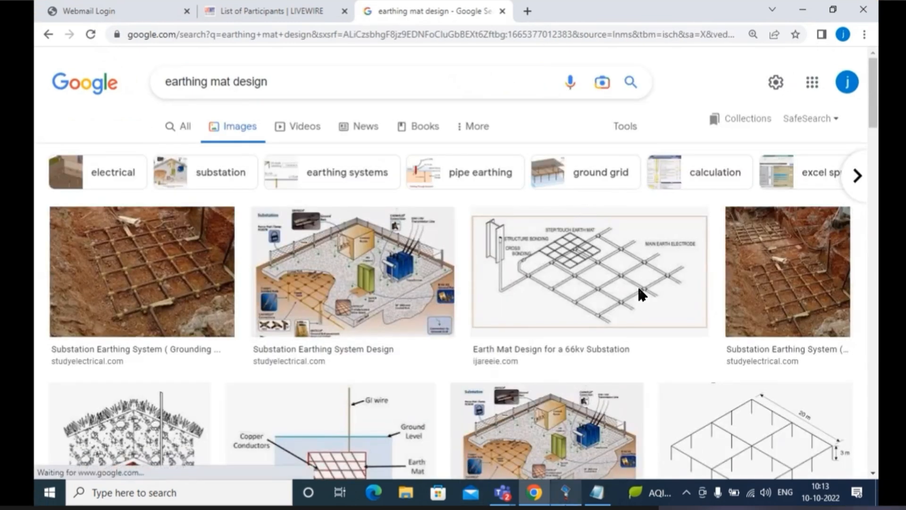
Switch to Notepad and list "earthing", "mat", "pit" and "rod" on separate lines
left_click(597, 495)
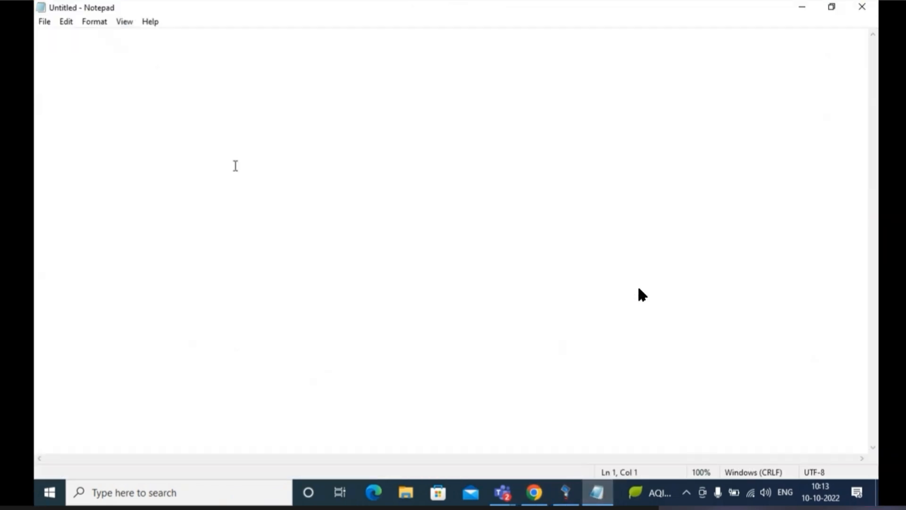
type("earth")
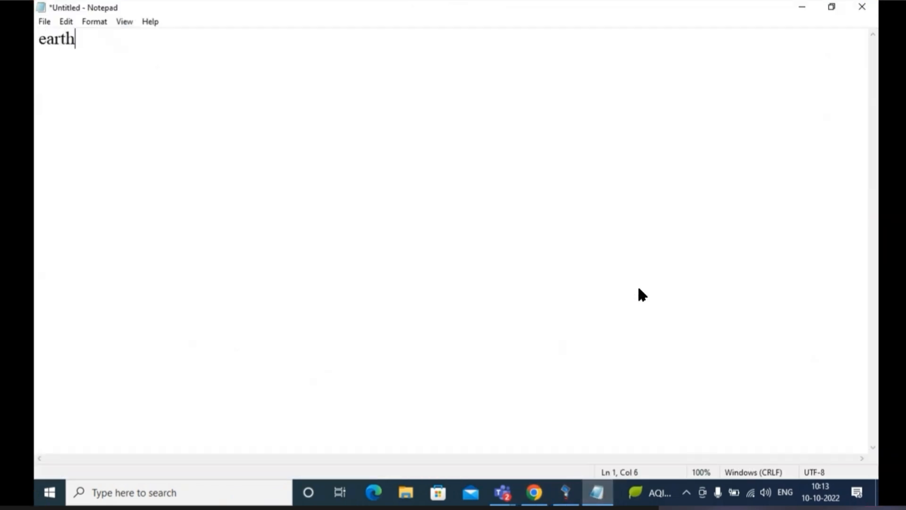
type("ing")
key("Return")
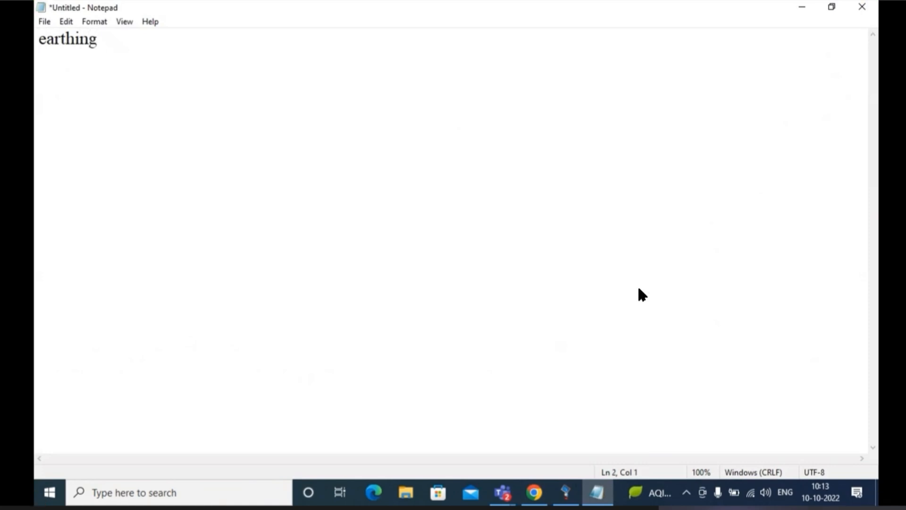
type("mat")
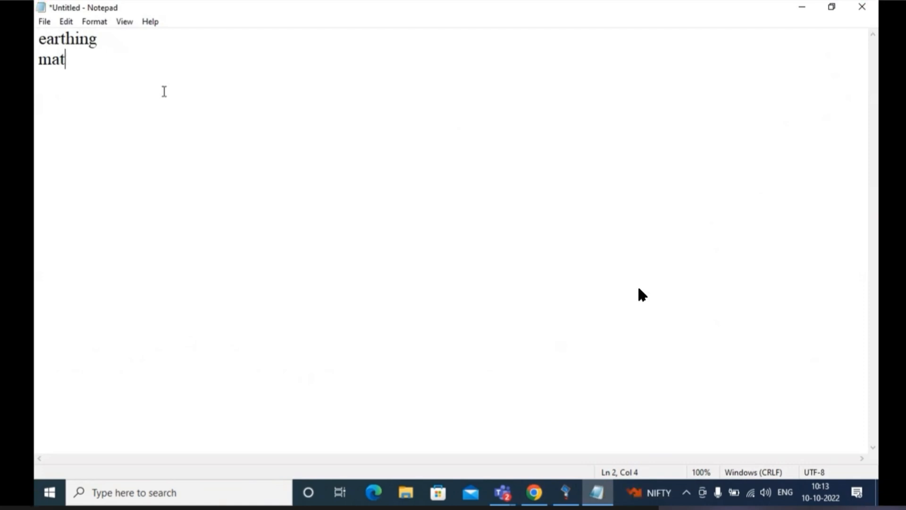
key("Return")
type("pit")
key("Return")
type("rod")
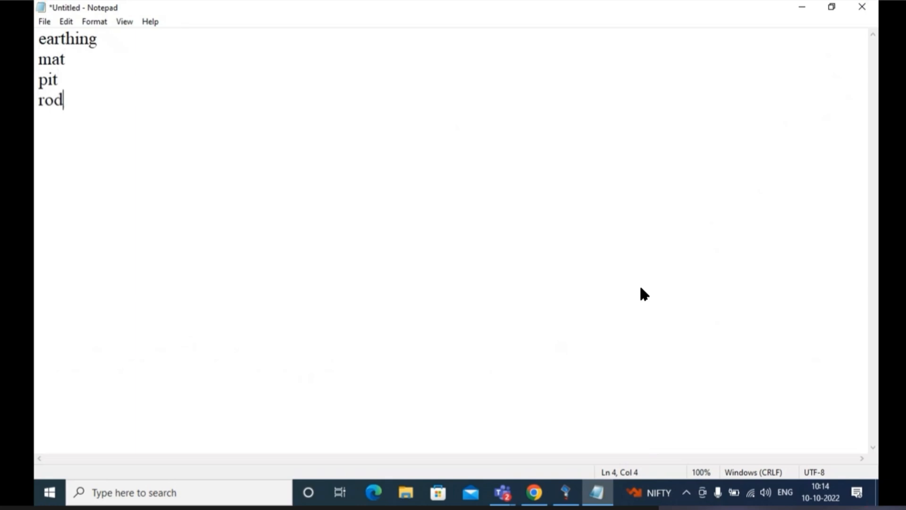
Return to the earthing mat image results and open the Ground Grid Design Guidelines image from paktechpoint.com
left_click(801, 7)
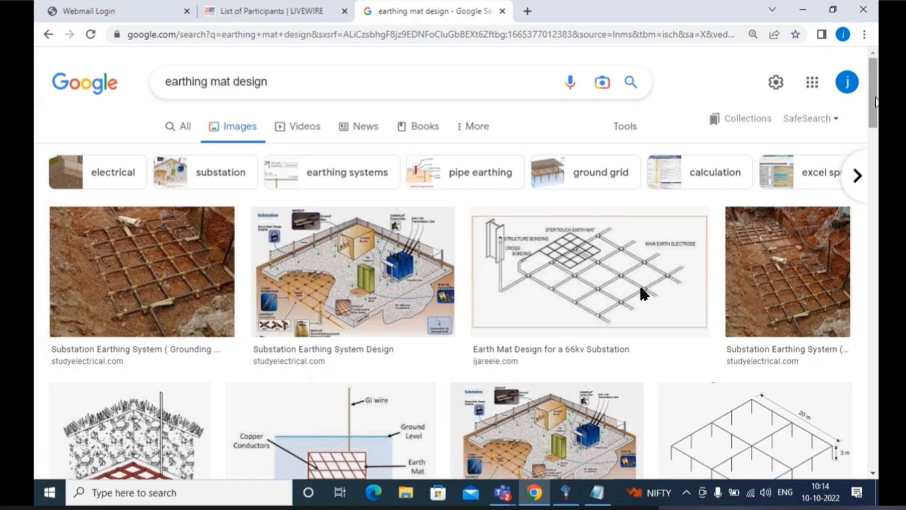
left_click_drag(876, 98, 878, 124)
scroll(641, 292, "down", 5)
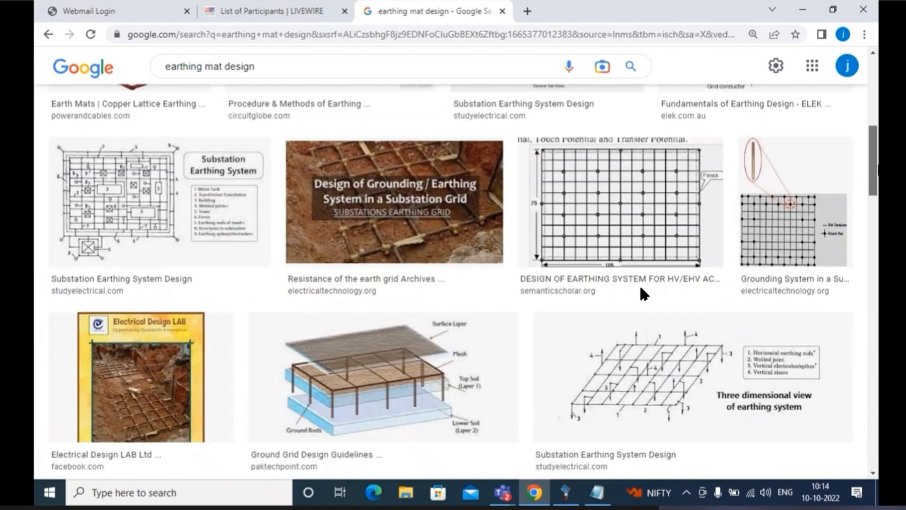
scroll(642, 293, "down", 4)
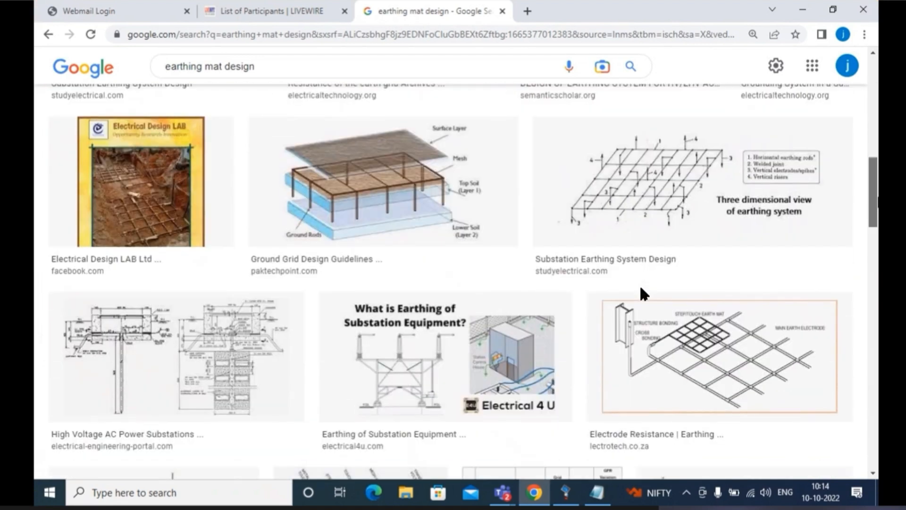
scroll(642, 292, "up", 7)
scroll(642, 292, "down", 4)
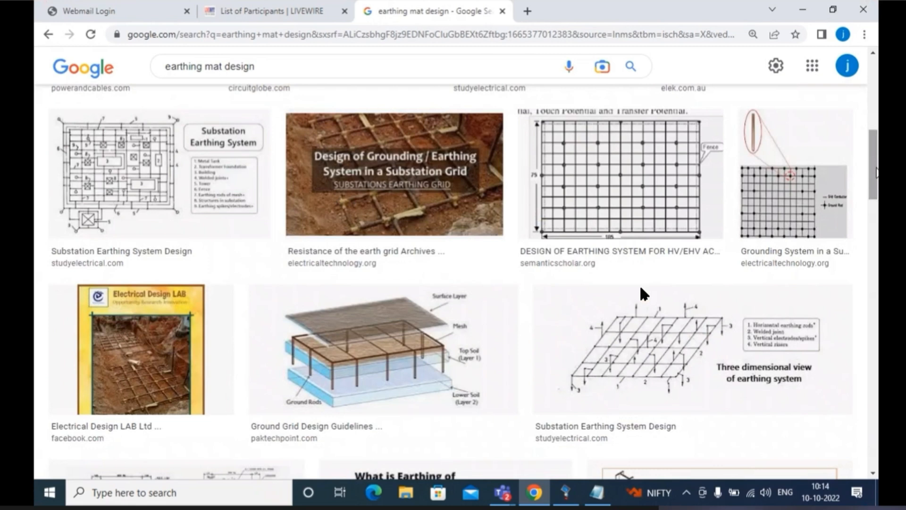
left_click(479, 347)
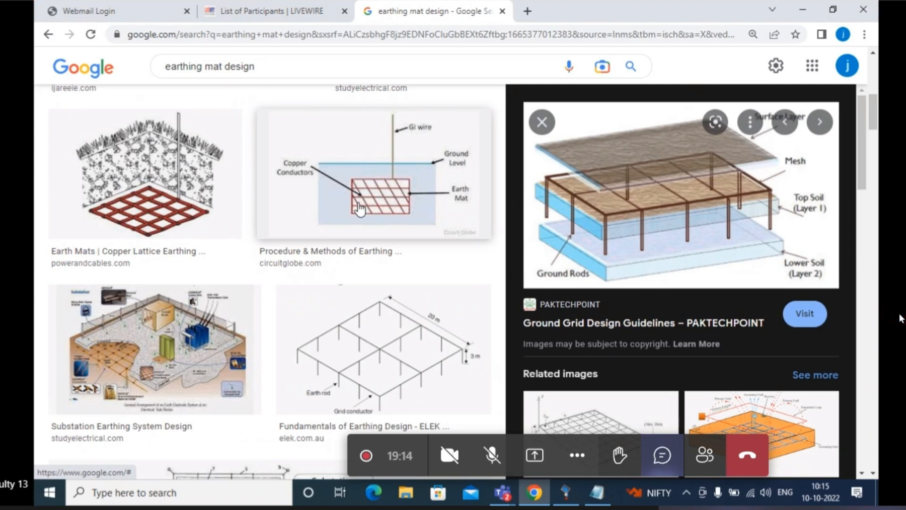
Switch the meeting view to full screen
left_click(574, 456)
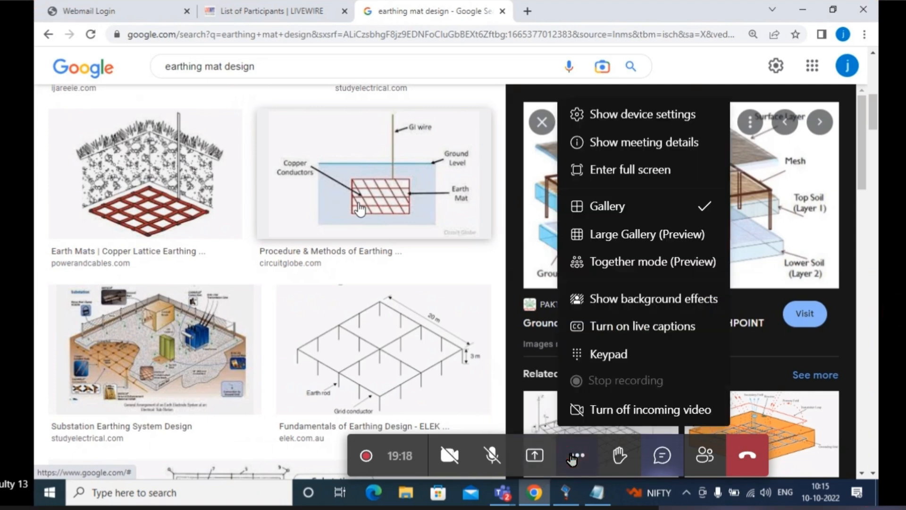
left_click(617, 159)
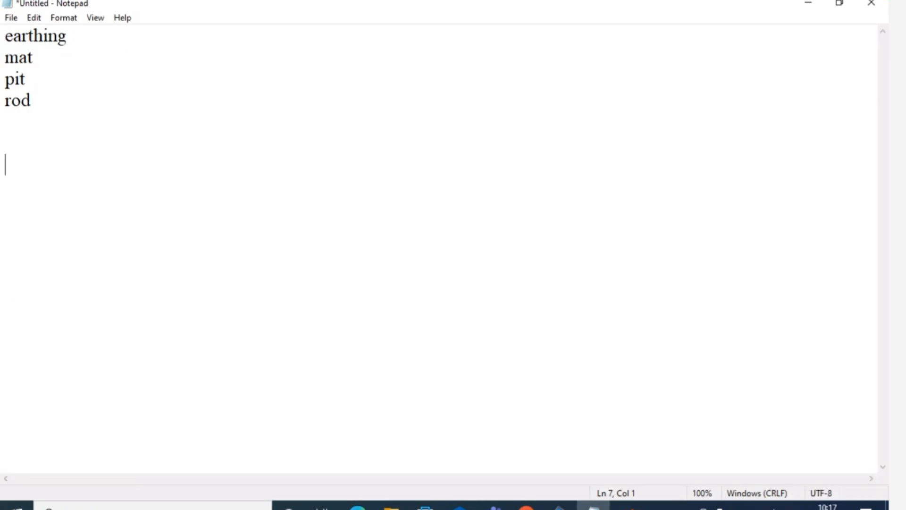
Add "step potential" and "touch potential" to the notes below the earthing list, separated by a blank line
type("step potent")
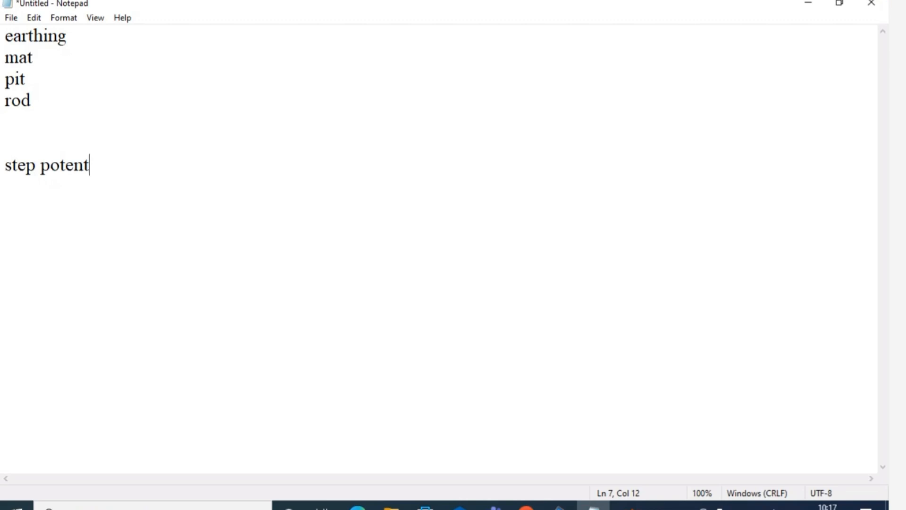
type("ial")
key("Return")
key("Return")
type("touc")
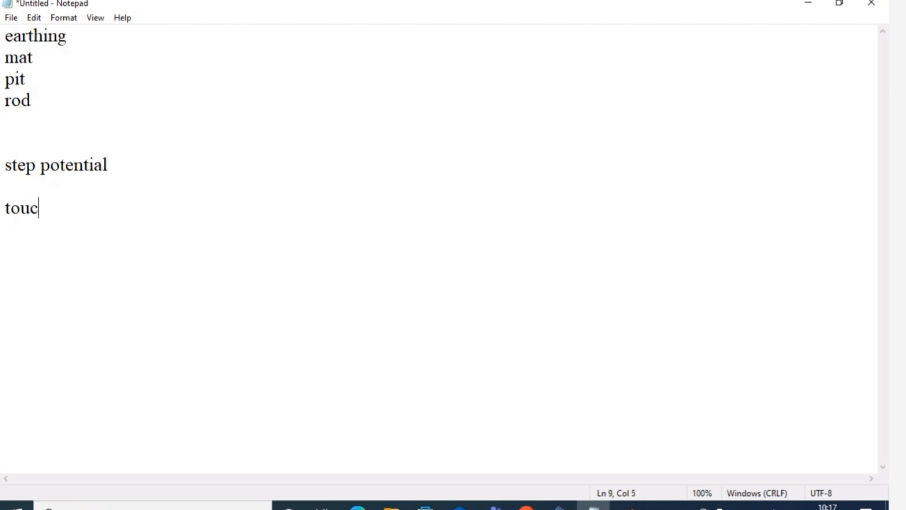
type("h potential")
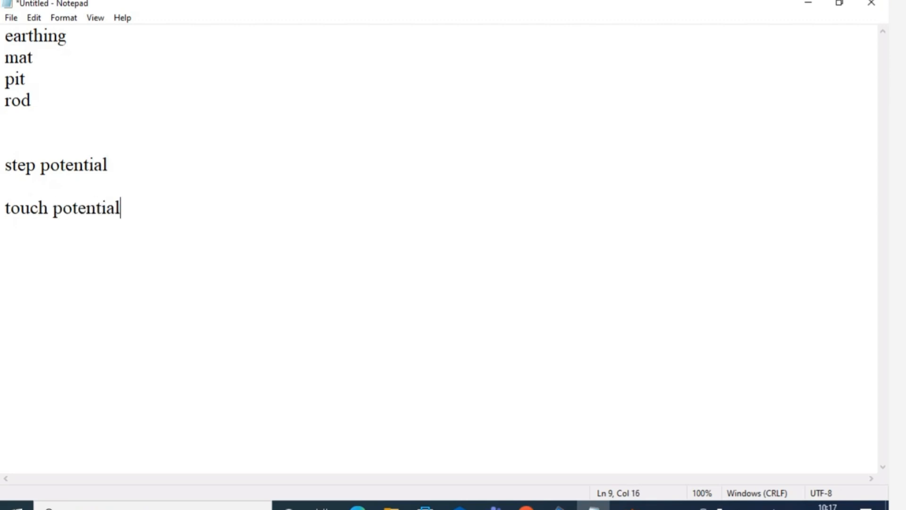
key("Return")
Check the ETAP Course Updation meeting window and return to the notes
left_click(803, 416)
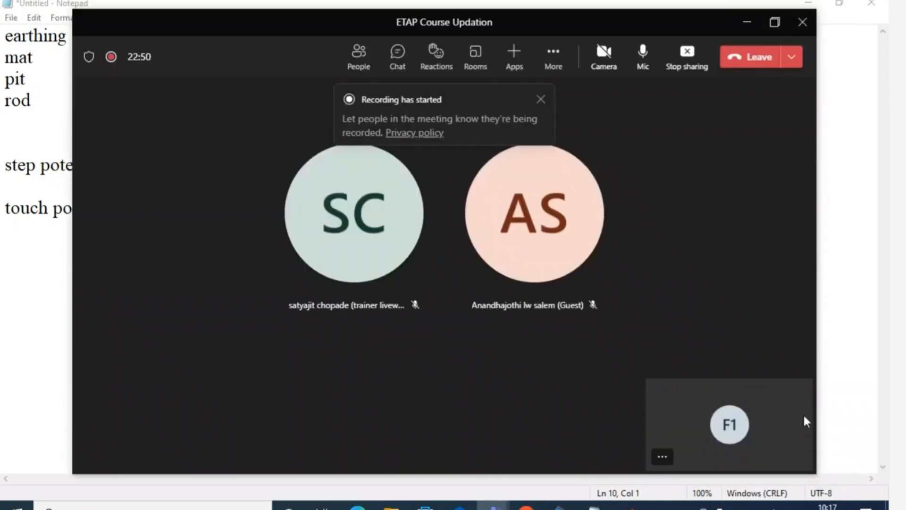
left_click(747, 21)
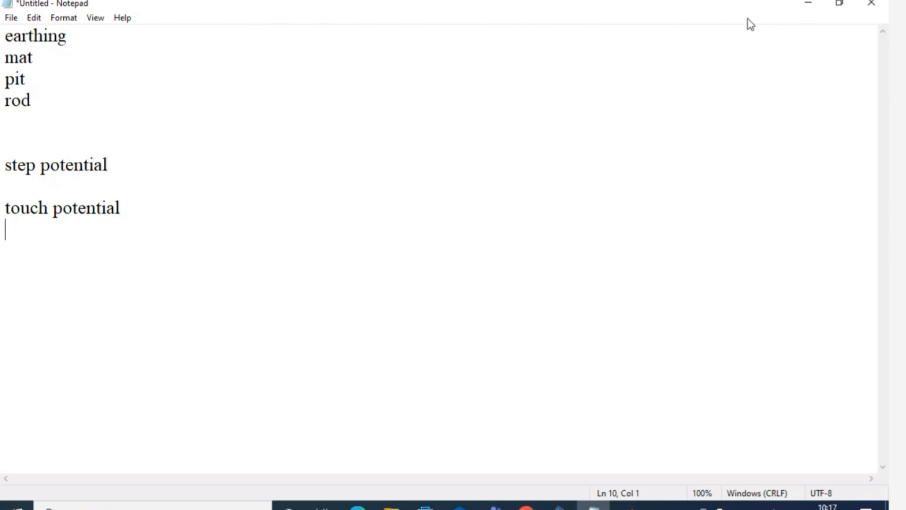
Insert the definition "voltage difference b/w feet of the person" on a new line directly below "step potential"
left_click(111, 165)
key("Return")
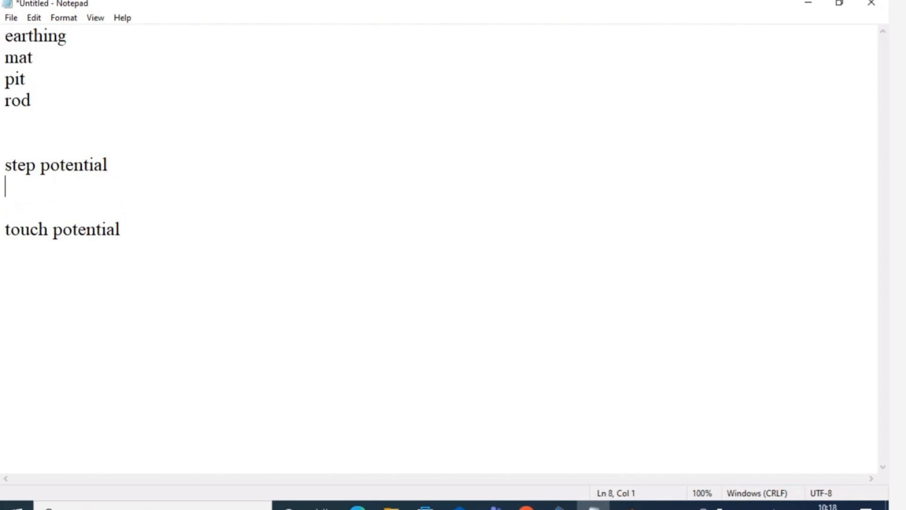
type("voltage")
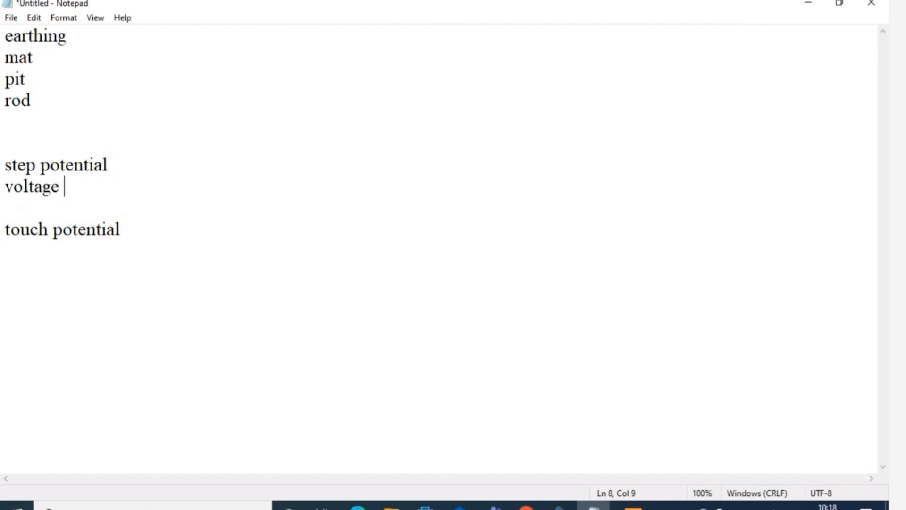
type("difference")
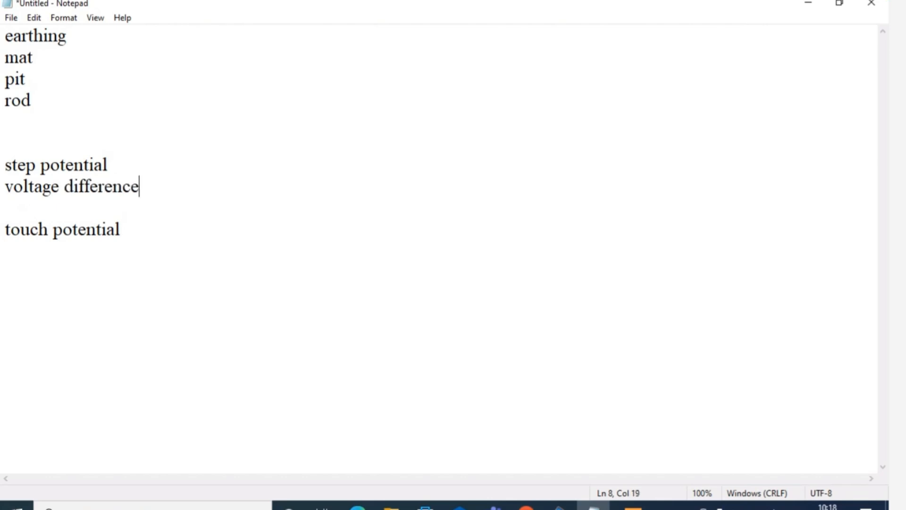
type(" b/w feet ")
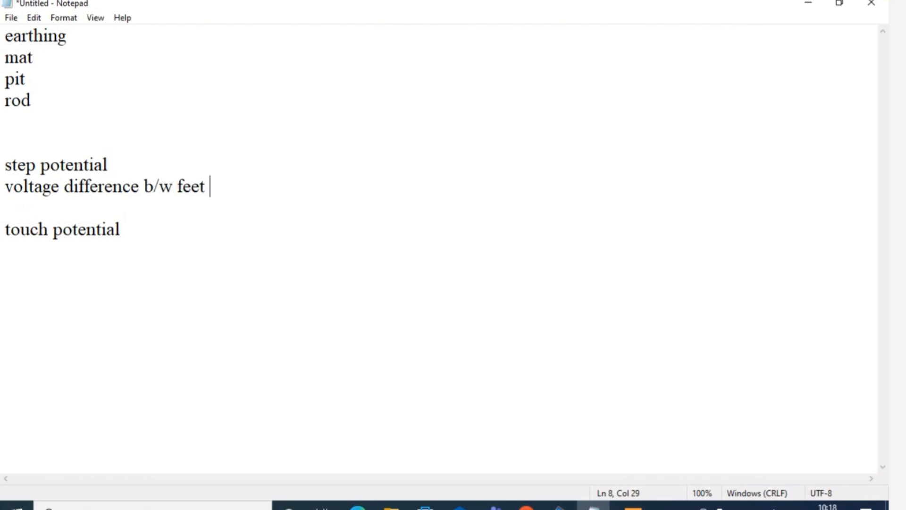
type("of the person")
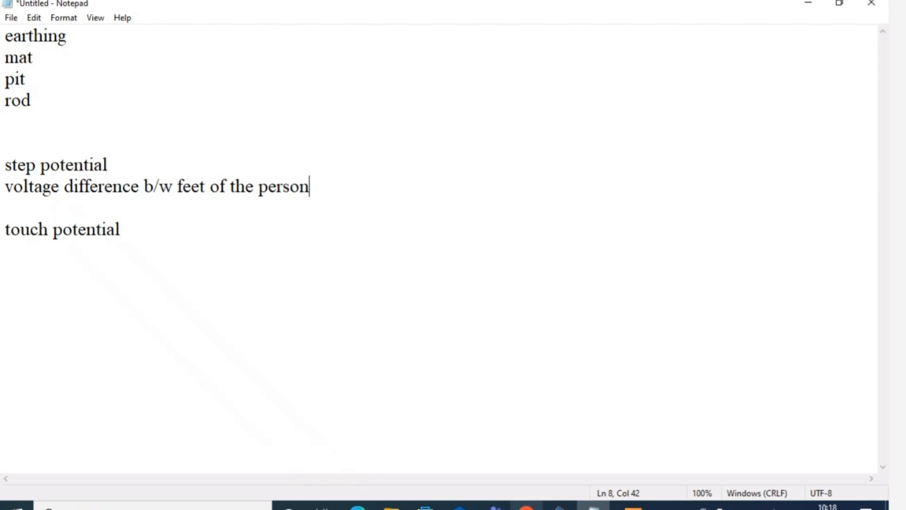
Switch to Chrome and search Google for "step potential and touch potential" in a new tab
left_click(526, 506)
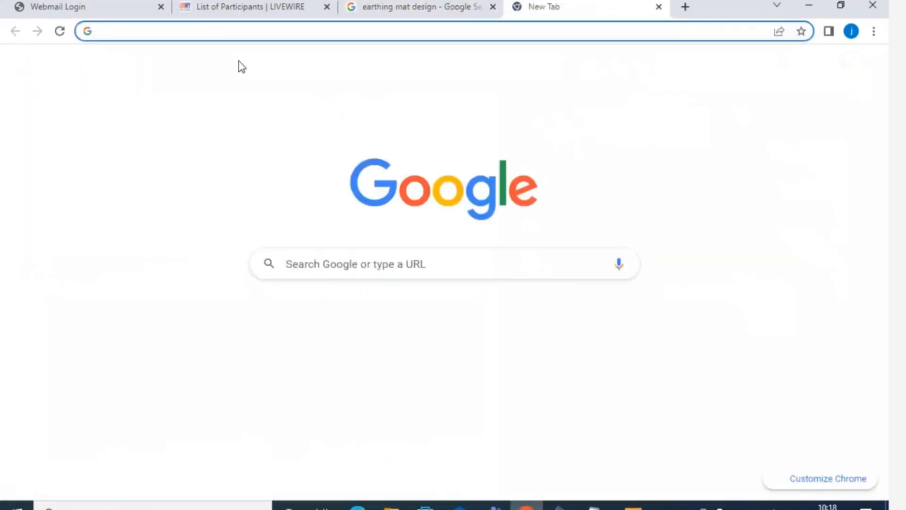
left_click(212, 31)
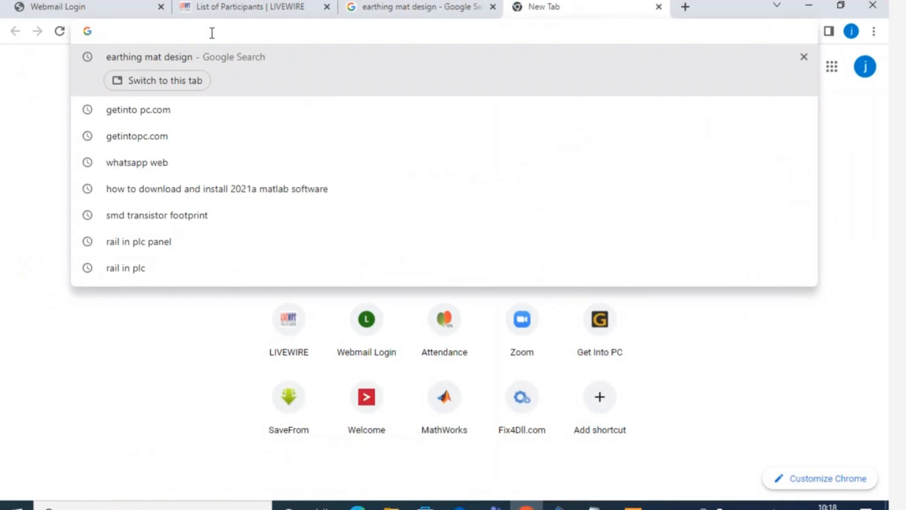
type("step poten")
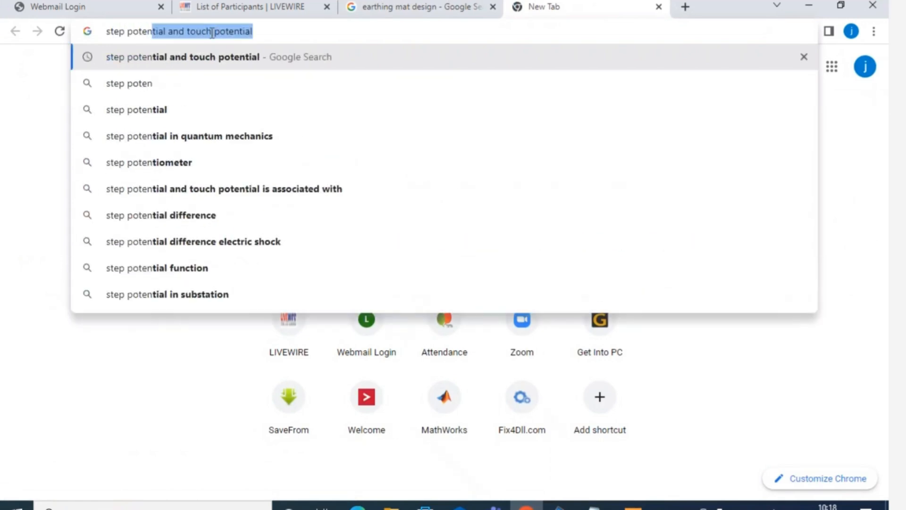
type("tail")
left_click(228, 109)
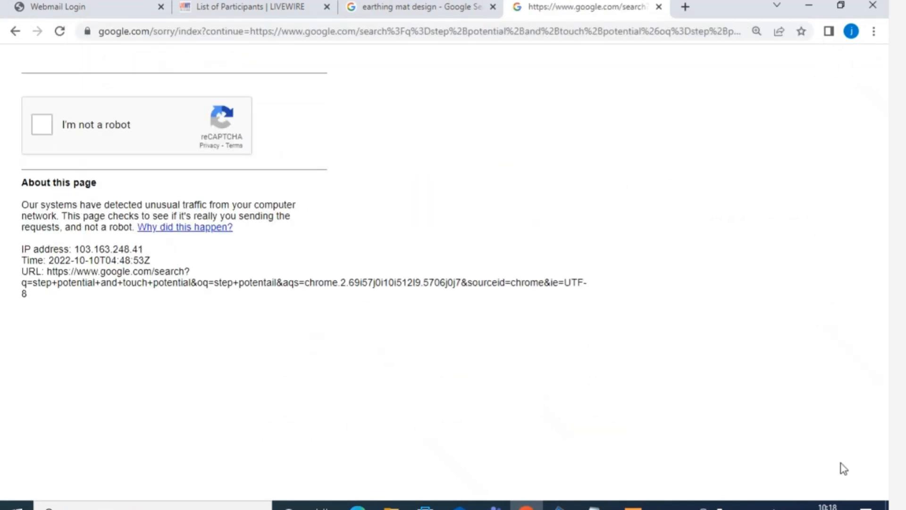
Pass the robot check, show image results for "step potential and touch potential" and enlarge the Circuit Globe diagram
left_click(39, 126)
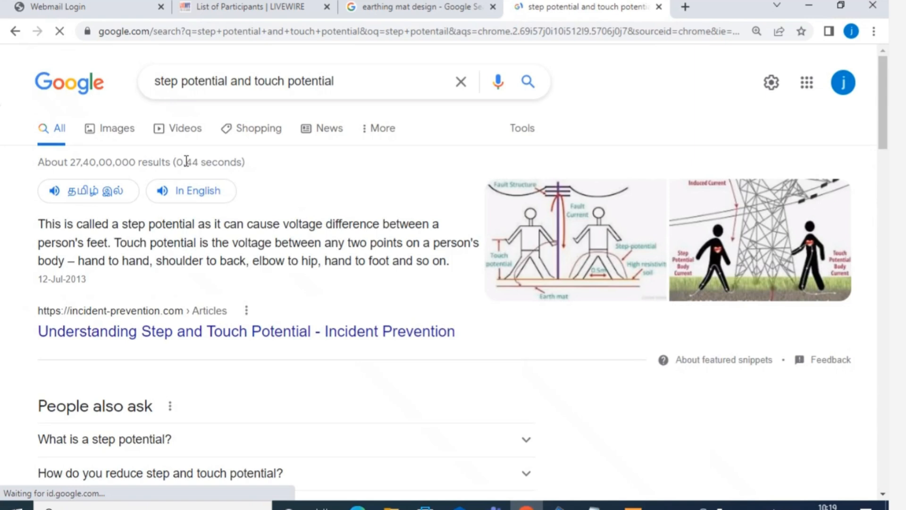
left_click(120, 128)
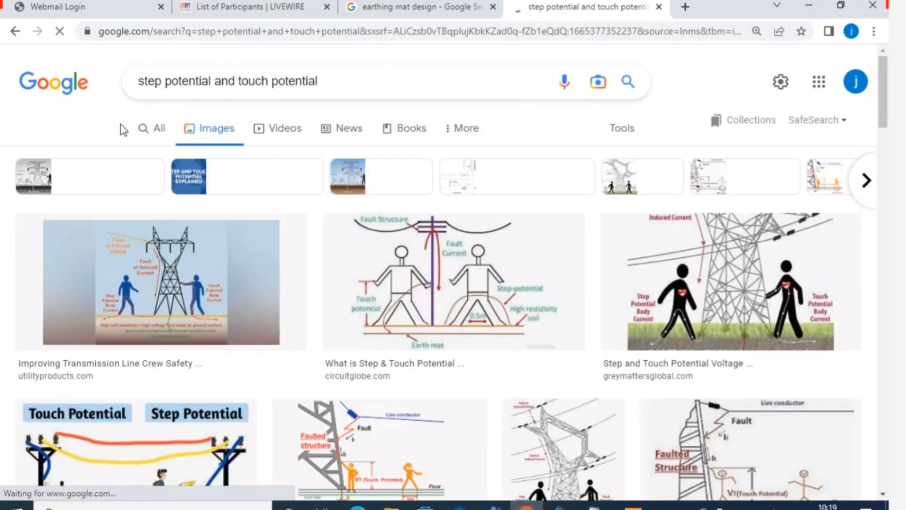
mouse_move(884, 74)
left_mouse_down()
mouse_move(884, 94)
mouse_move(883, 87)
left_mouse_up()
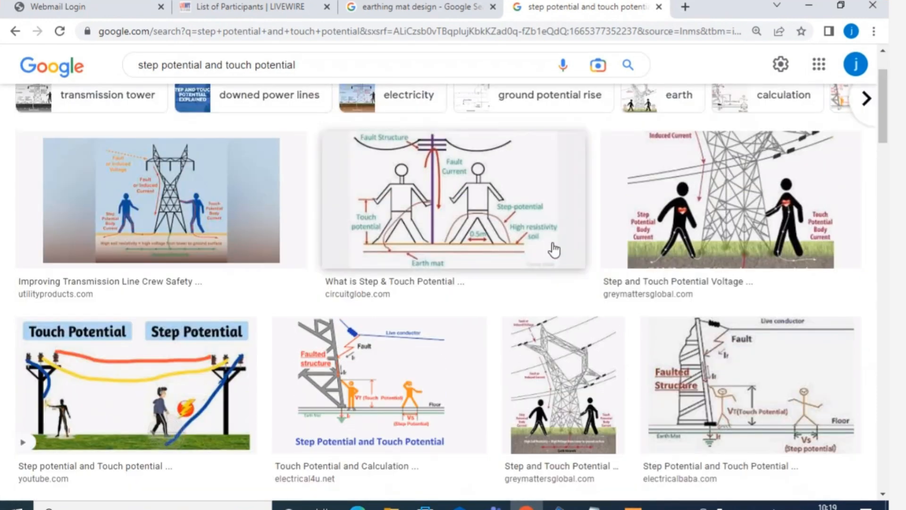
left_click(494, 216)
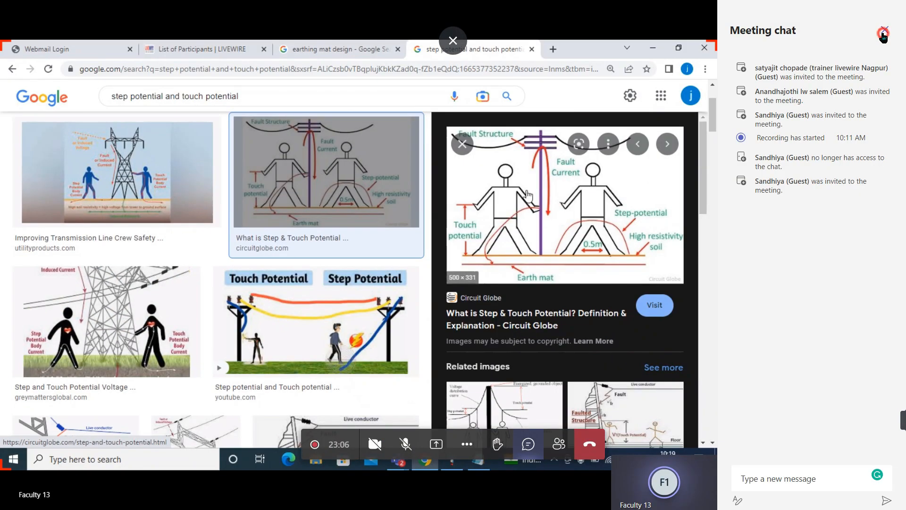
Admit the guest waiting in the ETAP Course Updation meeting lobby and return to the browser
left_click(883, 36)
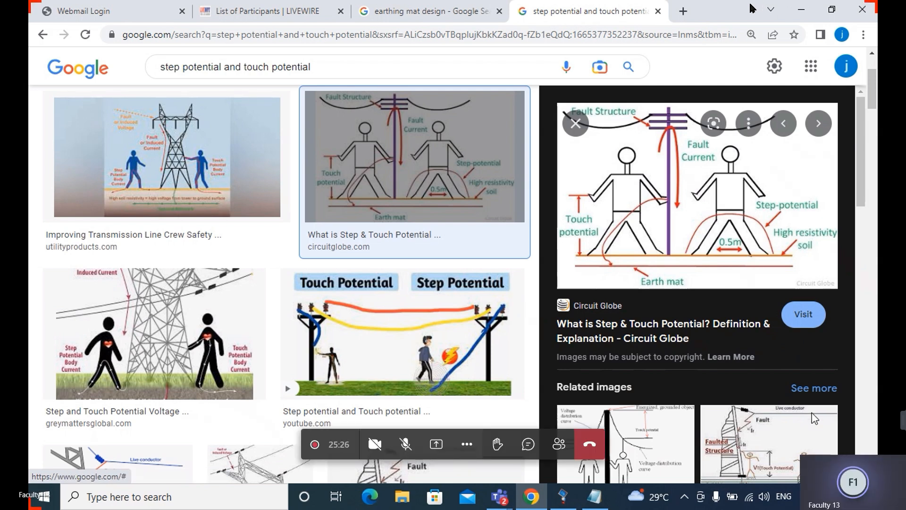
left_click(835, 447)
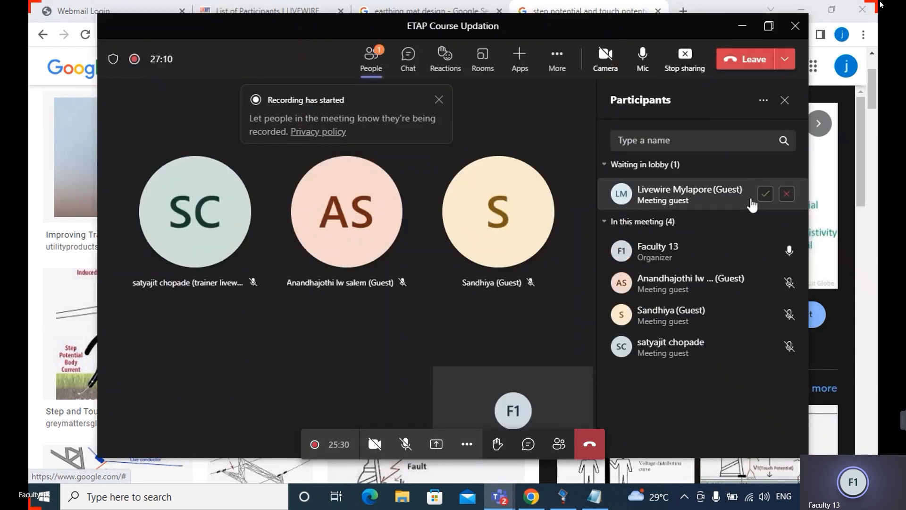
left_click(764, 194)
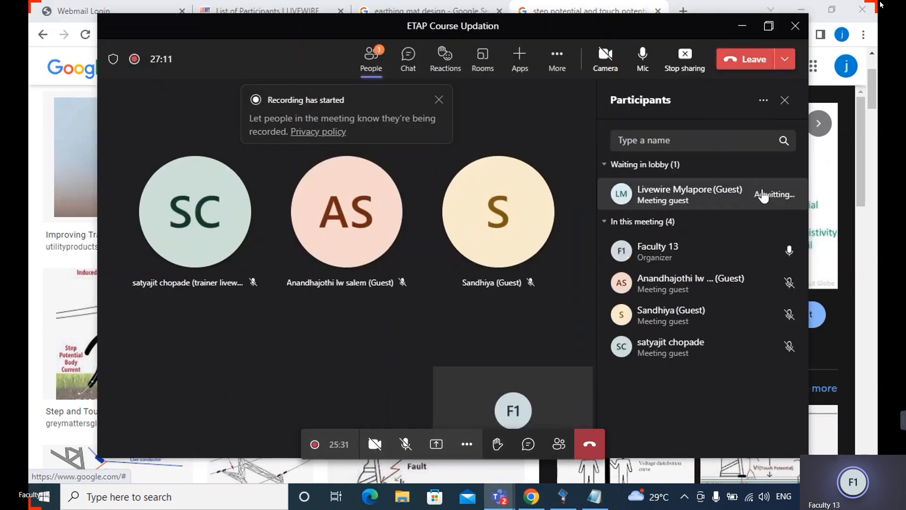
left_click(743, 27)
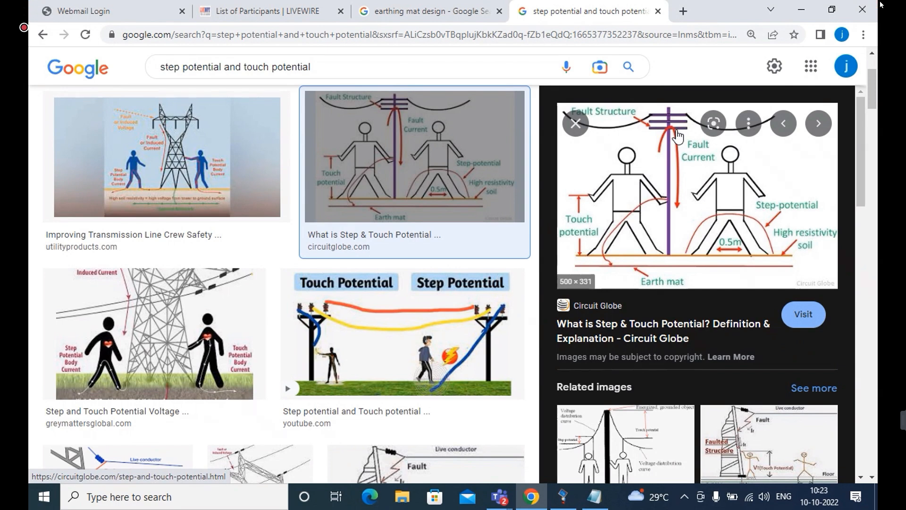
Open Paint and draw a long, shallow upward-curving ground line across the blank canvas
left_click(128, 501)
type("paint")
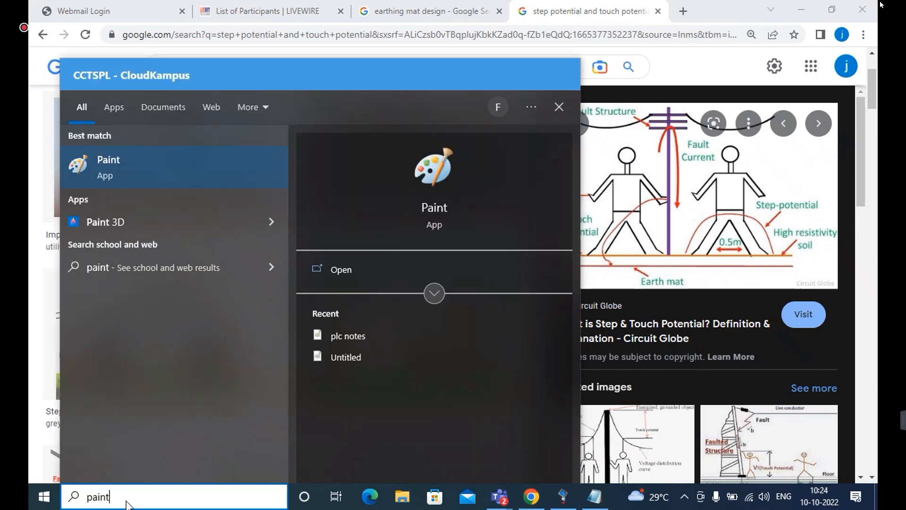
left_click(155, 165)
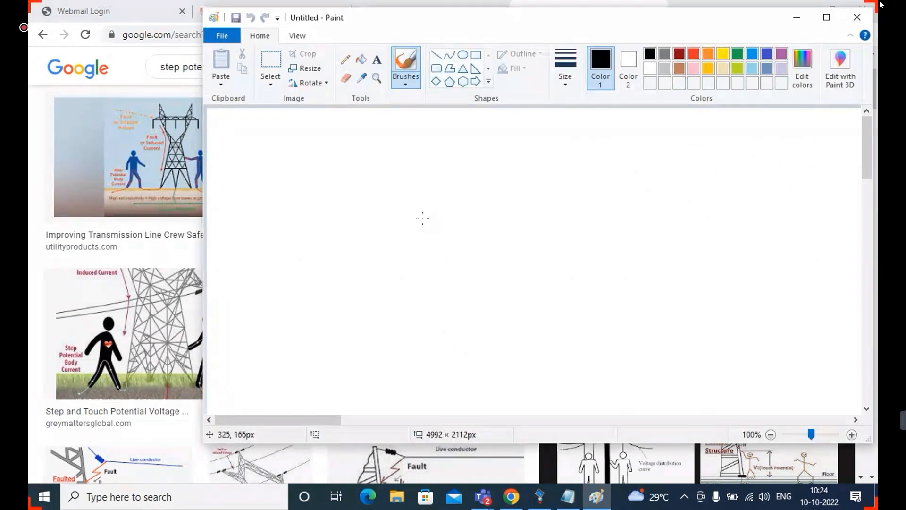
mouse_move(395, 215)
left_mouse_down()
mouse_move(690, 186)
mouse_move(685, 177)
left_mouse_up()
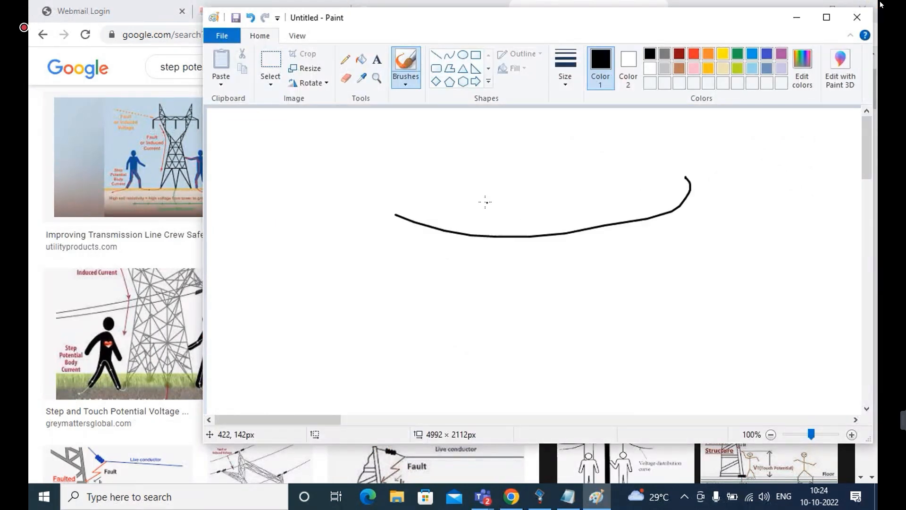
Draw two small feet on the ground line, a double-headed arrow between them and a downward arrow below, then minimize Paint
mouse_move(491, 222)
left_mouse_down()
mouse_move(531, 233)
mouse_move(515, 217)
mouse_move(510, 225)
left_mouse_up()
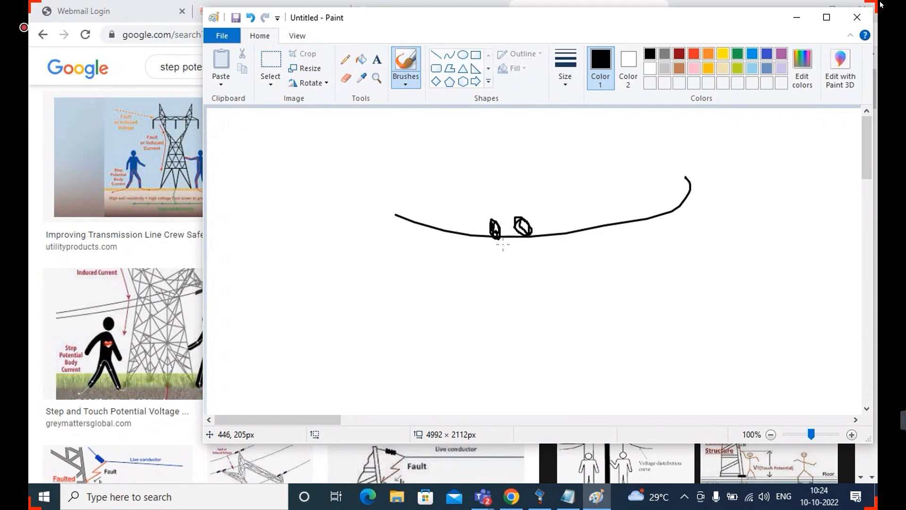
mouse_move(502, 244)
left_mouse_down()
mouse_move(531, 243)
mouse_move(525, 247)
left_mouse_up()
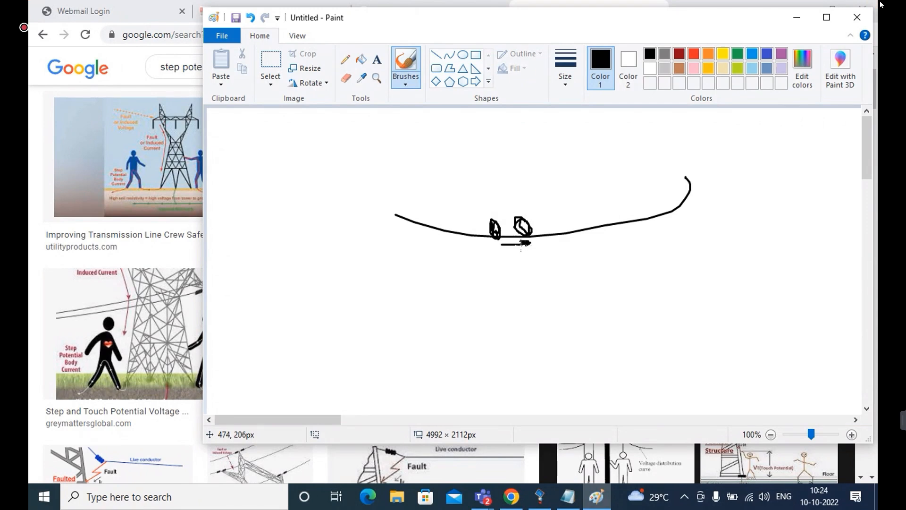
left_click_drag(500, 239, 502, 246)
mouse_move(516, 262)
left_mouse_down()
mouse_move(524, 307)
mouse_move(514, 298)
mouse_move(531, 299)
left_mouse_up()
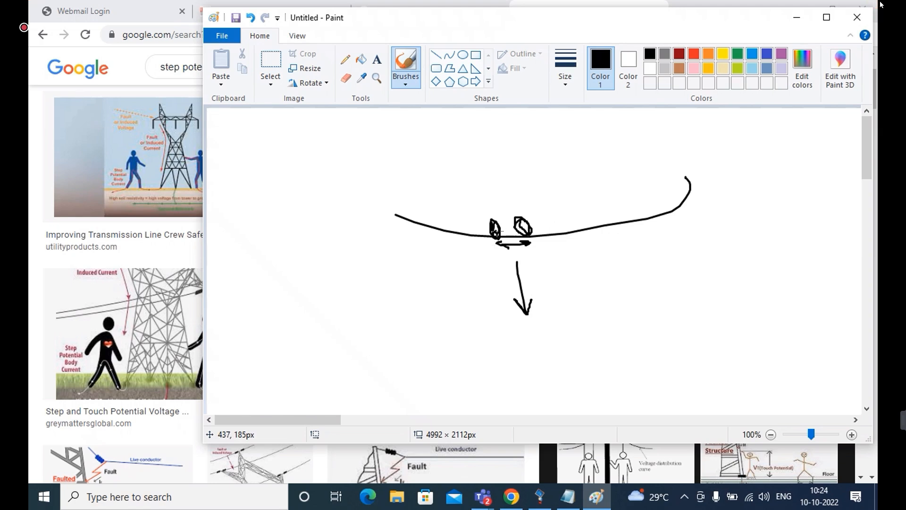
left_click(796, 23)
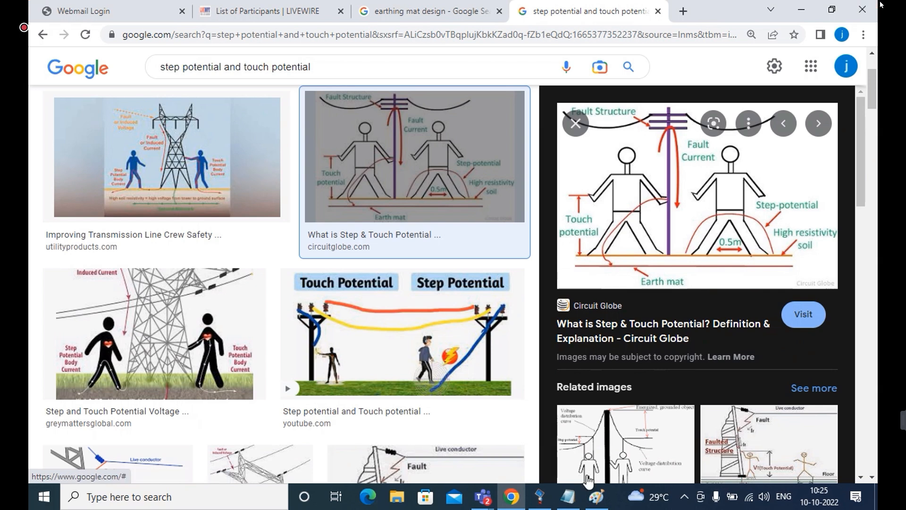
In Notepad, add "voltage diff b/w energized object and person feet" directly below "touch potential" and return to the browser diagram
left_click(574, 498)
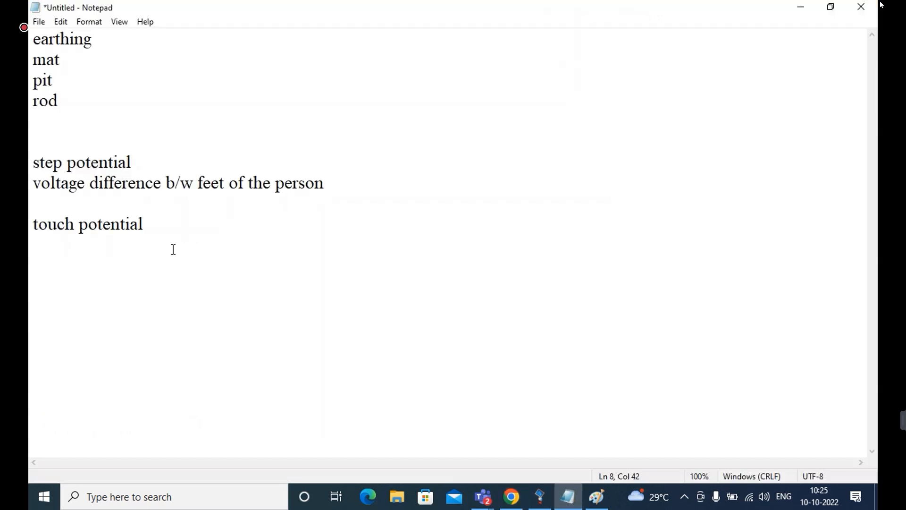
left_click(146, 225)
key("Return")
type("voltage diff b/w")
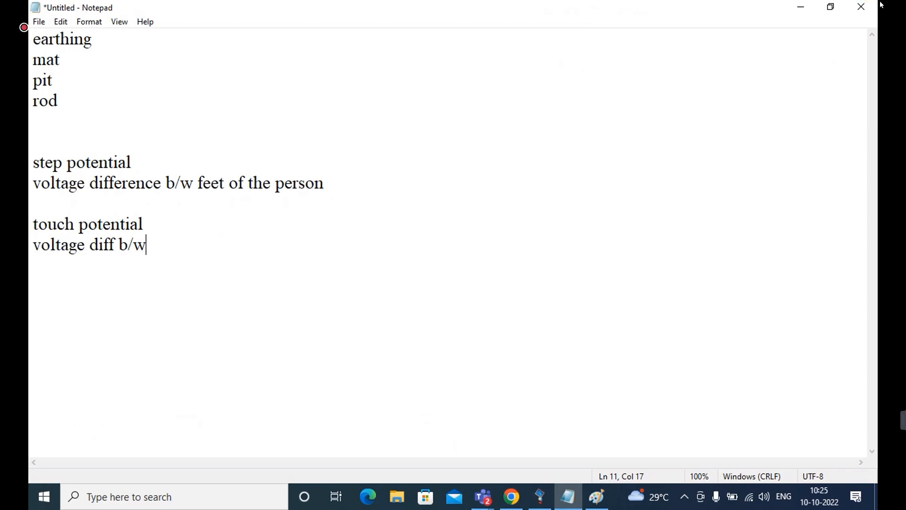
type("nergi")
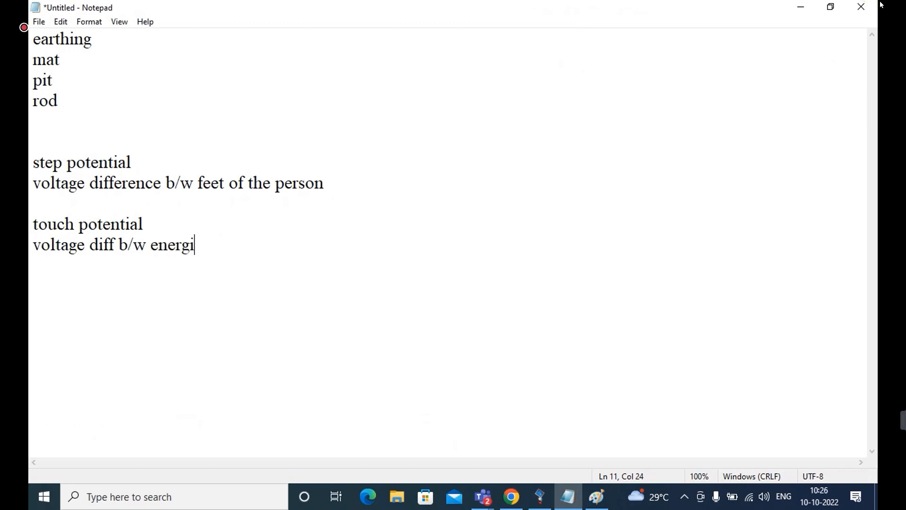
type("zed object and person feet")
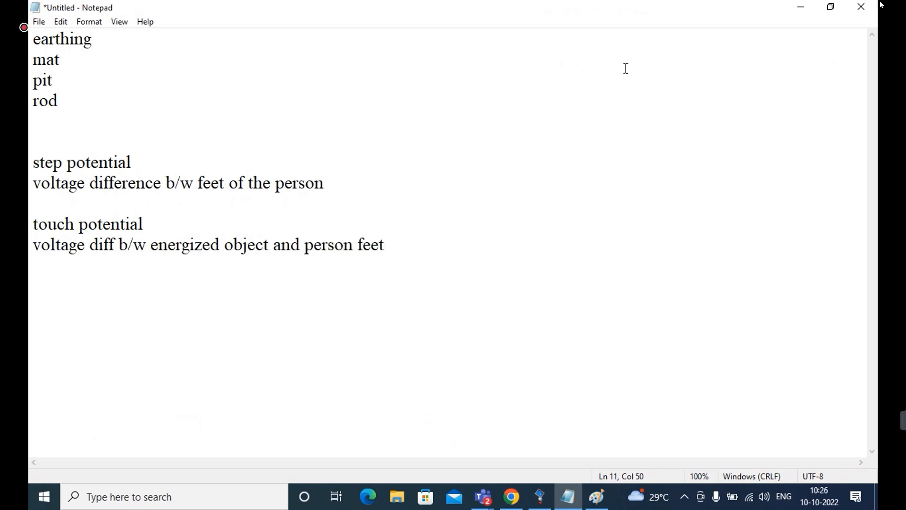
left_click(805, 11)
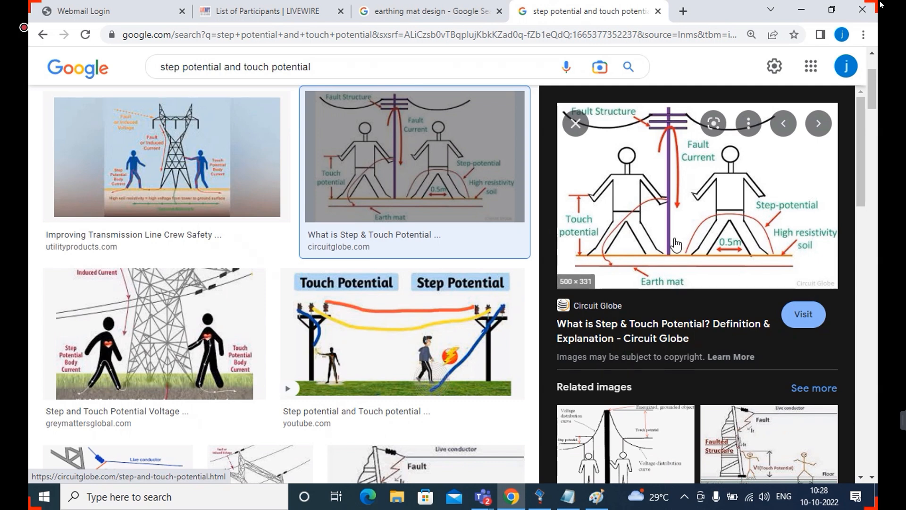
In Notepad, list "IEEE" and "FEM(Finite Element Method)" on separate lines below the touch potential definition, then highlight "IEEE"
left_click(570, 500)
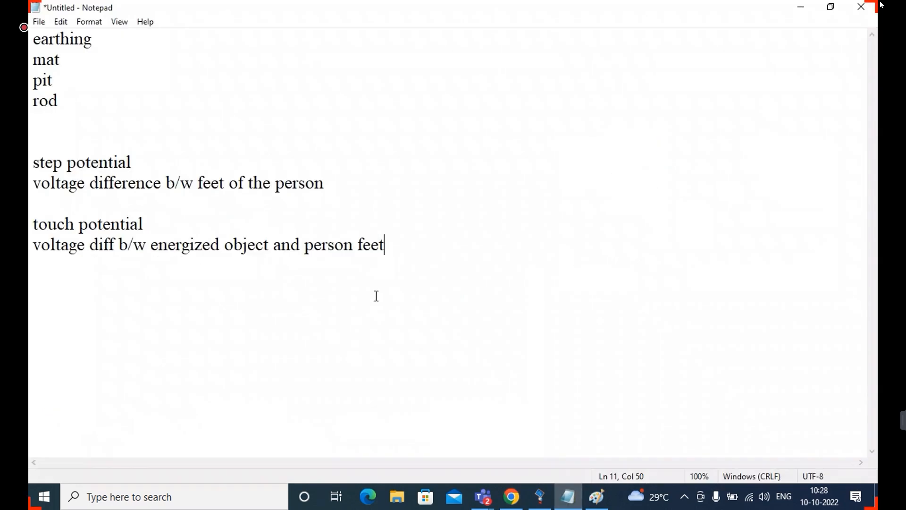
key("Return")
key("Return")
type("IEEE")
key("Return")
type("FE")
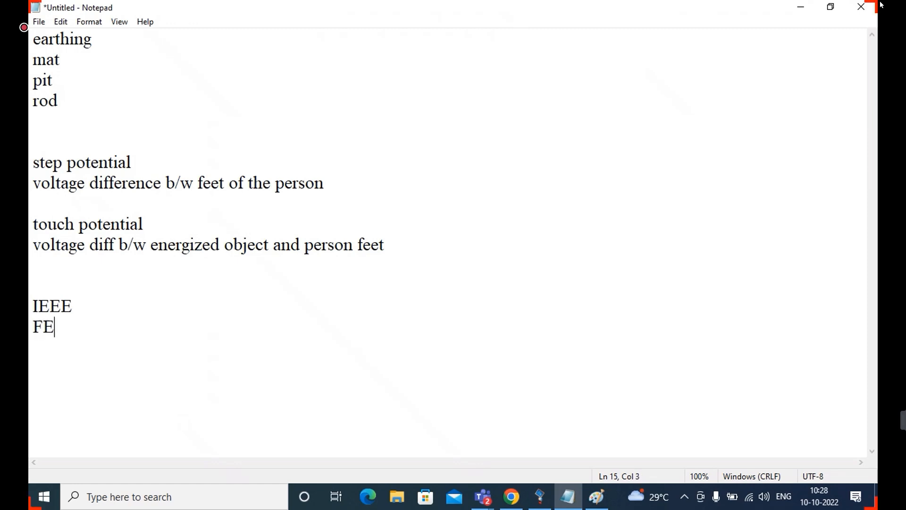
type("M(Fin")
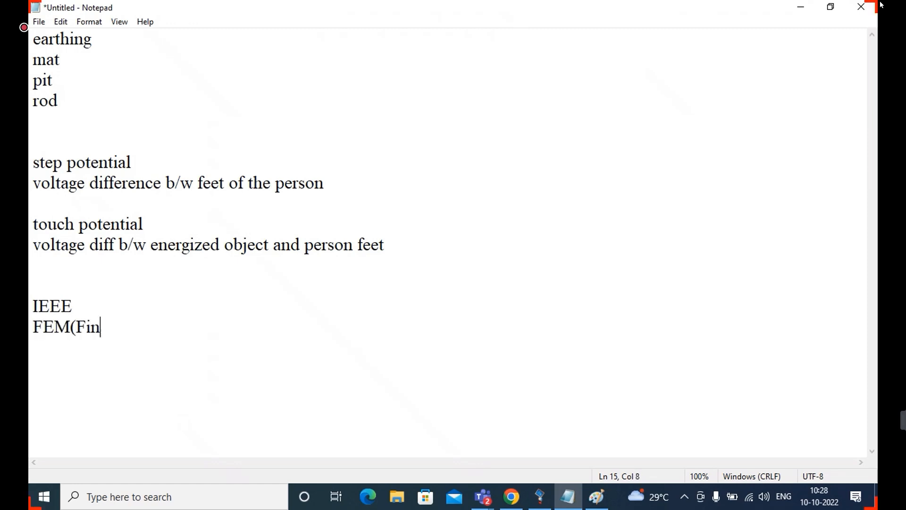
type("ite Element Metho")
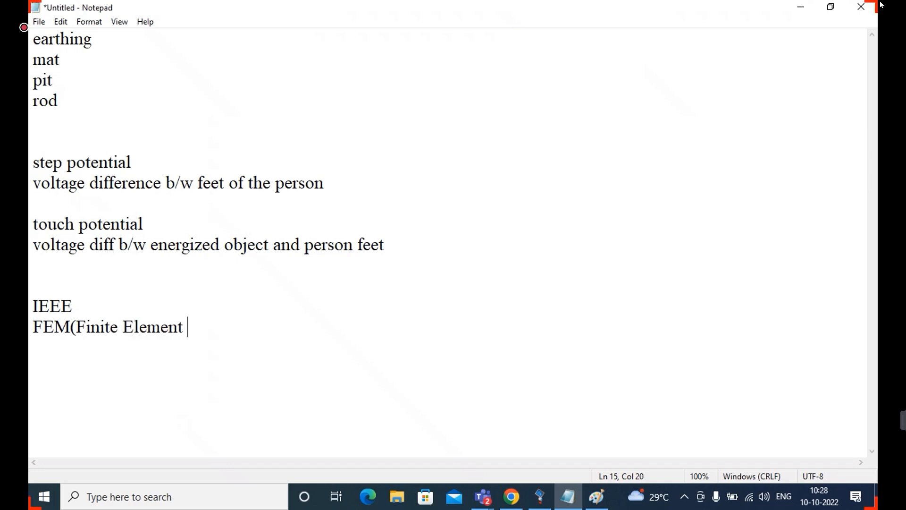
type("d)")
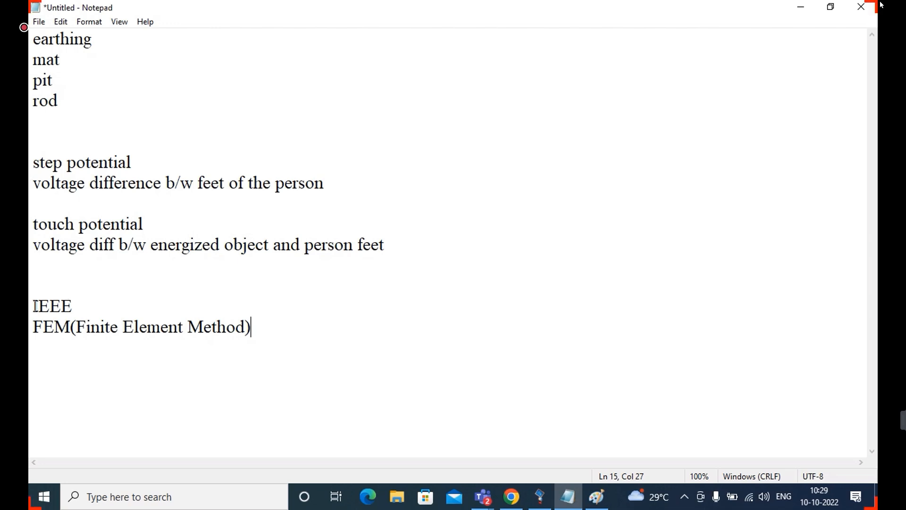
left_click_drag(35, 306, 76, 304)
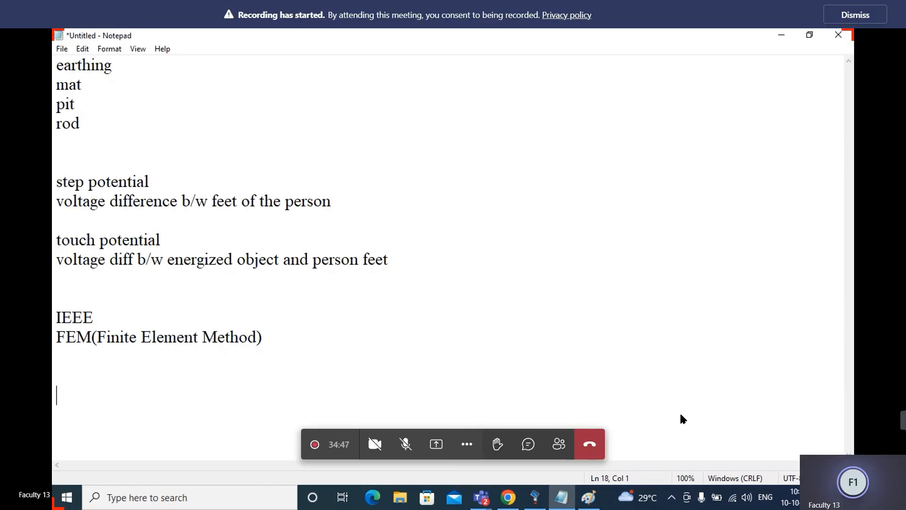
Add a "resistance" heading several lines below the FEM entry, with "<2ohms(80%)" on the line under it
key("Return")
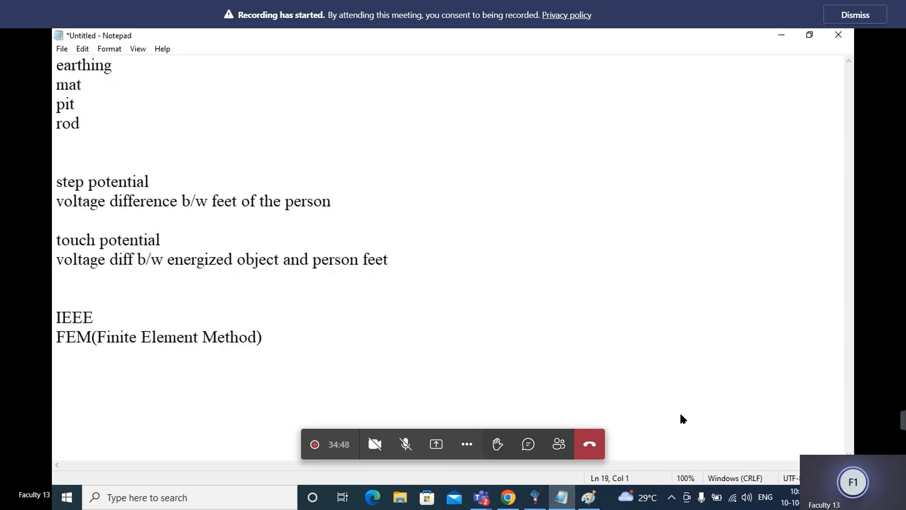
type("resis")
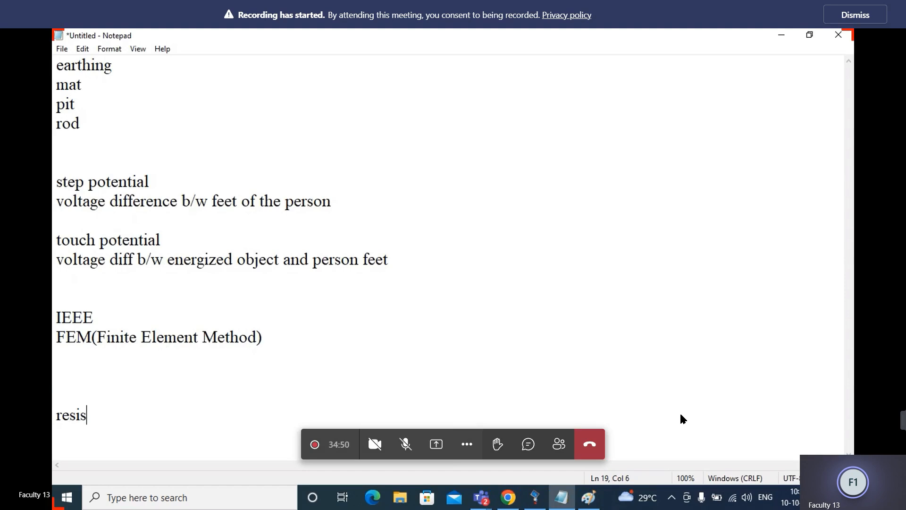
type("tance")
key("Return")
type("<2o")
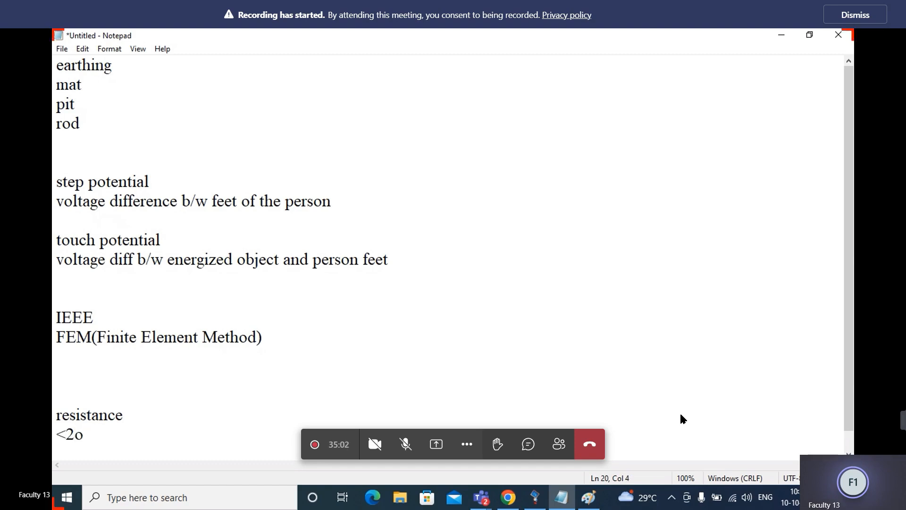
type("hms(80")
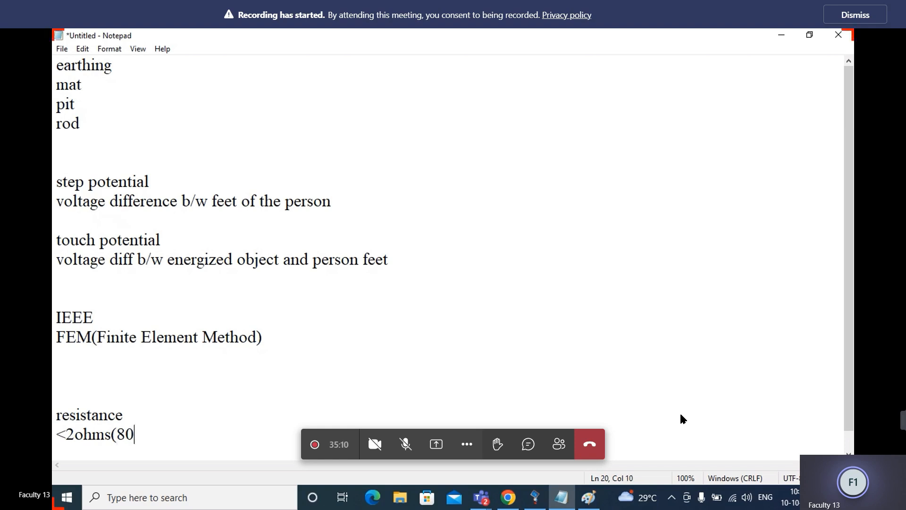
type("%)")
Add "<4ohms(20%)" below the first resistance limit, separated by a blank line
key("Return")
key("Return")
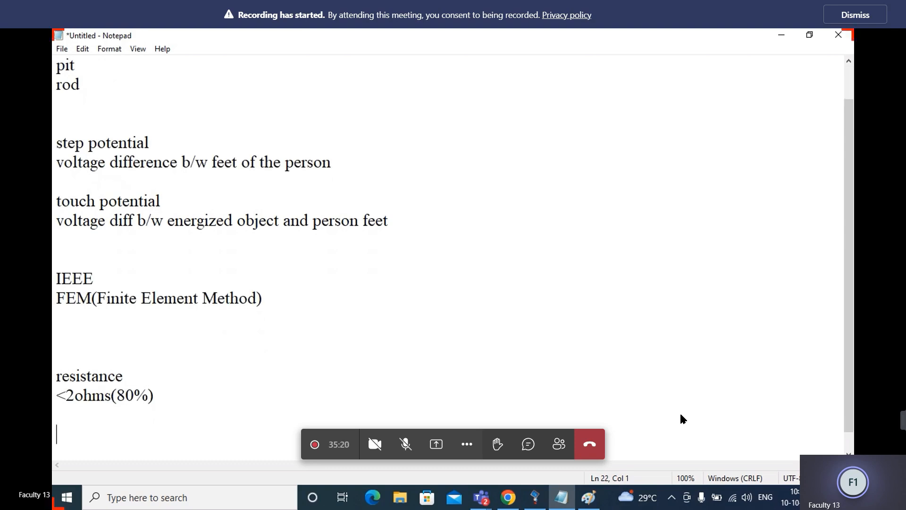
type("<4ohms(20")
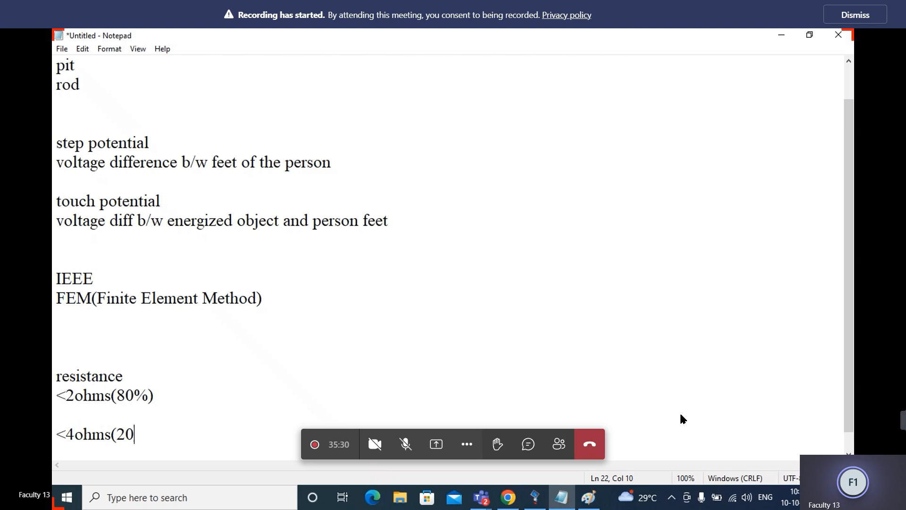
type("%)")
Change the 80% resistance limit to 3 ohms and the 20% limit to 5 ohms, and briefly highlight the resistance notes
left_click(71, 395)
key("BackSpace")
type("3")
left_click(73, 434)
key("BackSpace")
type("5")
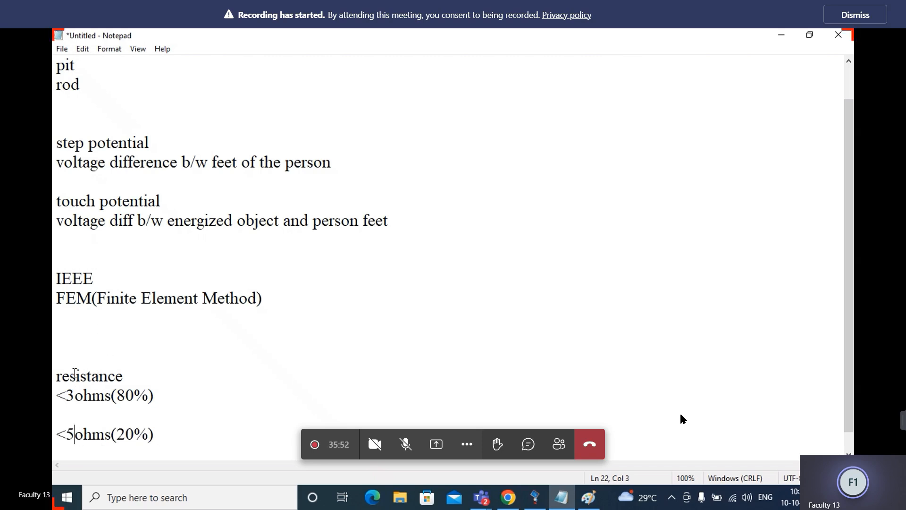
left_click_drag(55, 376, 163, 415)
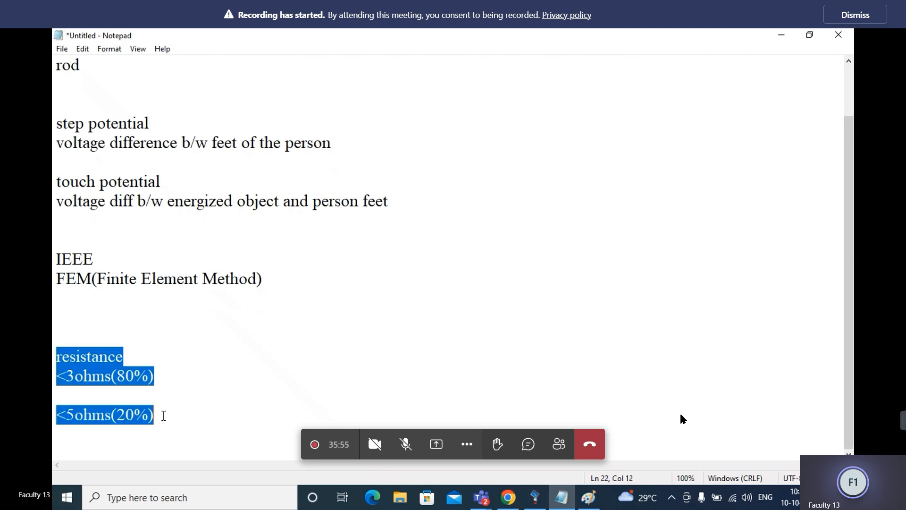
left_click(198, 380)
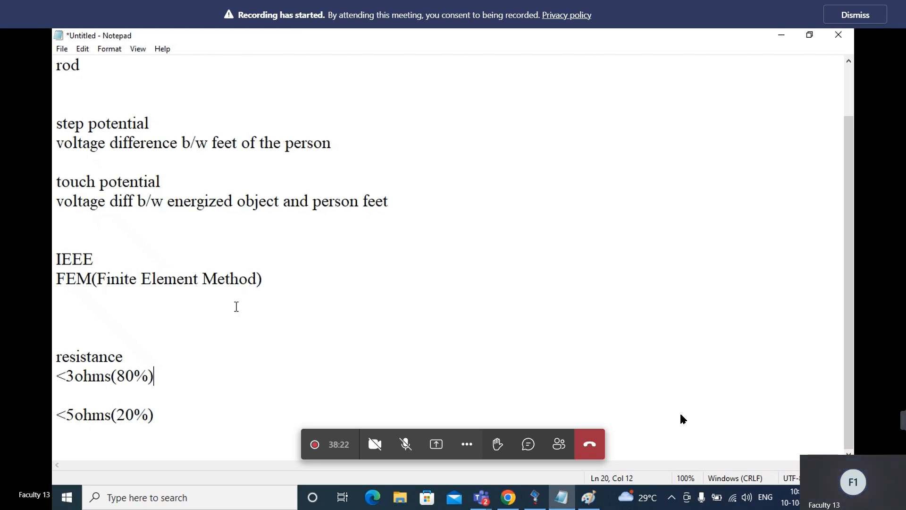
left_click_drag(57, 259, 83, 259)
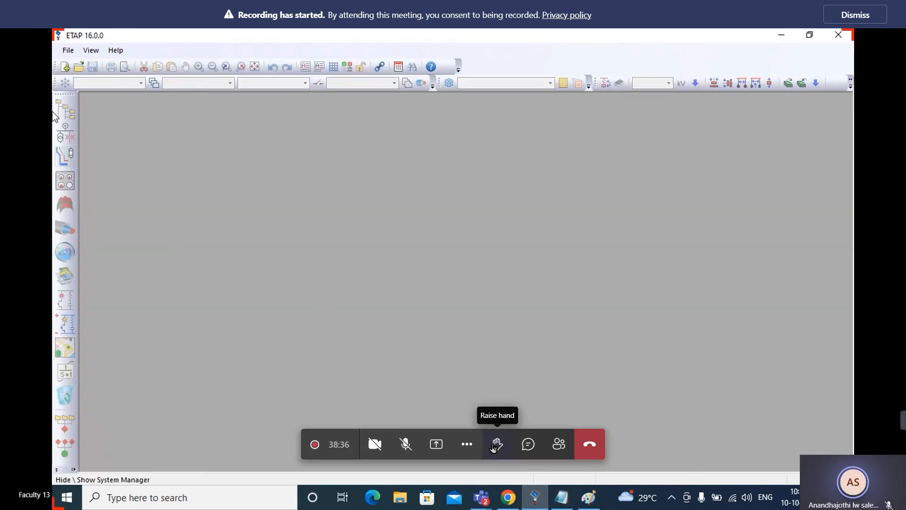
Switch to ETAP, create a new project named "erthsys", and accept the default user information
left_click(68, 50)
mouse_move(91, 50)
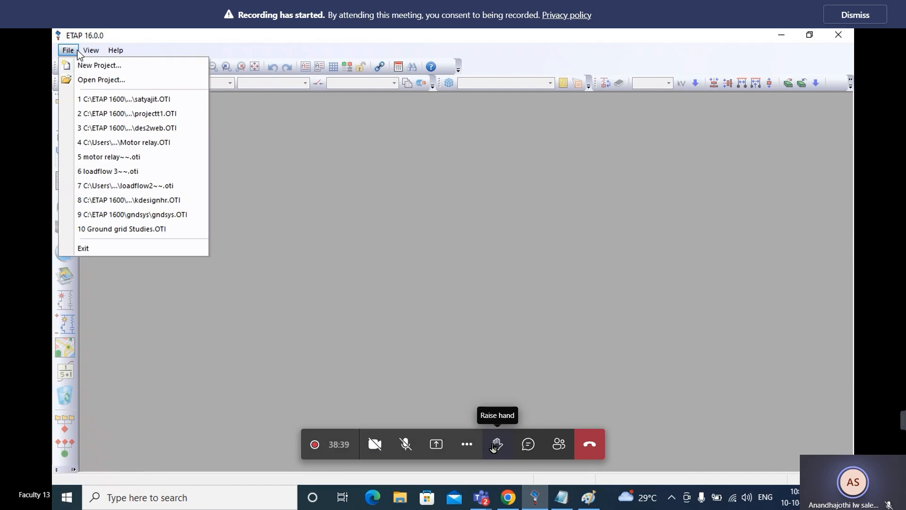
left_click(89, 65)
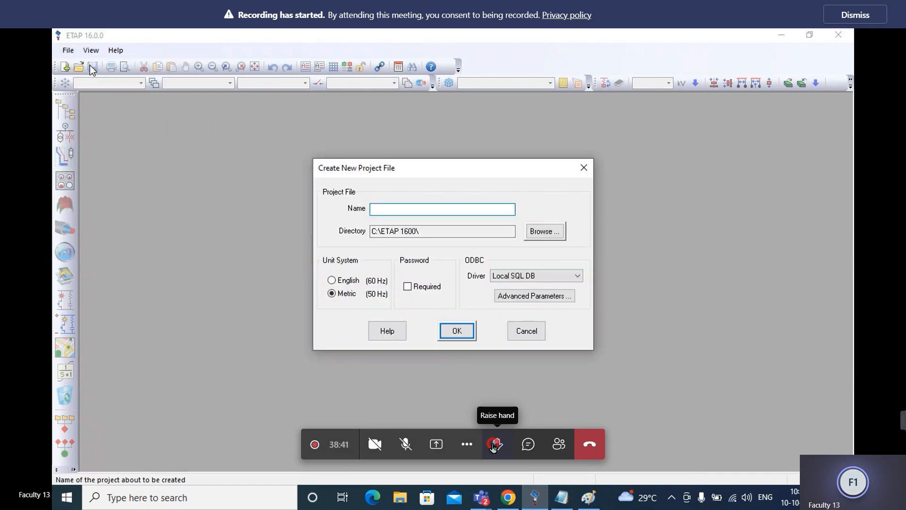
left_click(493, 446)
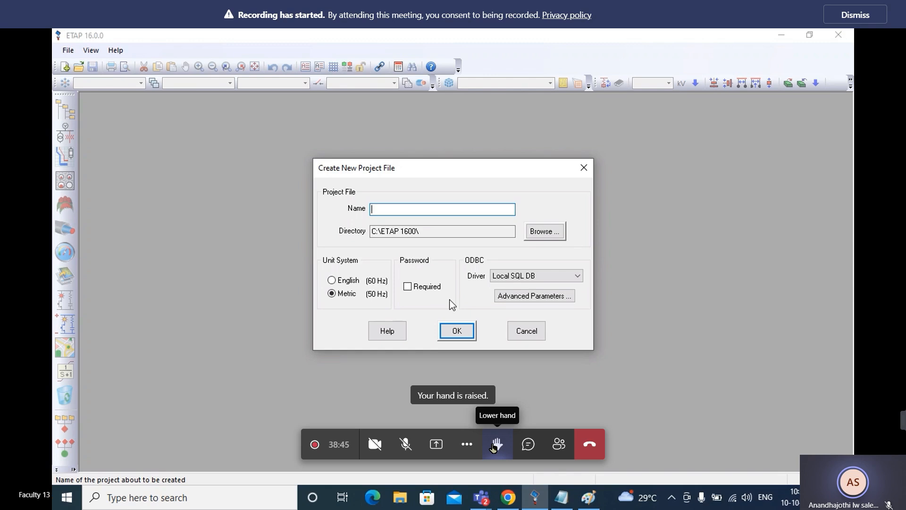
type("erthsys")
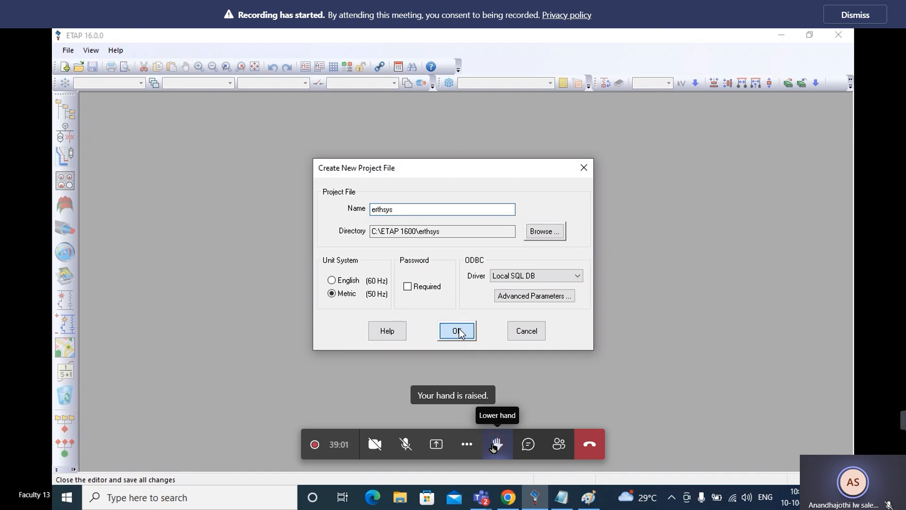
left_click(494, 446)
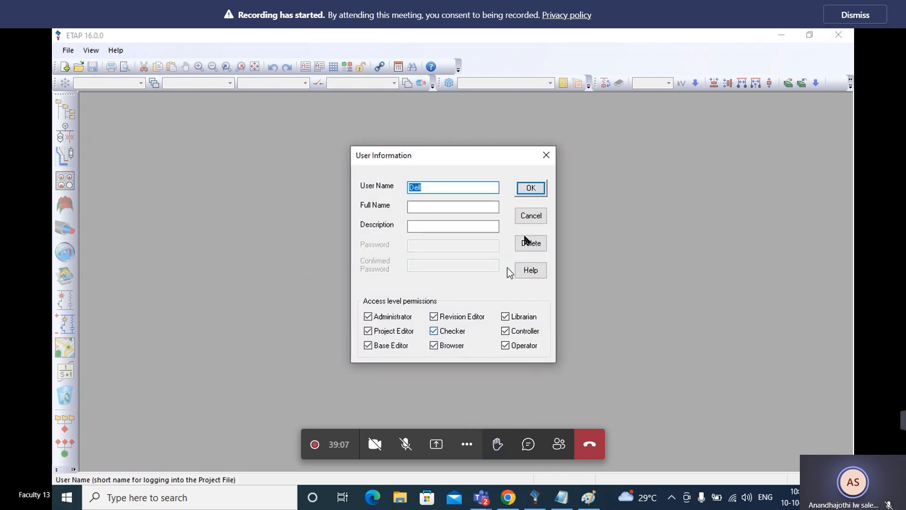
left_click(528, 187)
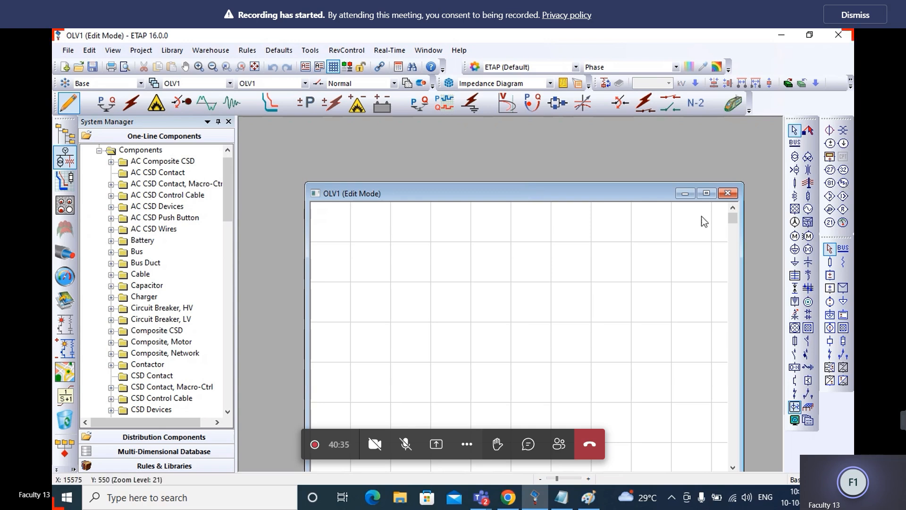
Place a ground grid near the middle of the maximized one-line diagram and stretch it into a wide rectangle
left_click(706, 194)
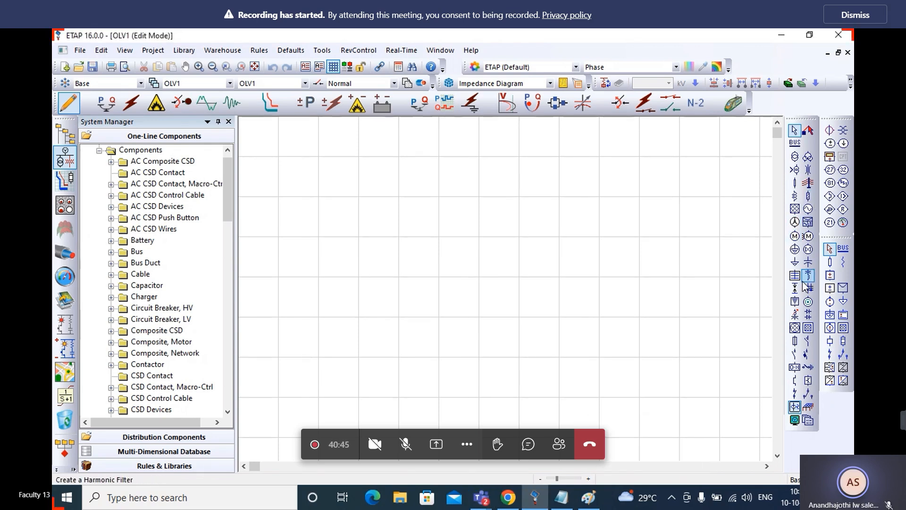
left_click(808, 409)
left_click(470, 266)
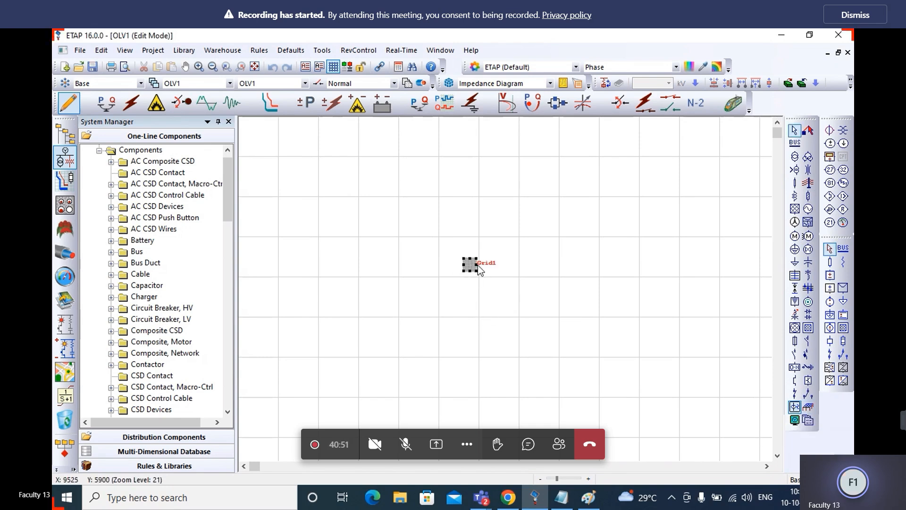
left_click_drag(476, 264, 691, 241)
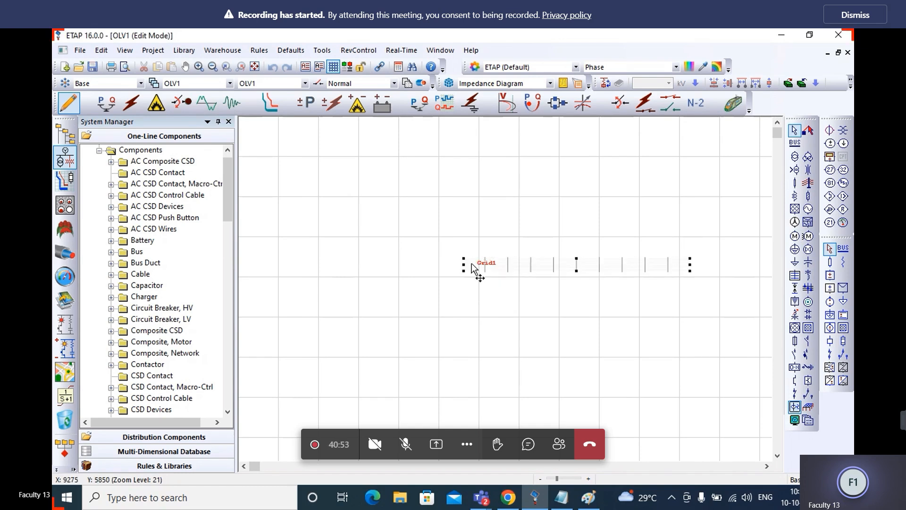
left_click_drag(462, 266, 412, 264)
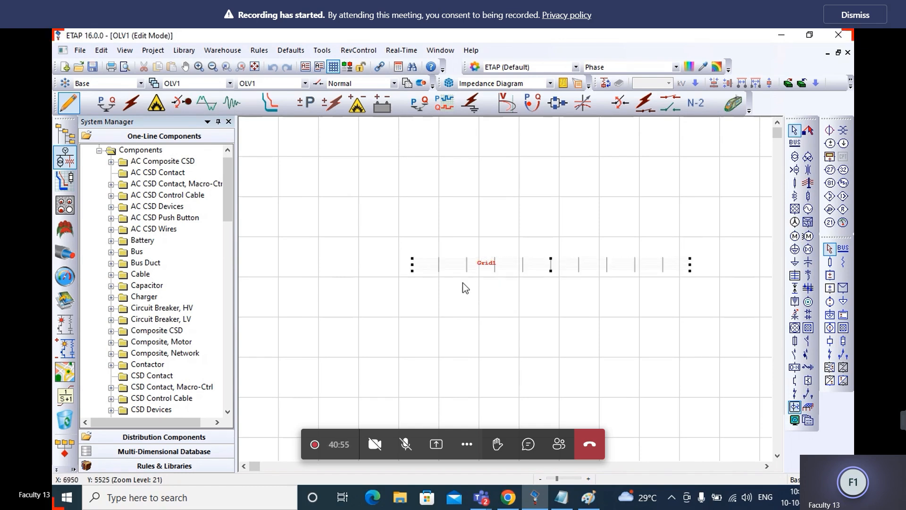
left_click_drag(551, 271, 551, 291)
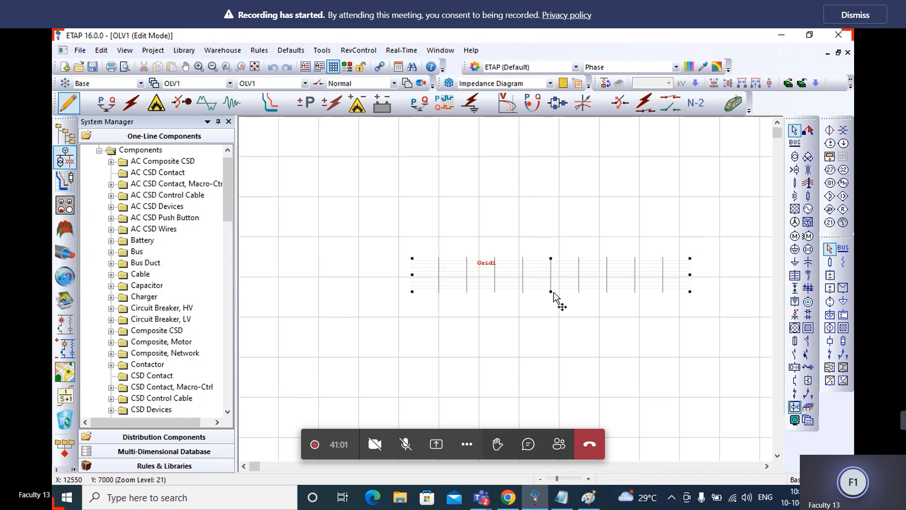
Open the ground grid for design with the IEEE Method study model and maximize its editor window
double_click(514, 276)
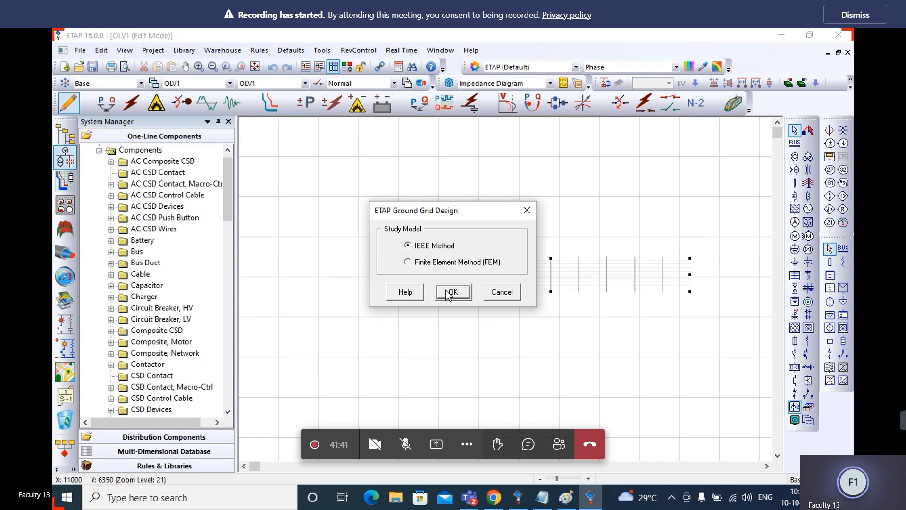
left_click(449, 293)
double_click(446, 291)
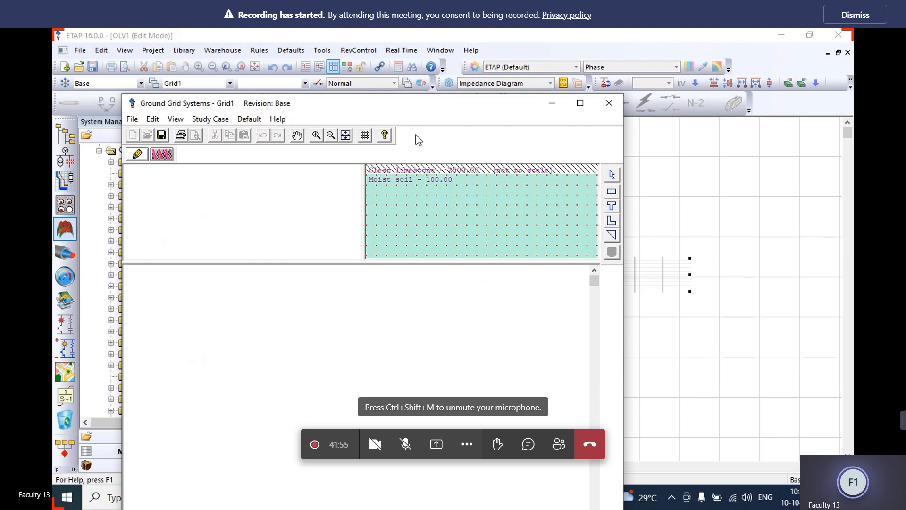
left_click(579, 102)
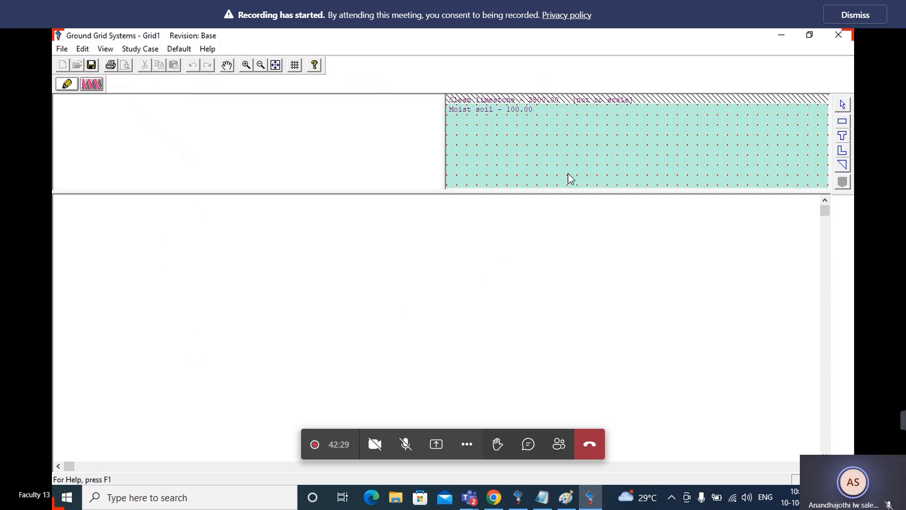
In the grid's soil editor, set the surface material to Crushed rock with a resistivity of 2500 ohm-m
double_click(593, 150)
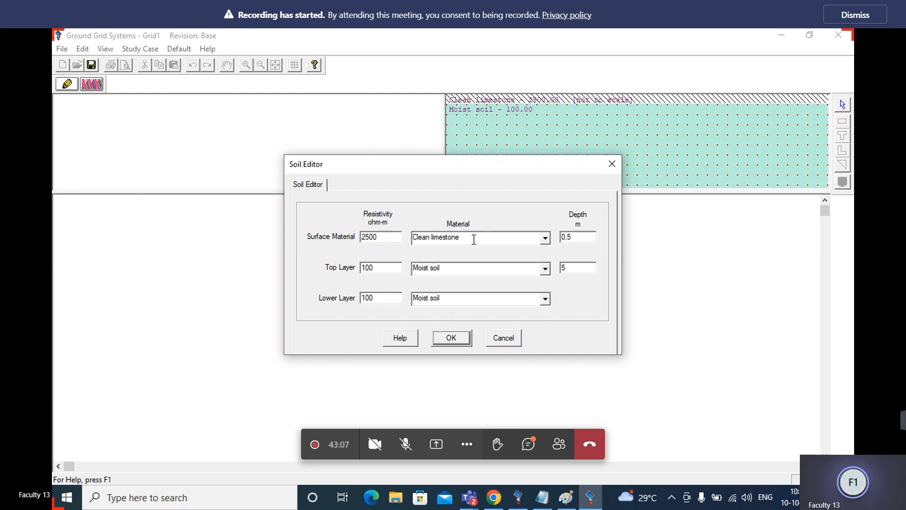
left_click(546, 240)
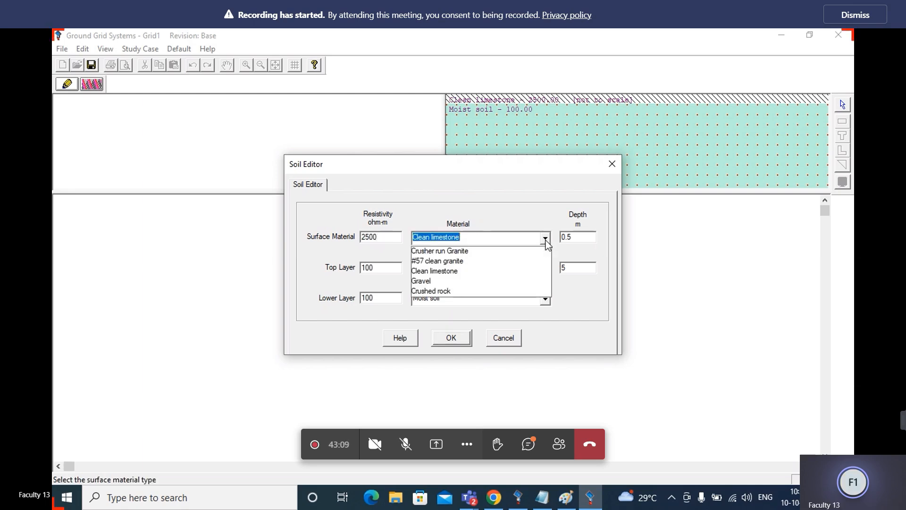
left_click(491, 293)
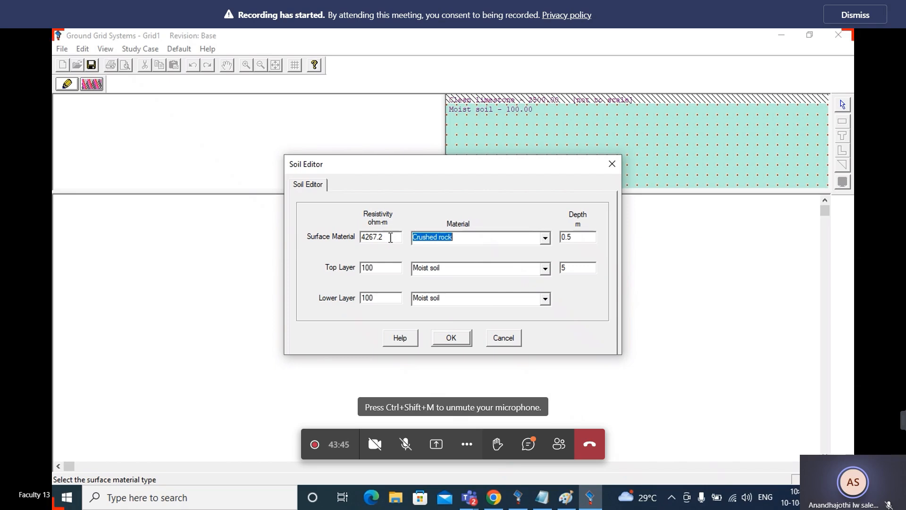
key("shift+Tab")
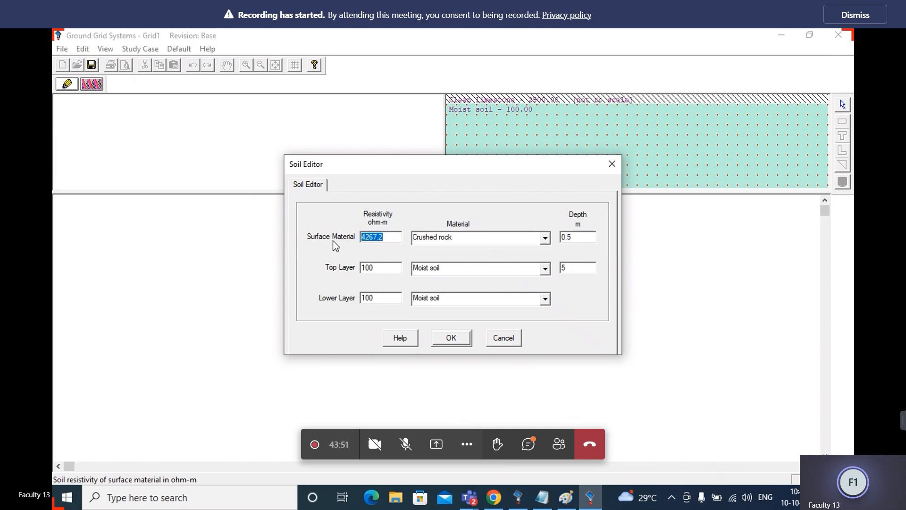
type("2500")
Open the material choices for the top soil layer
left_click(545, 269)
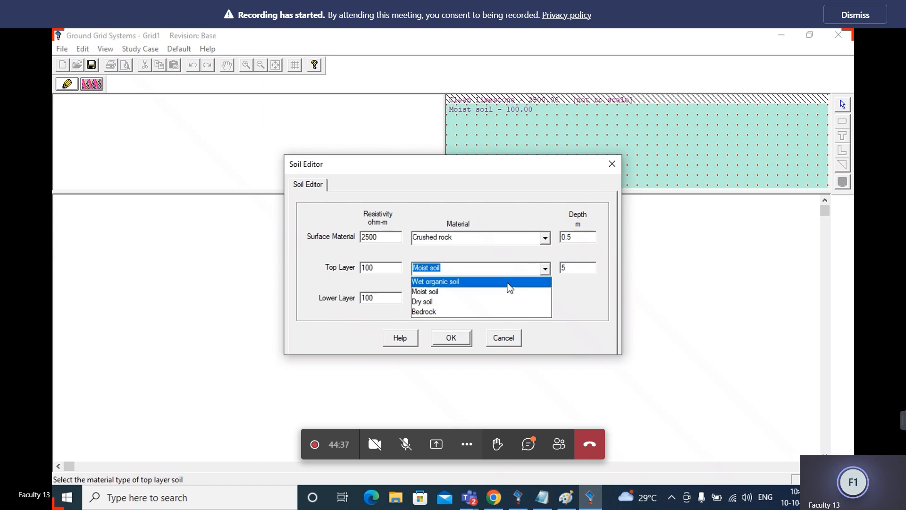
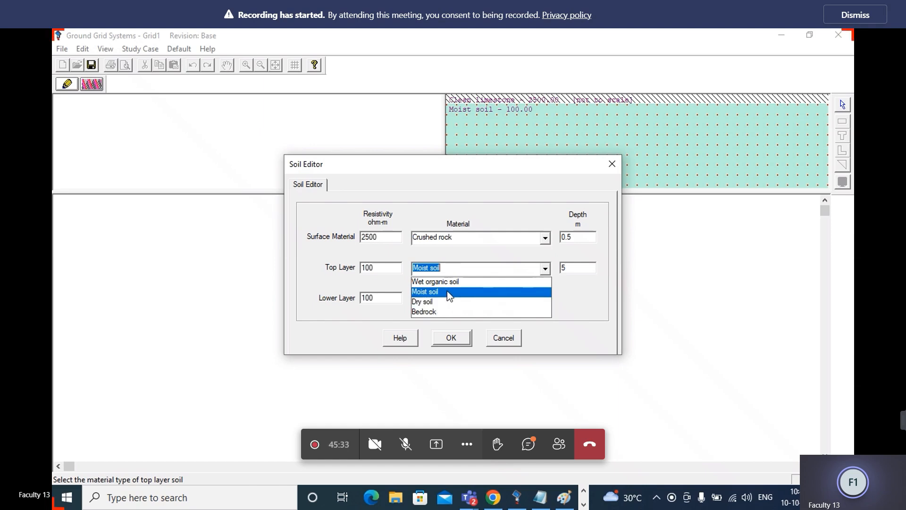
Set the top layer to Moist soil with a resistivity of 400 ohm-m and the lower layer's resistivity to 400 ohm-m
left_click(447, 292)
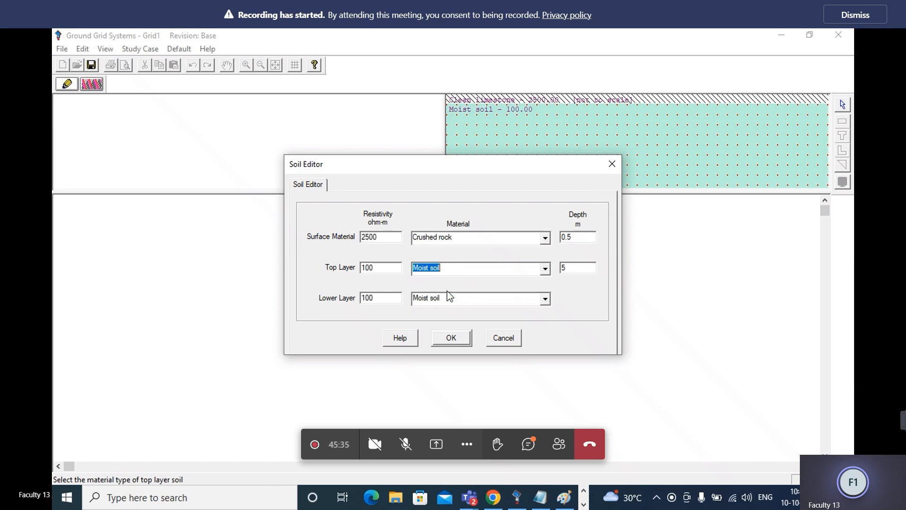
left_click(366, 267)
key("BackSpace")
type("4")
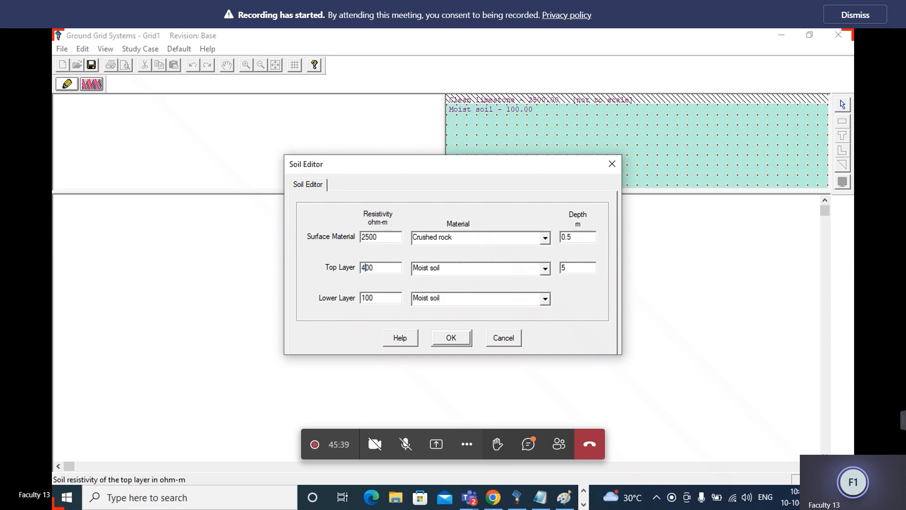
left_click(366, 297)
key("BackSpace")
type("4")
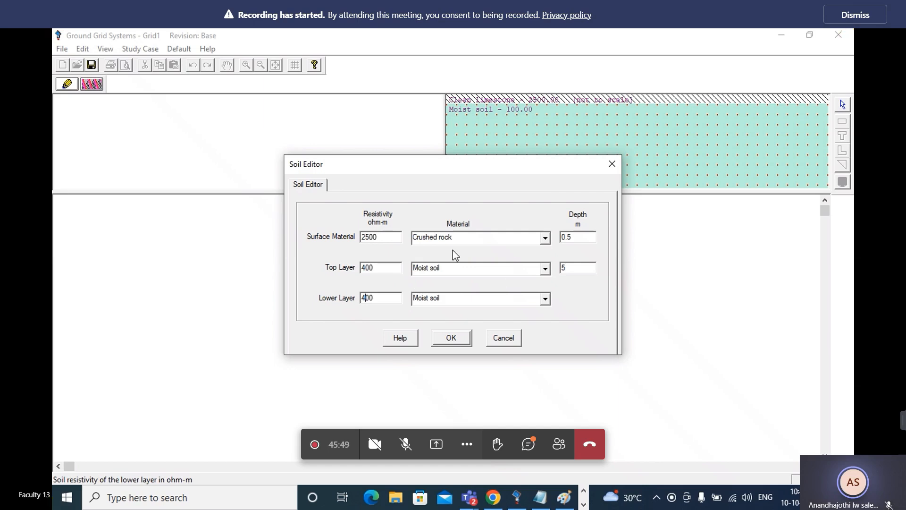
Set the surface material depth to 0.102 m and dismiss the meeting's recording notice
left_click(569, 238)
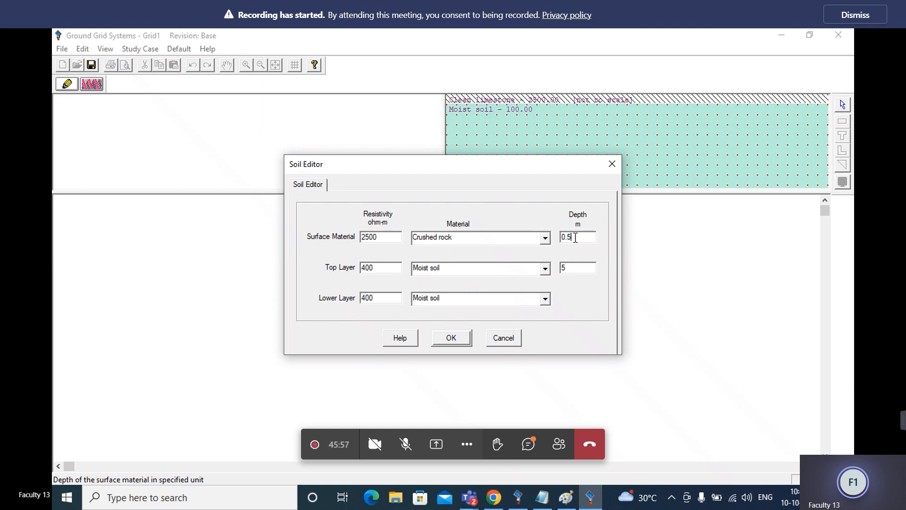
key("BackSpace")
type("102")
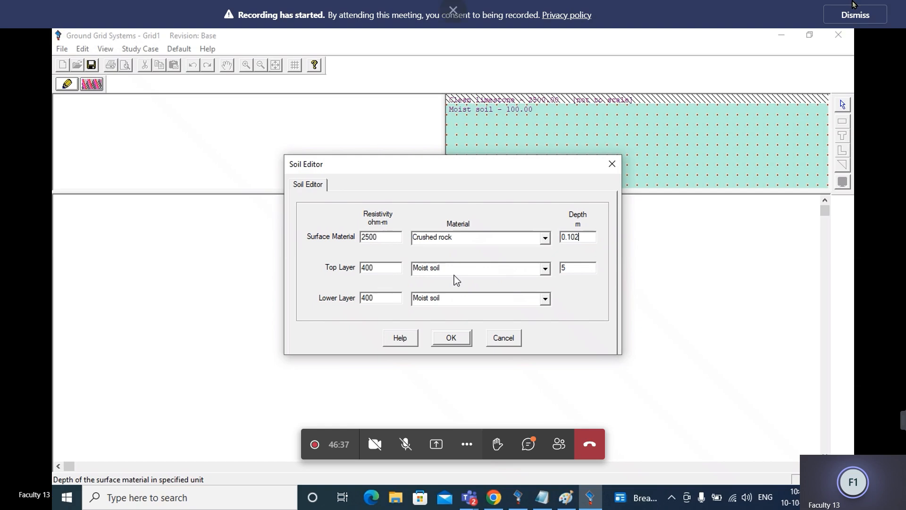
left_click(852, 14)
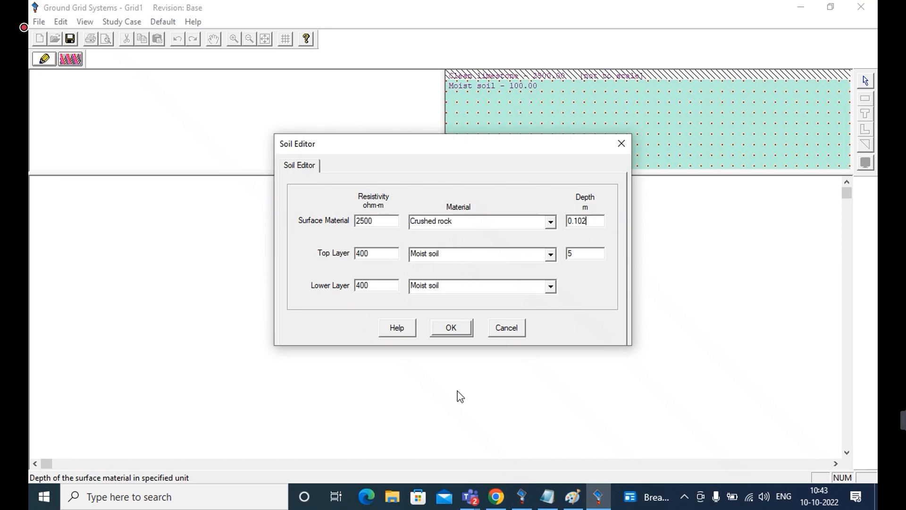
Switch to Paint, maximize it, and sketch a horizontal ground-surface line with a long vertical conductor running down from it, beside the existing drawing
left_click(571, 496)
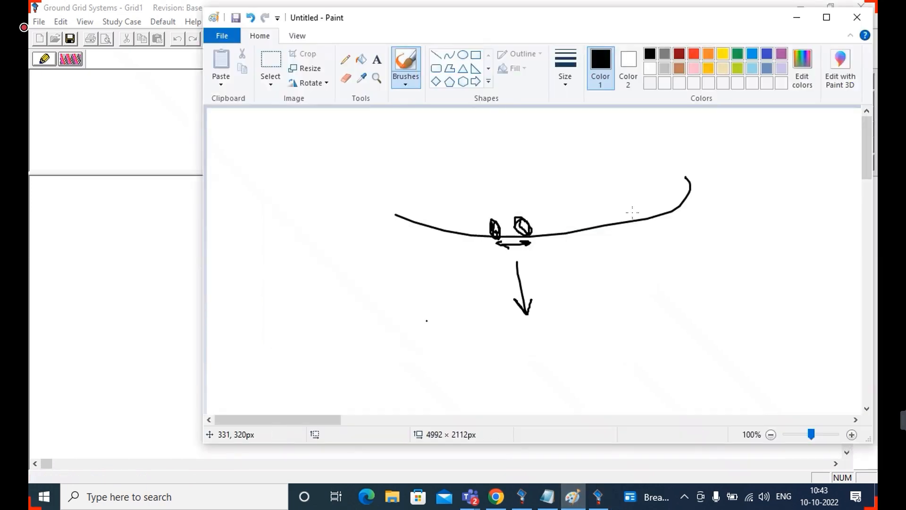
left_click(829, 18)
mouse_move(617, 185)
left_mouse_down()
mouse_move(763, 182)
mouse_move(571, 185)
mouse_move(765, 176)
left_mouse_up()
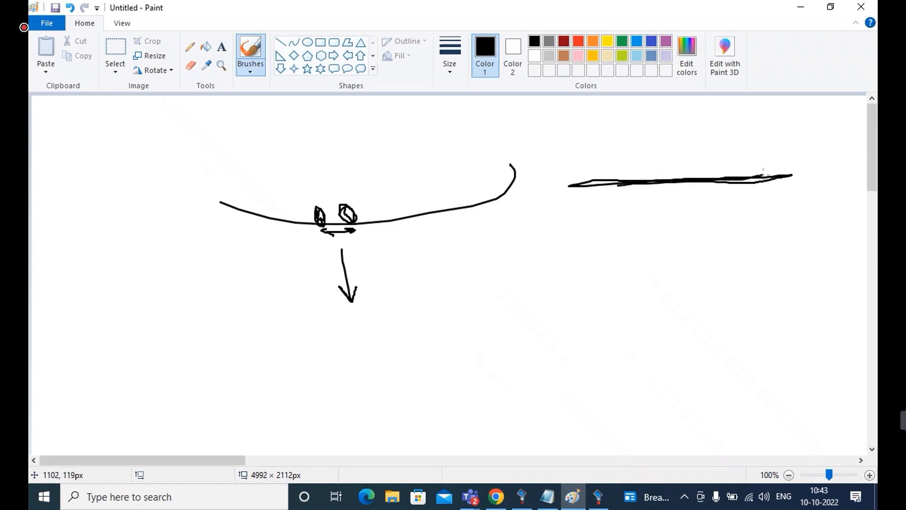
left_click_drag(617, 185, 640, 506)
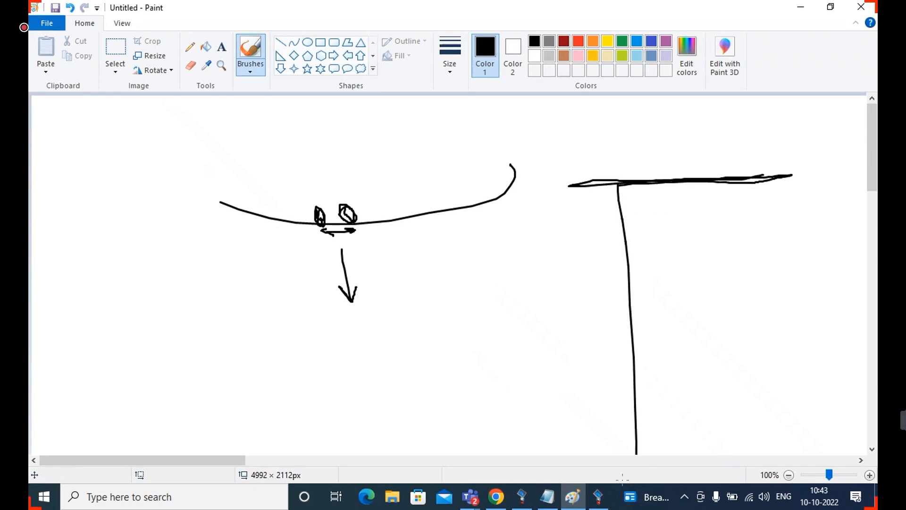
Sketch a long rectangular mat outline across the conductor's lower end with four vertical ground rods hanging beneath it
left_click(871, 450)
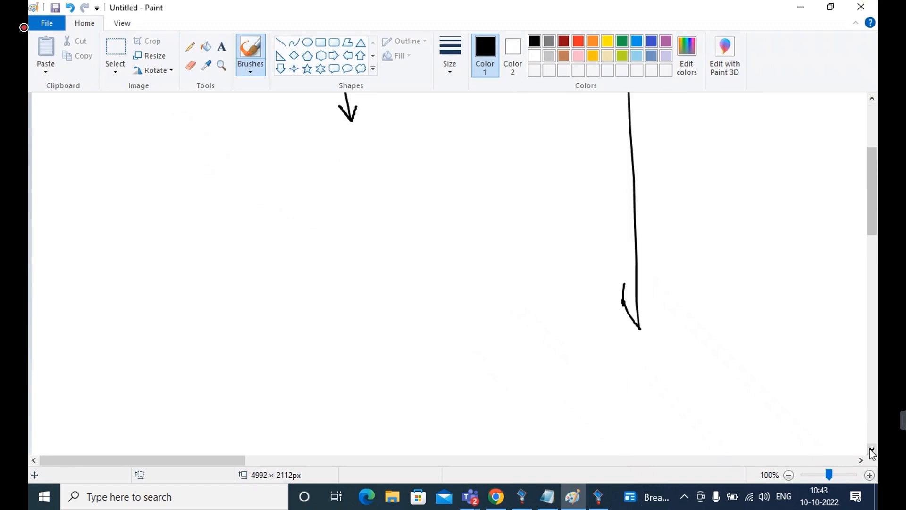
left_click(872, 449)
mouse_move(577, 150)
left_mouse_down()
mouse_move(768, 135)
mouse_move(805, 188)
mouse_move(531, 198)
mouse_move(613, 144)
mouse_move(717, 152)
left_mouse_up()
left_click_drag(797, 183, 808, 308)
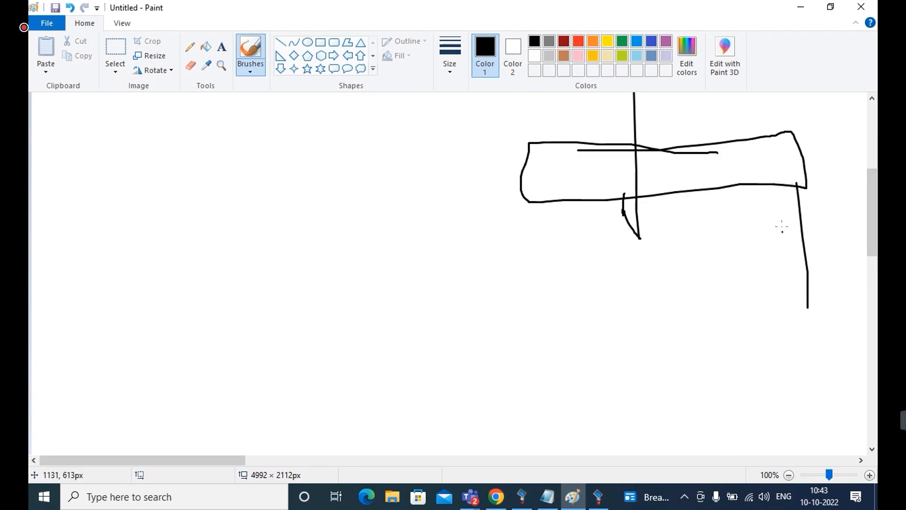
left_click_drag(759, 183, 758, 291)
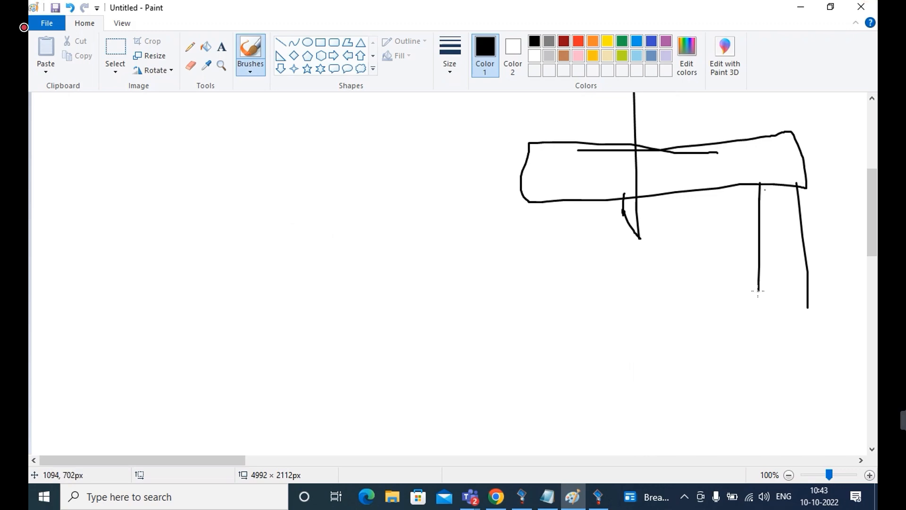
left_click_drag(691, 191, 693, 378)
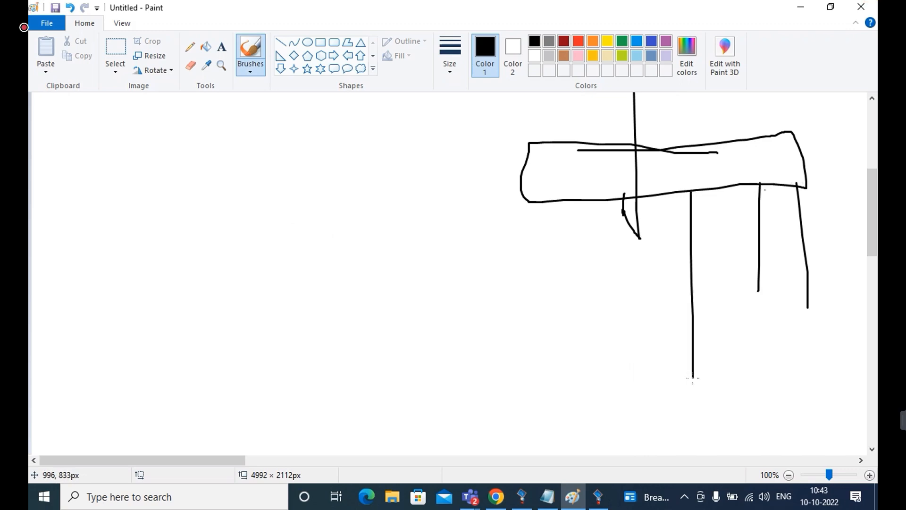
left_click_drag(600, 195, 604, 282)
Sketch a thick band for the lower soil beneath the rods and draw two rods on the mat's left side down to it
mouse_move(482, 389)
left_mouse_down()
mouse_move(866, 377)
mouse_move(485, 394)
mouse_move(866, 357)
mouse_move(520, 391)
mouse_move(867, 373)
mouse_move(525, 400)
left_mouse_up()
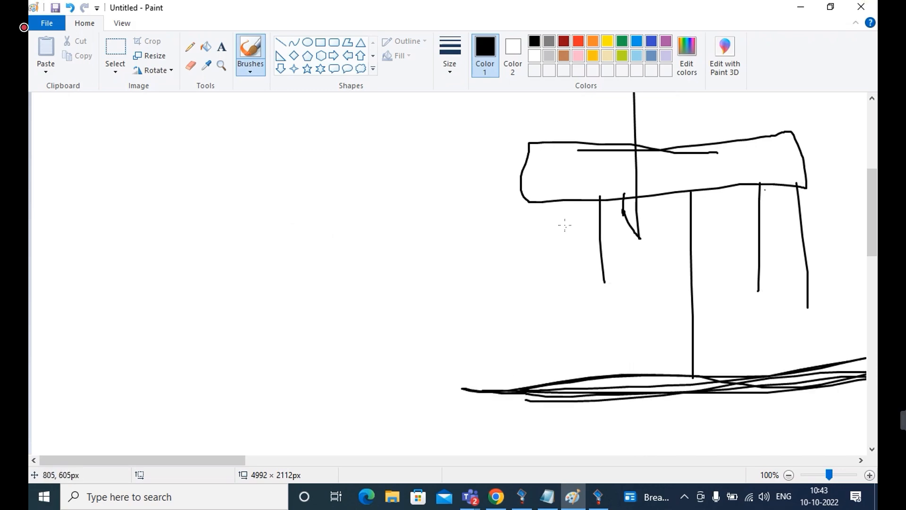
left_click_drag(598, 209, 605, 393)
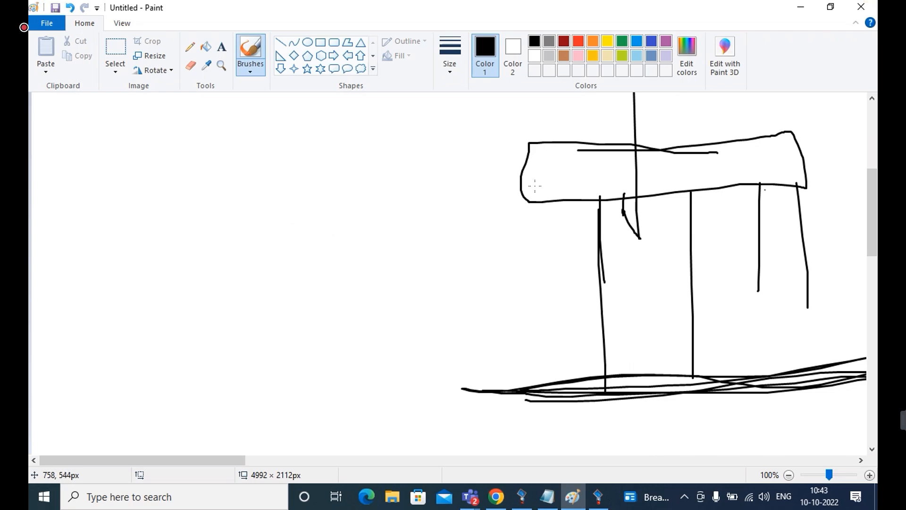
left_click_drag(531, 202, 566, 381)
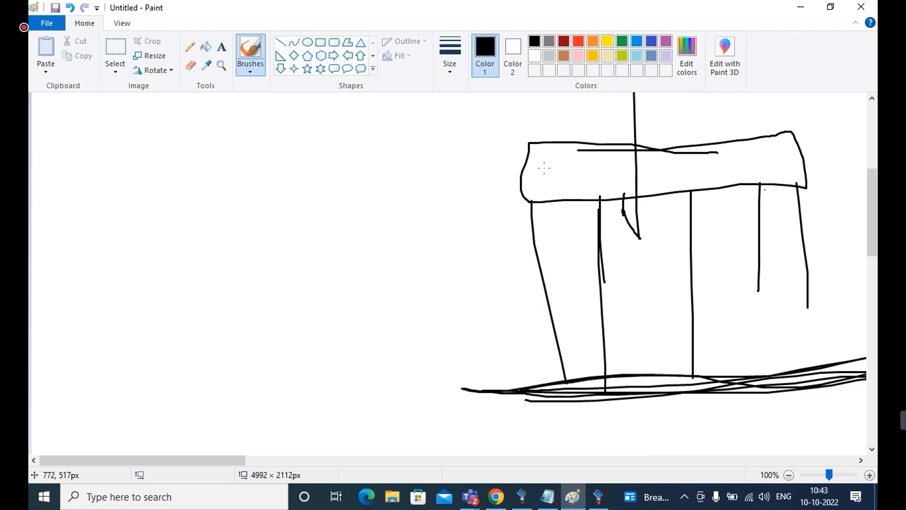
Divide the mat outline into a mesh with one lengthwise line and four short cross lines
left_click_drag(525, 164, 836, 194)
left_click_drag(579, 150, 579, 201)
left_click_drag(612, 151, 621, 192)
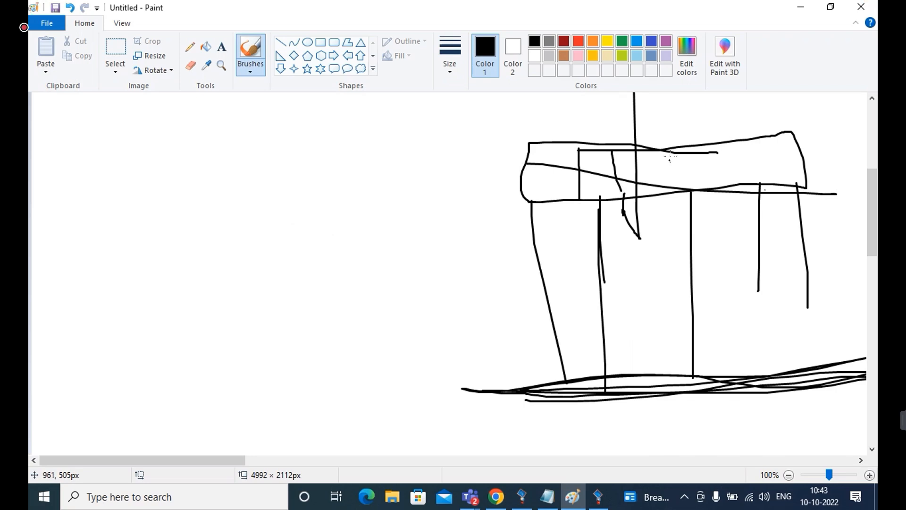
left_click_drag(670, 148, 682, 188)
left_click_drag(731, 148, 736, 185)
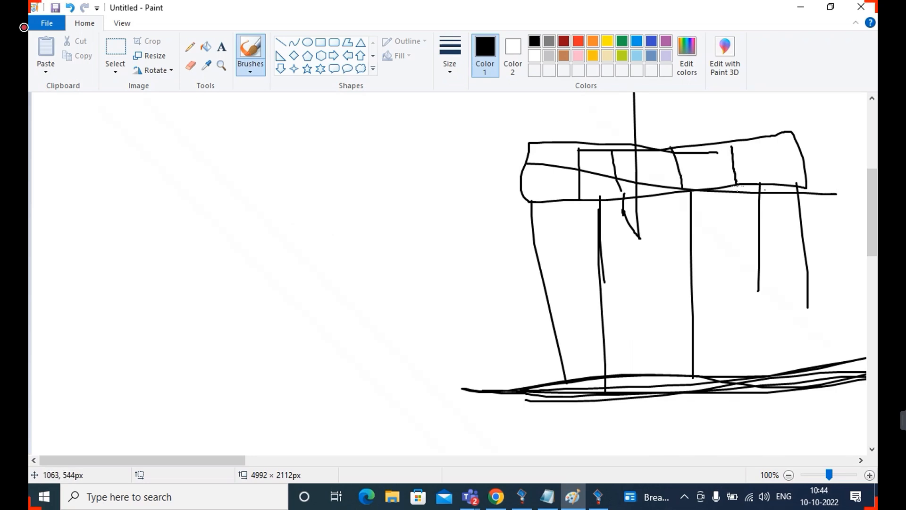
Sketch five horizontal soil lines above the mat and a thick surface-material band just below the ground-surface line
left_click(873, 107)
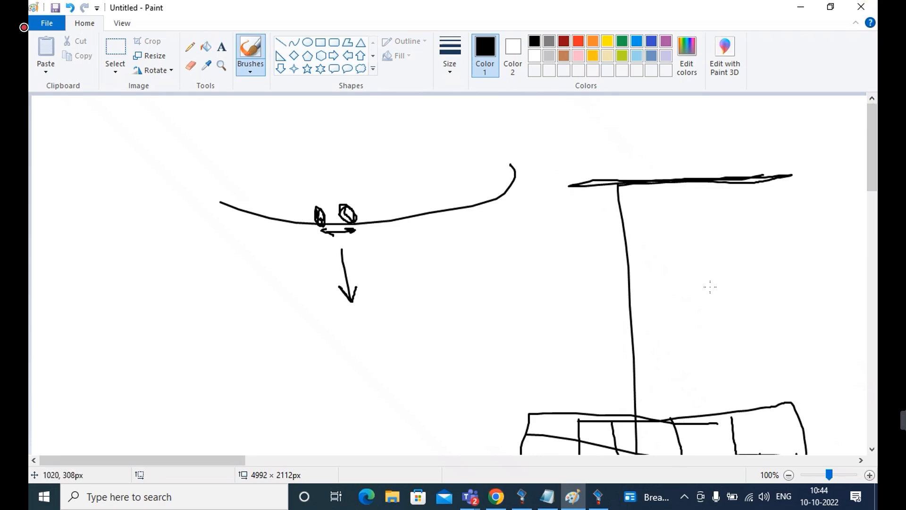
left_click_drag(584, 382, 864, 400)
left_click_drag(603, 362, 800, 366)
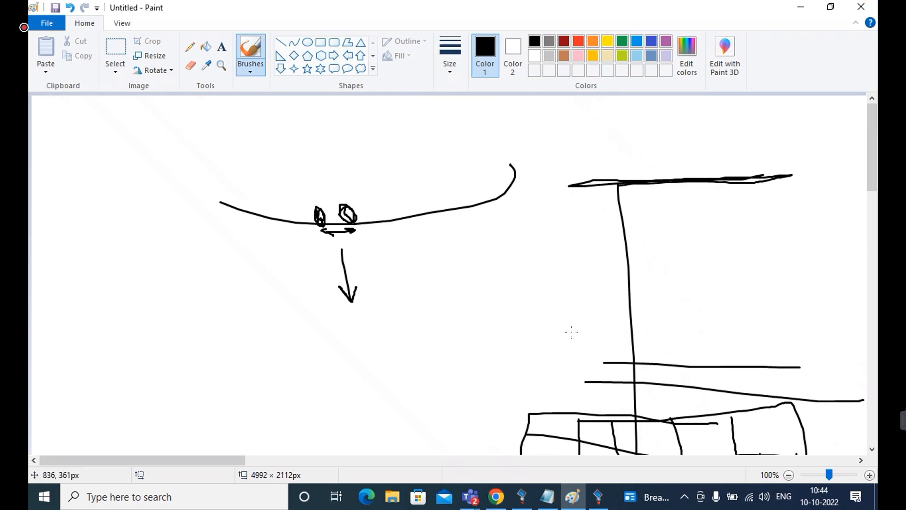
left_click_drag(594, 338, 778, 349)
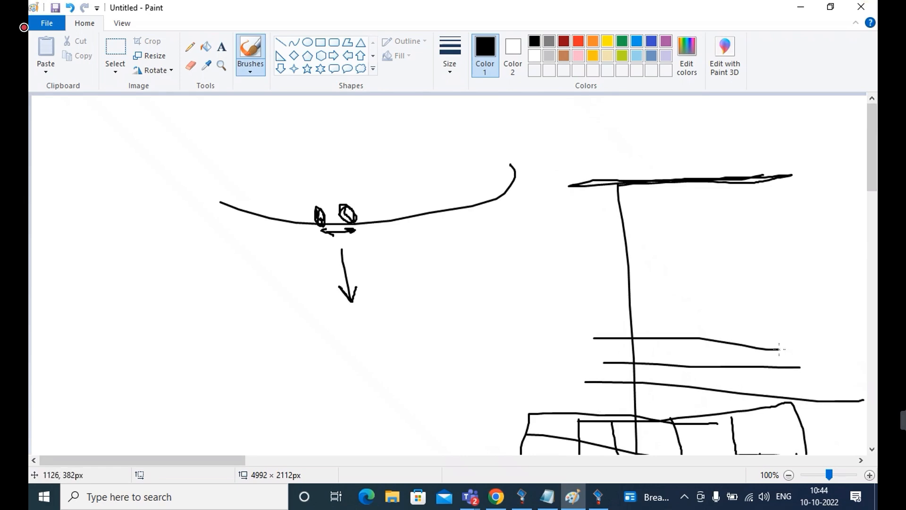
left_click_drag(628, 327, 775, 333)
left_click_drag(619, 308, 758, 306)
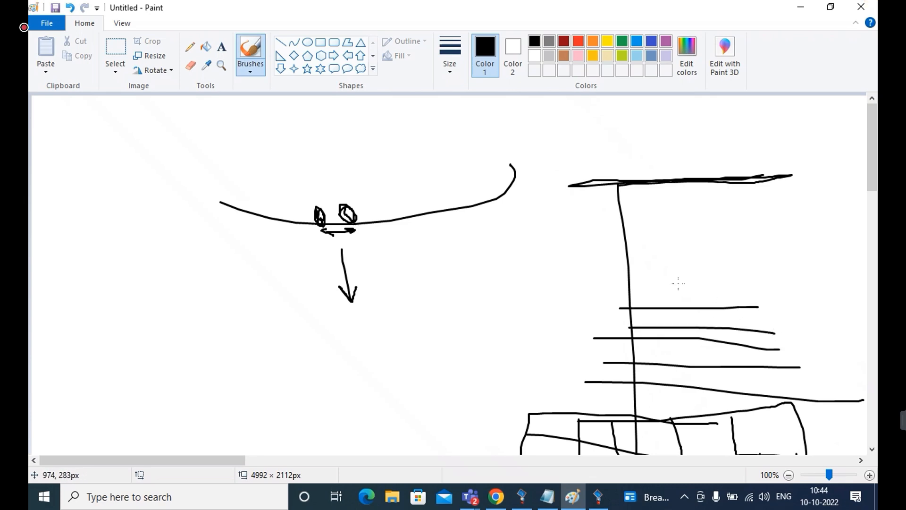
mouse_move(597, 215)
left_mouse_down()
mouse_move(745, 218)
mouse_move(544, 220)
mouse_move(623, 215)
mouse_move(572, 208)
mouse_move(562, 217)
left_mouse_up()
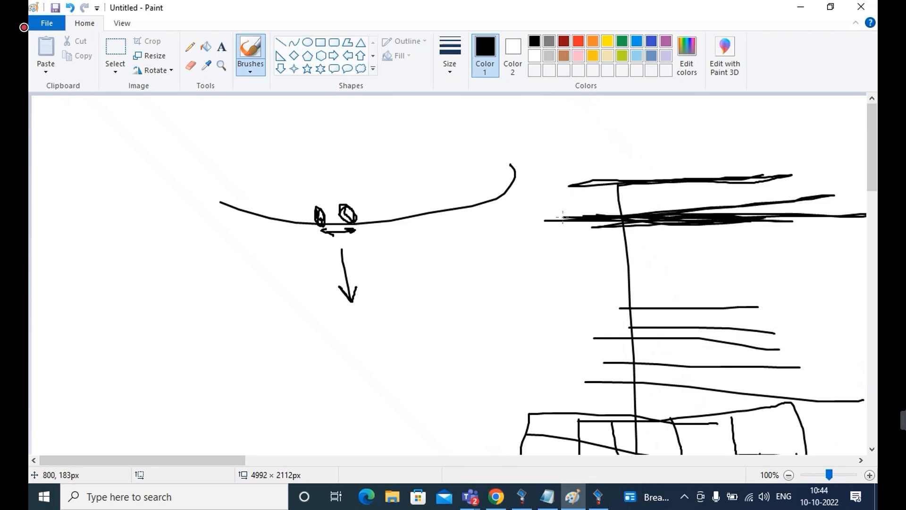
Check the layer sketch in Paint once more, return to the ETAP soil editor, and accept the soil settings
left_click(802, 8)
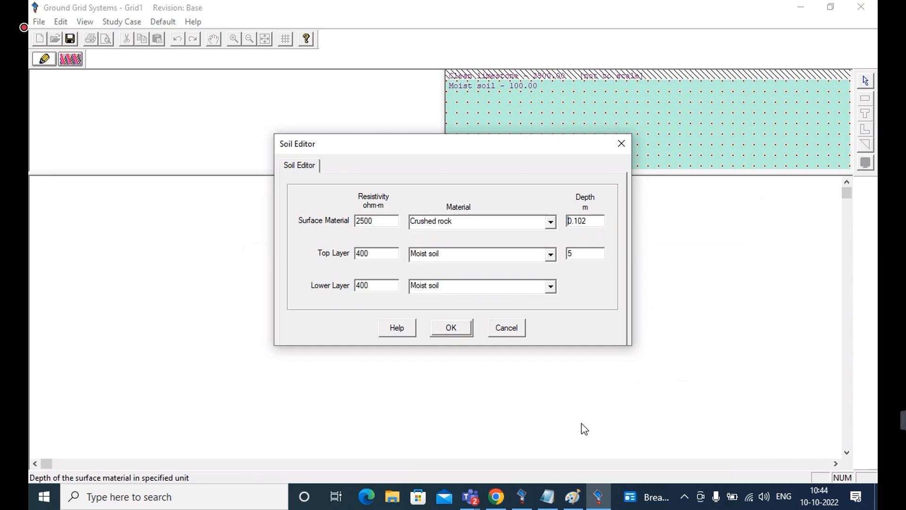
left_click(572, 498)
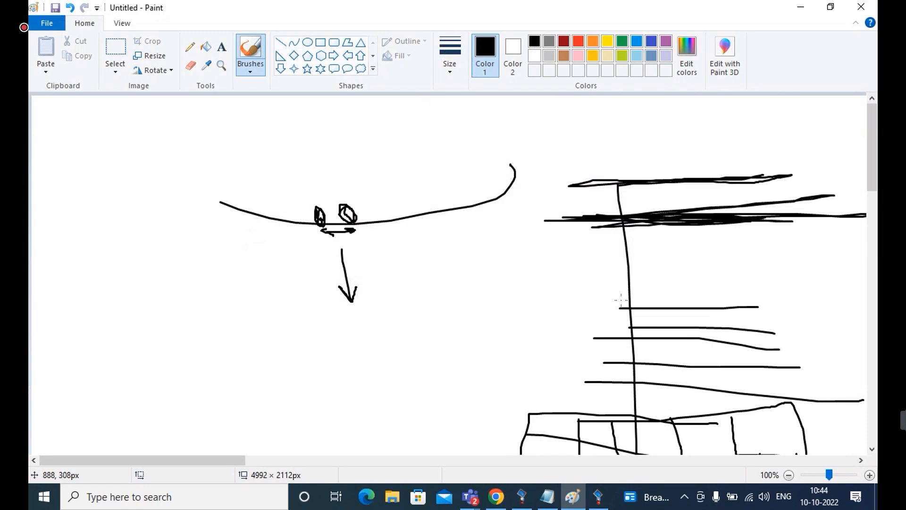
left_click(804, 6)
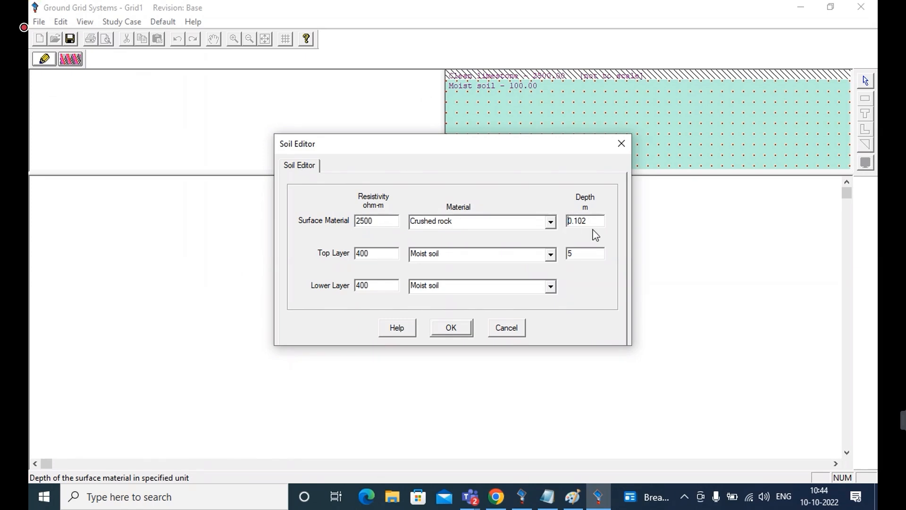
left_click(451, 328)
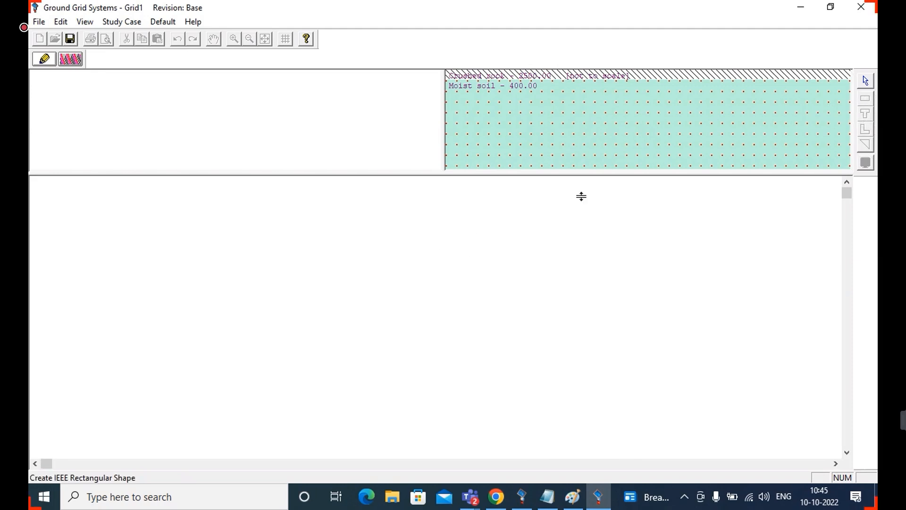
Place an IEEE rectangular-shape grid near the middle of the layout view and bring its whole outline into view
left_click(464, 281)
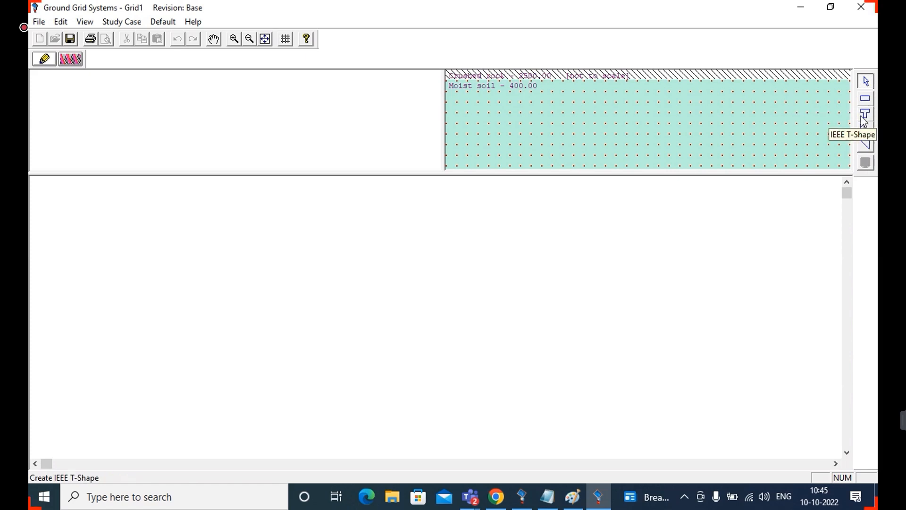
left_click(865, 98)
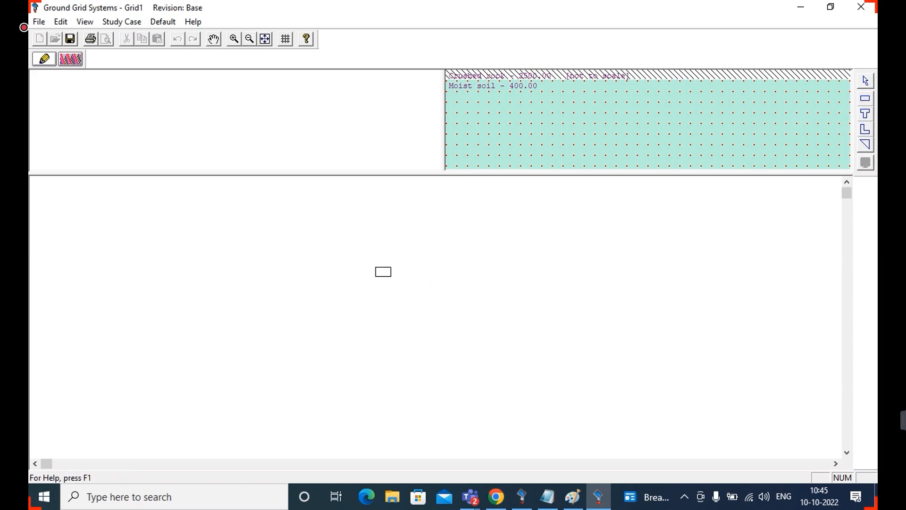
left_click(380, 277)
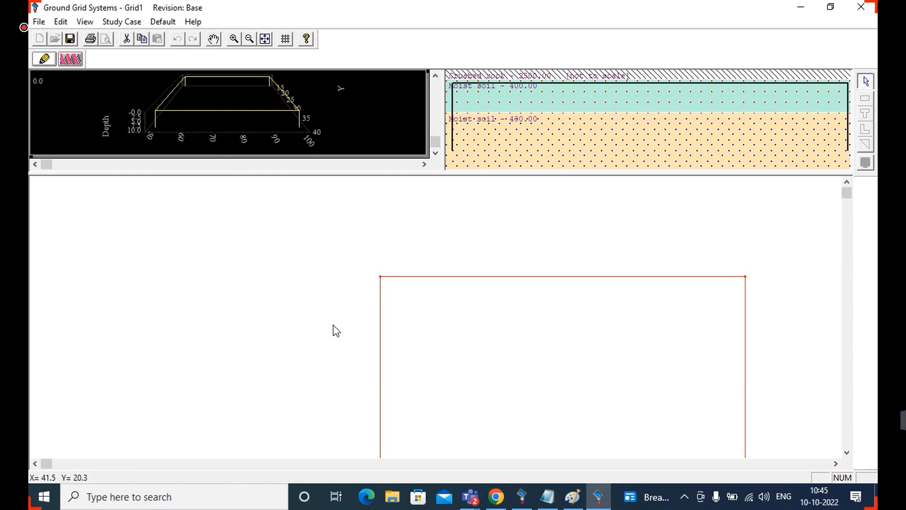
left_click(556, 210)
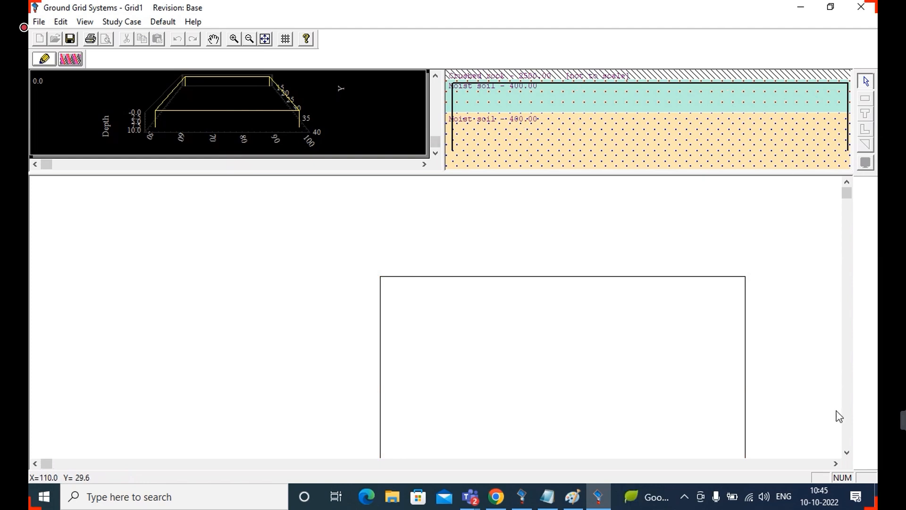
left_click(847, 452)
left_click(847, 452)
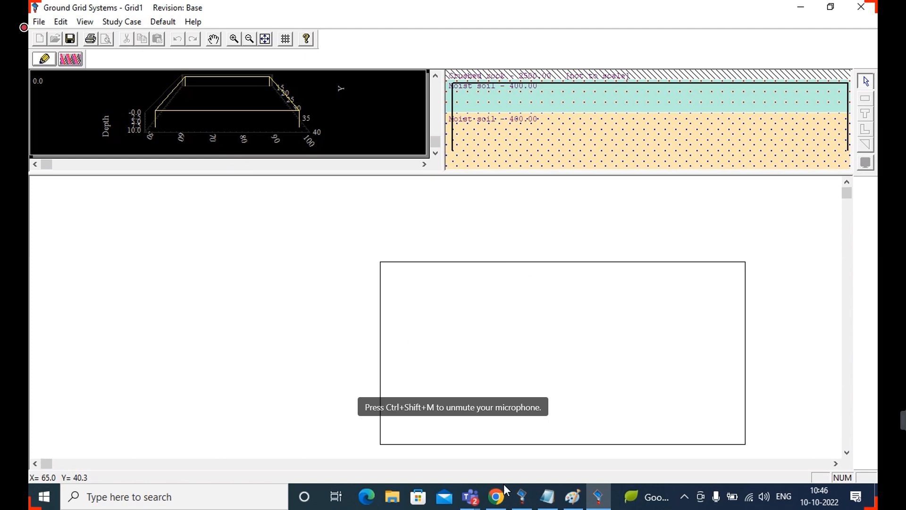
Switch to Chrome and examine the earthing mat design image results, including the ground grid diagram with mesh, rods and soil layers
left_click(494, 497)
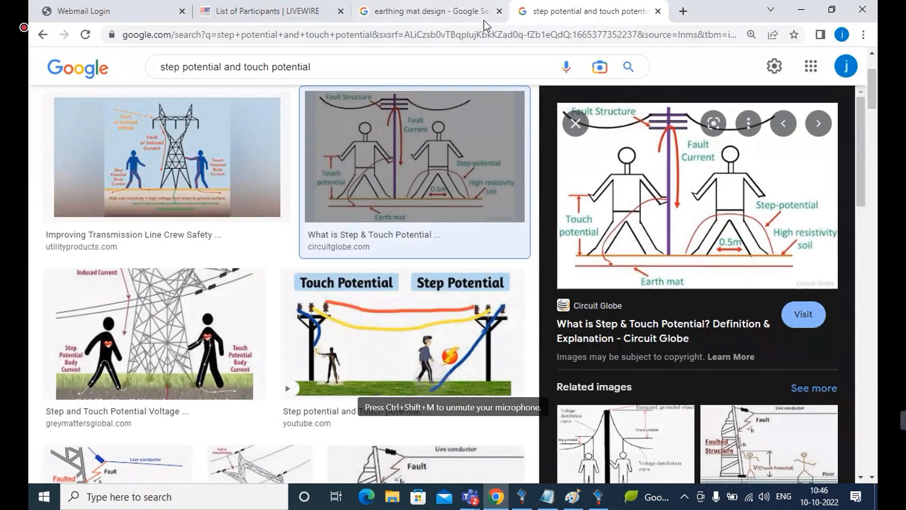
left_click(431, 10)
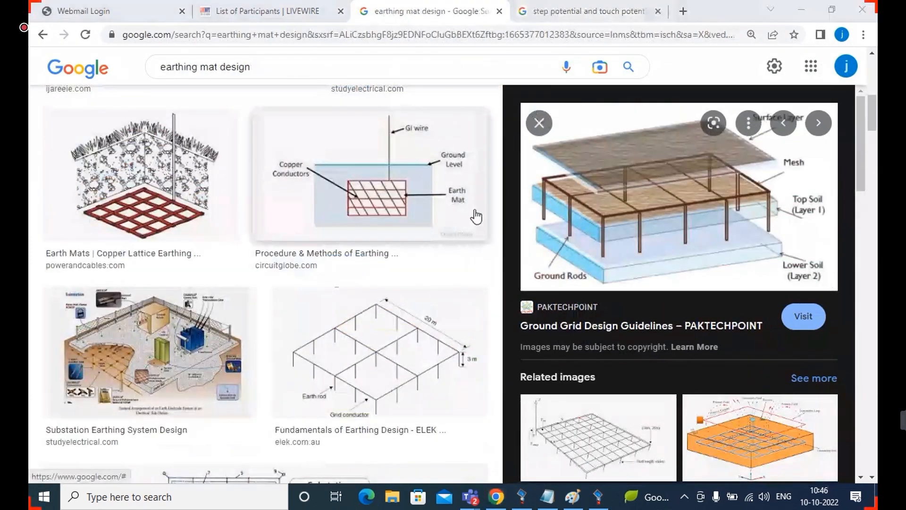
scroll(860, 160, "up", 10)
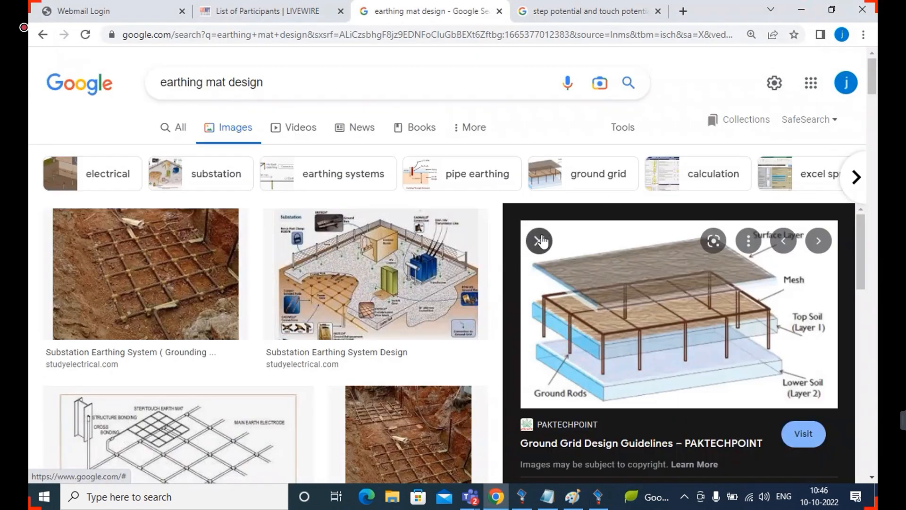
Close the enlarged ground grid diagram, look over more earthing mat image results, and return to the ETAP ground grid window
left_click(542, 241)
left_click_drag(873, 189, 875, 119)
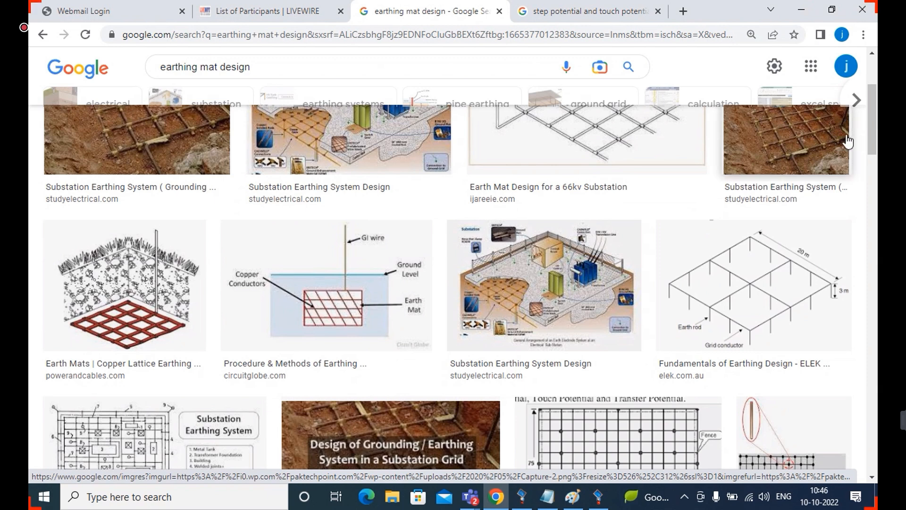
left_click(807, 9)
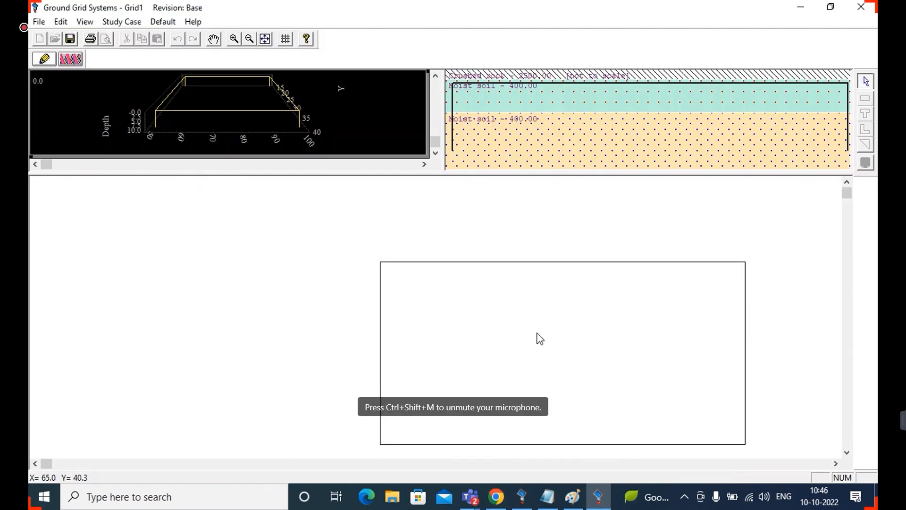
Open the rectangular grid's IEEE group properties, set the rod arrangement to No Ground Rods, and return to its conductor settings
double_click(516, 287)
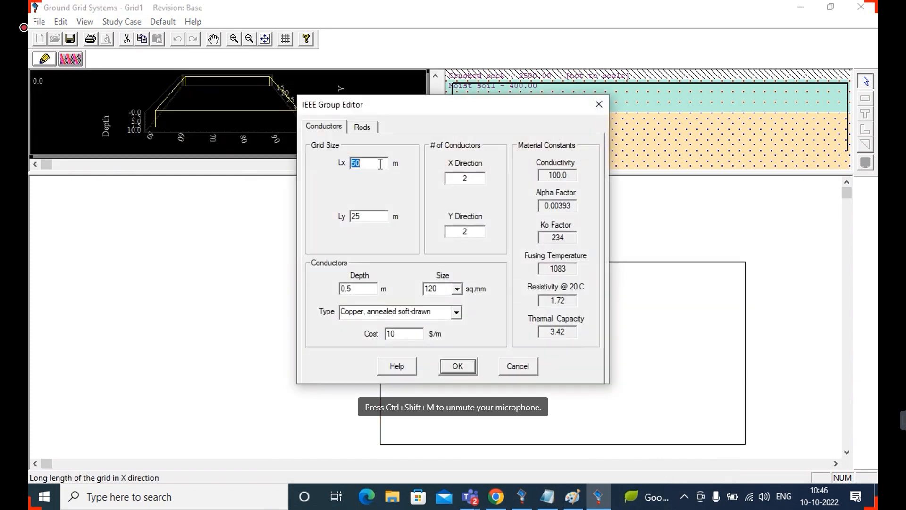
left_click(370, 128)
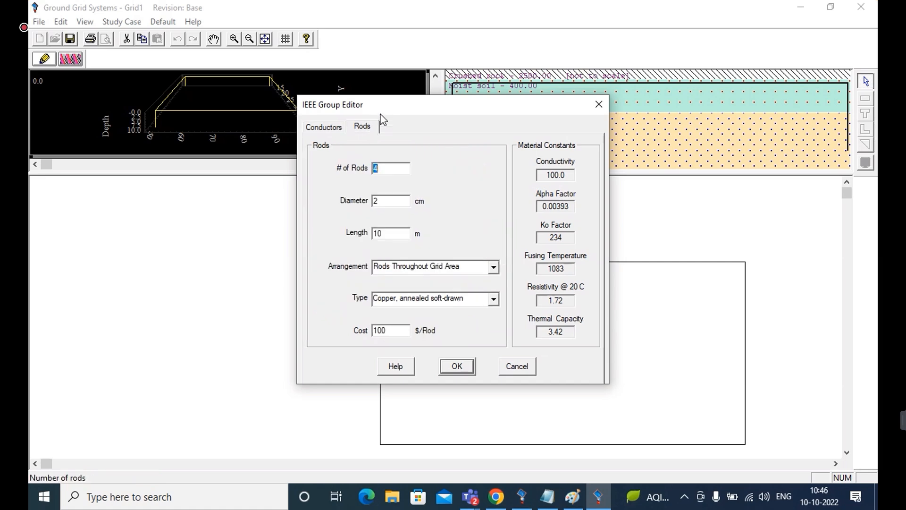
left_click(493, 268)
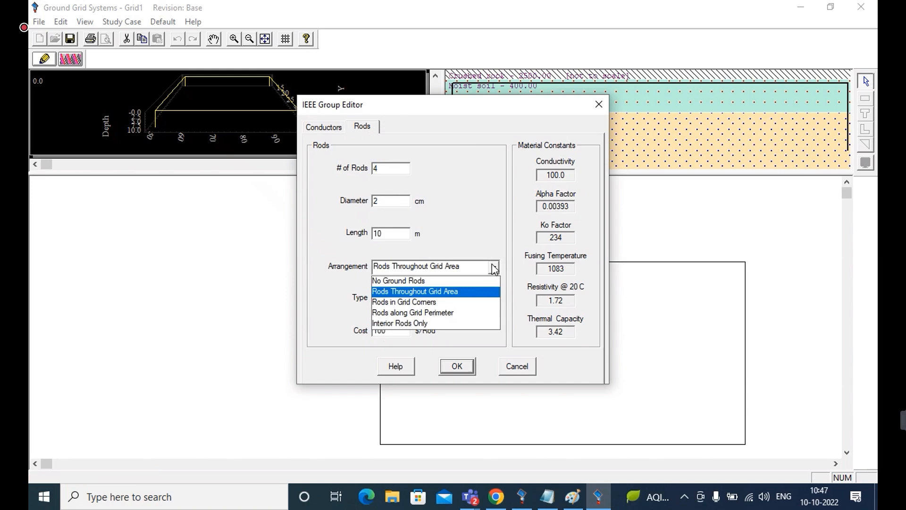
left_click(461, 279)
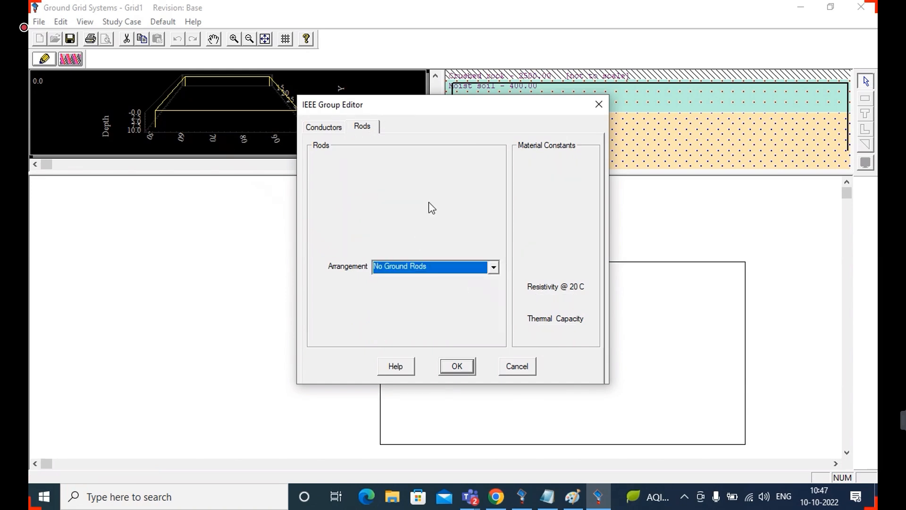
left_click(328, 127)
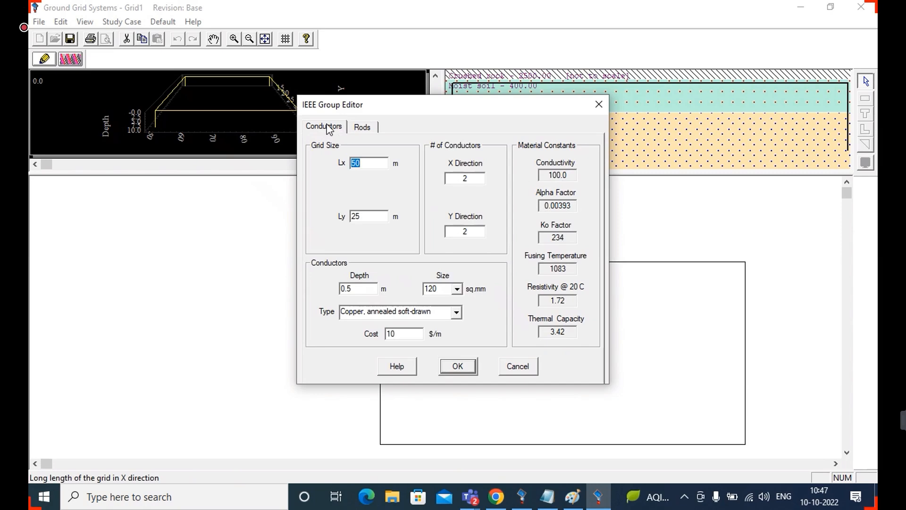
left_click(361, 130)
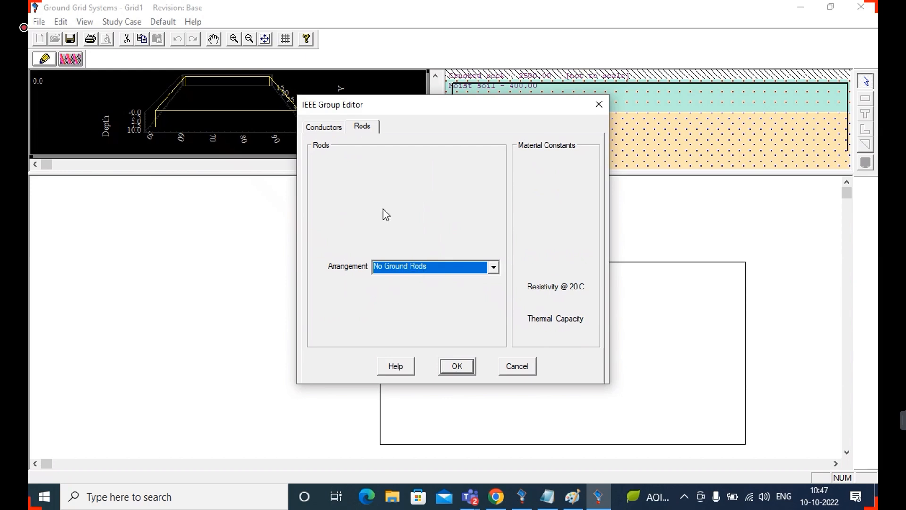
left_click(329, 129)
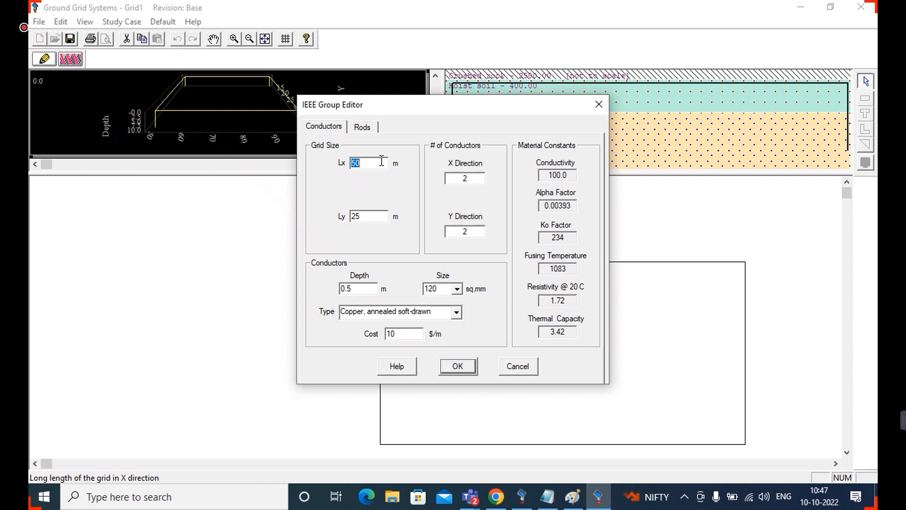
key("Escape")
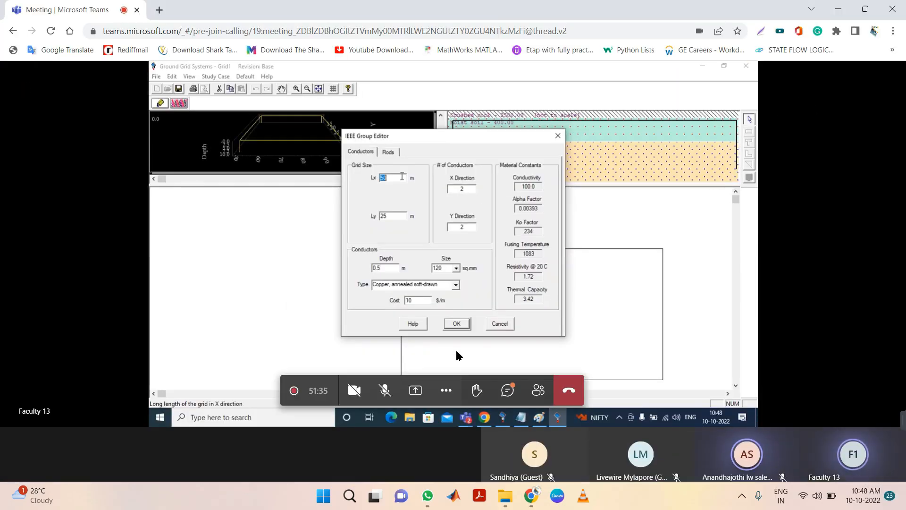
left_click(446, 389)
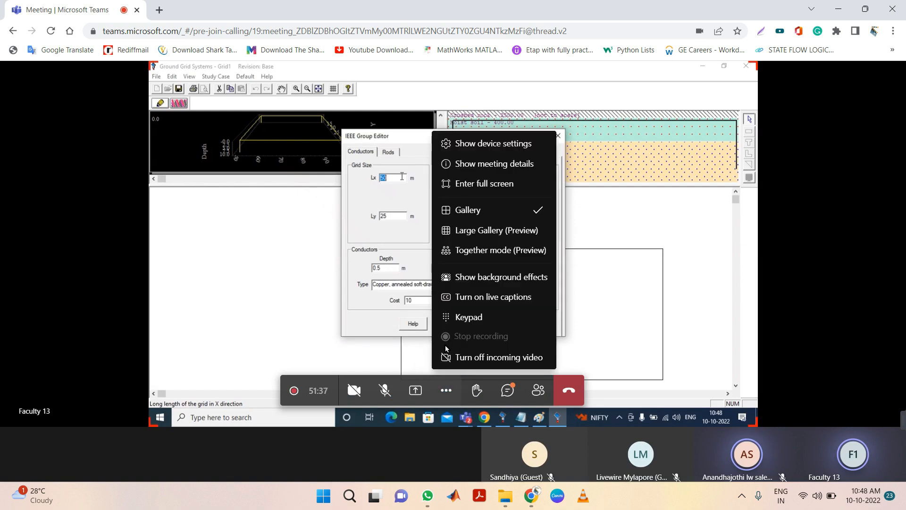
left_click(485, 188)
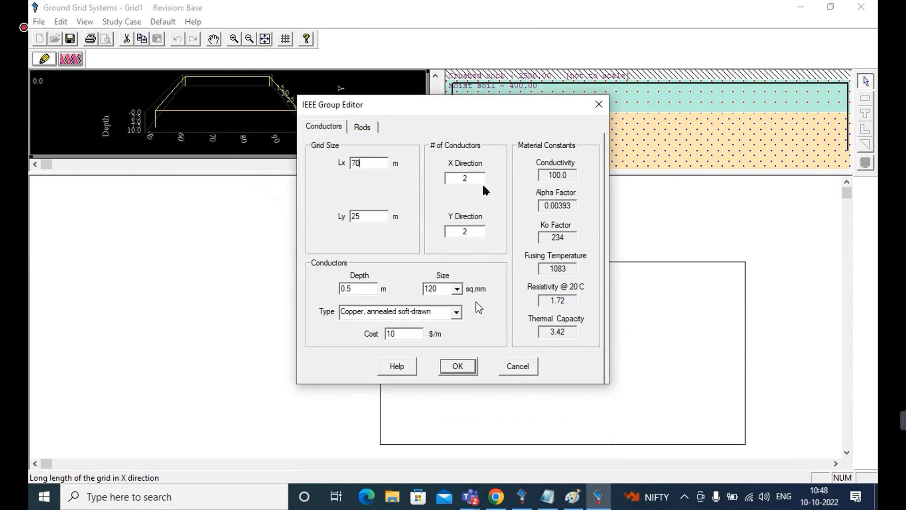
Set the grid's Ly to 70 m and the number of conductors to 11 in both the X and Y directions
left_click(374, 215)
key("BackSpace")
type("70")
left_click_drag(472, 177, 445, 178)
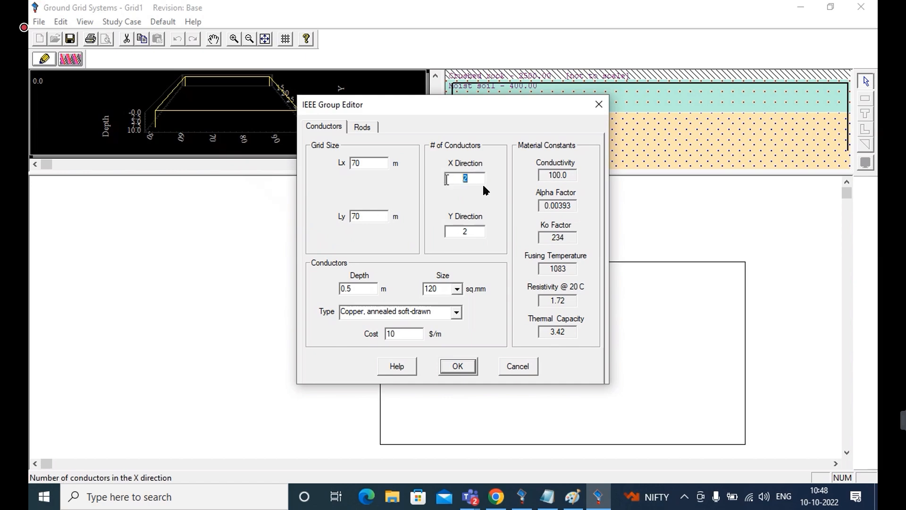
type("11")
double_click(476, 235)
type("11")
Switch to Chrome, examine the conductor mesh in the earthing mat photos, and return to the IEEE Group Editor in ETAP
left_click(496, 496)
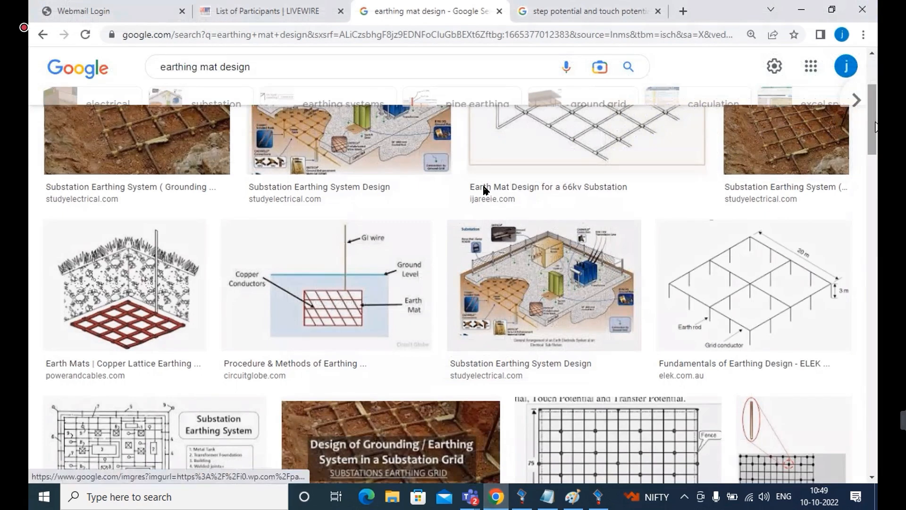
scroll(483, 187, "up", 3)
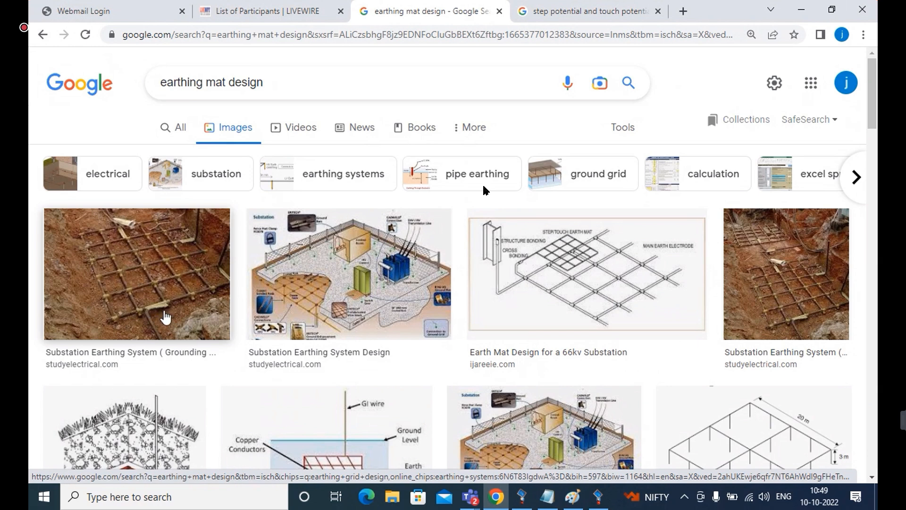
left_click(800, 9)
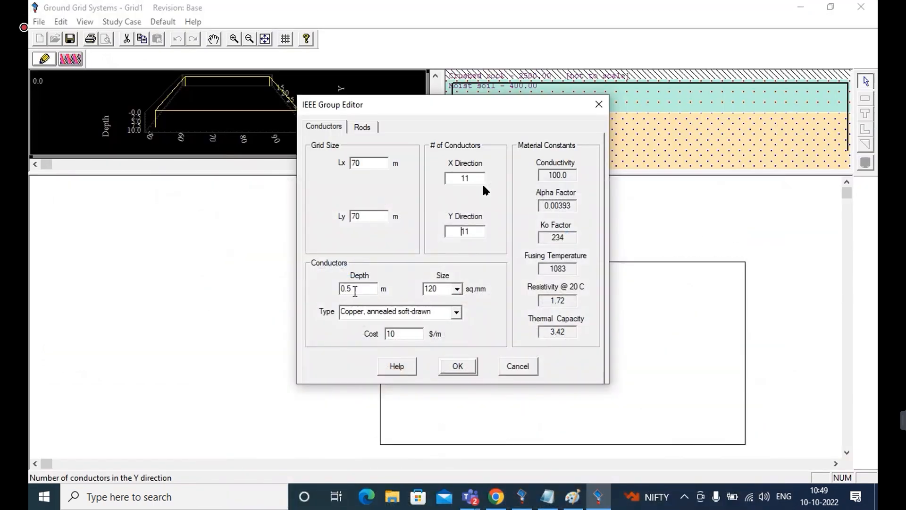
Set the grid conductors to 35 sq.mm size and Copper-clad steel rod type, and accept the grid settings
left_click(457, 289)
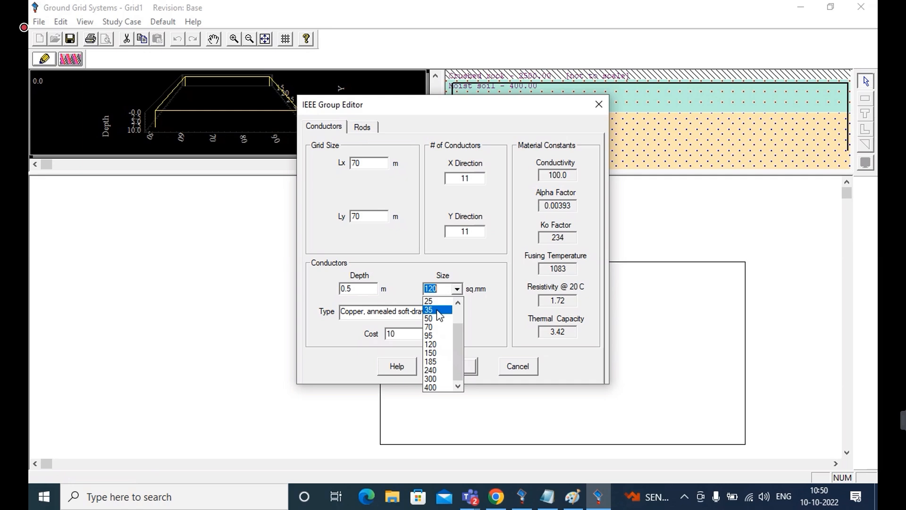
left_click(438, 310)
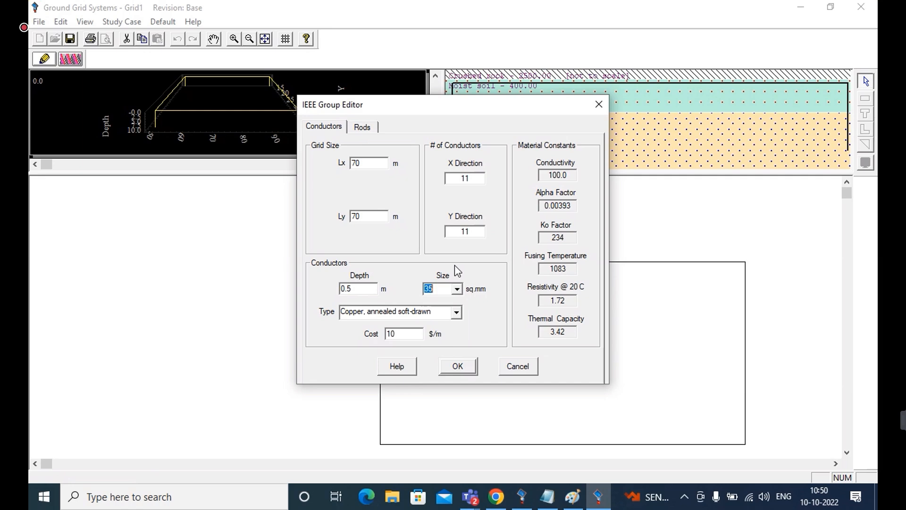
left_click(455, 314)
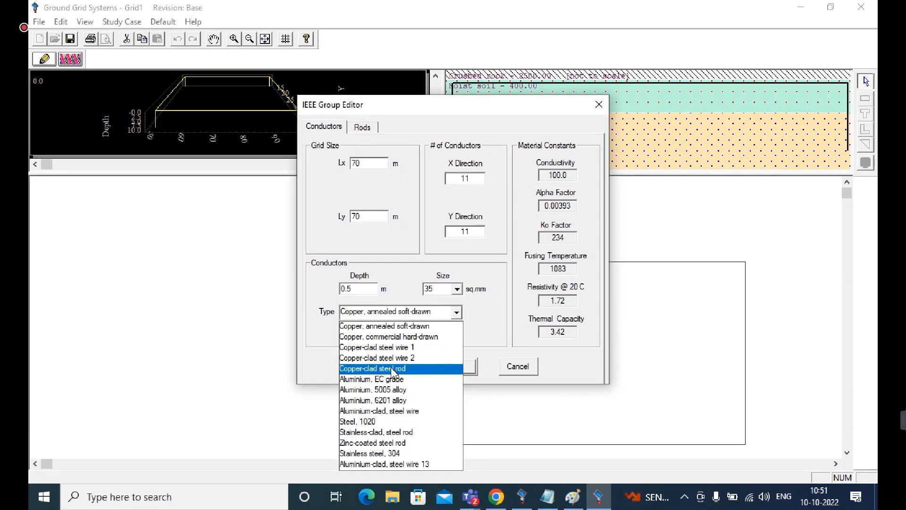
left_click(391, 368)
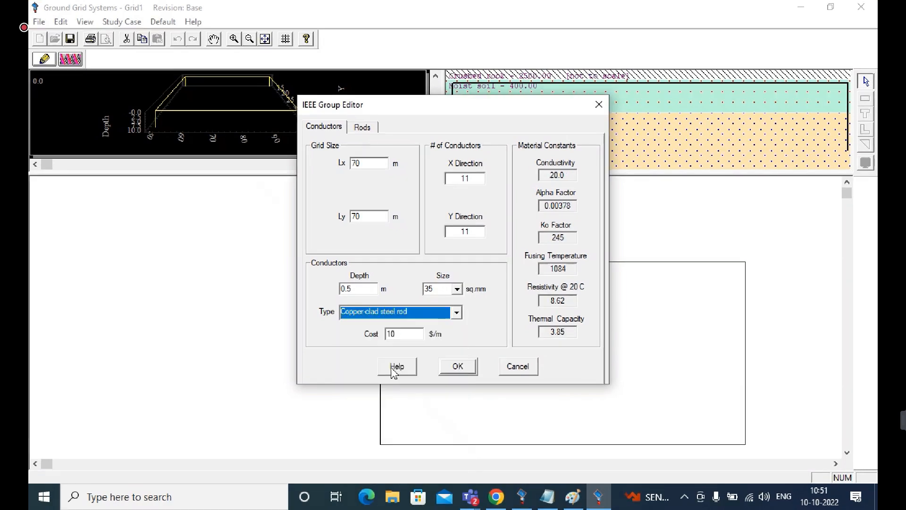
left_click(457, 289)
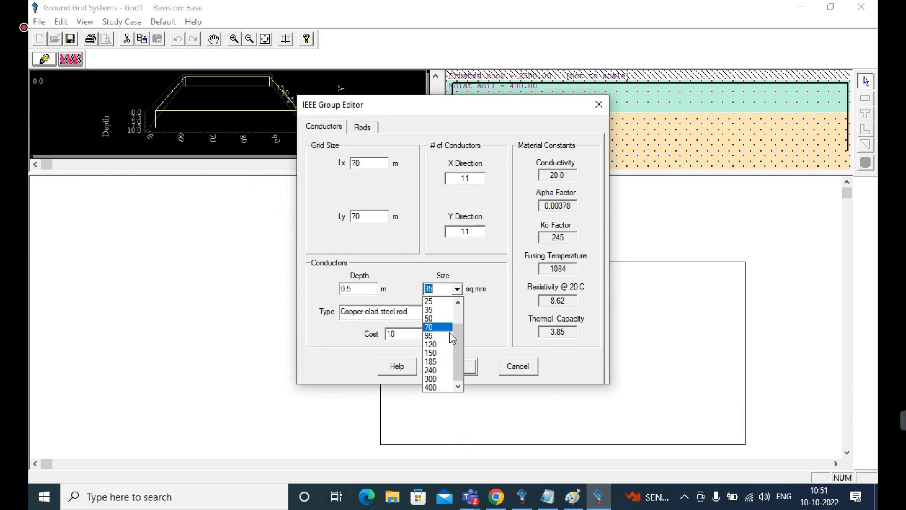
left_click(483, 317)
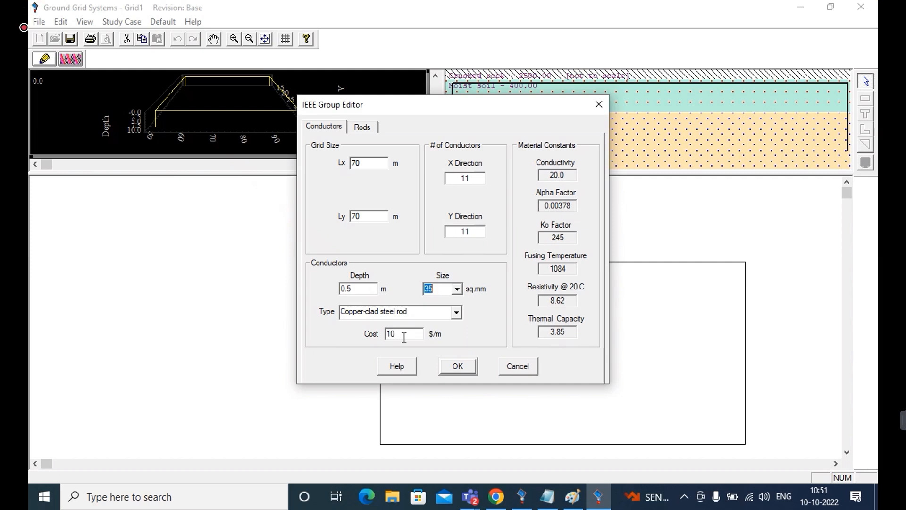
left_click(448, 368)
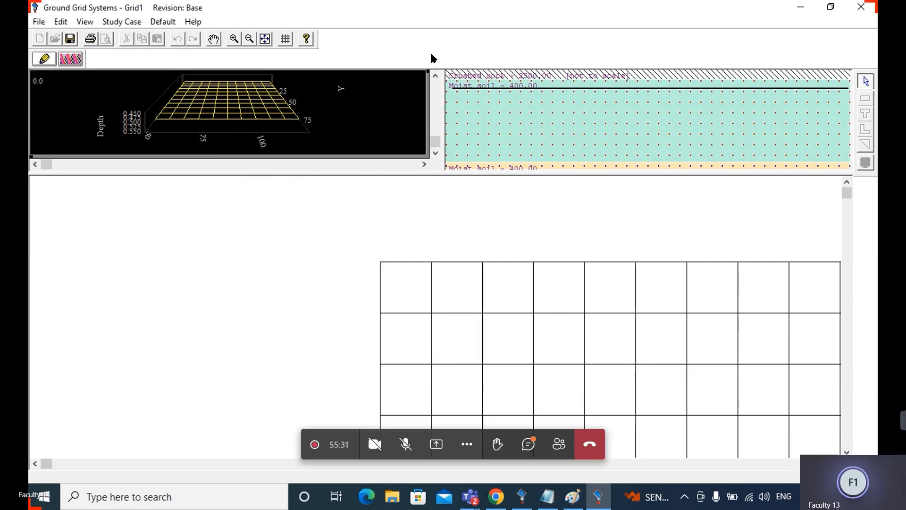
Bring the full width of the conductor mesh into view in the layout
key("Right")
key("Right")
key("Right")
key("Right")
key("Right")
key("Right")
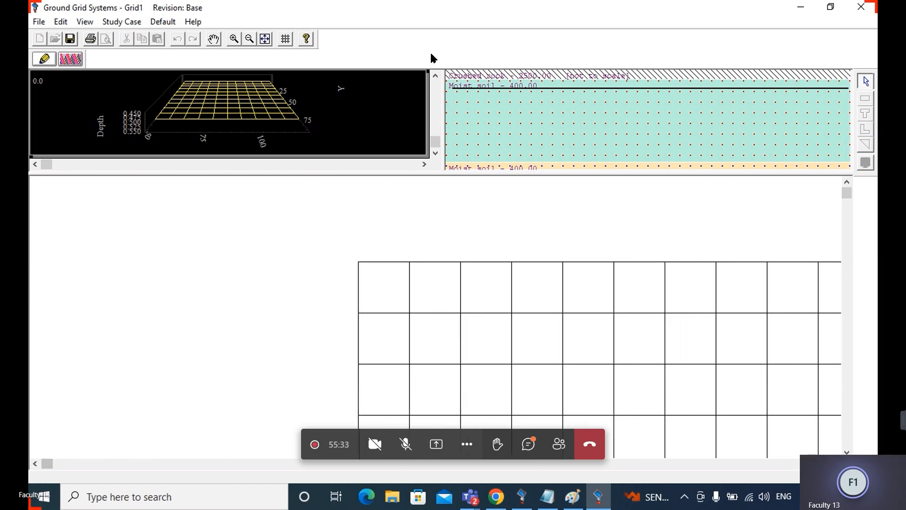
left_click(835, 464)
left_click(835, 463)
left_click(836, 463)
left_click(836, 463)
left_click(835, 463)
left_click(835, 463)
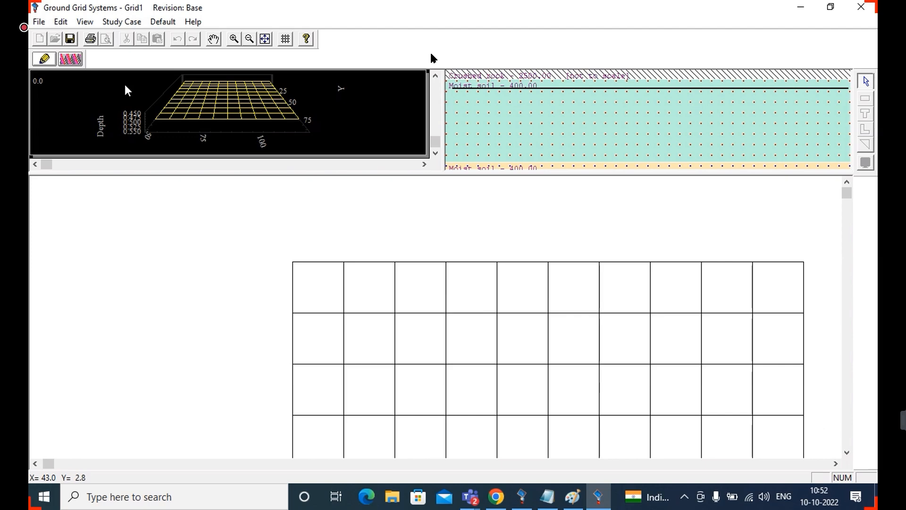
Open the GRD1 study case in study mode and set the ground fault current to 3.18 kA, X/R to 3.33, and body weight to 70 kg
left_click(69, 61)
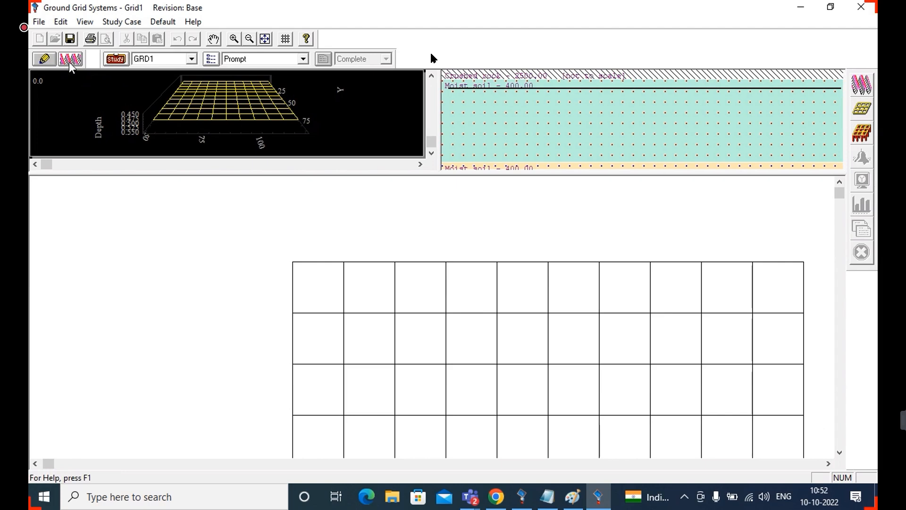
left_click(115, 60)
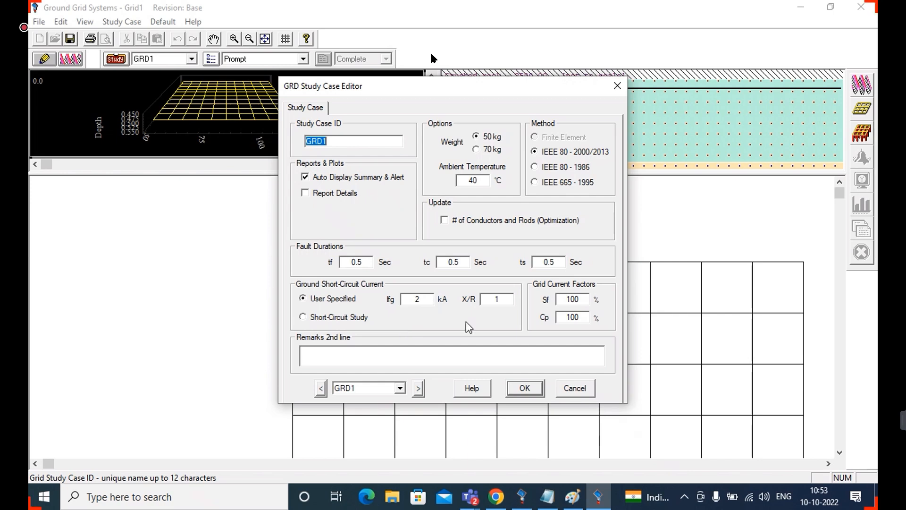
left_click(424, 297)
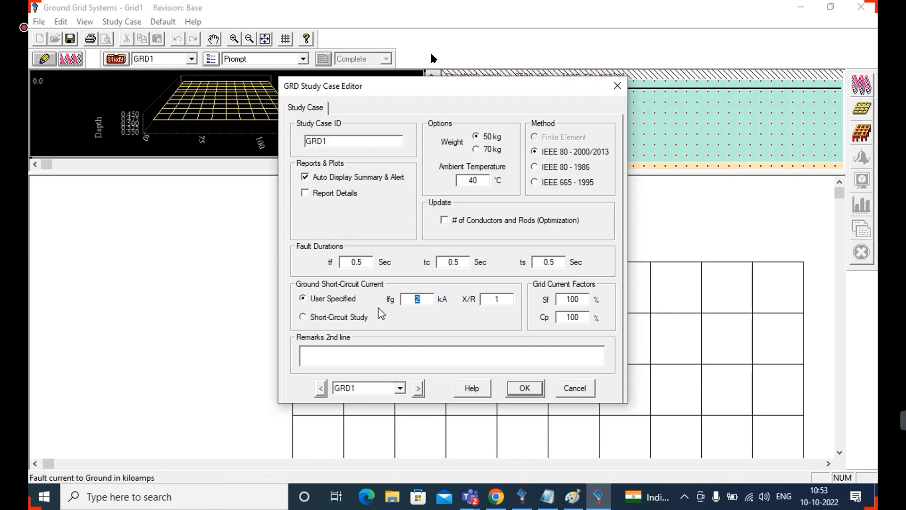
type("3.18")
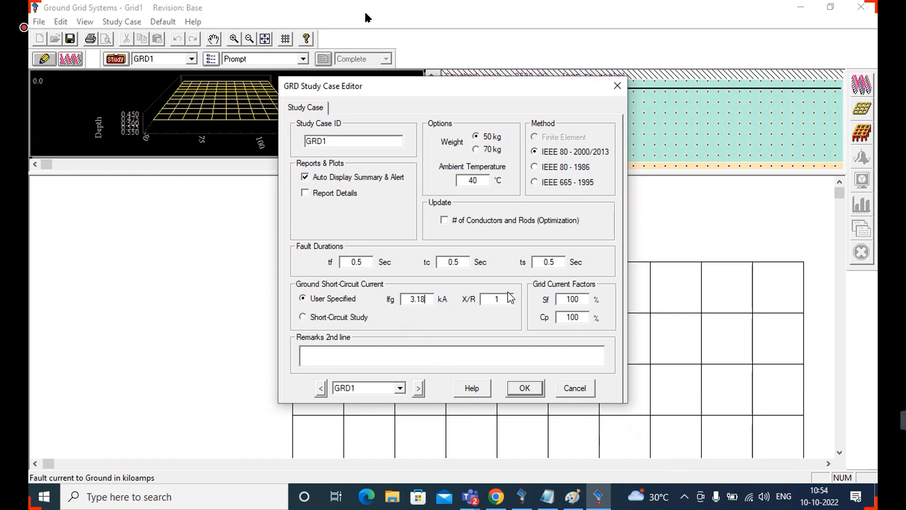
key("Tab")
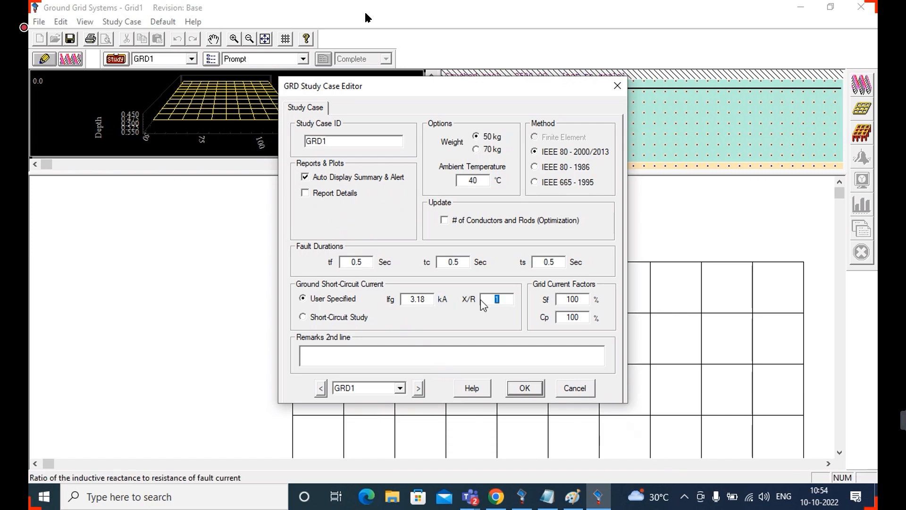
type("3.33")
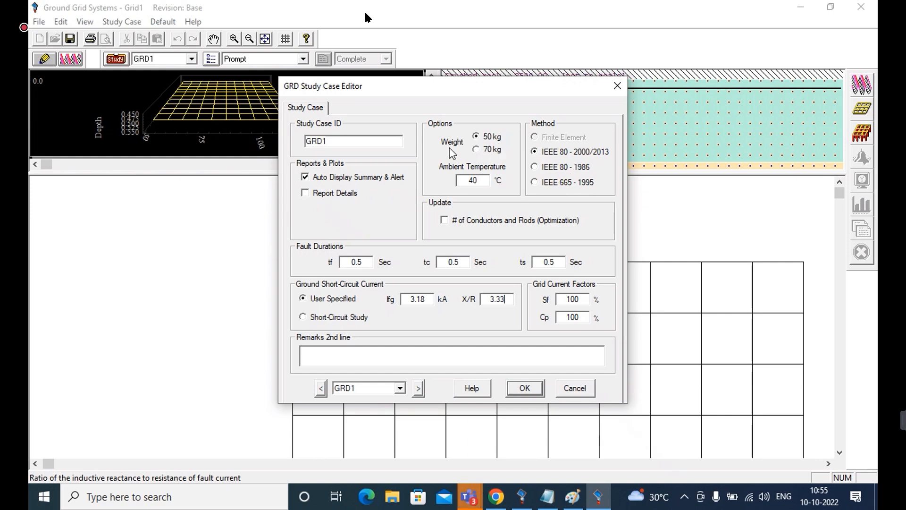
left_click(476, 149)
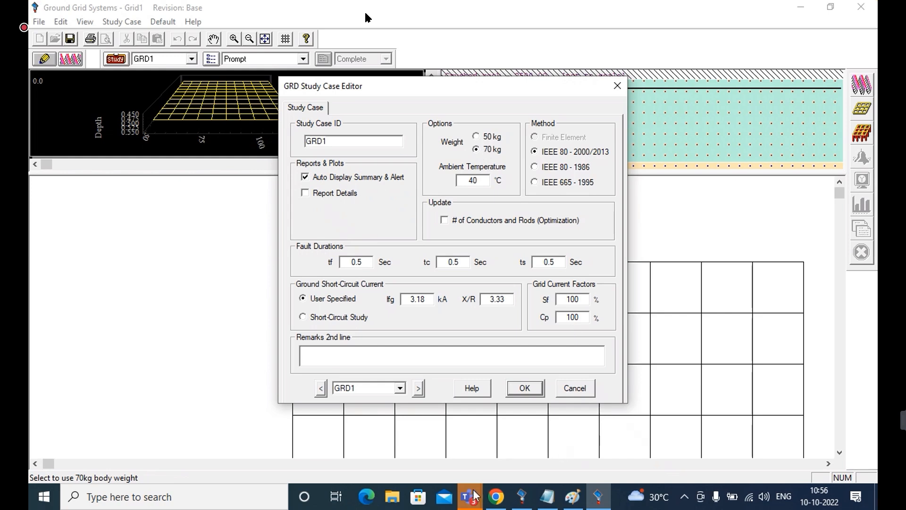
mouse_move(474, 496)
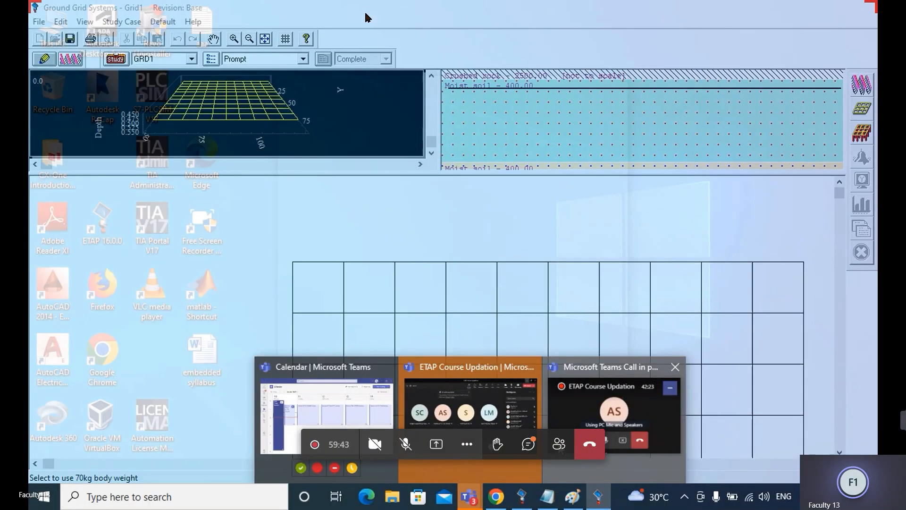
left_click(560, 449)
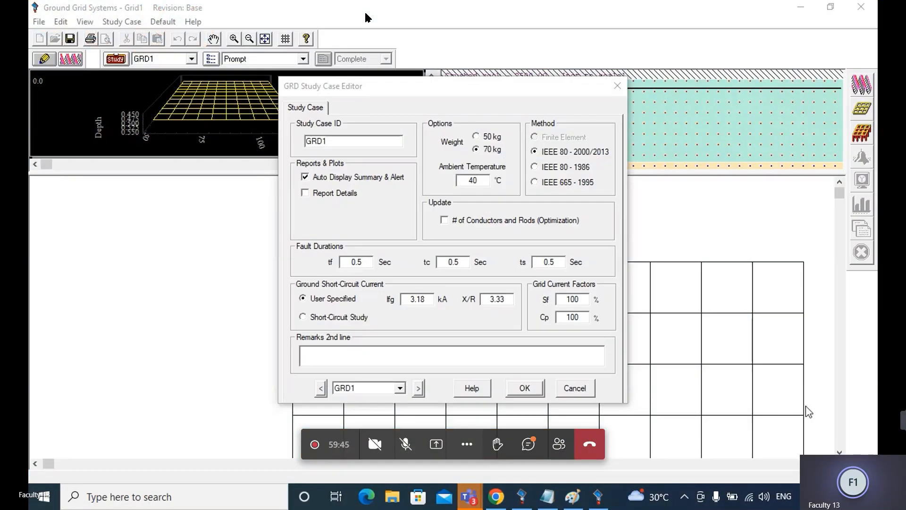
left_click(551, 195)
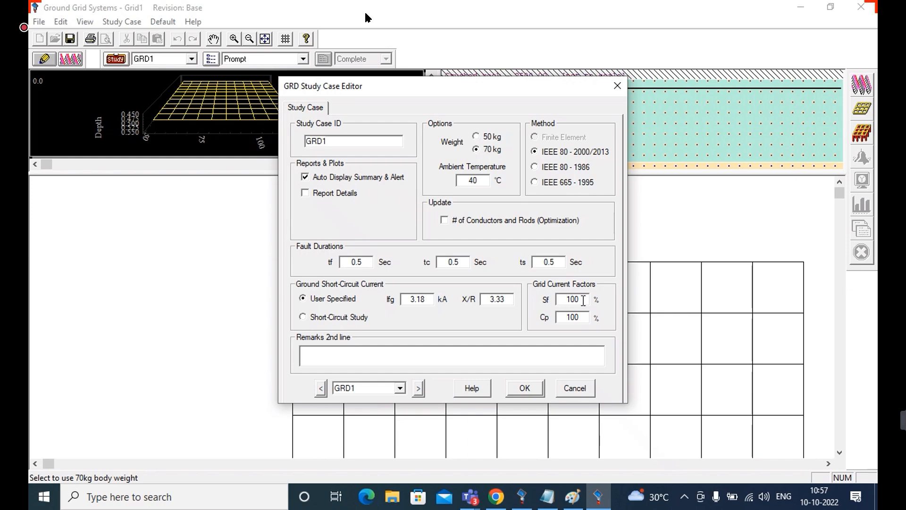
Set the current division factor Sf to 60% in the GRD1 study case and accept the study case settings
double_click(573, 299)
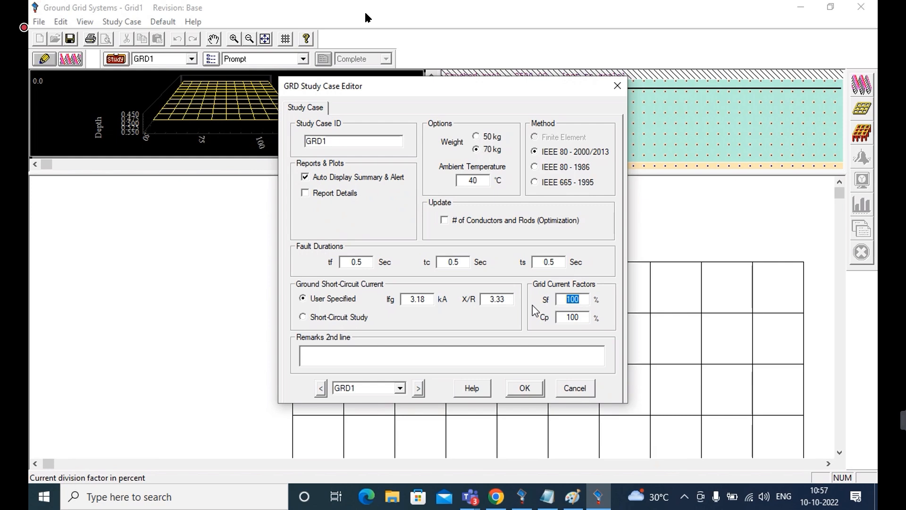
key("BackSpace")
type("60")
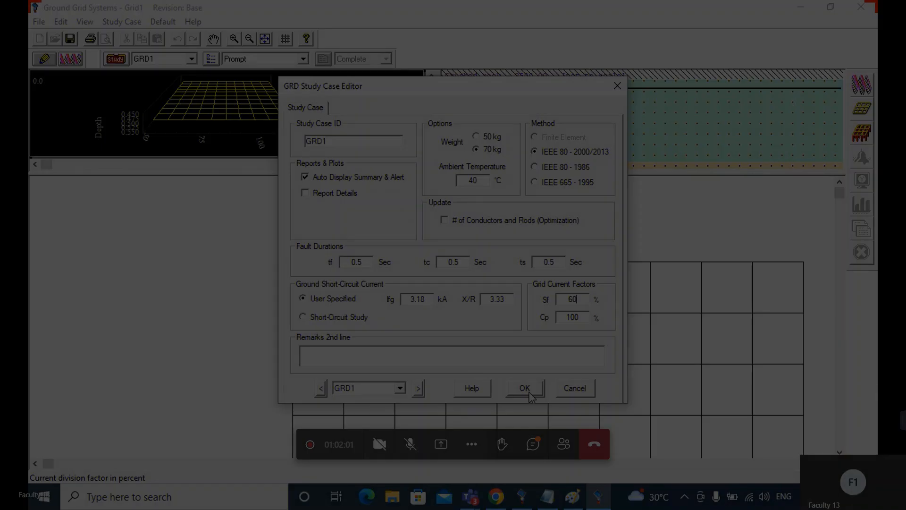
left_click(530, 396)
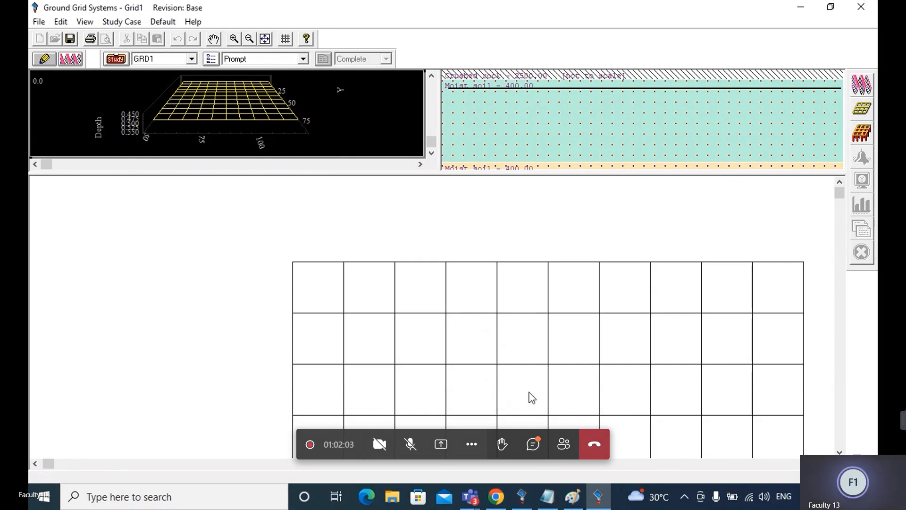
Run the ground-grid calculation with the output report named Untitled, review the touch and step voltage summary, and close it
left_click(861, 85)
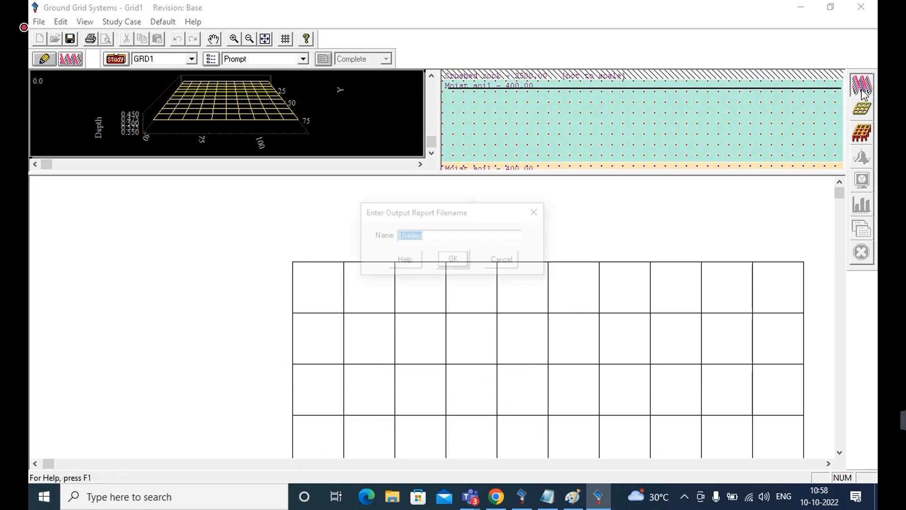
left_click(454, 262)
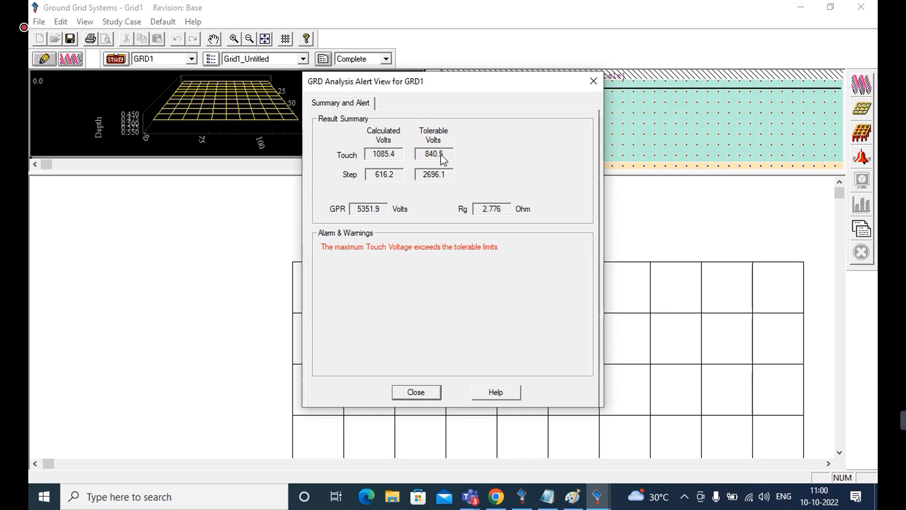
left_click(855, 386)
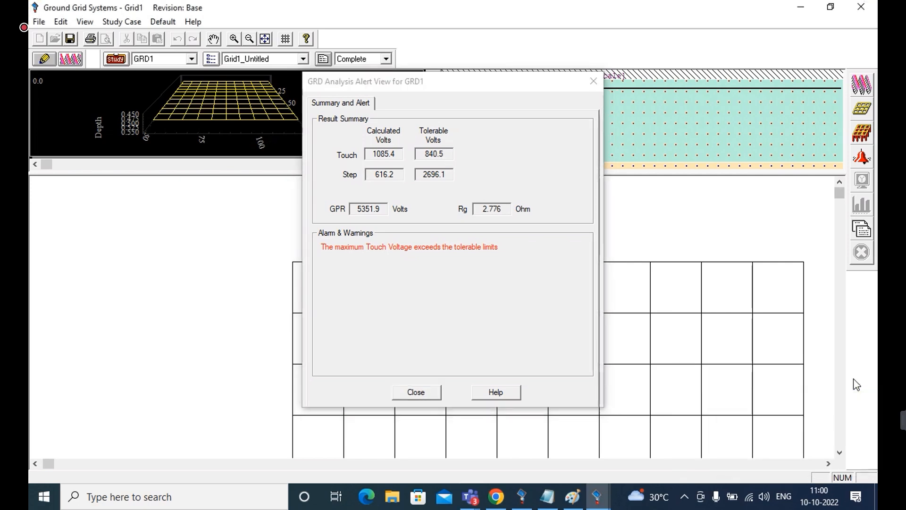
left_click(418, 395)
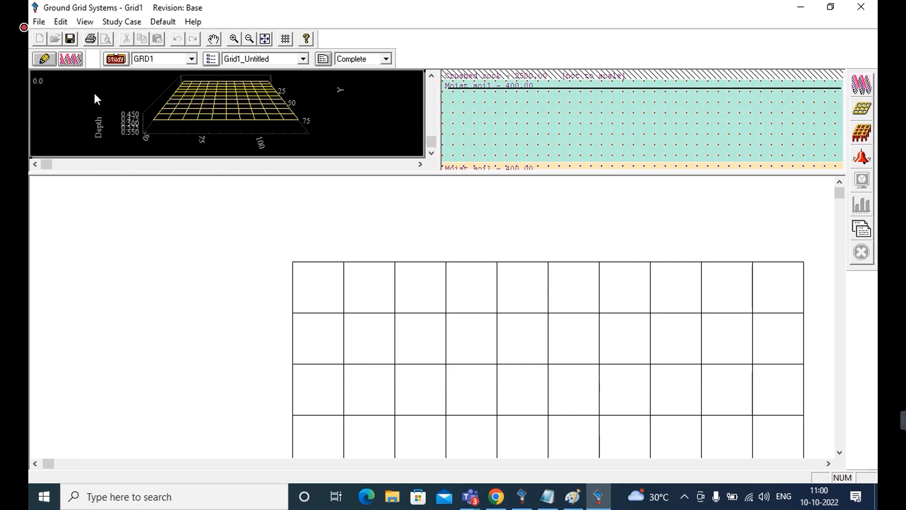
Return the grid to edit mode, choose the Rods along Grid Perimeter arrangement, and set the number of rods to 20
left_click(45, 59)
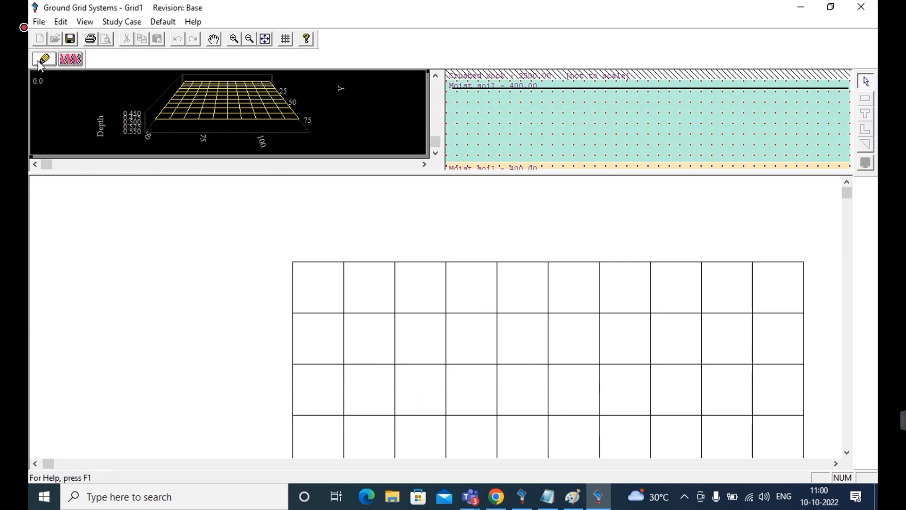
left_click(71, 60)
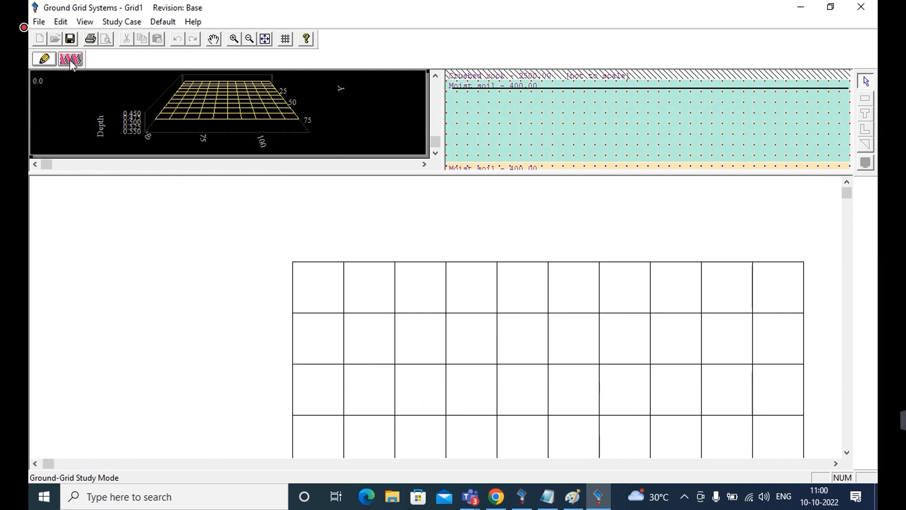
double_click(455, 331)
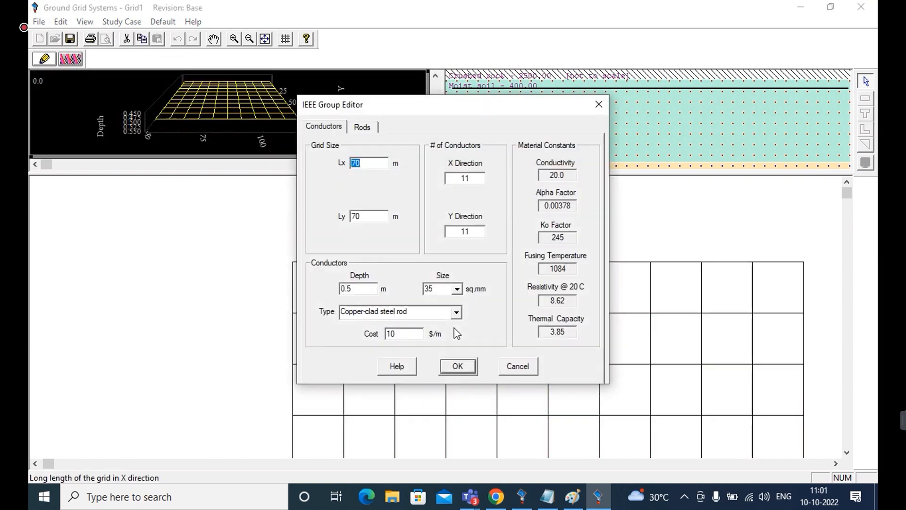
left_click(362, 131)
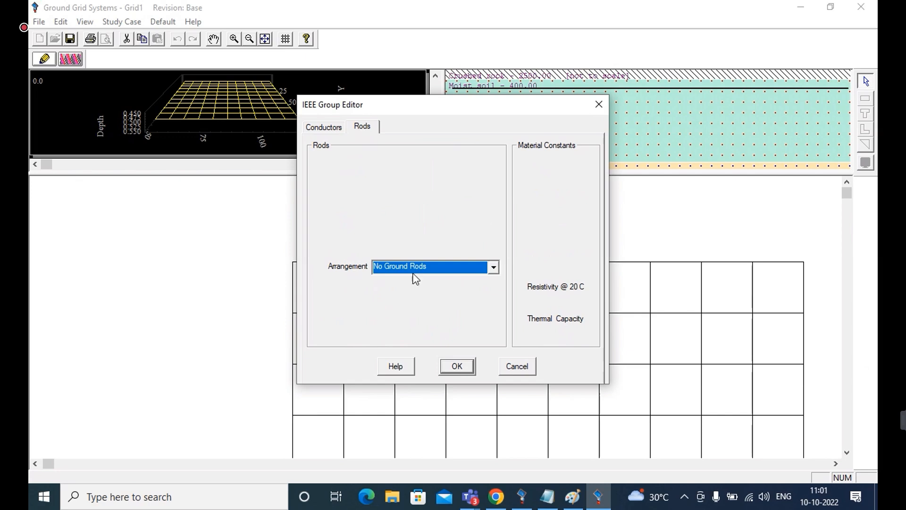
left_click(493, 267)
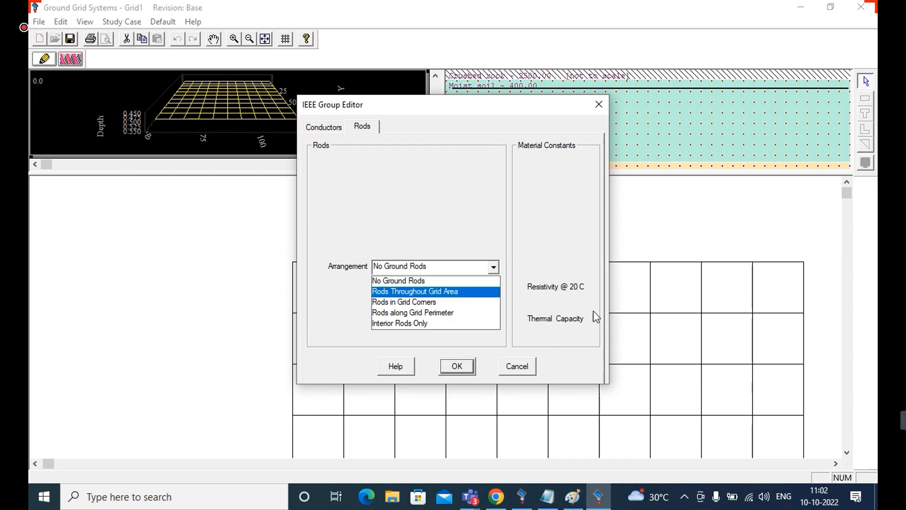
left_click(455, 314)
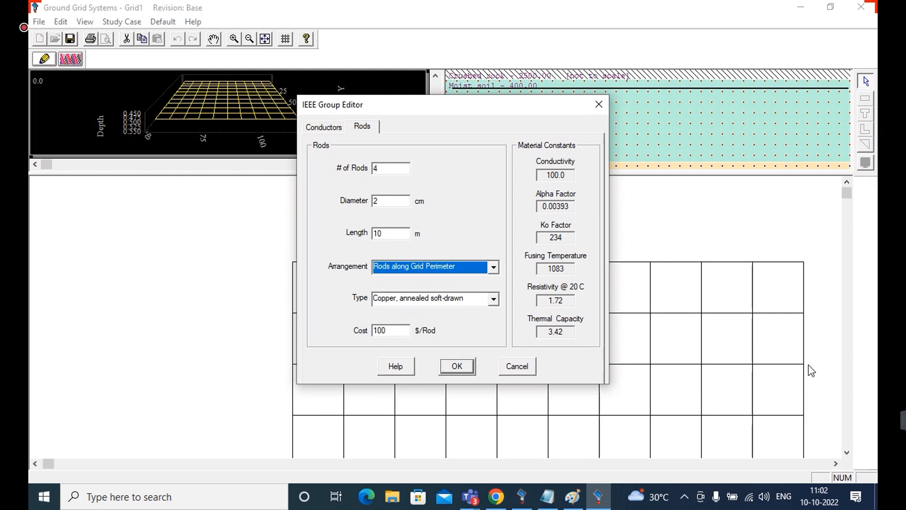
double_click(390, 169)
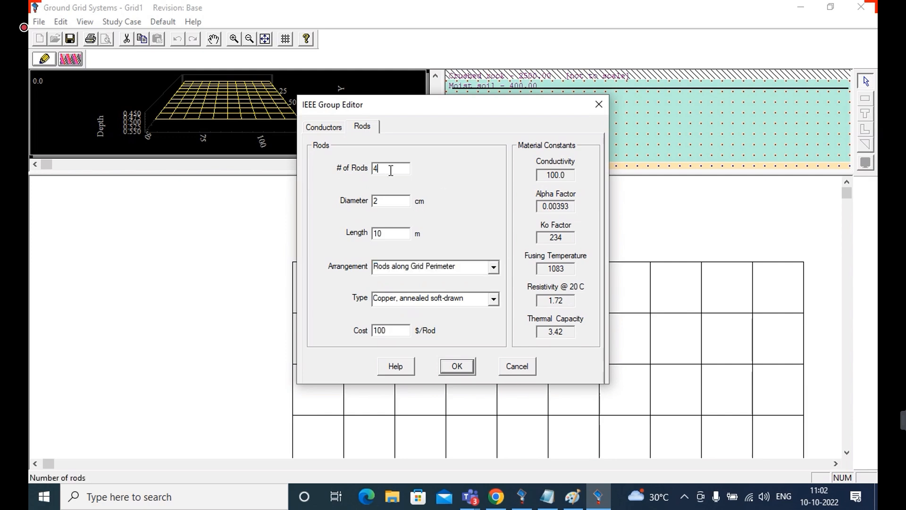
type("20")
Switch to Chrome, examine the ground rods in the earthing mat design images, and return to the rod settings in ETAP
left_click(495, 498)
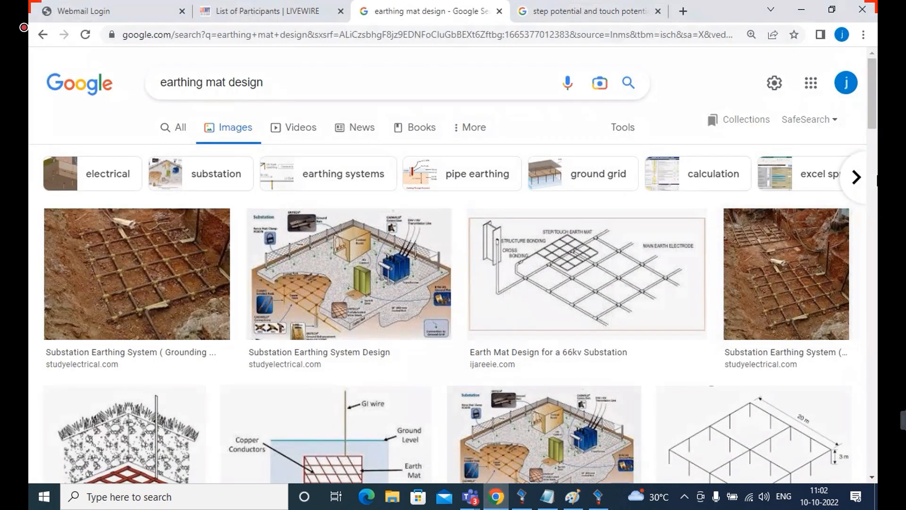
left_click_drag(873, 133, 874, 197)
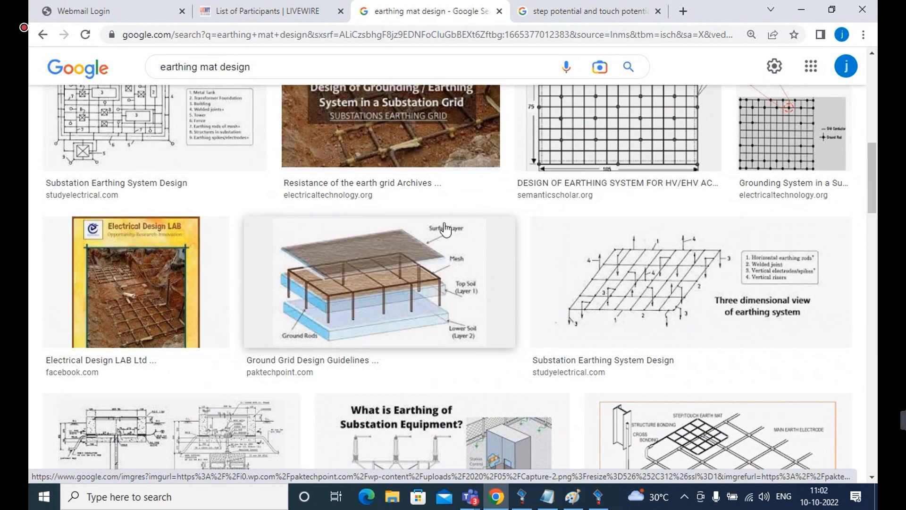
left_click(598, 499)
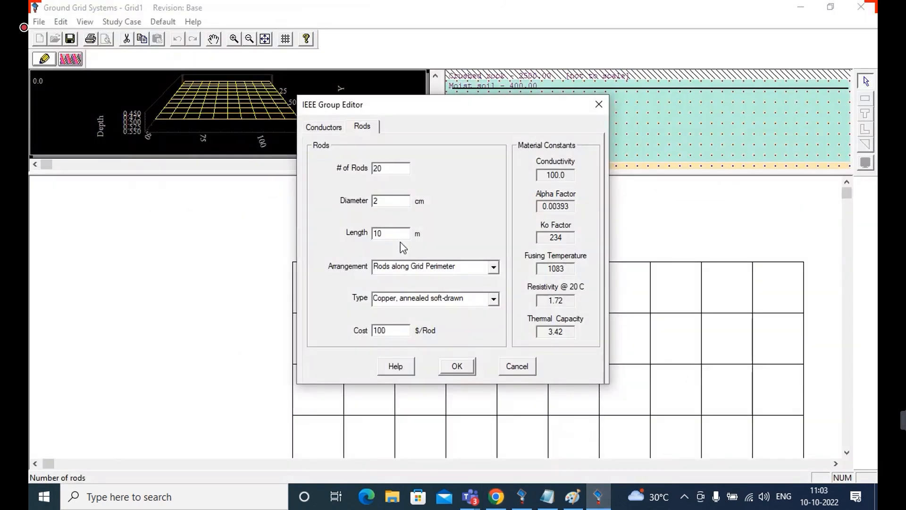
Set the rod length to 7.5 m, keep the Copper, annealed soft-drawn type, and accept the rod settings
left_click_drag(391, 234, 284, 257)
type("7.5")
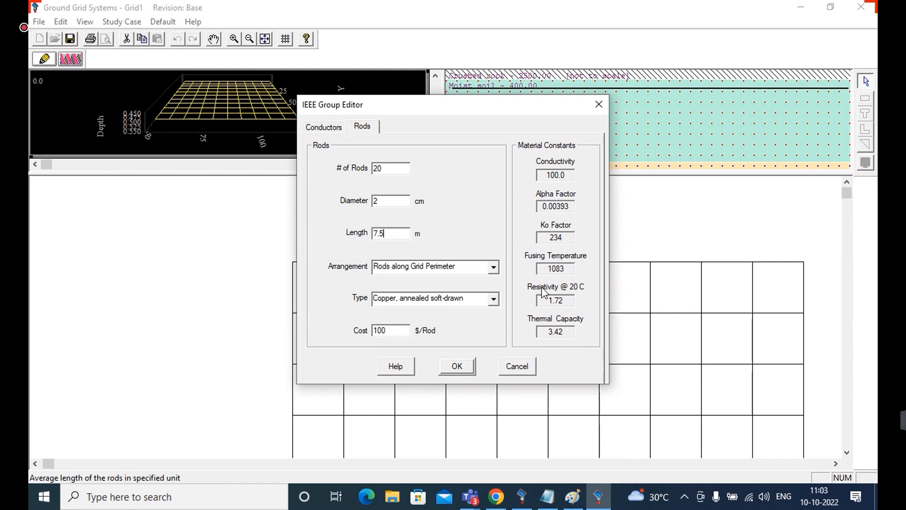
left_click(494, 302)
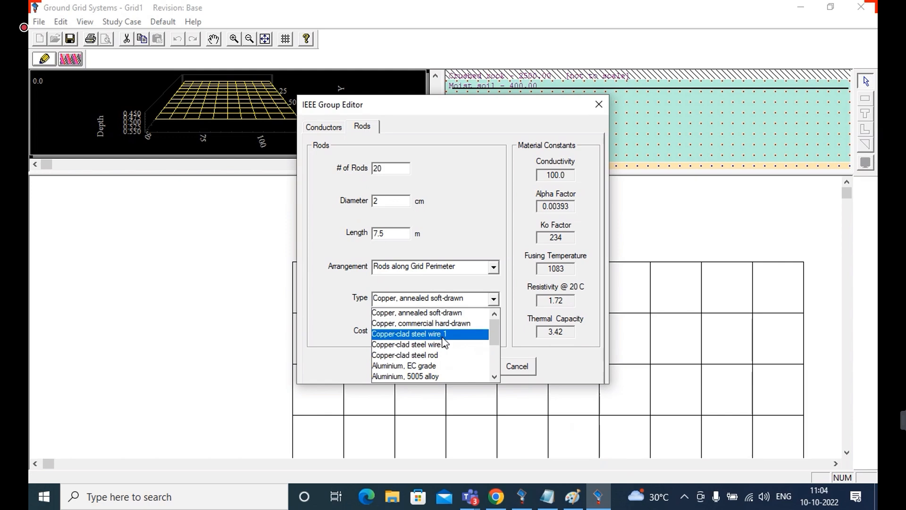
left_click(439, 313)
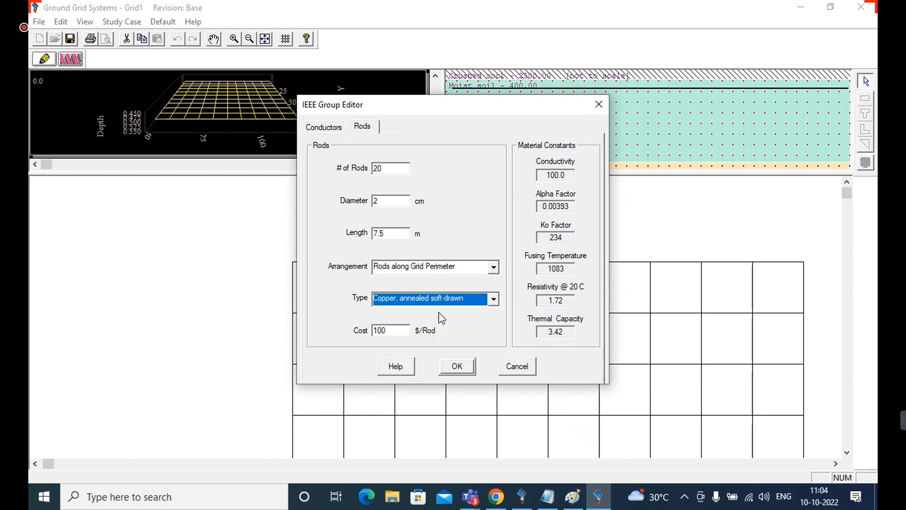
left_click(492, 299)
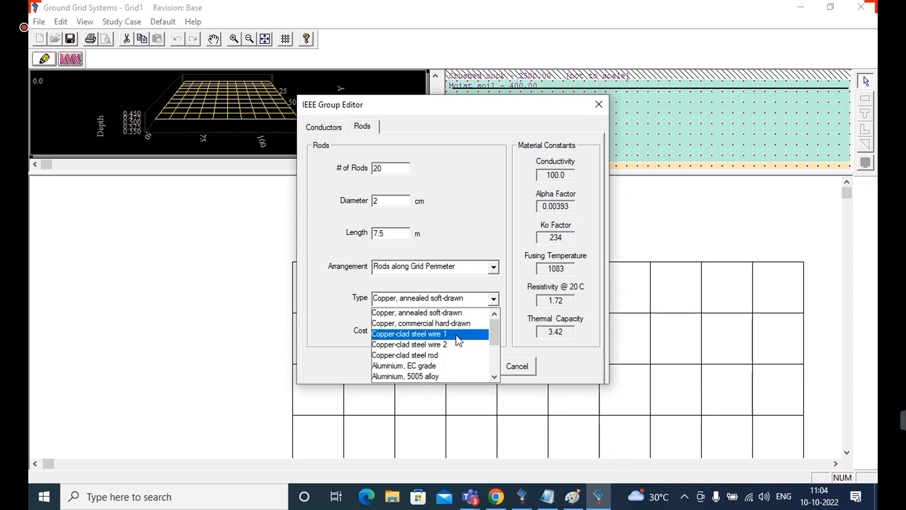
left_click(471, 313)
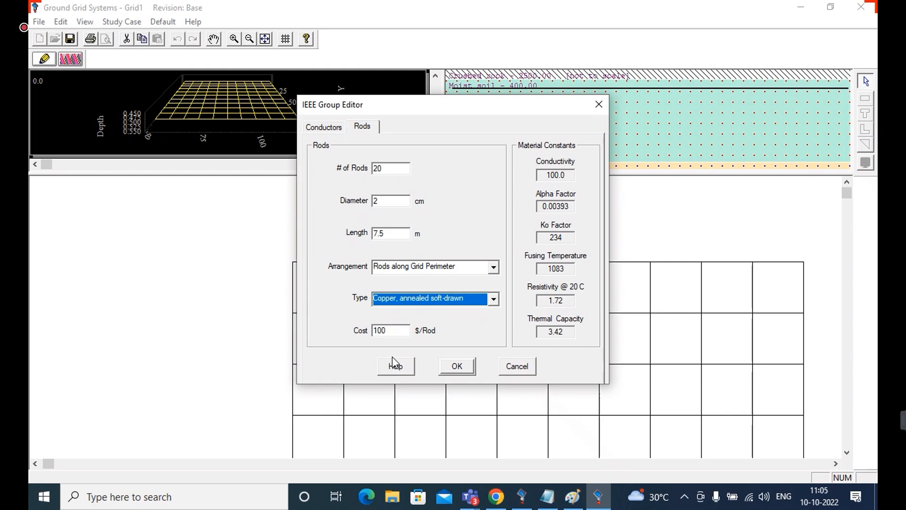
left_click(455, 367)
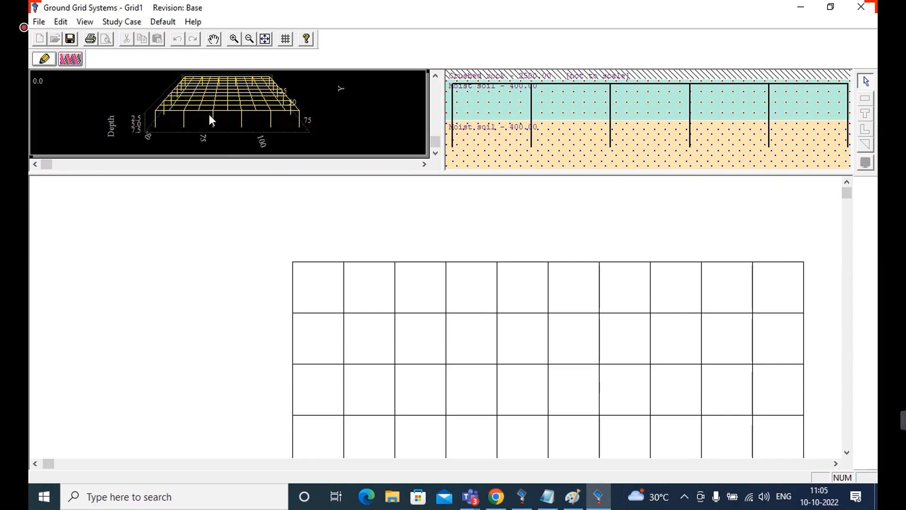
Switch the rod-equipped grid to study mode and rerun the ground-grid calculation
left_click(72, 62)
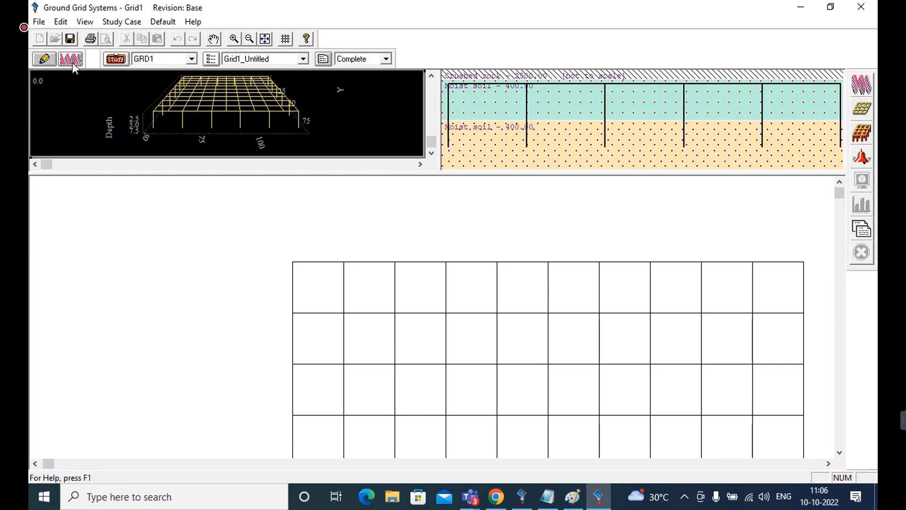
left_click(861, 87)
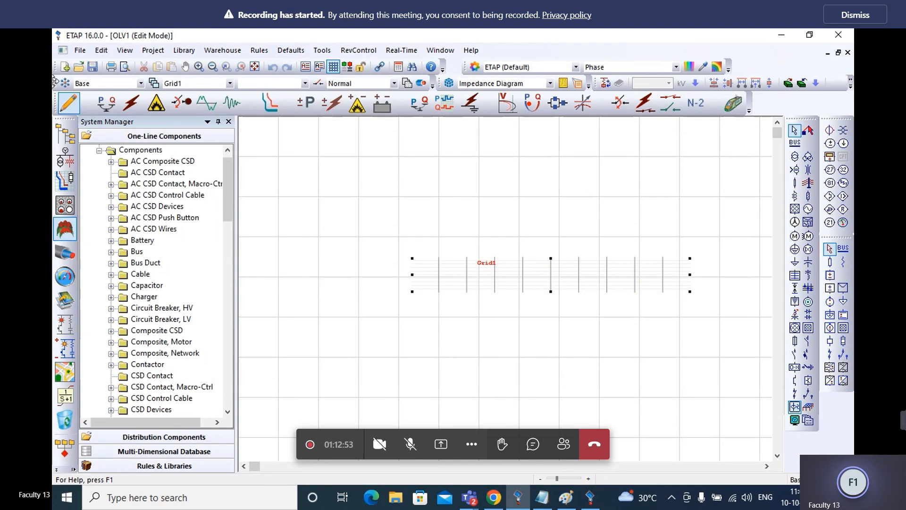
Create a new project named erthfem, save the changes to the current project, and maximize the new one-line view
left_click(83, 53)
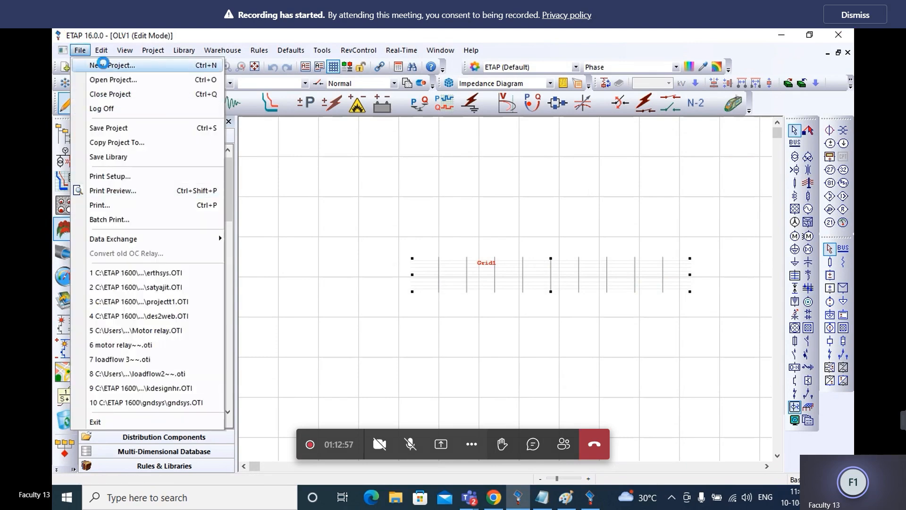
left_click(107, 65)
type("erthfem")
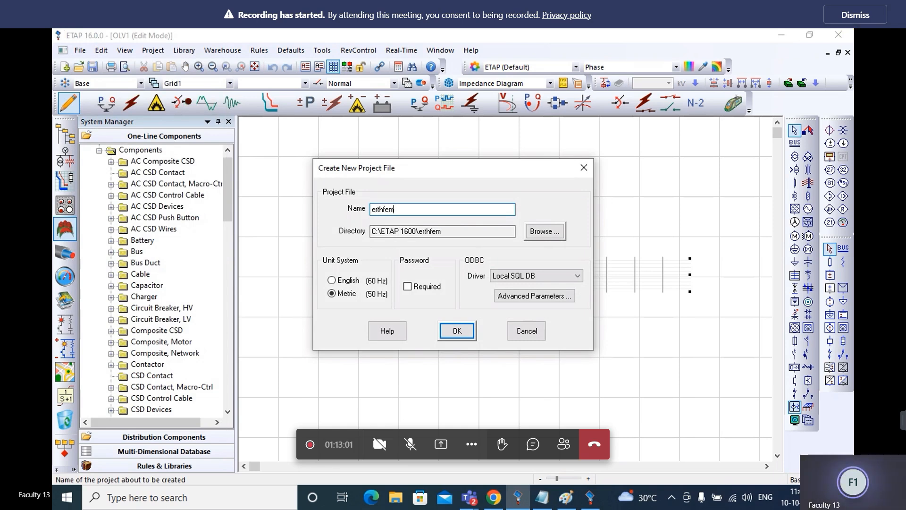
left_click(461, 333)
left_click(527, 191)
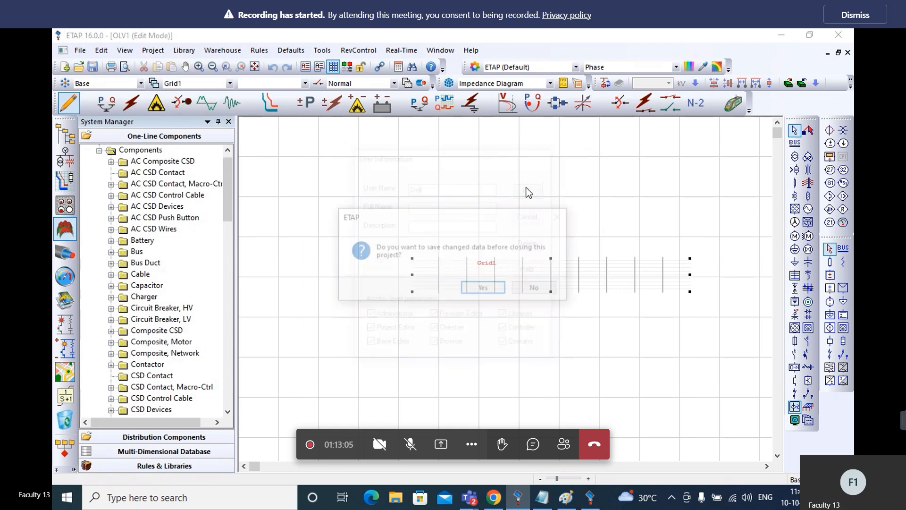
left_click(482, 287)
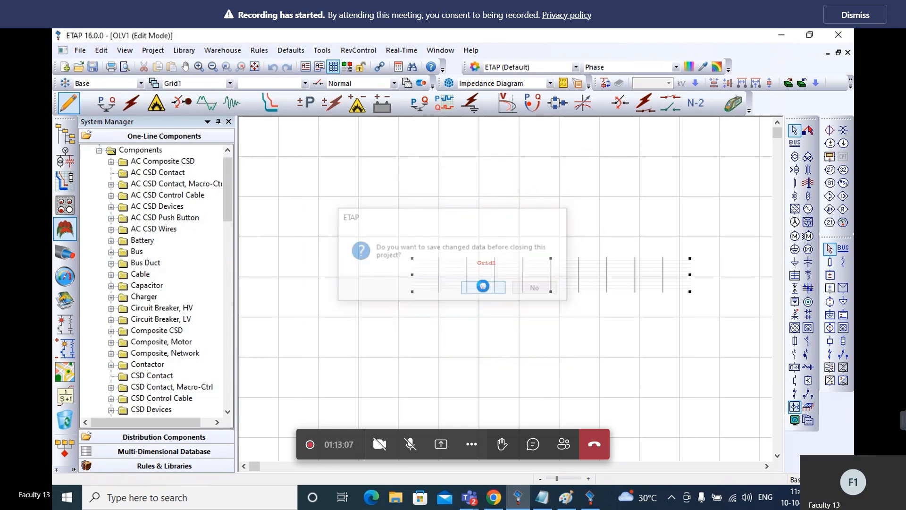
left_click(453, 326)
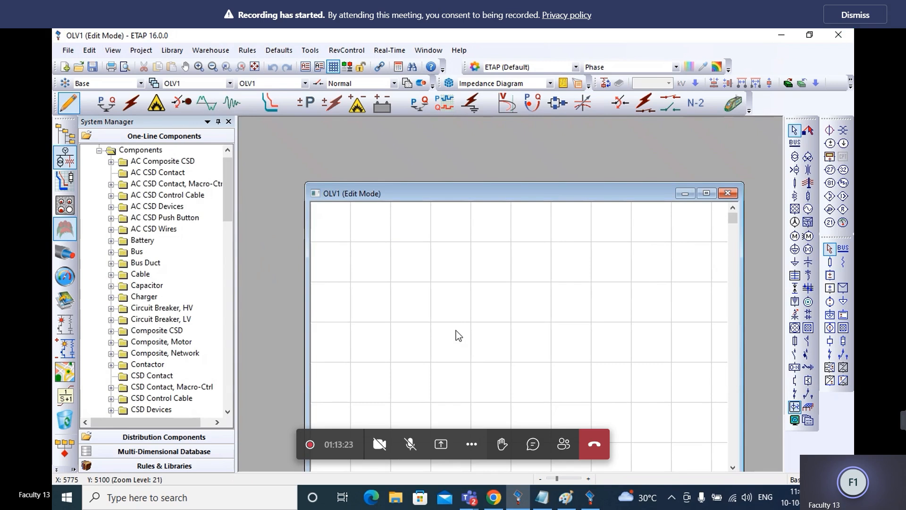
left_click(706, 194)
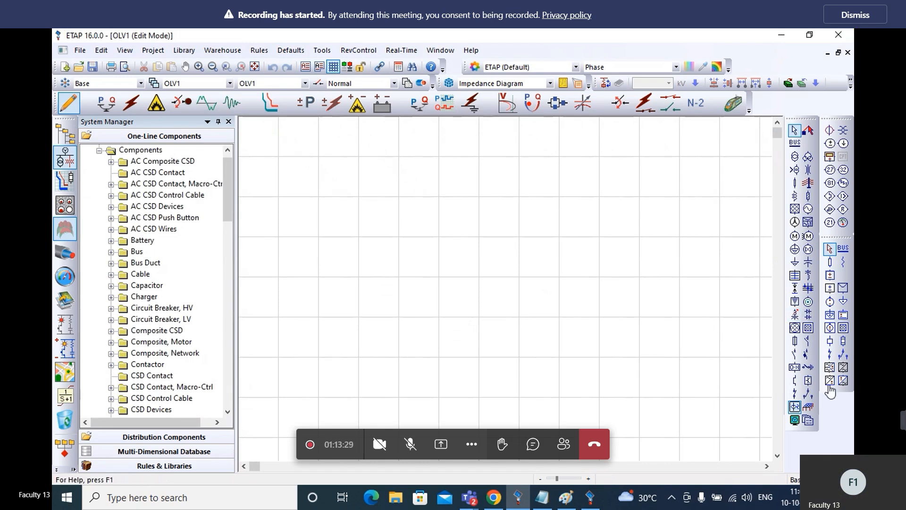
Place a ground grid on the blank one-line diagram and stretch it wider and taller
left_click(808, 406)
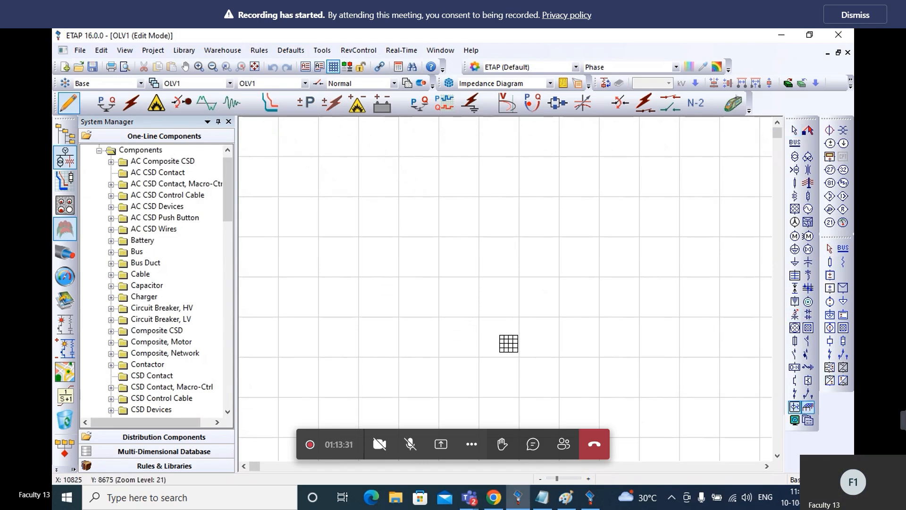
left_click(481, 305)
left_click_drag(489, 305, 745, 305)
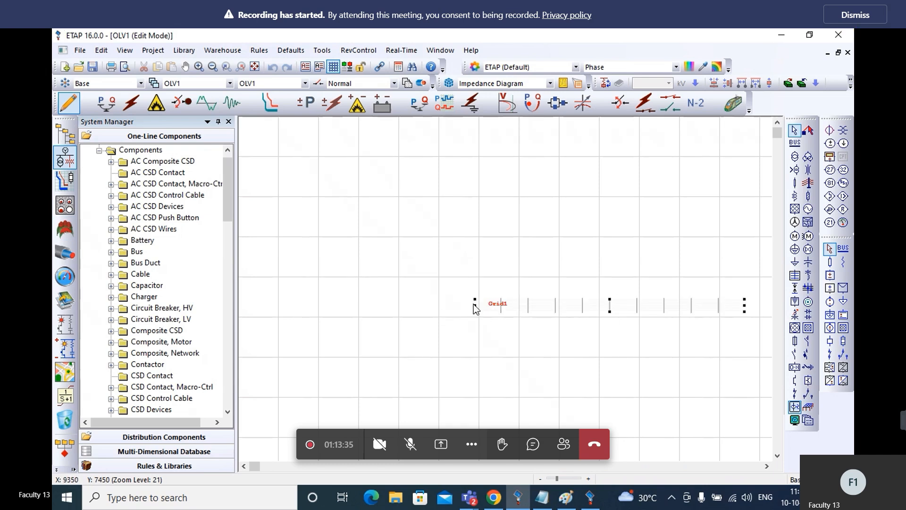
left_click_drag(475, 304, 383, 309)
left_click_drag(553, 312, 553, 361)
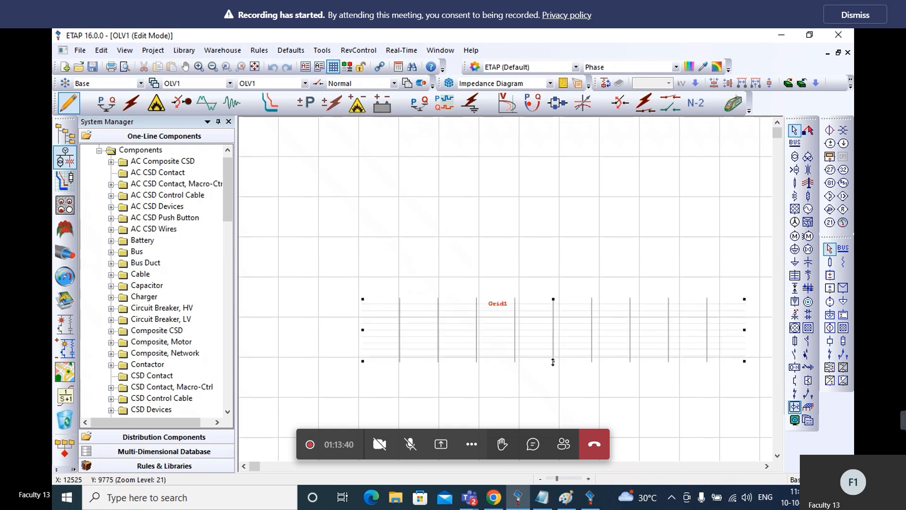
Open the new ground grid for design using the Finite Element Method (FEM) study model
double_click(523, 326)
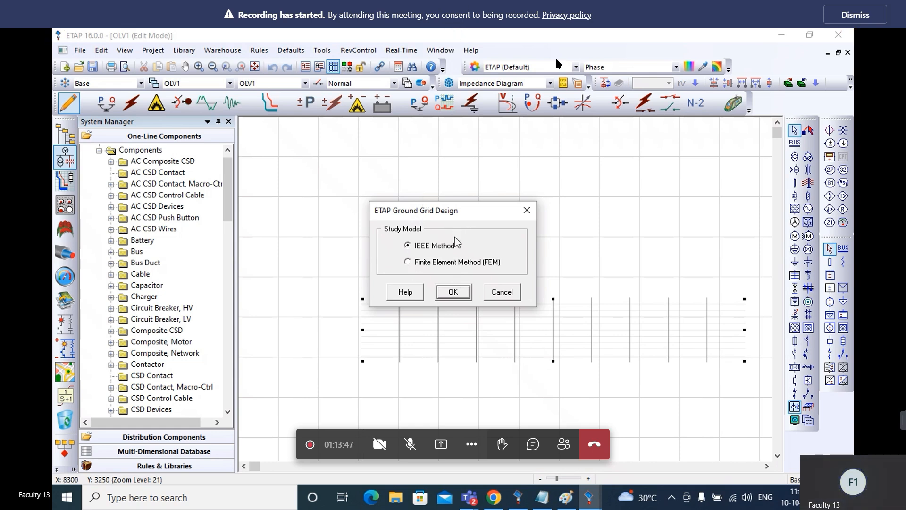
left_click(408, 263)
left_click(452, 292)
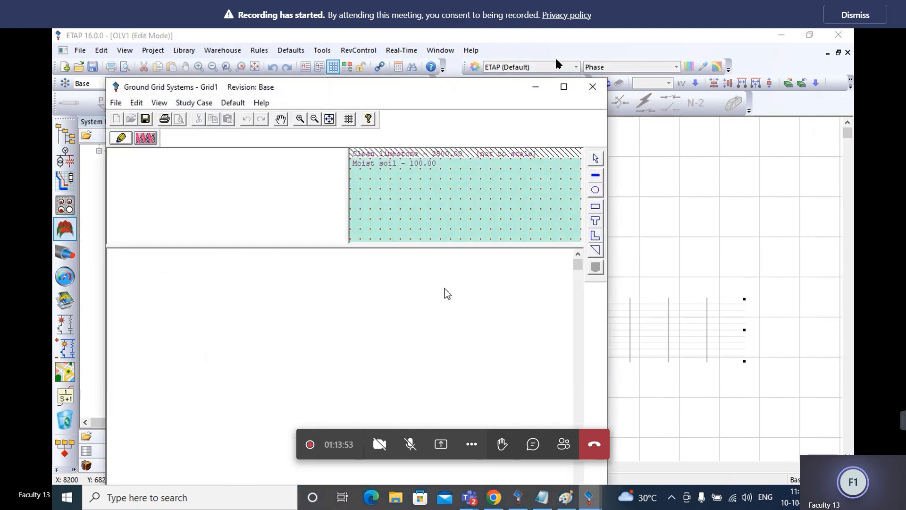
Maximize the ground grid window and set the soil's surface material to Crushed rock with a resistivity of 2500 ohm-m
left_click(564, 87)
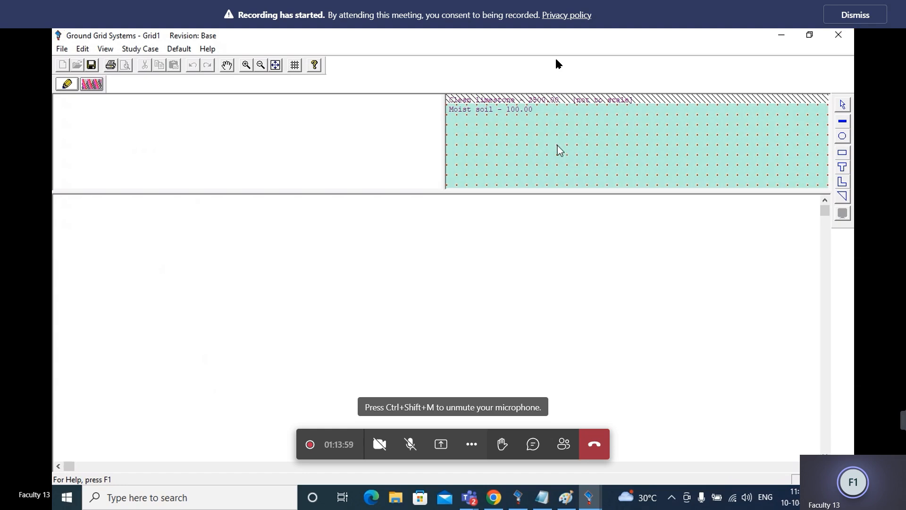
double_click(596, 149)
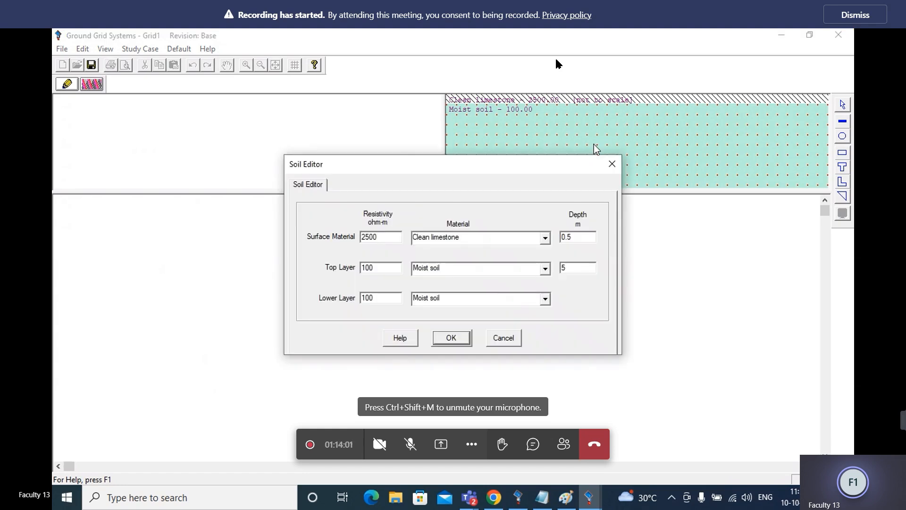
left_click(545, 240)
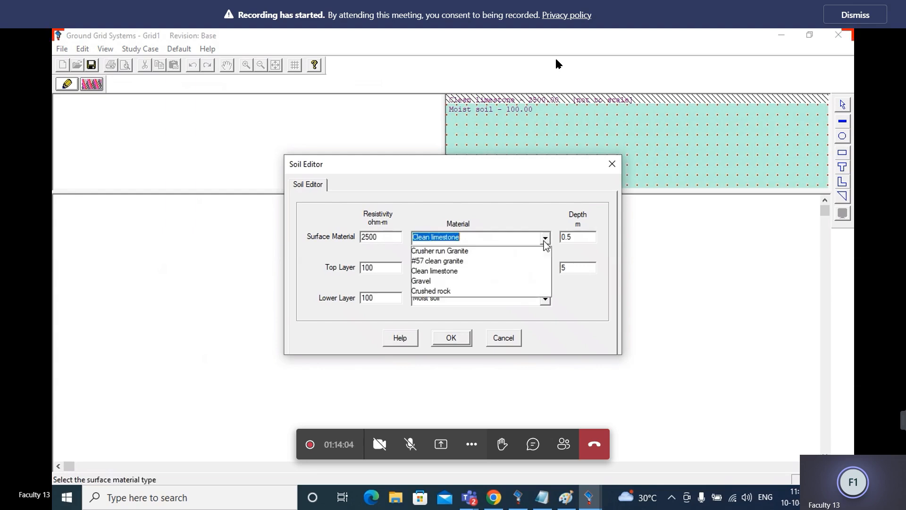
left_click(514, 291)
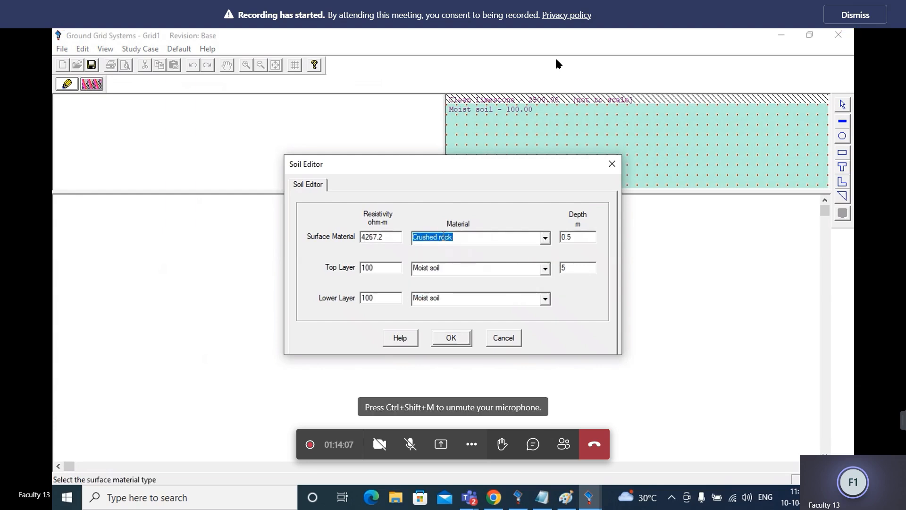
left_click_drag(389, 238, 345, 244)
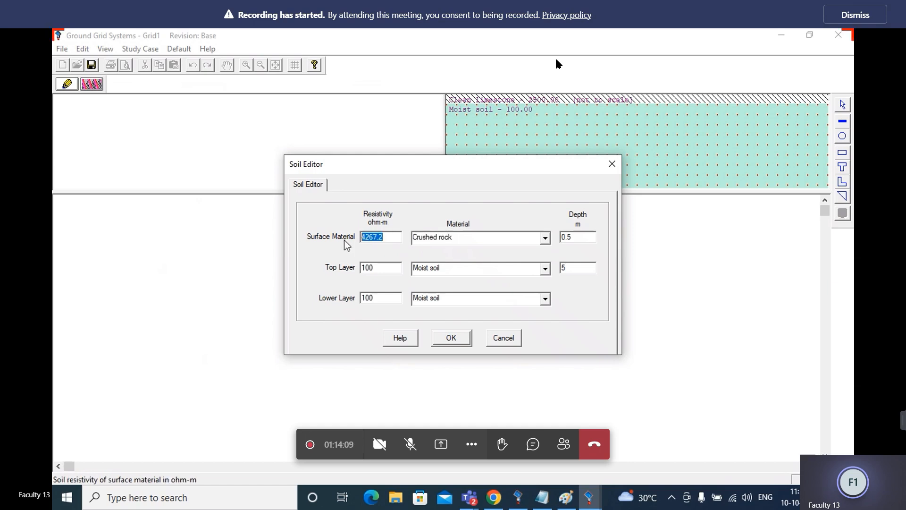
type("25")
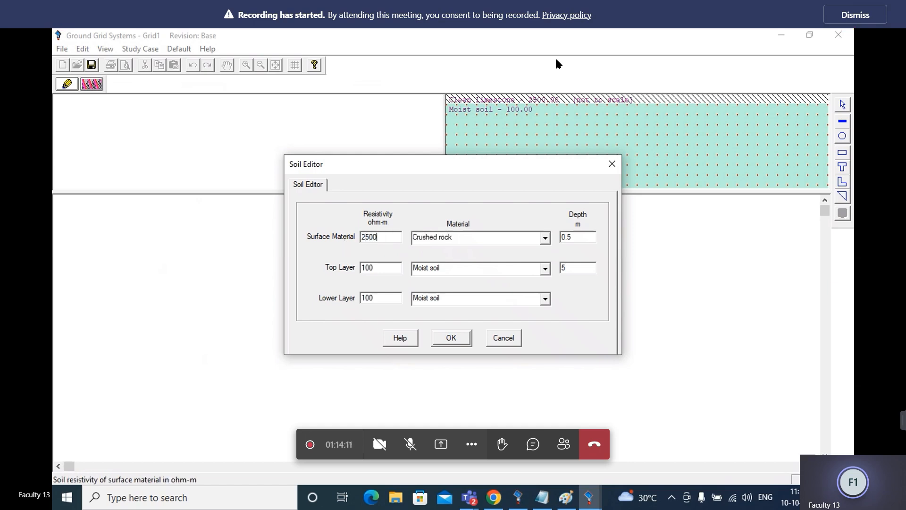
type("00")
Keep Moist soil for the top layer and set the top and lower layer resistivities to 400 ohm-m
left_click(545, 268)
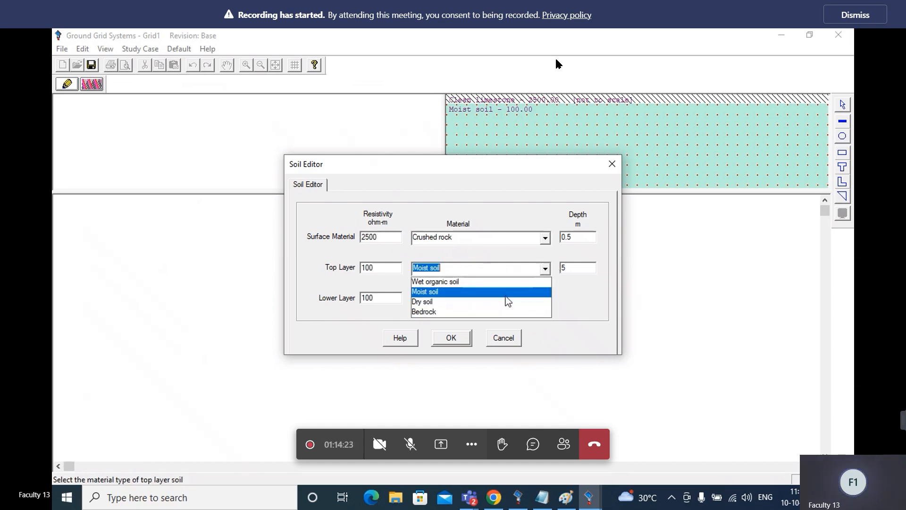
left_click(506, 295)
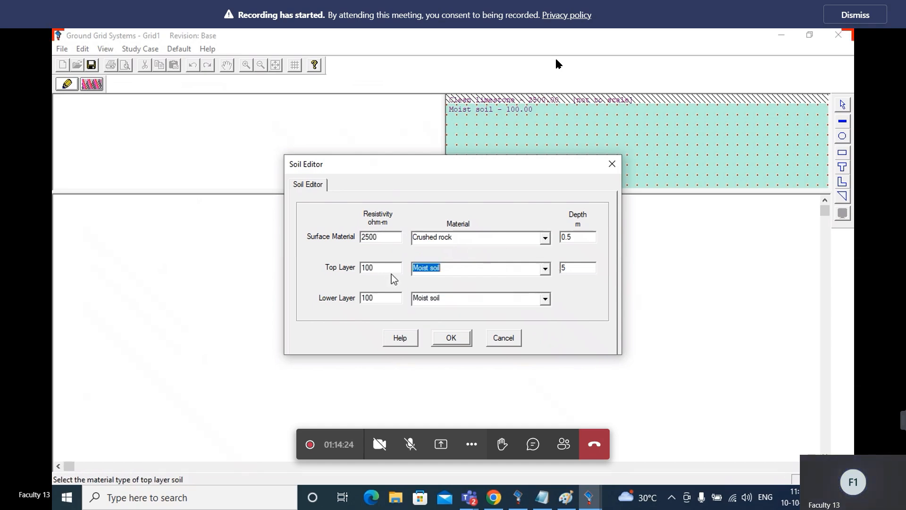
left_click(364, 268)
key("Delete")
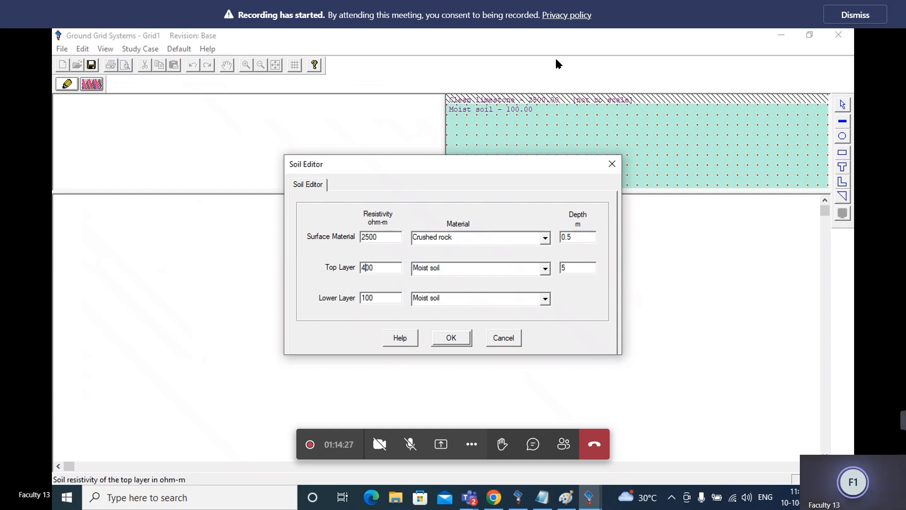
left_click(367, 298)
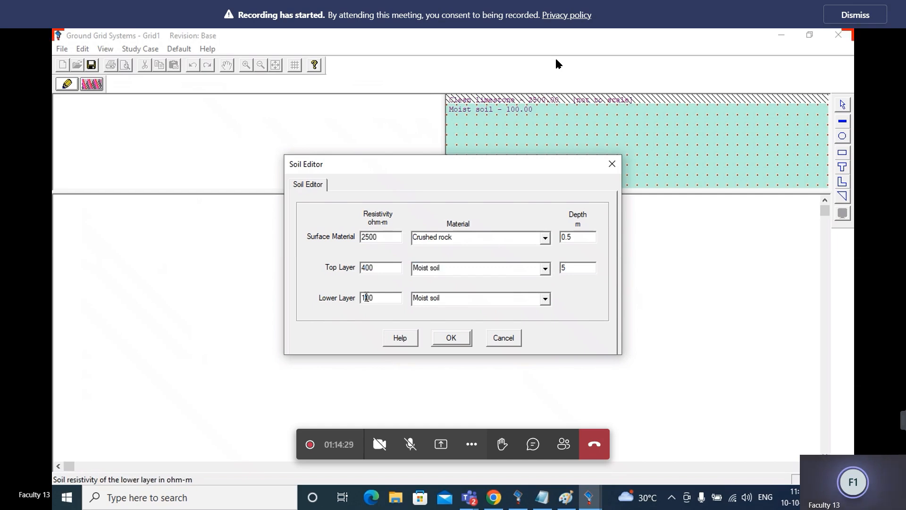
key("BackSpace")
type("4")
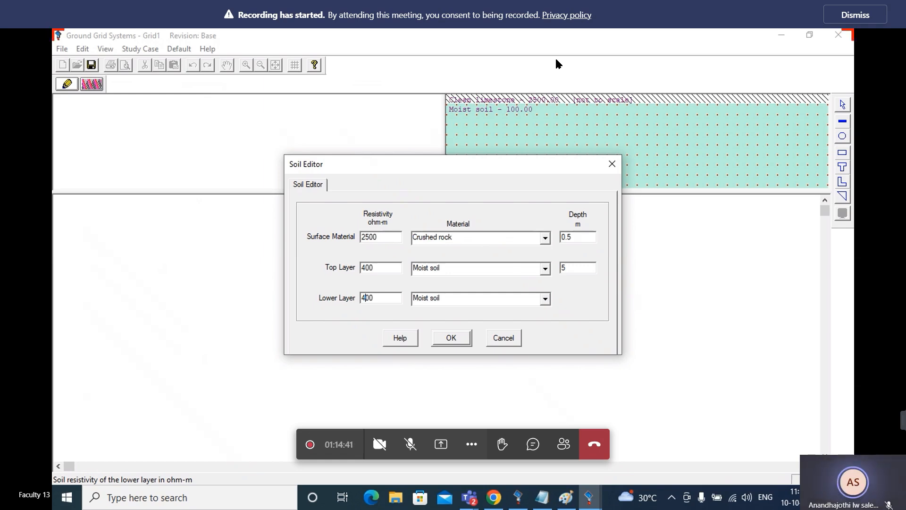
Set the surface material depth to 0.102 m and apply the soil settings
left_click(575, 240)
key("BackSpace")
type("102")
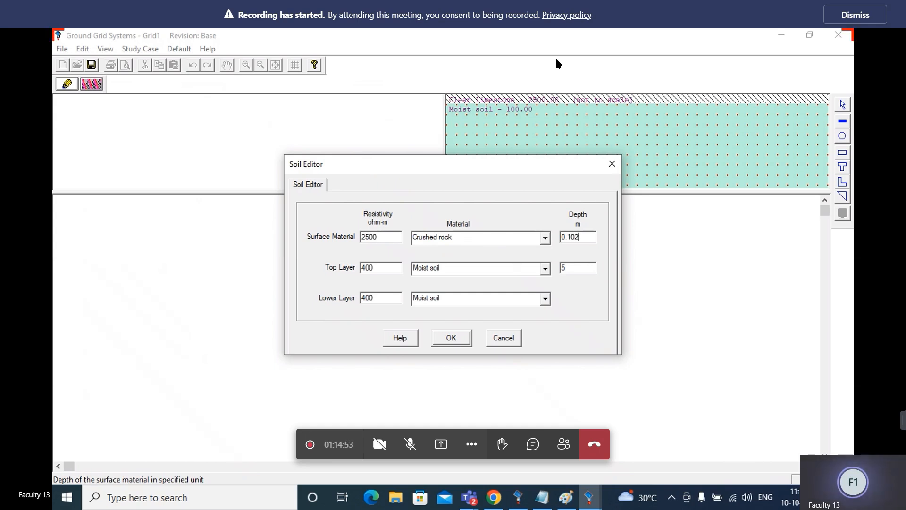
left_click(460, 337)
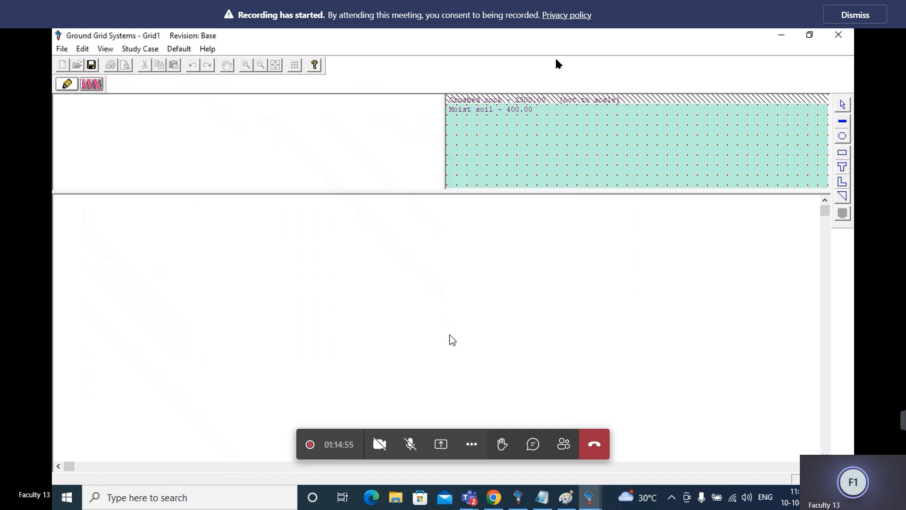
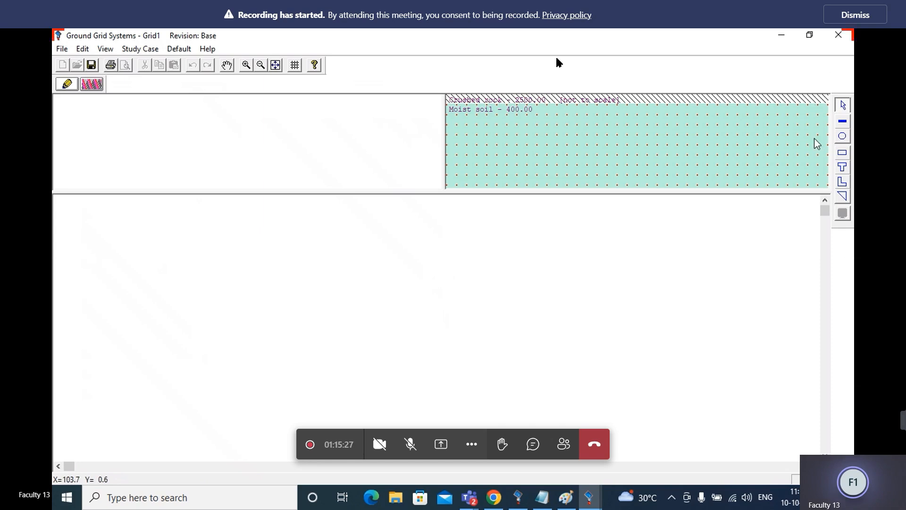
Place an FEM rectangular shape in the grid layout and set its size to 70 m in both Lx and Ly
left_click(842, 155)
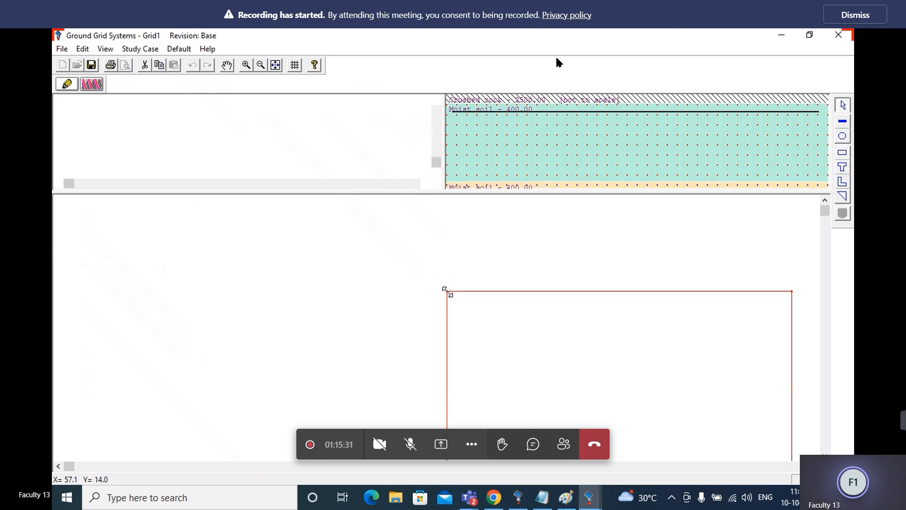
left_click(447, 292)
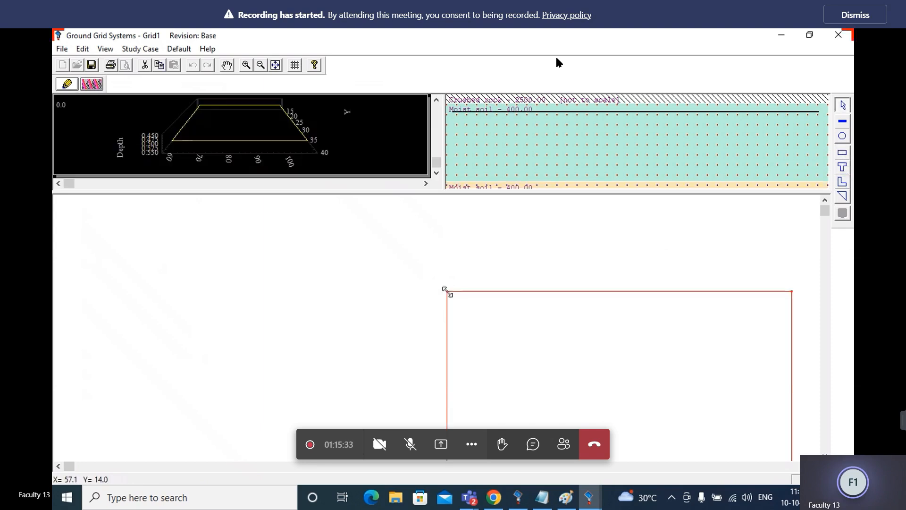
double_click(509, 324)
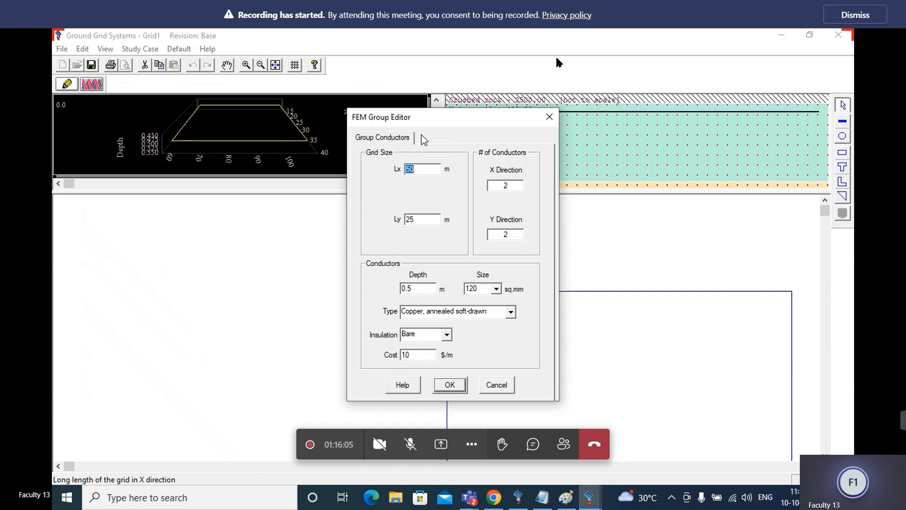
type("70")
key("Tab")
type("70")
Set the number of grid conductors to 11 in both the X and Y directions
left_click(517, 185)
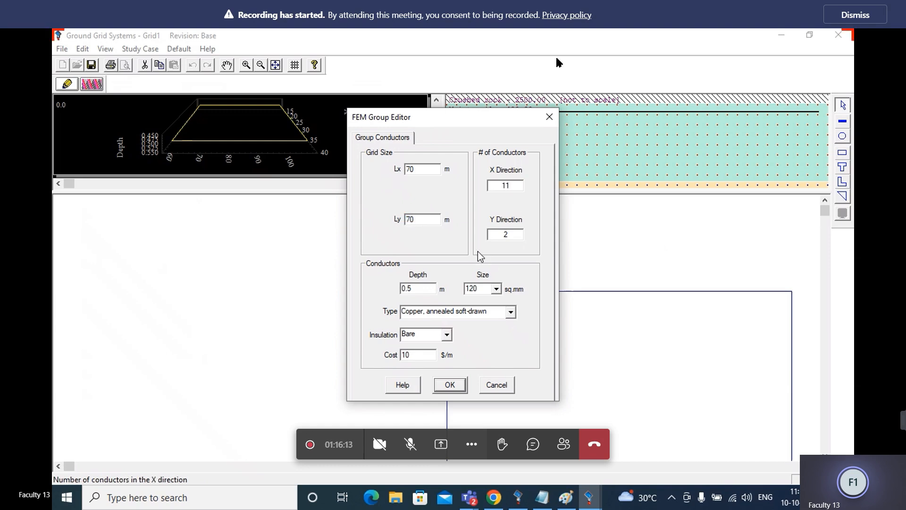
left_click_drag(511, 235, 504, 236)
type("11")
Choose 35 sq.mm bare conductors of annealed soft-drawn copper, keep the 0.5 m depth, and apply the group settings
left_click(423, 291)
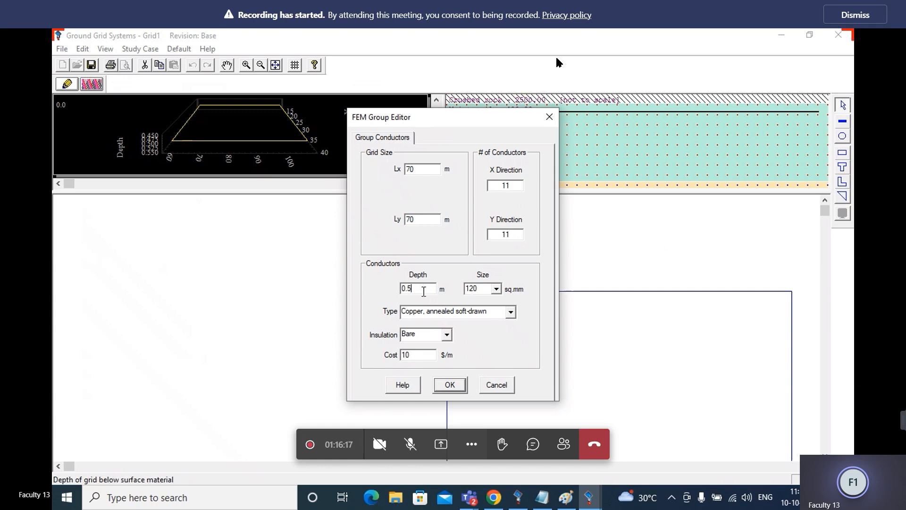
left_click(496, 290)
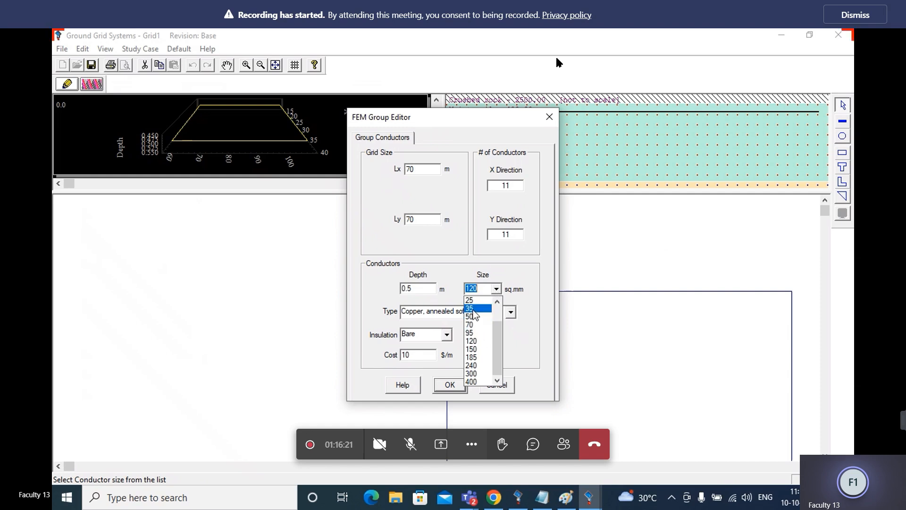
left_click(472, 309)
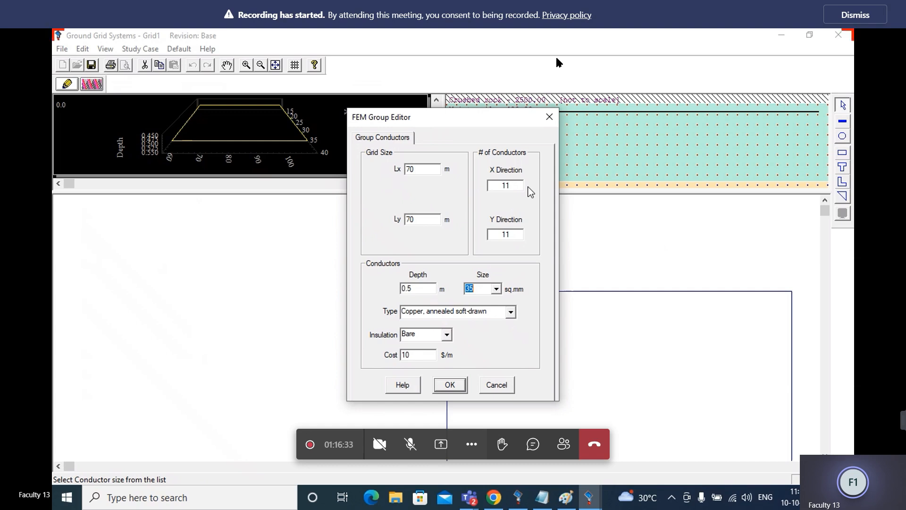
left_click(511, 312)
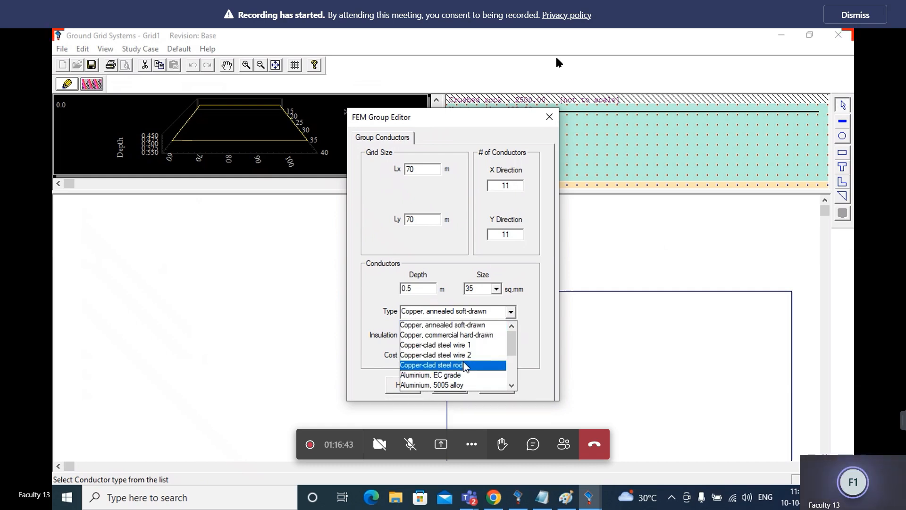
left_click(463, 327)
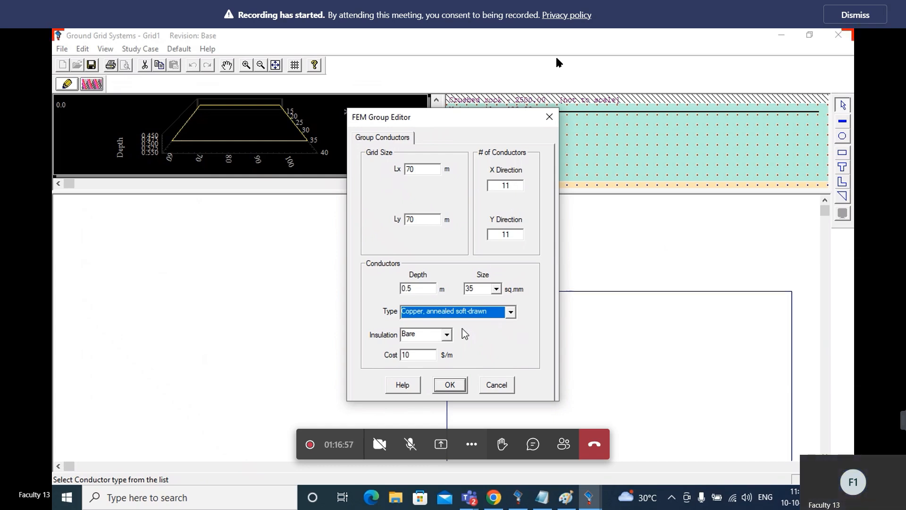
left_click(447, 335)
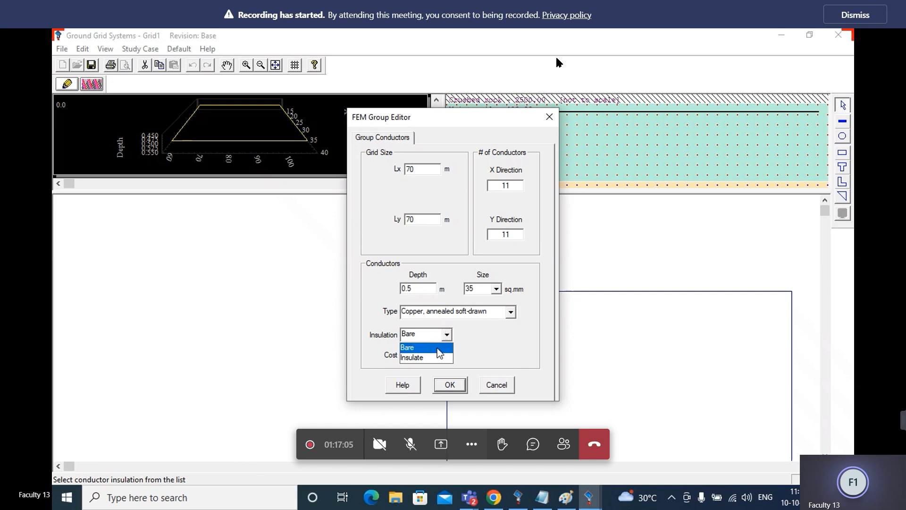
left_click(438, 347)
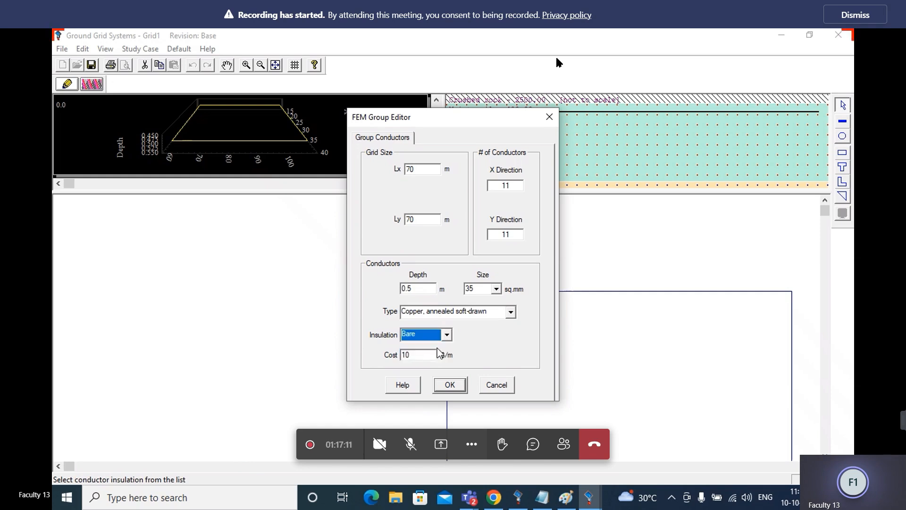
left_click(450, 384)
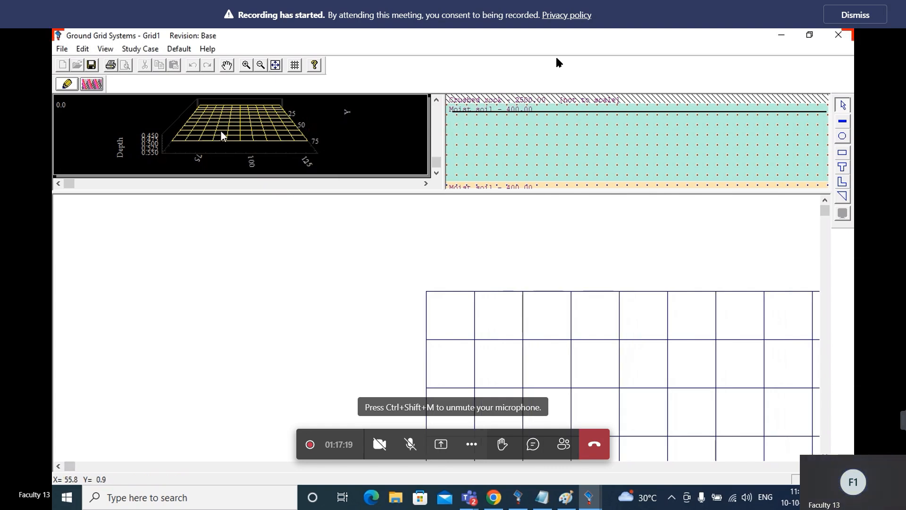
Open the ground grid study case and set the body weight to 70 kg and the fault current Ifg to 3.18 kA
left_click(94, 88)
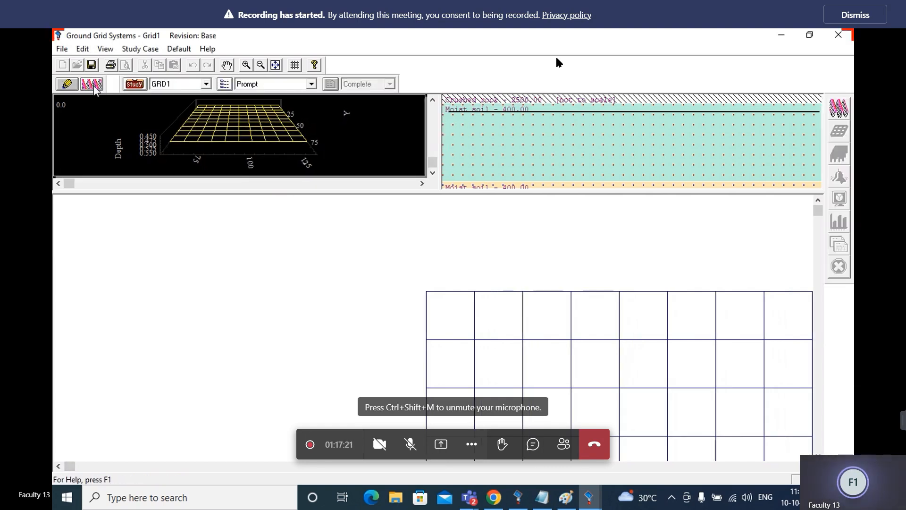
left_click(134, 84)
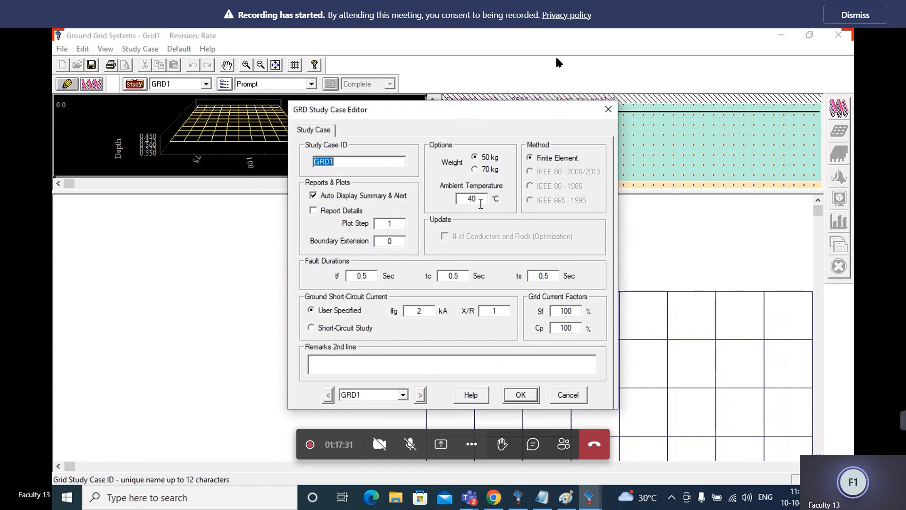
left_click(475, 170)
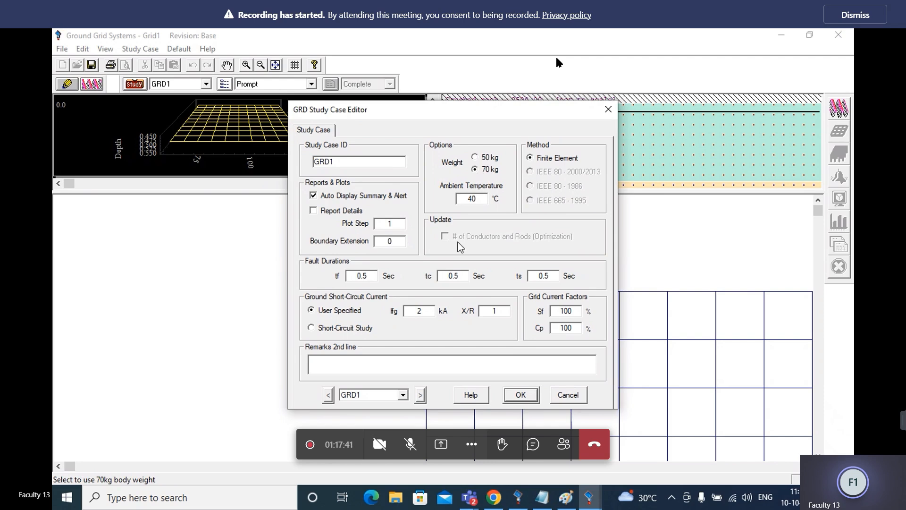
double_click(430, 313)
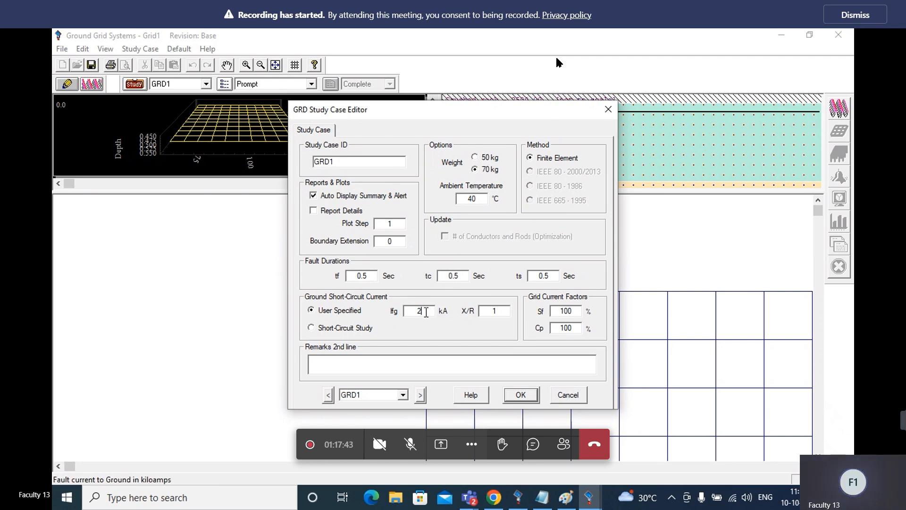
type("3.18")
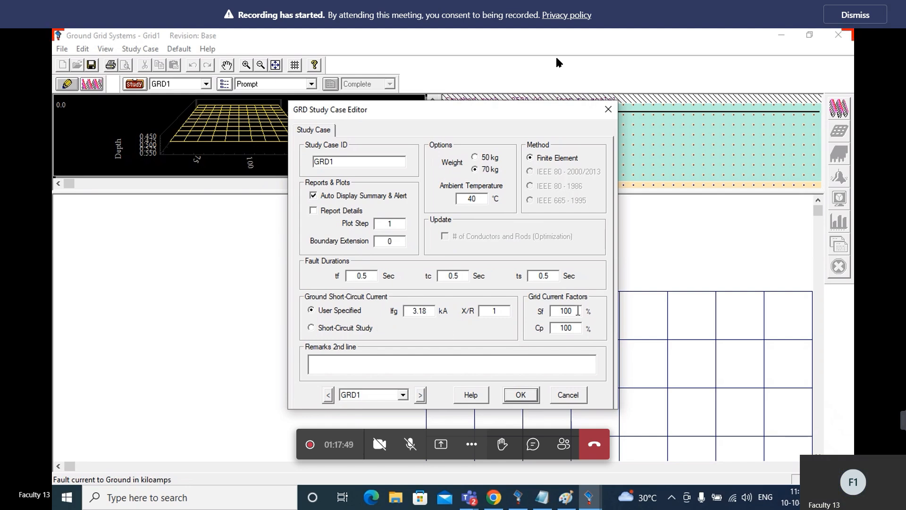
Set the current division factor Sf to 60% and apply the study case
left_click_drag(577, 311, 536, 316)
type("60")
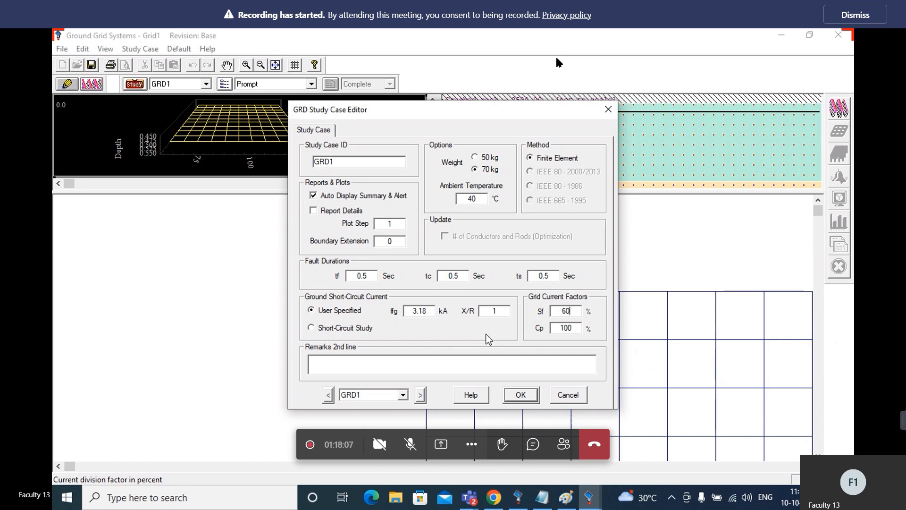
left_click(523, 395)
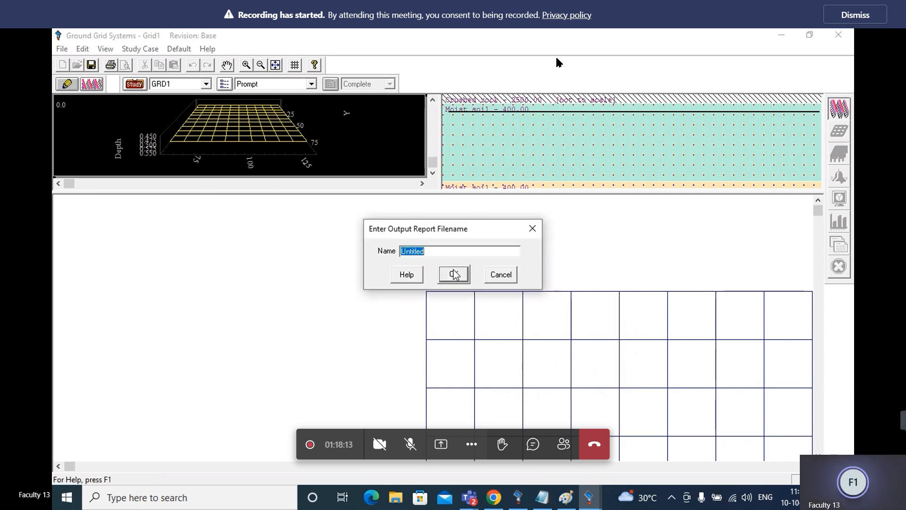
Run the Finite Element ground grid calculation with the report name Untitled and close its result summary
left_click(453, 274)
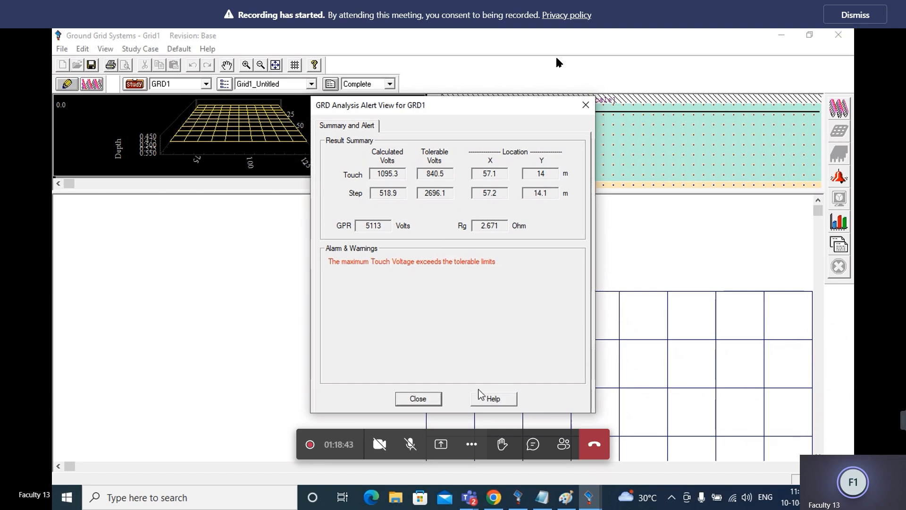
left_click(430, 402)
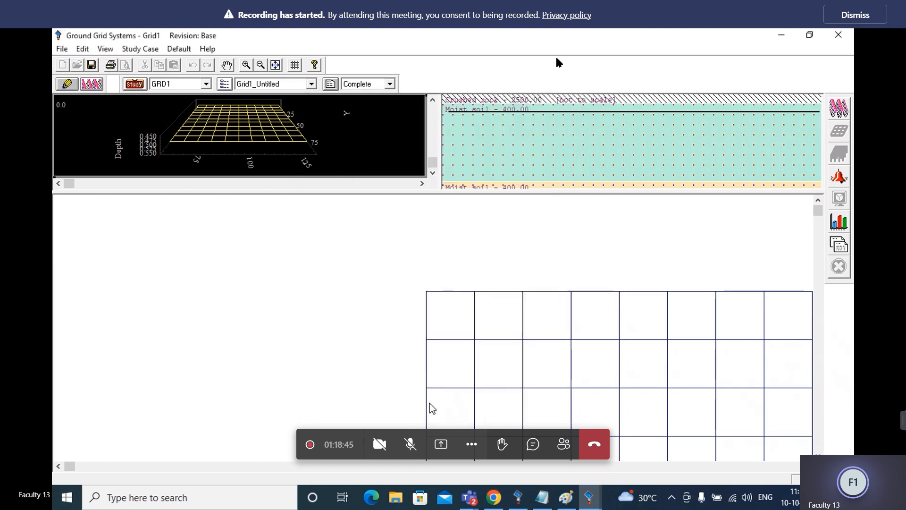
Return to grid editing and set the default rod's type to Copper-clad steel rod
left_click(66, 83)
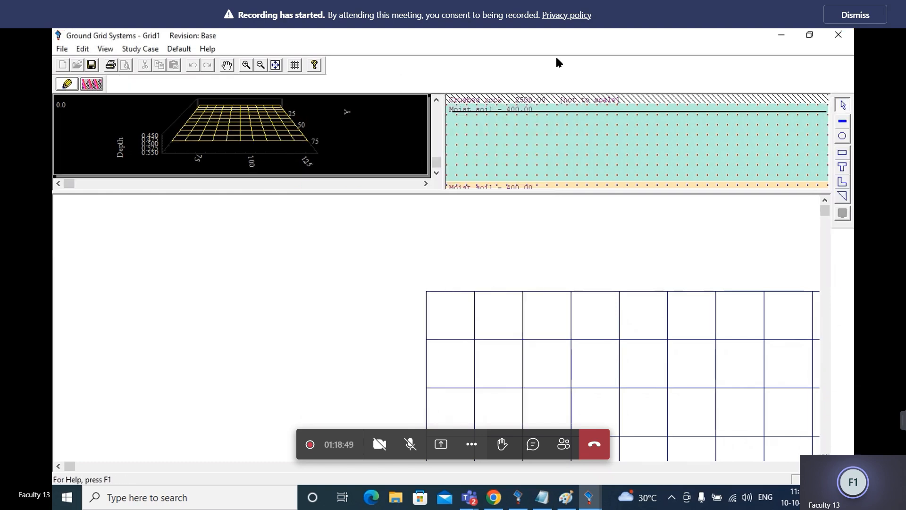
left_click(815, 466)
left_click(815, 466)
left_click(815, 466)
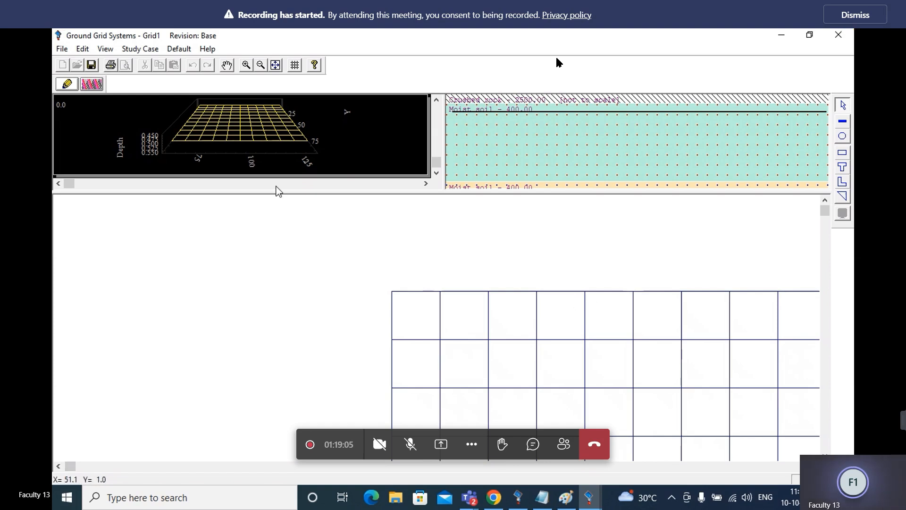
left_click(177, 49)
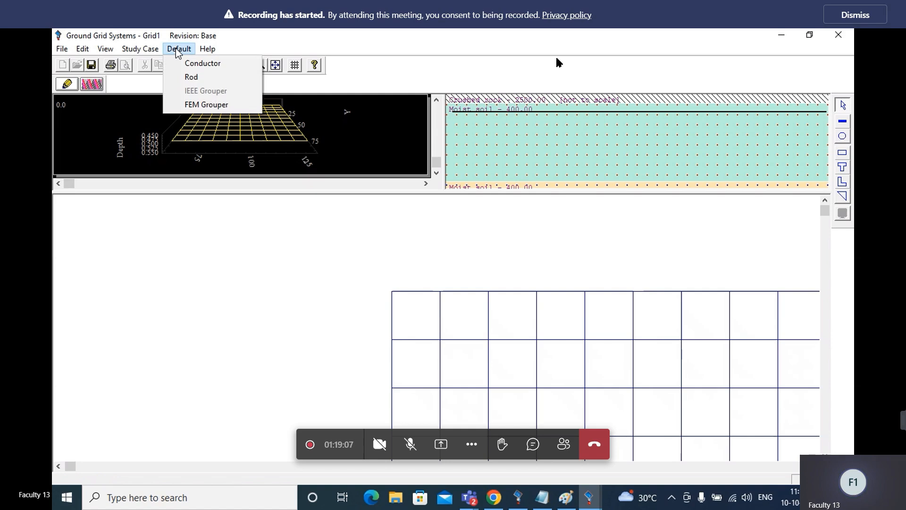
left_click(195, 78)
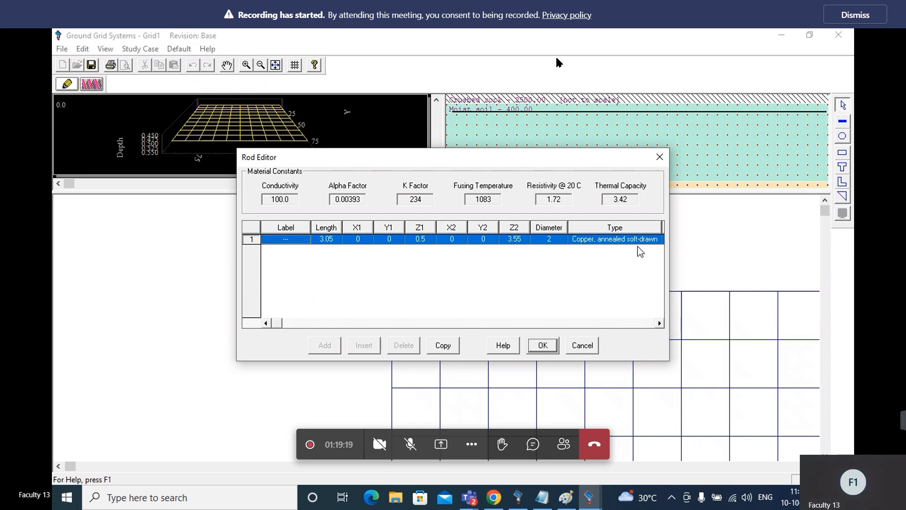
left_click(647, 235)
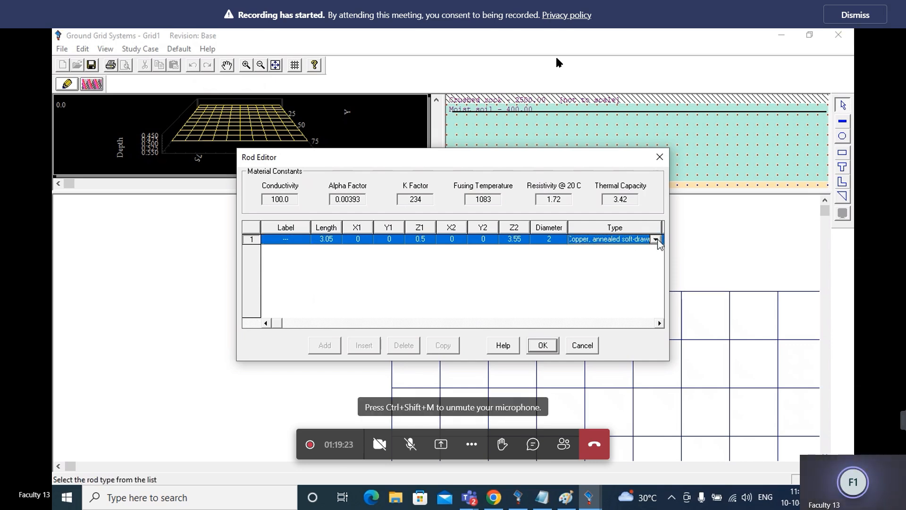
left_click(655, 239)
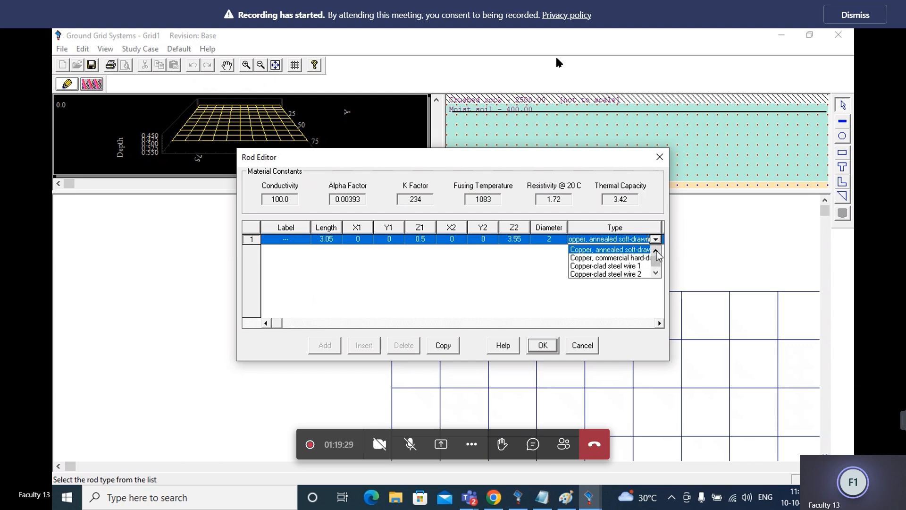
scroll(661, 277, "down", 2)
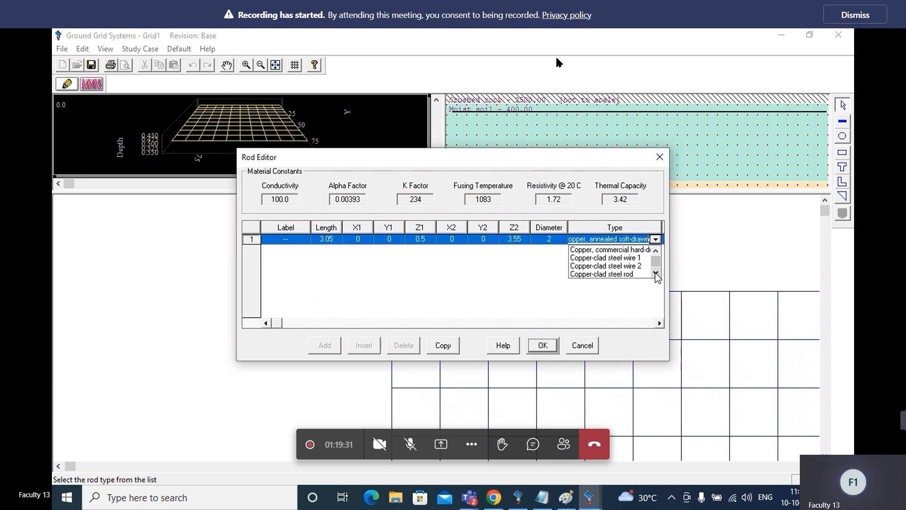
left_click(621, 267)
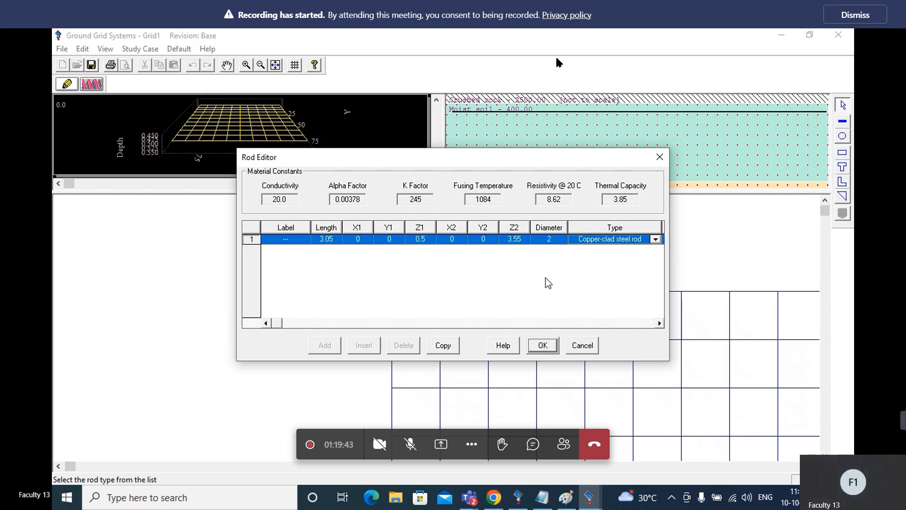
left_click(546, 347)
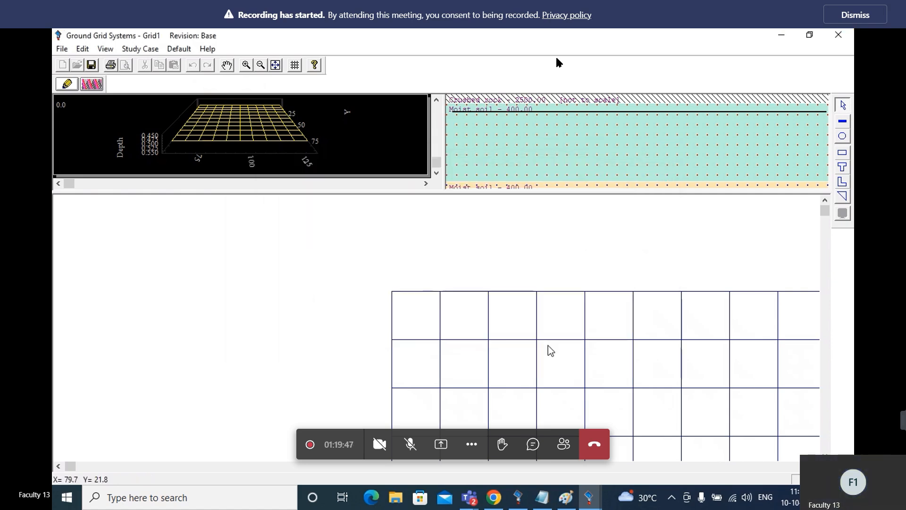
Check the default rod's length, diameter and type in the Rod Editor and close it
left_click(533, 444)
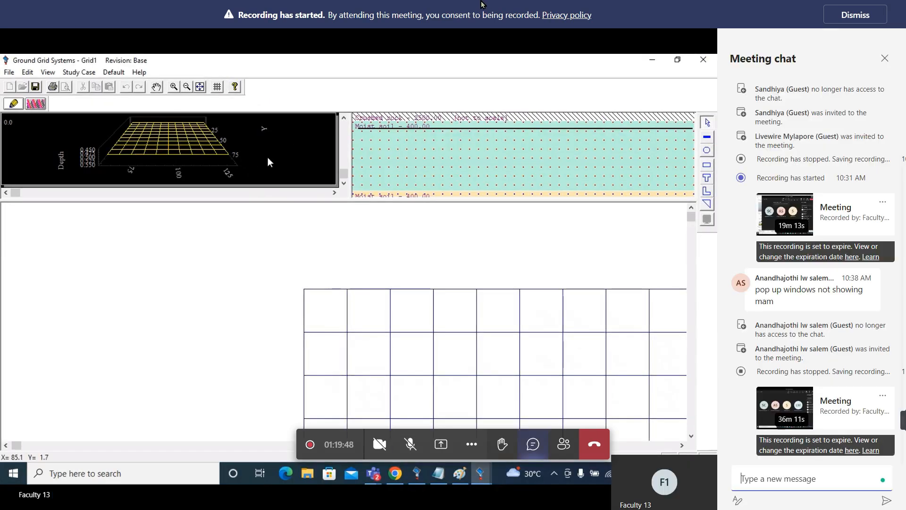
left_click(115, 71)
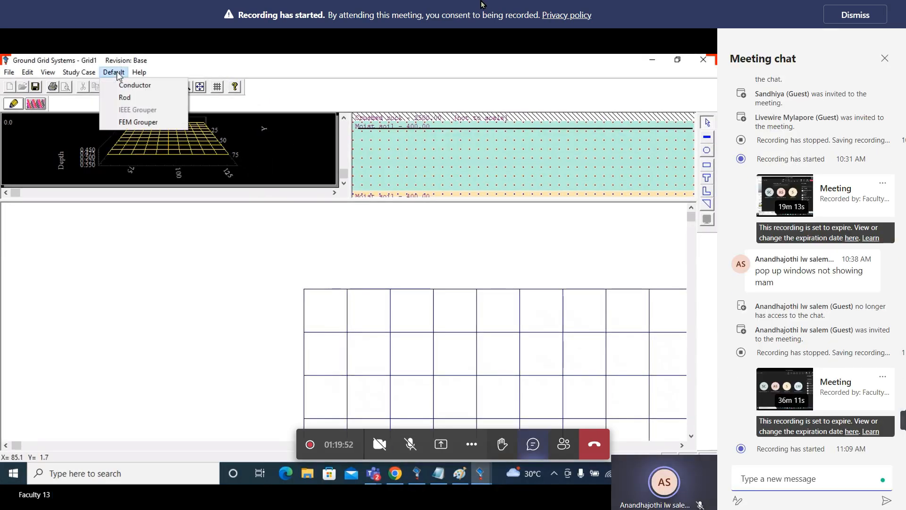
left_click(128, 95)
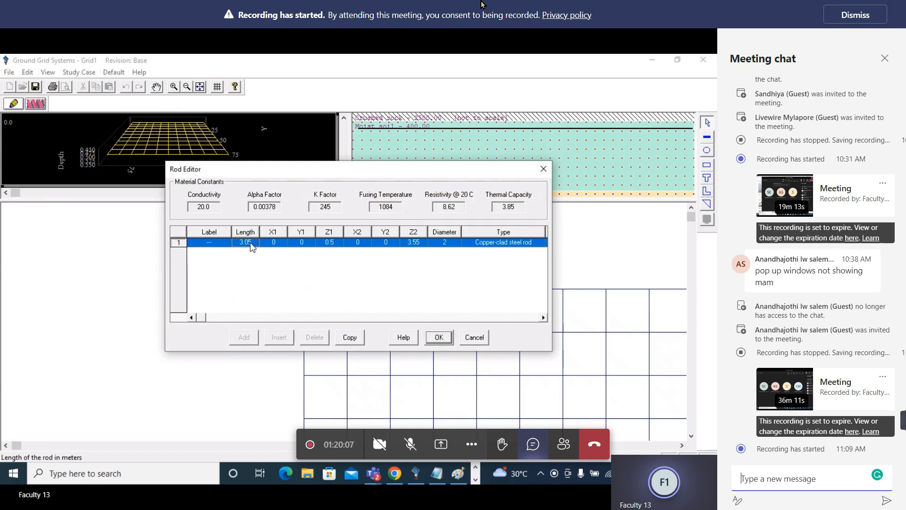
left_click(439, 337)
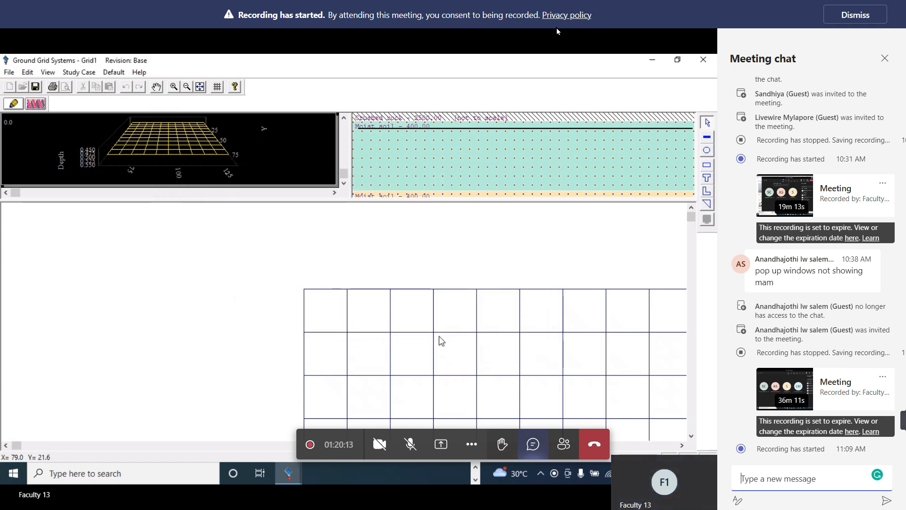
left_click(886, 61)
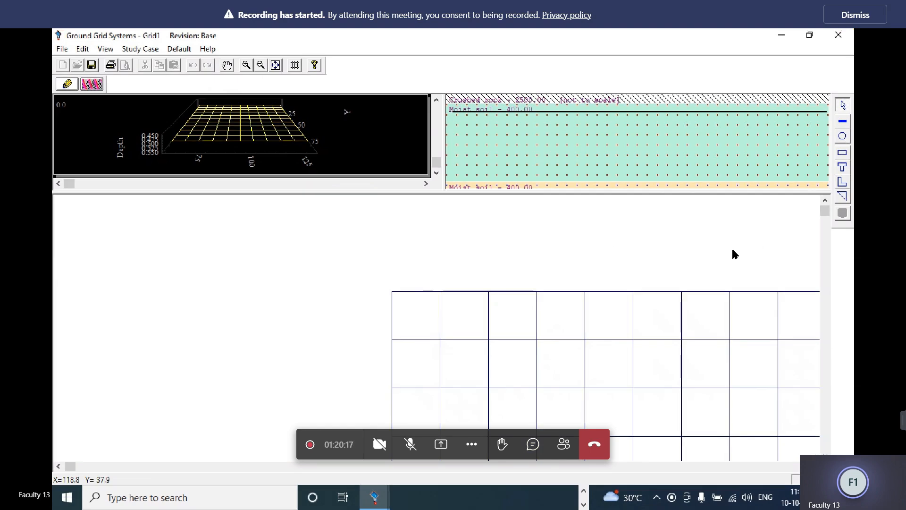
Place ground rods on the first three conductor junctions along the grid's upper edge, starting from its left corner
scroll(735, 254, "right", 10)
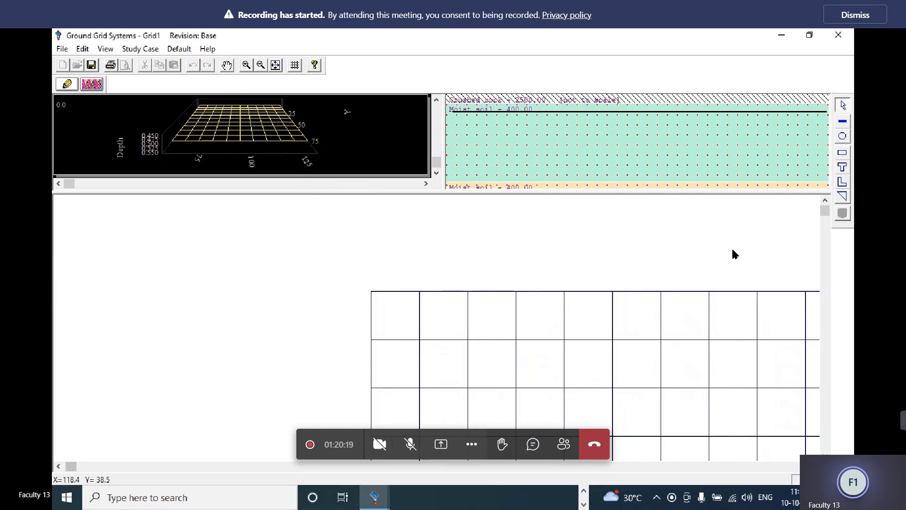
scroll(735, 255, "right", 6)
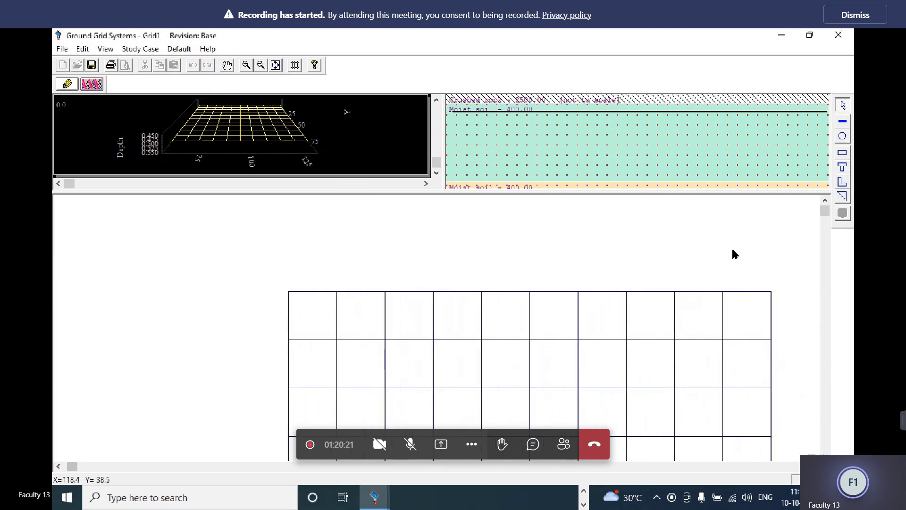
scroll(735, 254, "down", 5)
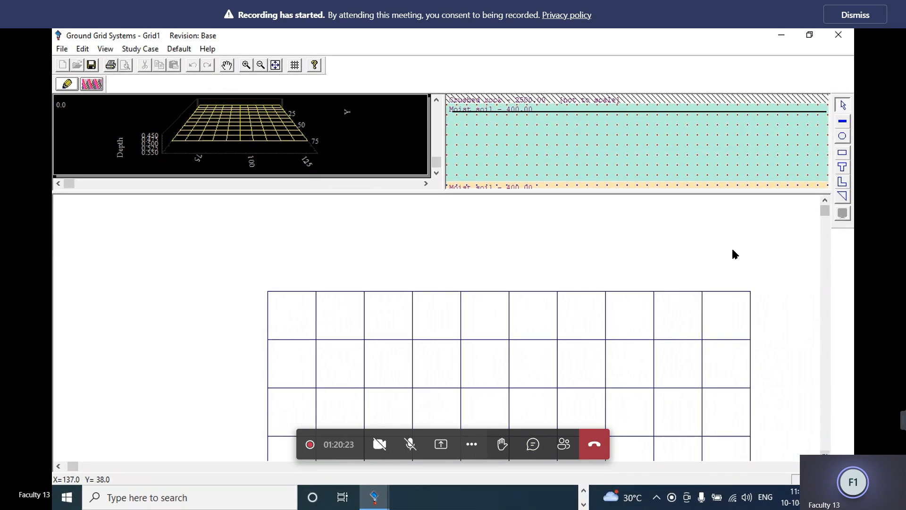
left_click(843, 137)
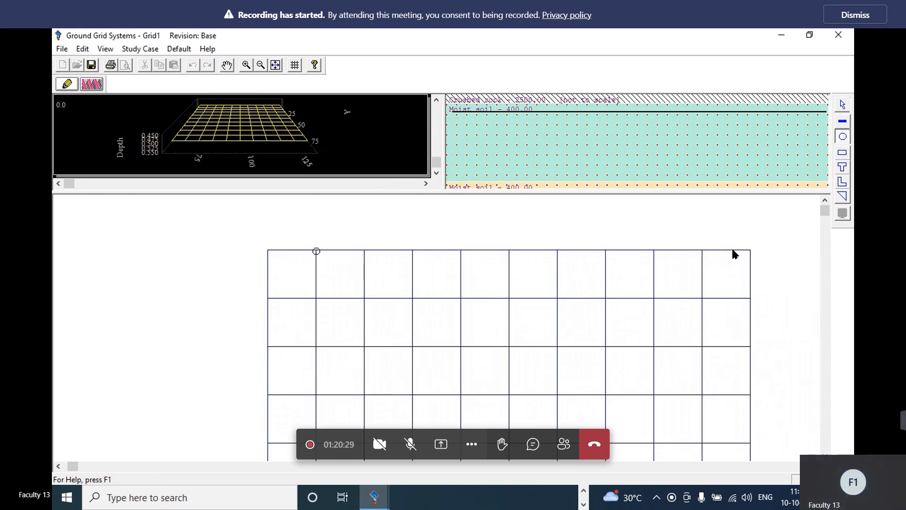
left_click(315, 250)
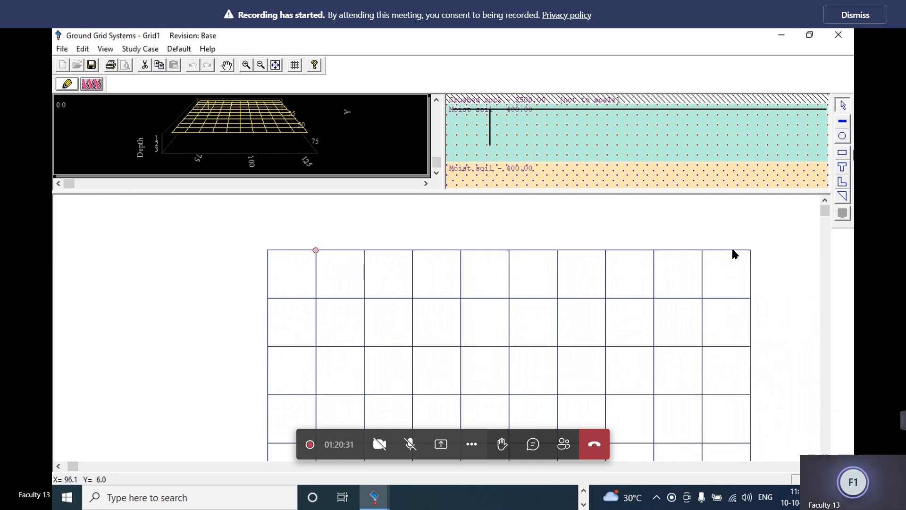
left_click(842, 137)
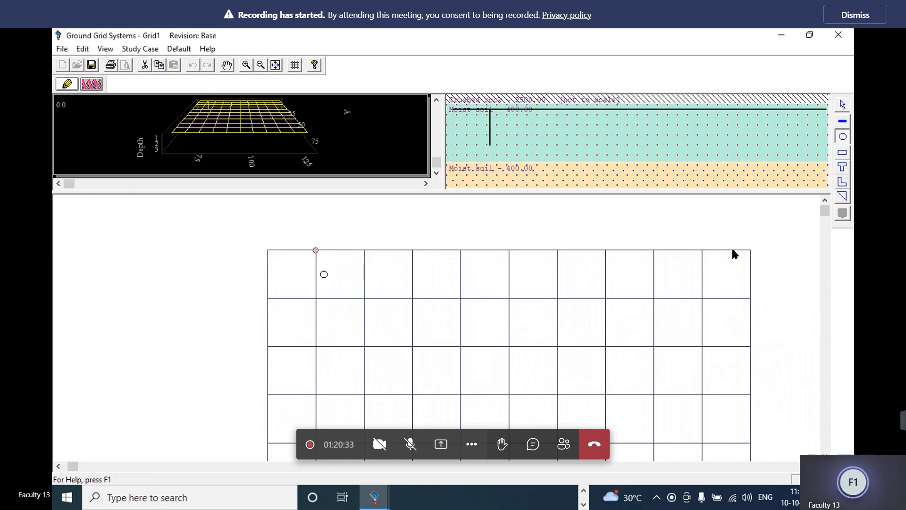
left_click(269, 251)
left_click(842, 138)
left_click(364, 251)
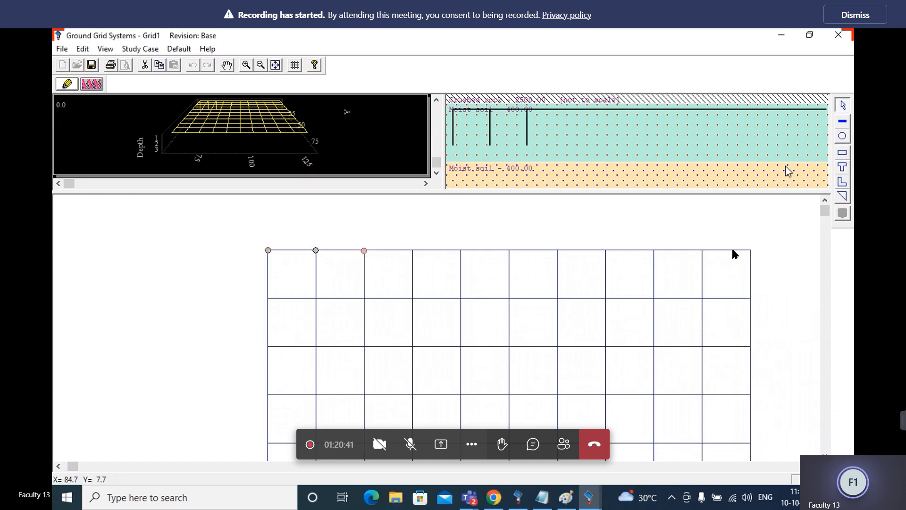
Add ground rods on the fourth to seventh conductor junctions along the grid's upper edge
left_click(843, 137)
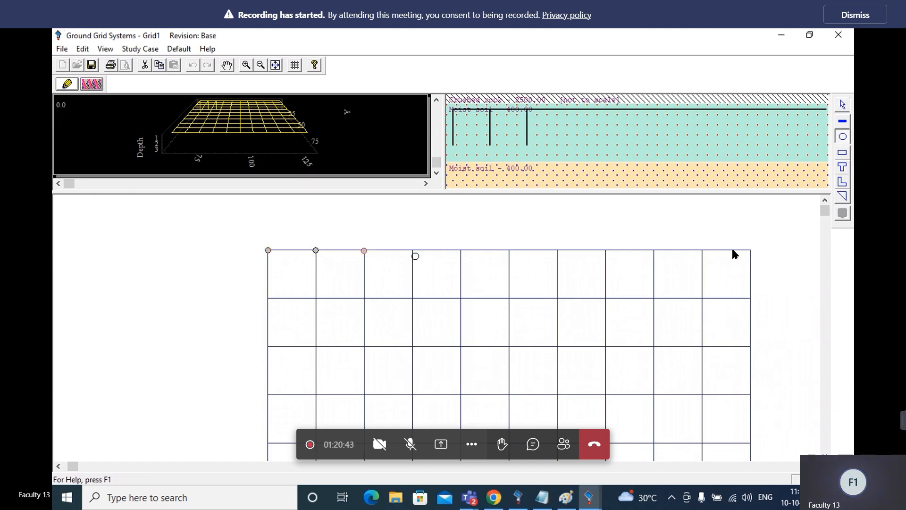
left_click(412, 251)
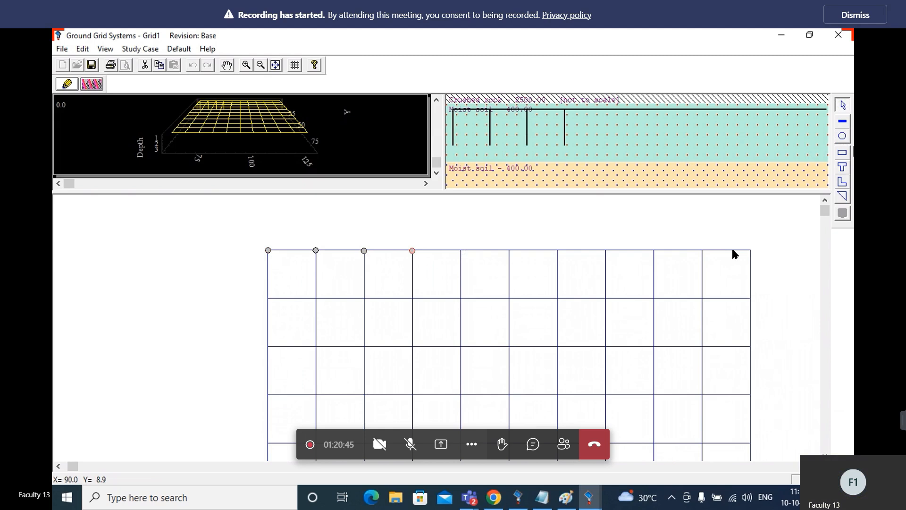
left_click(842, 137)
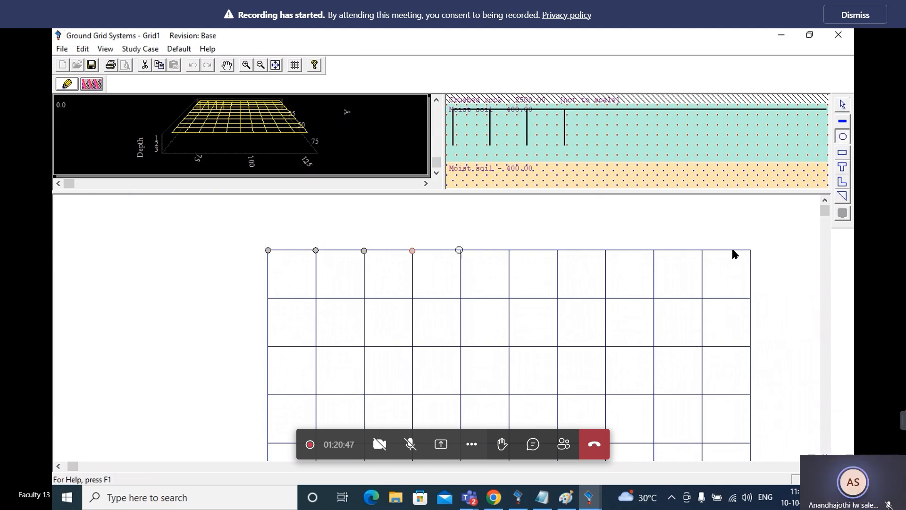
left_click(461, 250)
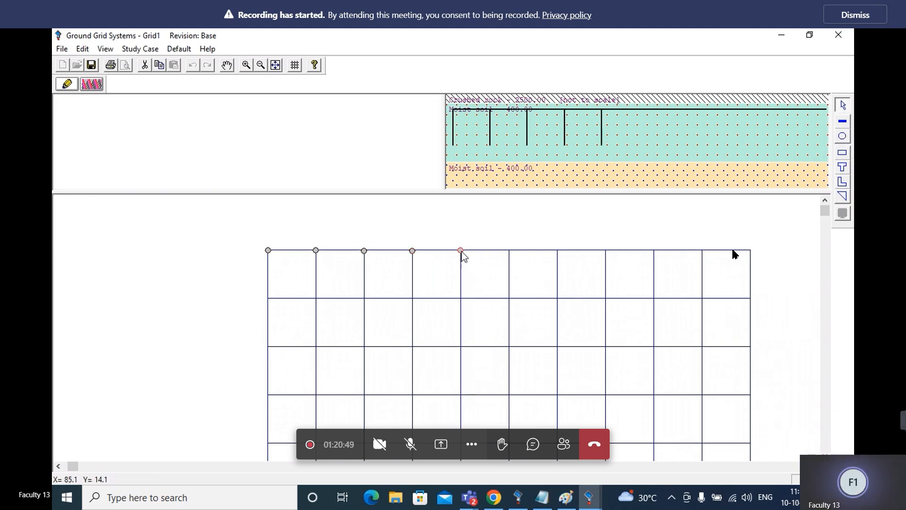
left_click(842, 137)
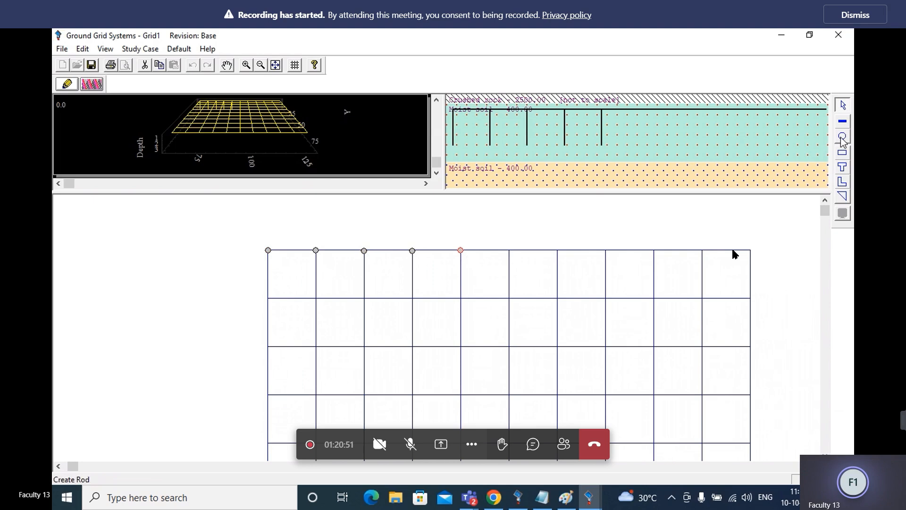
left_click(508, 252)
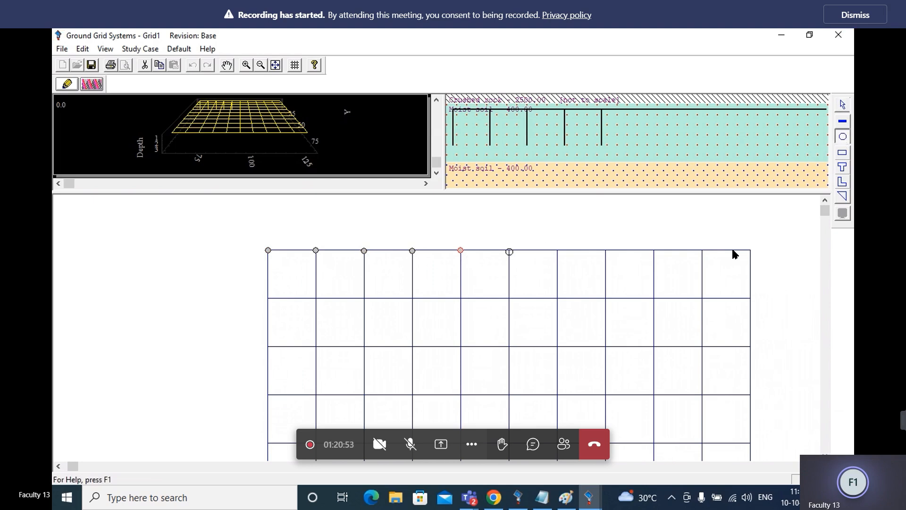
left_click(843, 137)
left_click(557, 251)
Add ground rods on the remaining four junctions of the grid's upper edge, up to its right corner
left_click(843, 137)
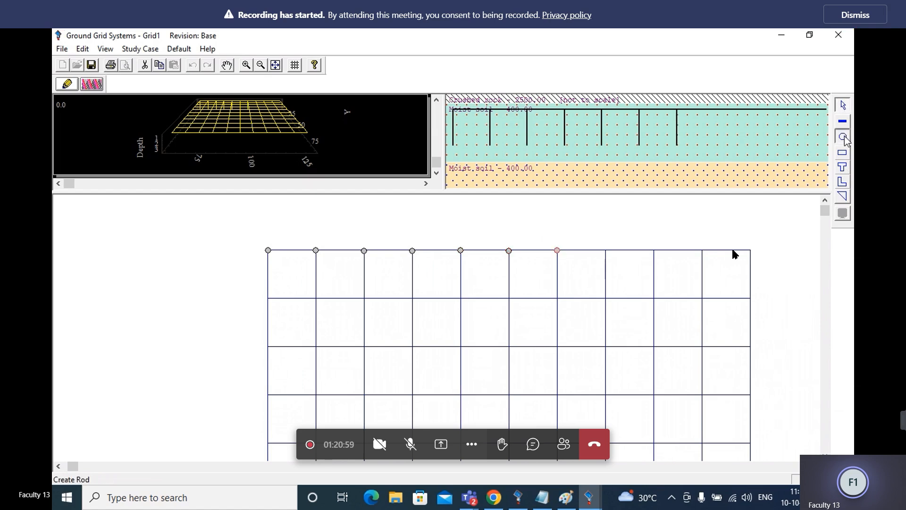
left_click(606, 251)
left_click(842, 137)
left_click(653, 250)
left_click(842, 137)
left_click(706, 250)
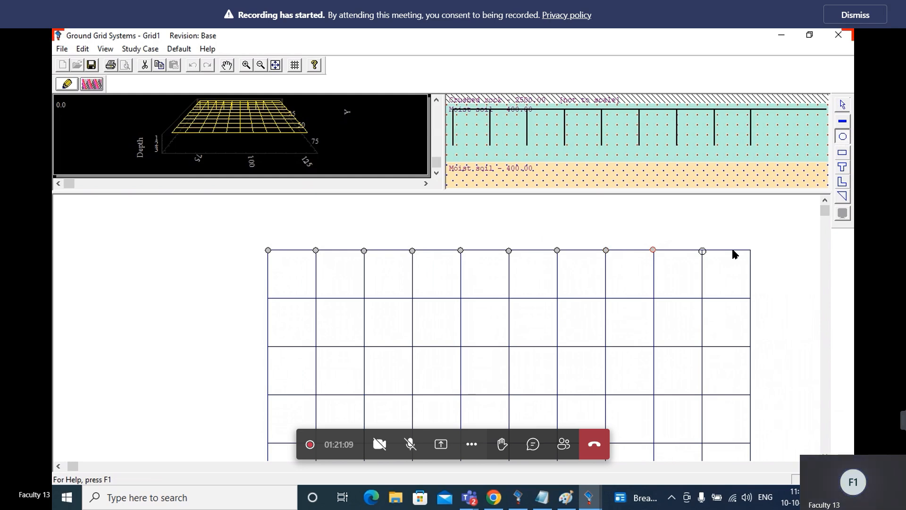
left_click(842, 137)
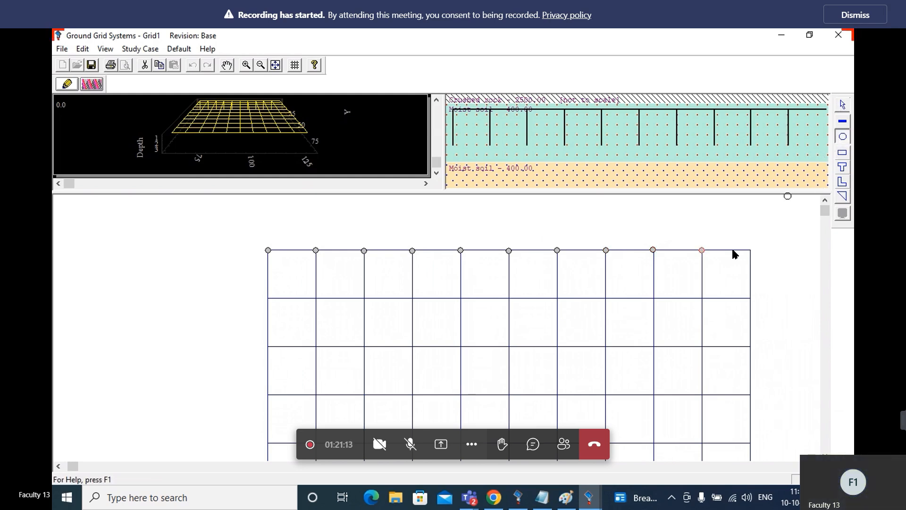
left_click(750, 251)
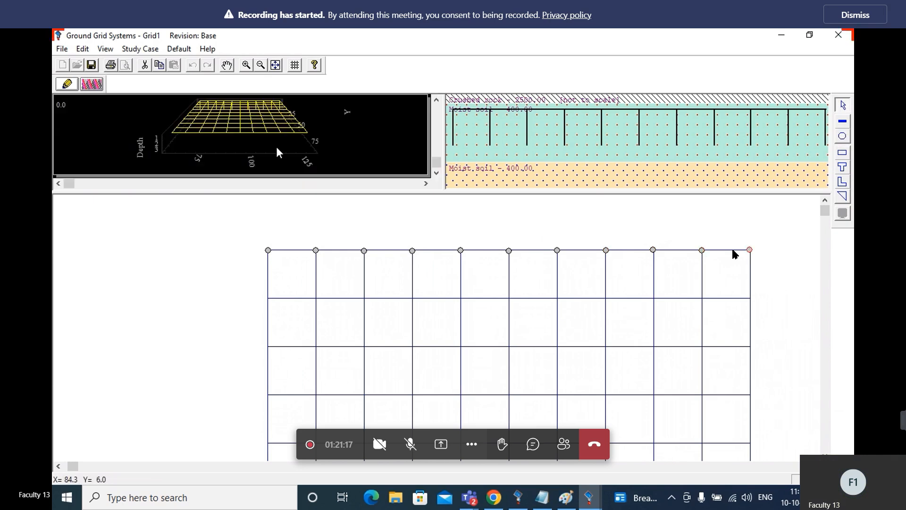
Run the ground grid calculation with the upper-edge rods in place and close its result summary
left_click(92, 84)
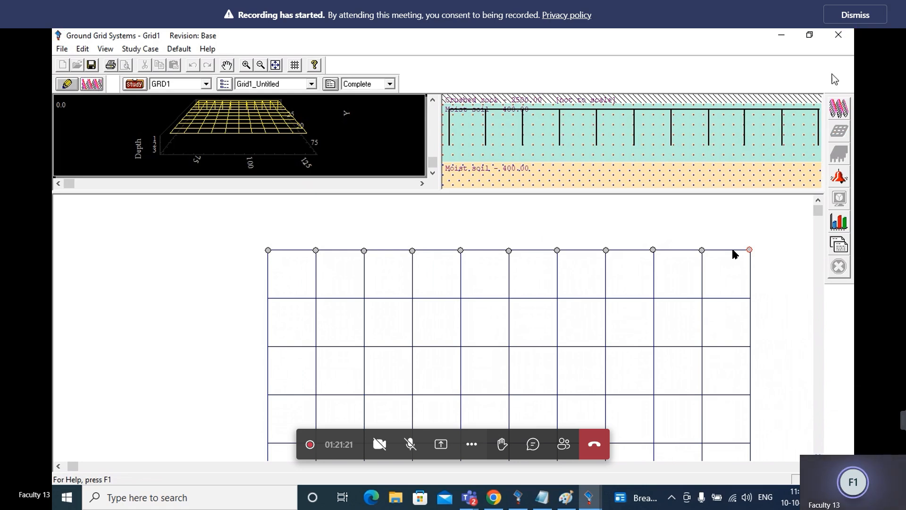
left_click(839, 109)
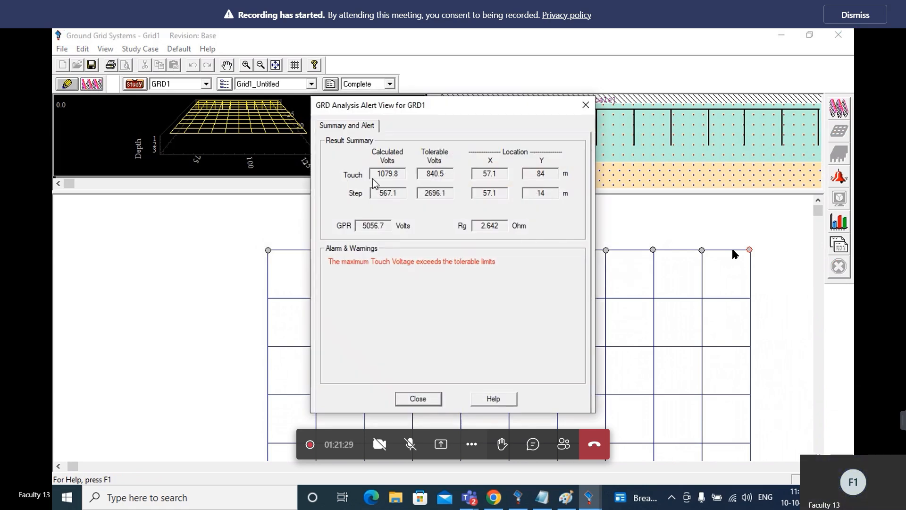
left_click(585, 105)
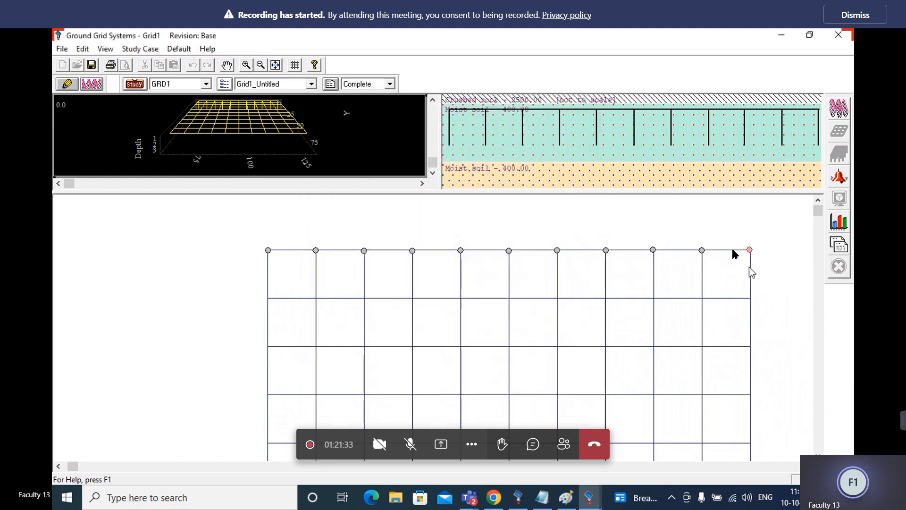
Return to grid editing and place a ground rod at both ends of the second horizontal conductor from the upper edge
left_click_drag(821, 212, 822, 212)
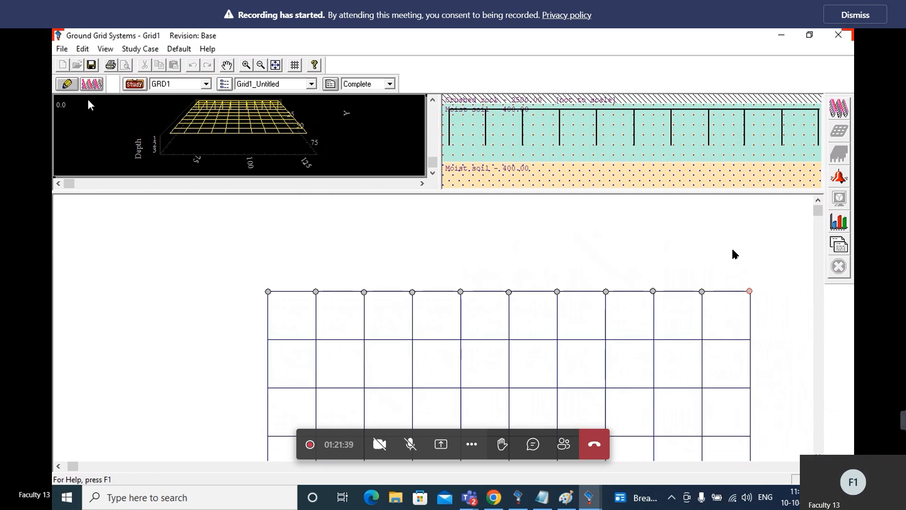
left_click(67, 85)
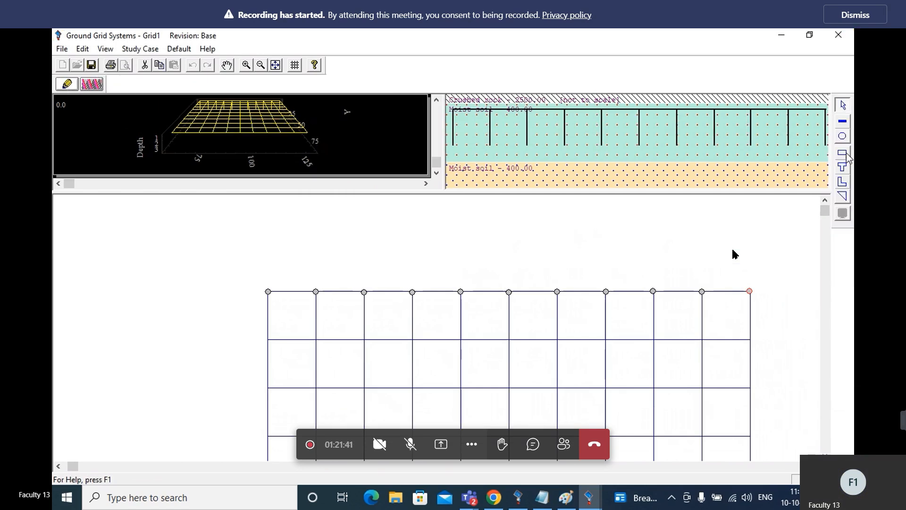
left_click(842, 136)
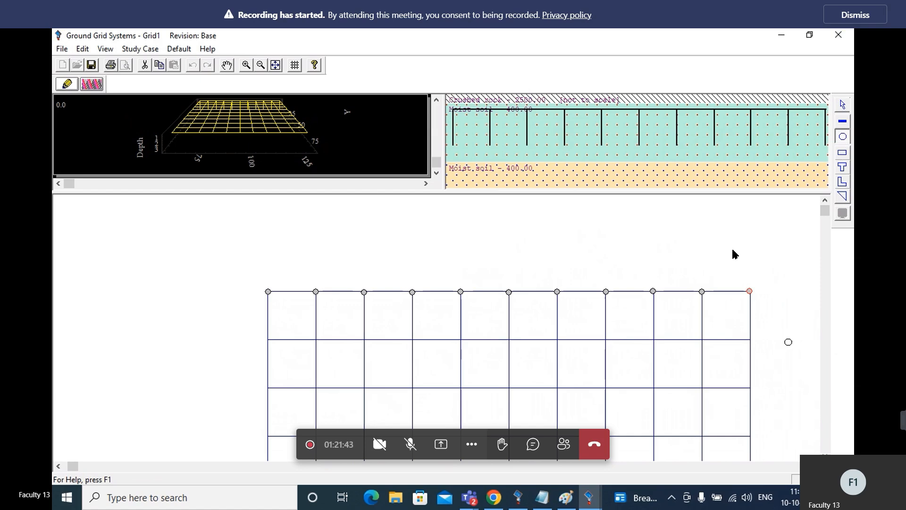
left_click(749, 339)
left_click(842, 136)
left_click(267, 337)
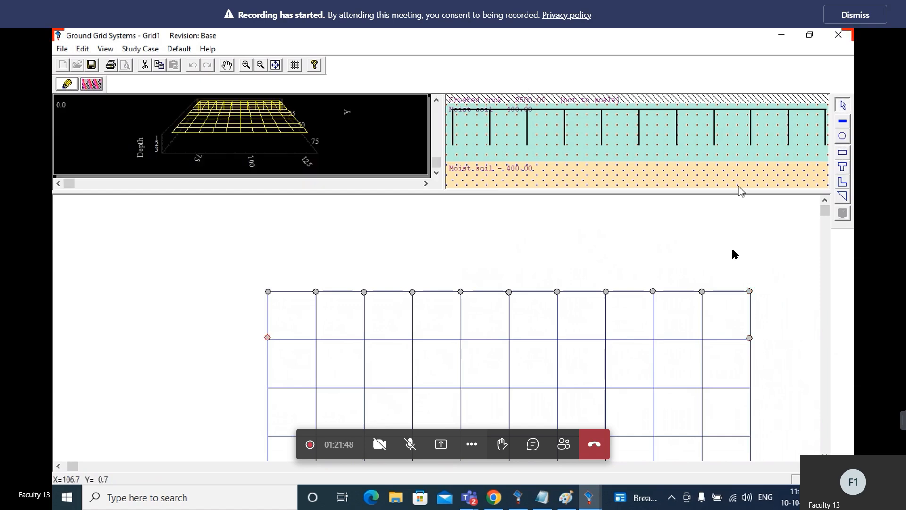
Place a ground rod at both ends of the fourth horizontal conductor from the grid's upper edge
left_click(843, 138)
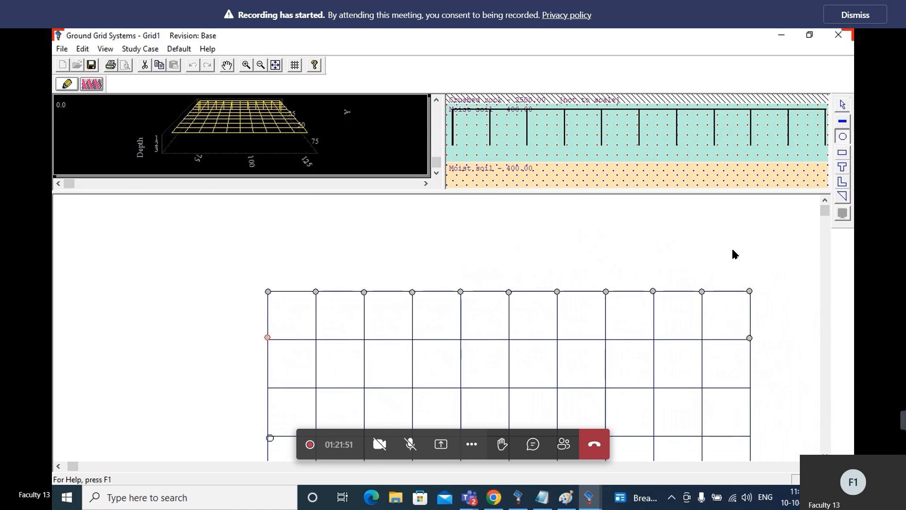
left_click(267, 437)
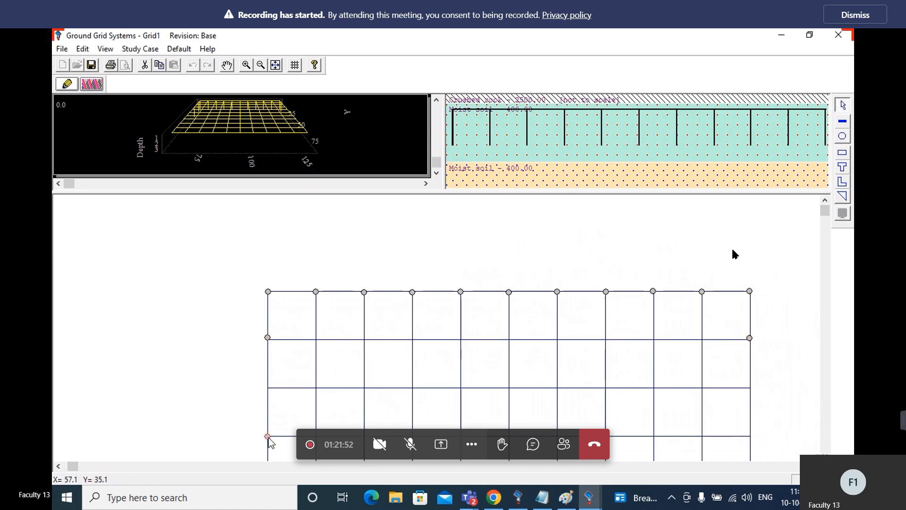
left_click(843, 137)
left_click(749, 436)
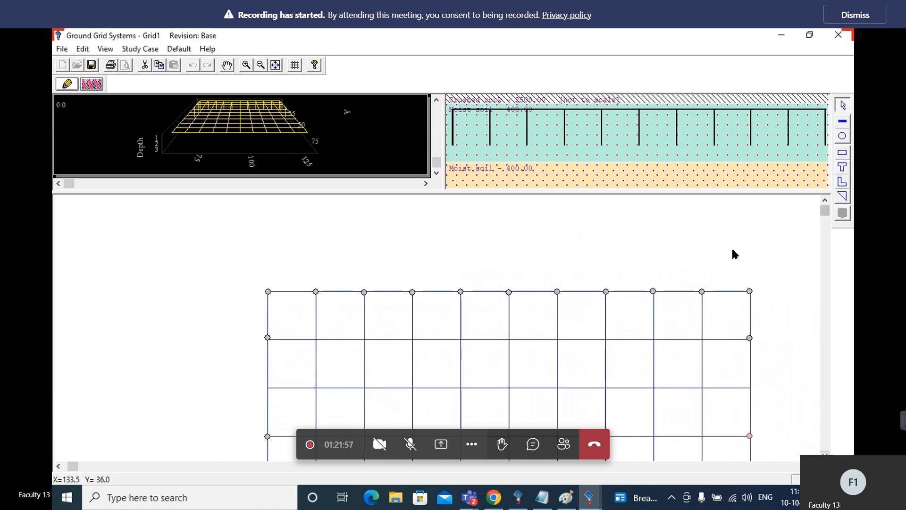
Place ground rods at both ends of the sixth and eighth horizontal conductors from the grid's upper edge
scroll(733, 253, "down", 4)
scroll(732, 254, "down", 4)
scroll(732, 253, "down", 3)
left_click(843, 136)
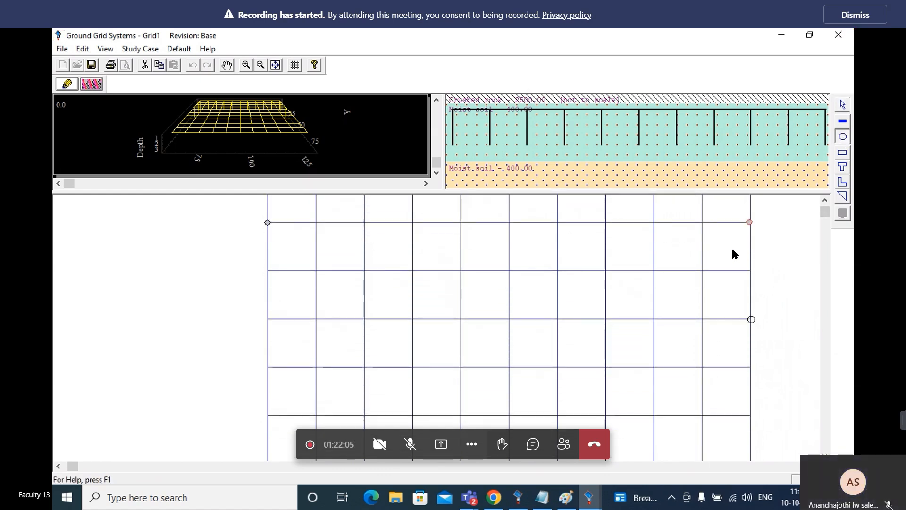
left_click(751, 320)
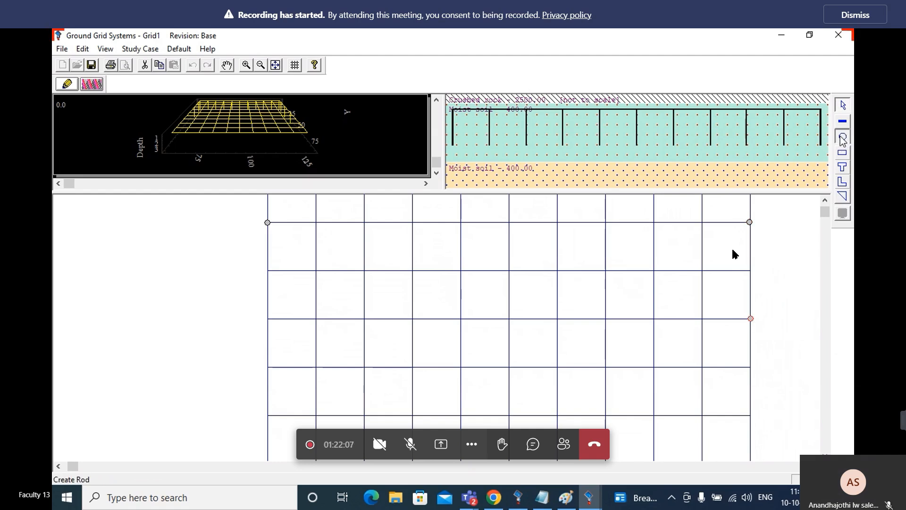
left_click(268, 318)
left_click(751, 416)
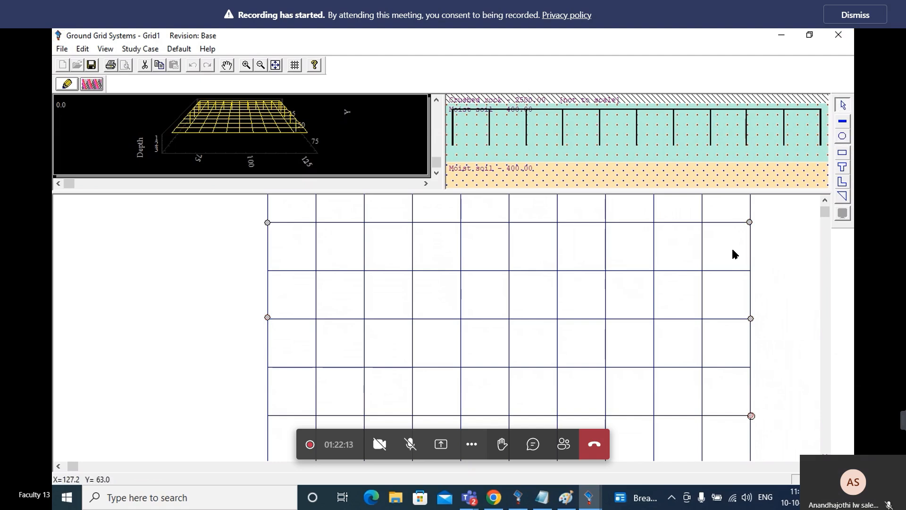
left_click(843, 136)
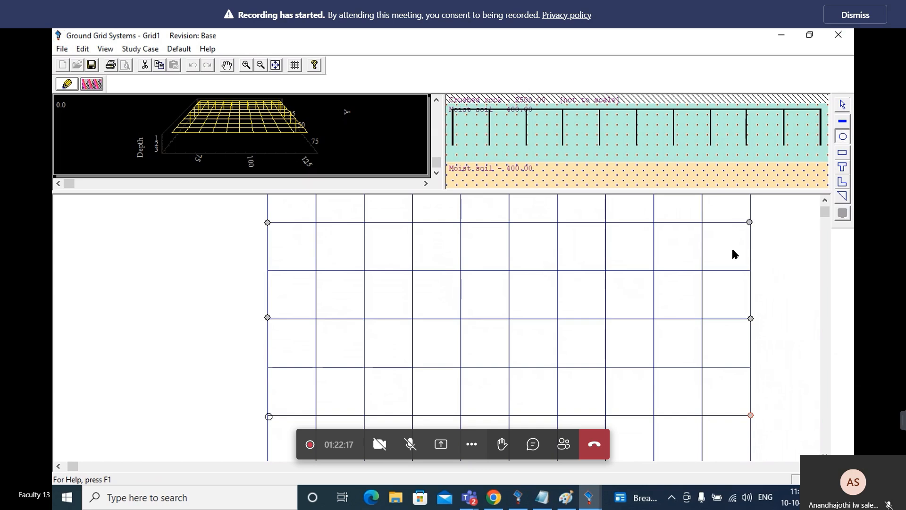
left_click(269, 416)
Place a ground rod on each of the grid's two lower corners
scroll(733, 250, "down", 3)
scroll(733, 254, "down", 3)
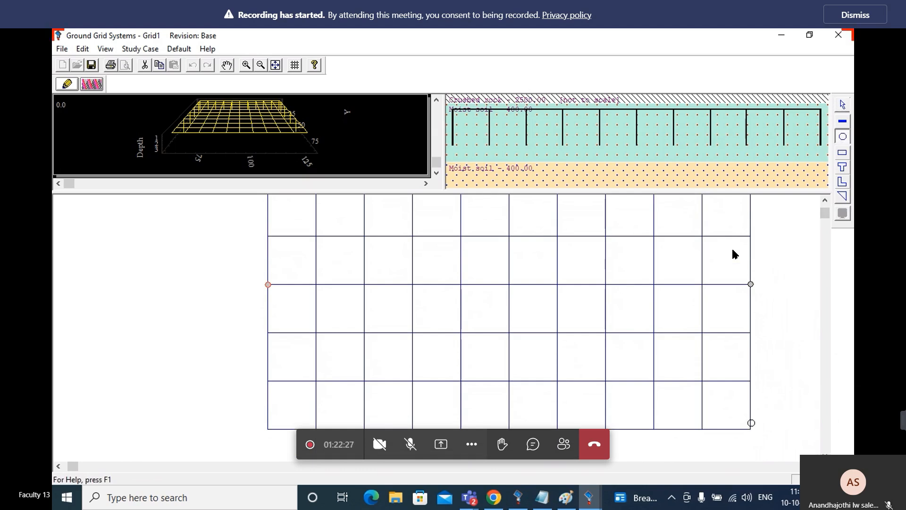
left_click(750, 429)
left_click(842, 136)
left_click(267, 428)
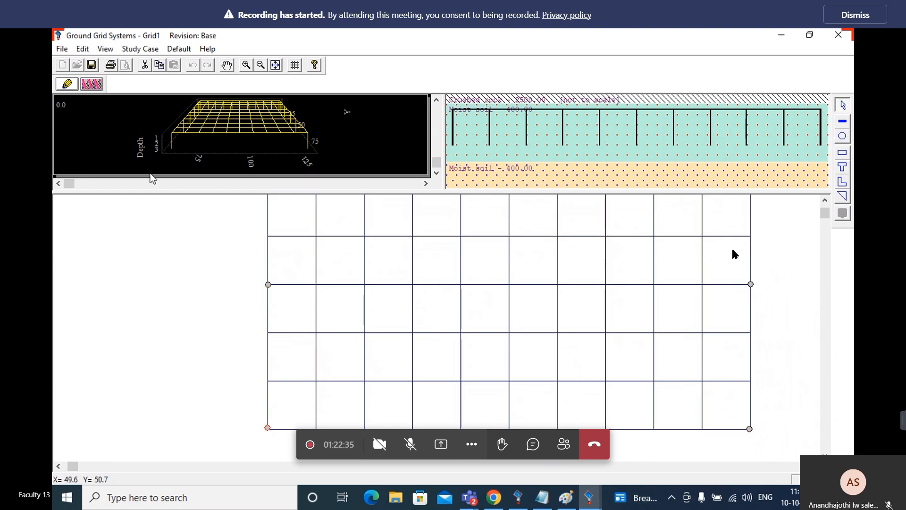
Rerun the ground grid calculation with the added side and lower-corner rods to get the touch and step voltage summary
left_click(91, 84)
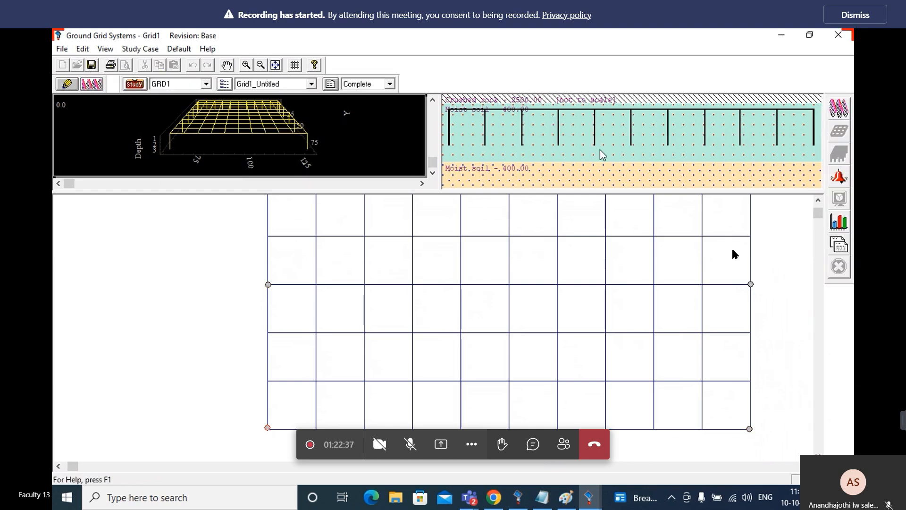
left_click(845, 110)
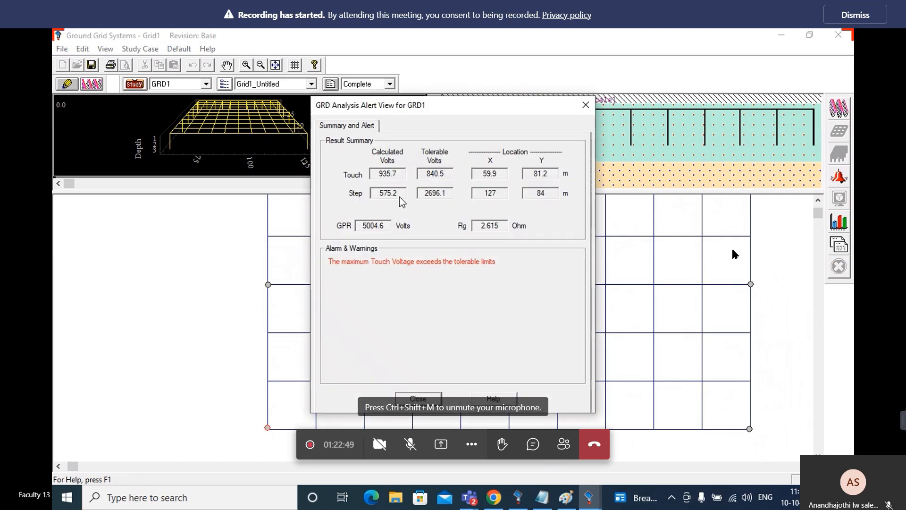
Place ground rods along the grid's lower edge at the second through sixth vertical conductors from the left side
left_click(425, 400)
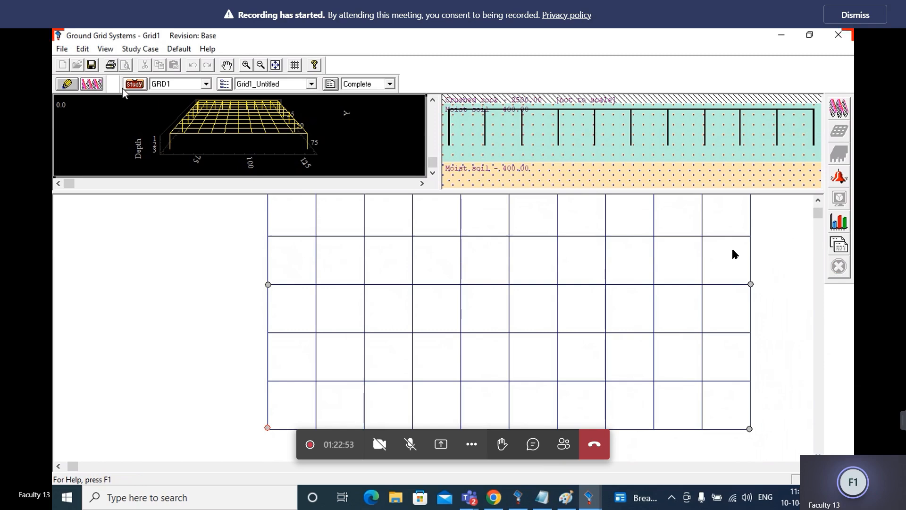
left_click(71, 86)
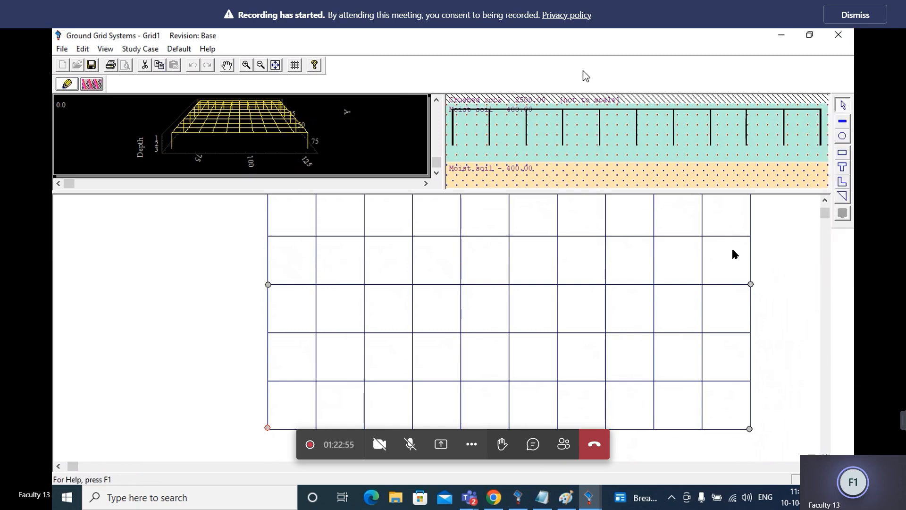
left_click(844, 137)
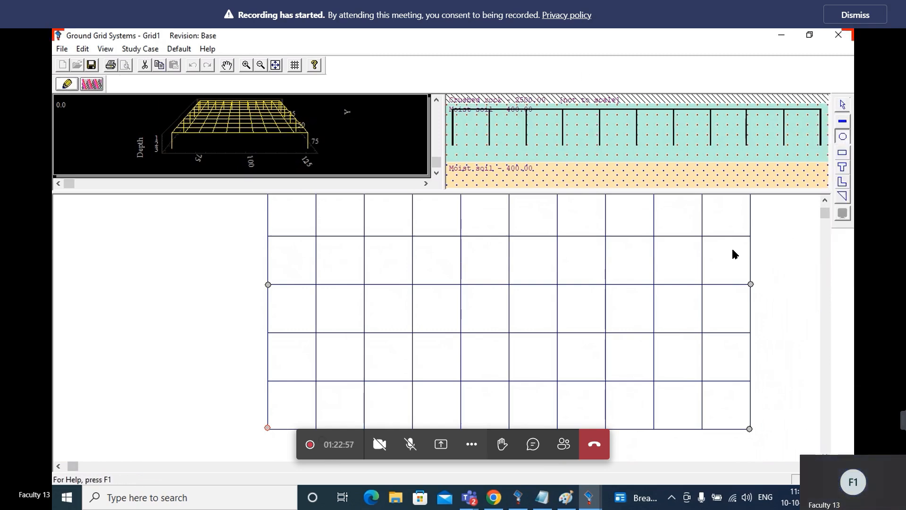
left_click(317, 430)
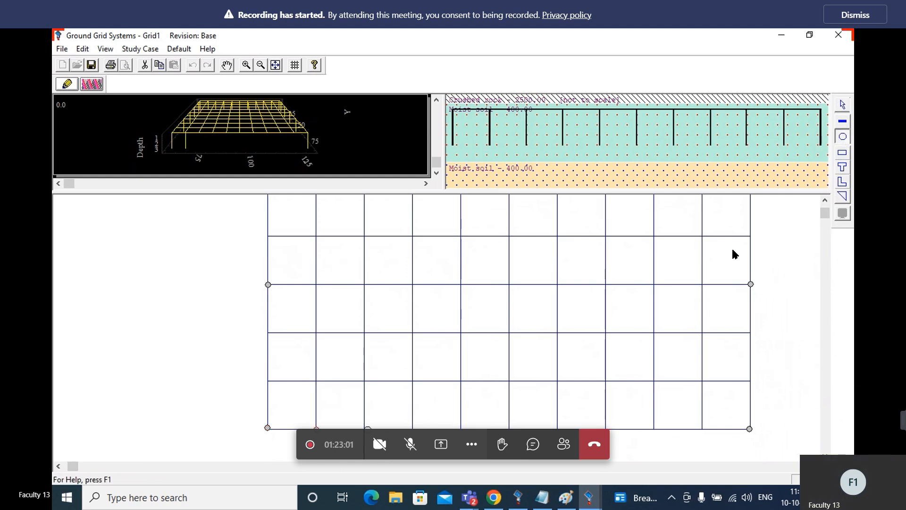
left_click(365, 428)
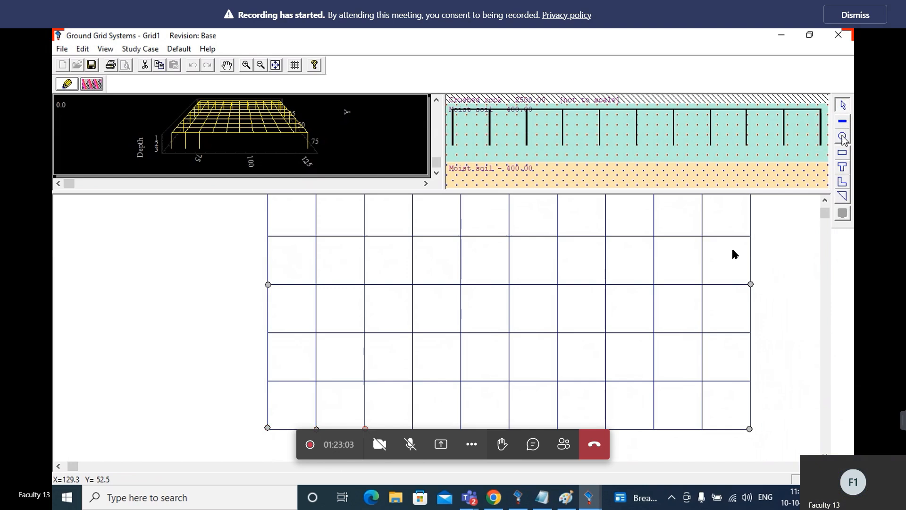
left_click(412, 428)
left_click(843, 137)
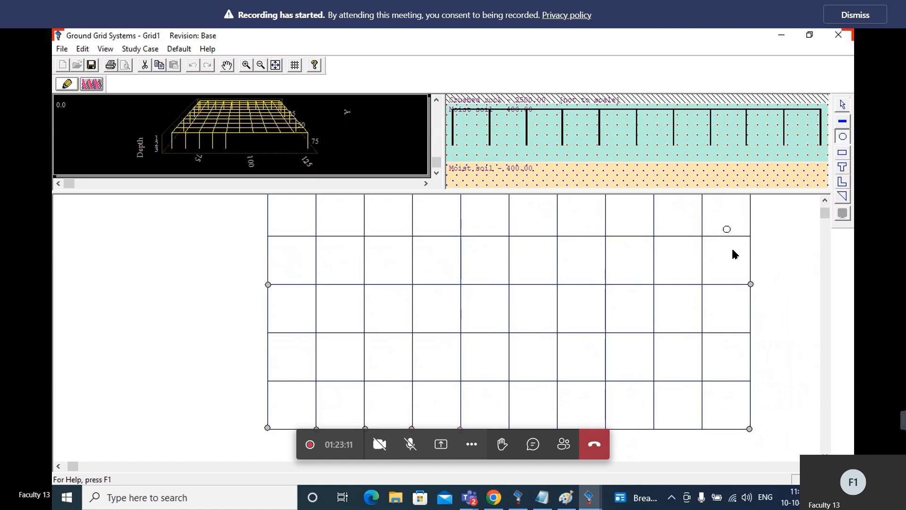
left_click(510, 430)
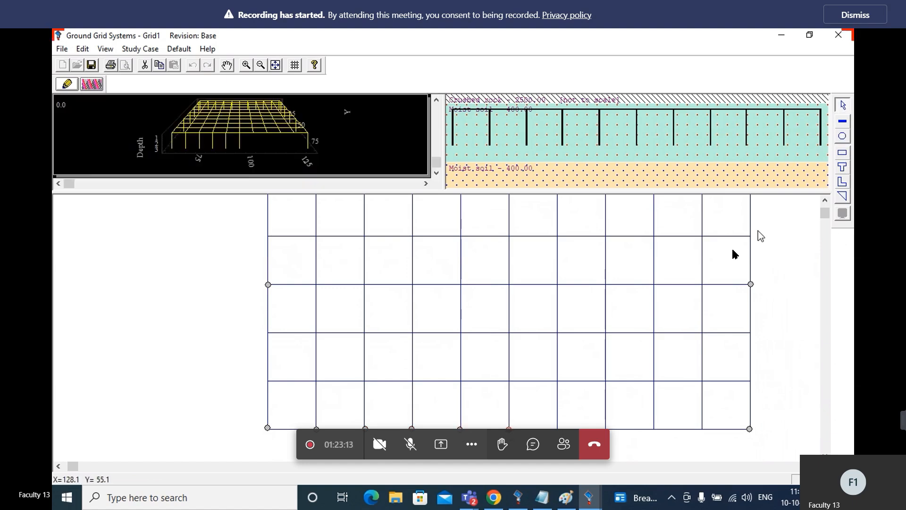
Place ground rods along the grid's lower edge at the seventh through tenth vertical conductors from the left side
left_click(842, 140)
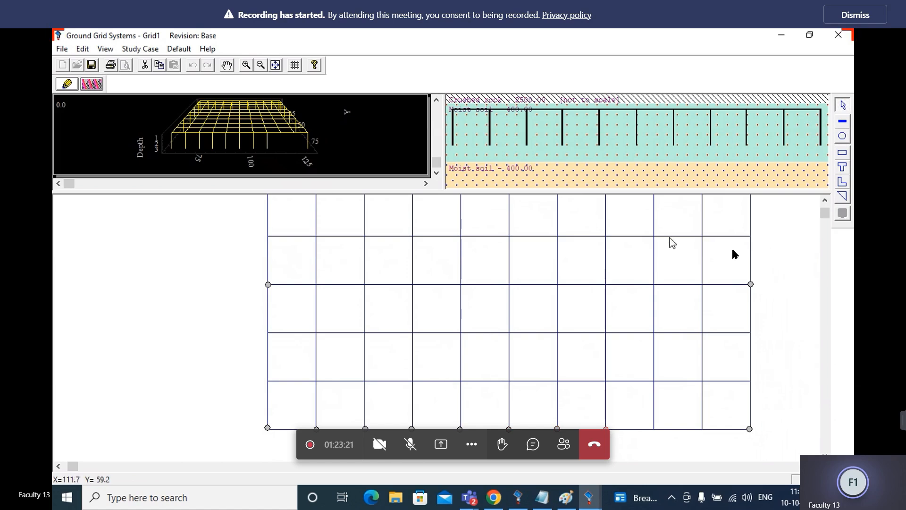
left_click(843, 137)
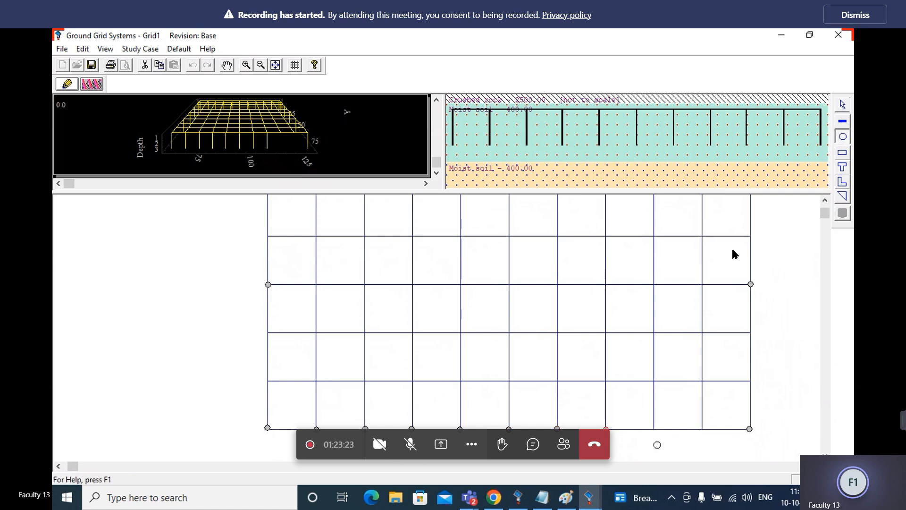
left_click(653, 431)
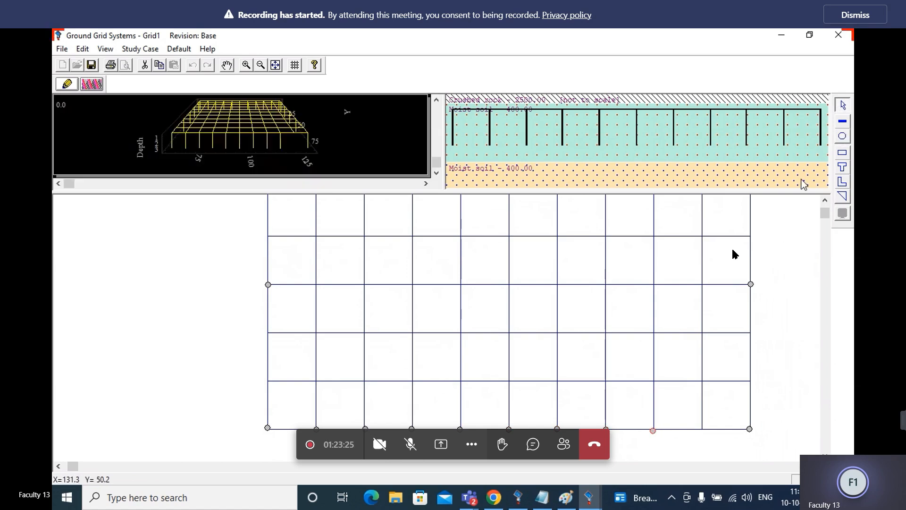
left_click(843, 136)
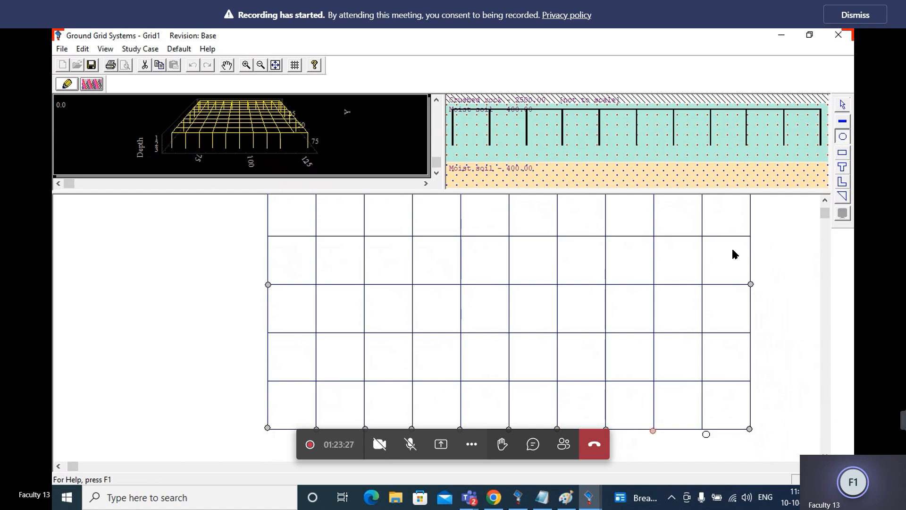
left_click(703, 431)
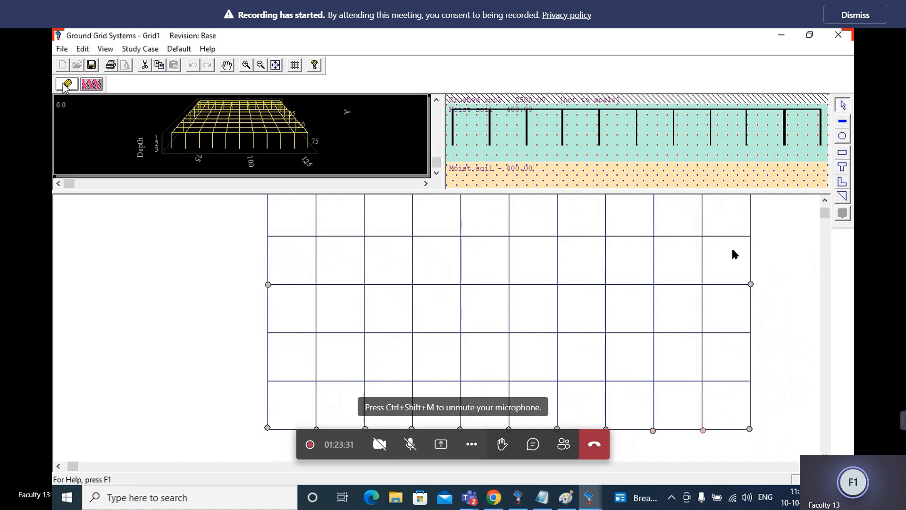
Rerun the ground grid calculation with the added lower-edge rods and check the touch and step voltage summary
left_click(91, 84)
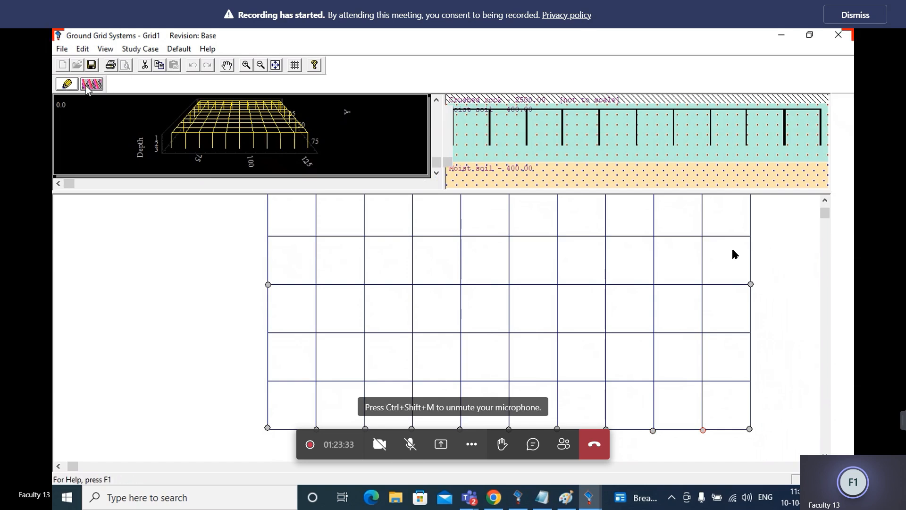
left_click(839, 109)
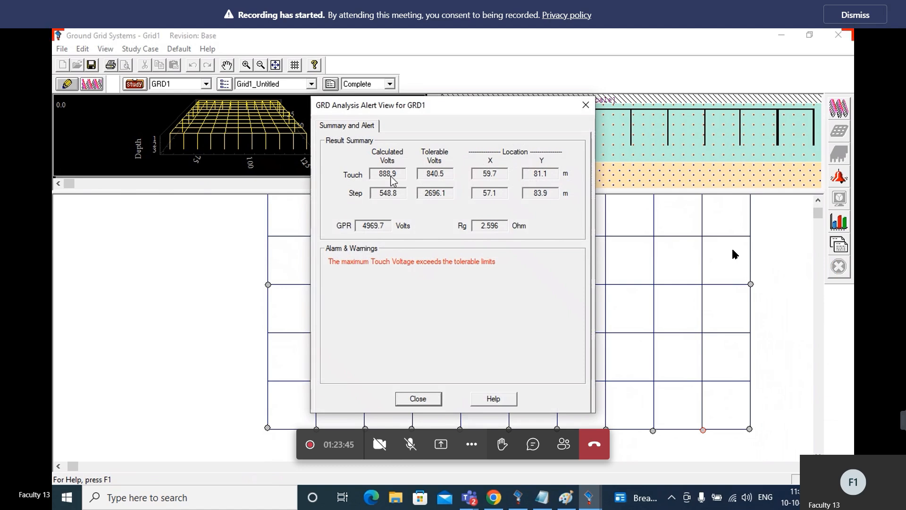
left_click(418, 399)
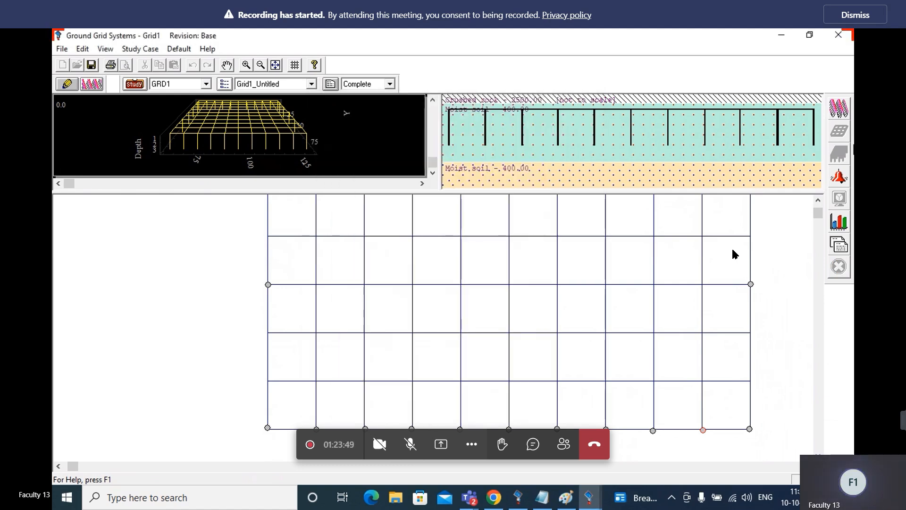
Place ground rods at both ends of the tenth and ninth horizontal conductors from the grid's upper edge
left_click(66, 85)
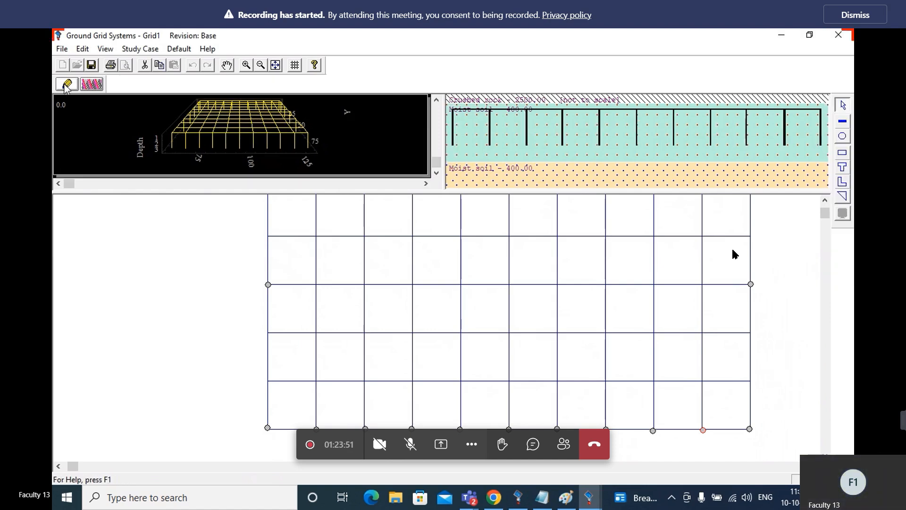
left_click(843, 136)
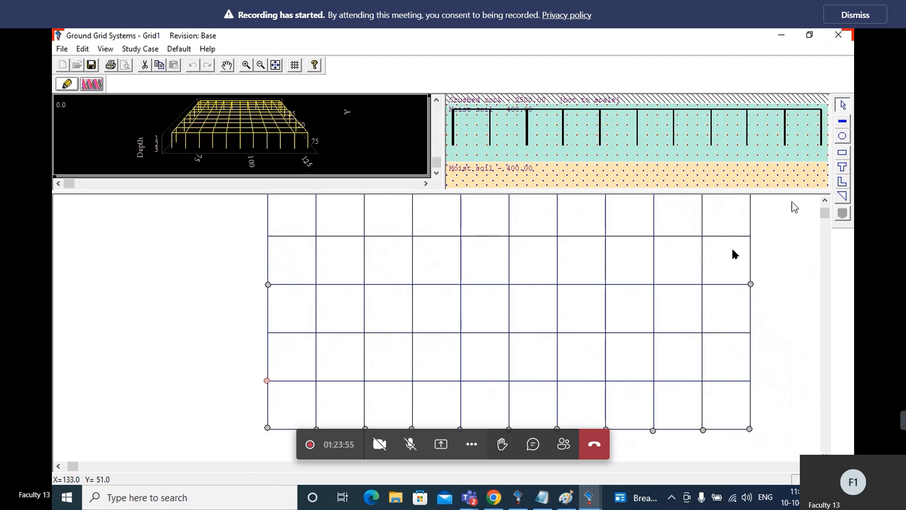
left_click(843, 137)
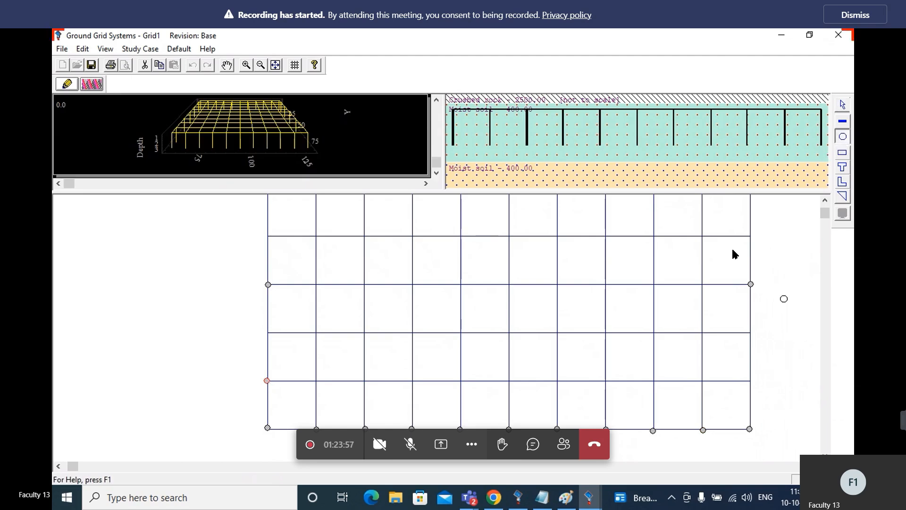
left_click(750, 381)
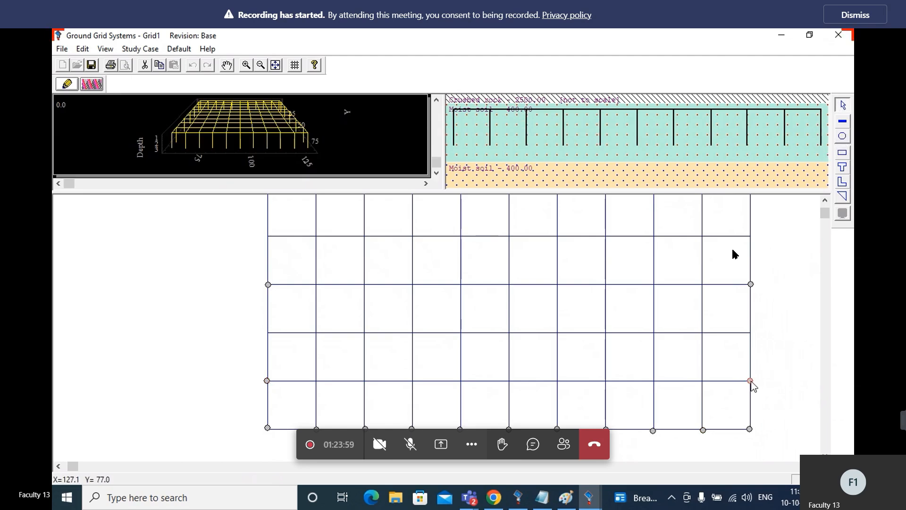
left_click(844, 137)
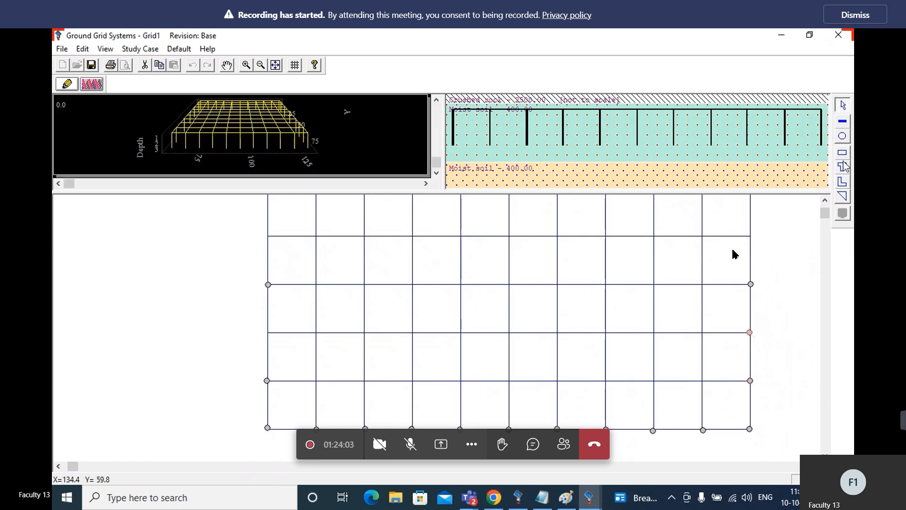
left_click(750, 333)
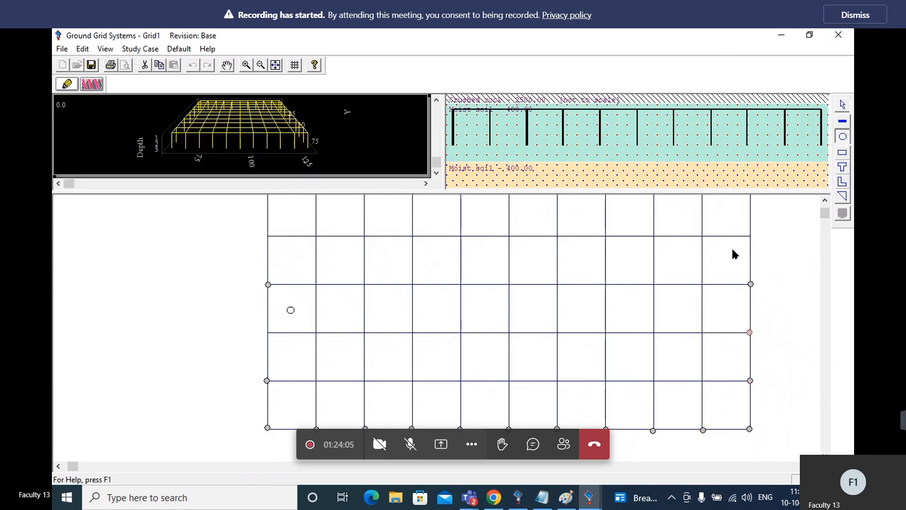
left_click(269, 332)
Place a ground rod at both ends of the seventh horizontal conductor from the grid's upper edge
left_click(825, 200)
left_click(824, 199)
left_click(825, 200)
left_click(825, 199)
left_click(824, 200)
left_click(825, 200)
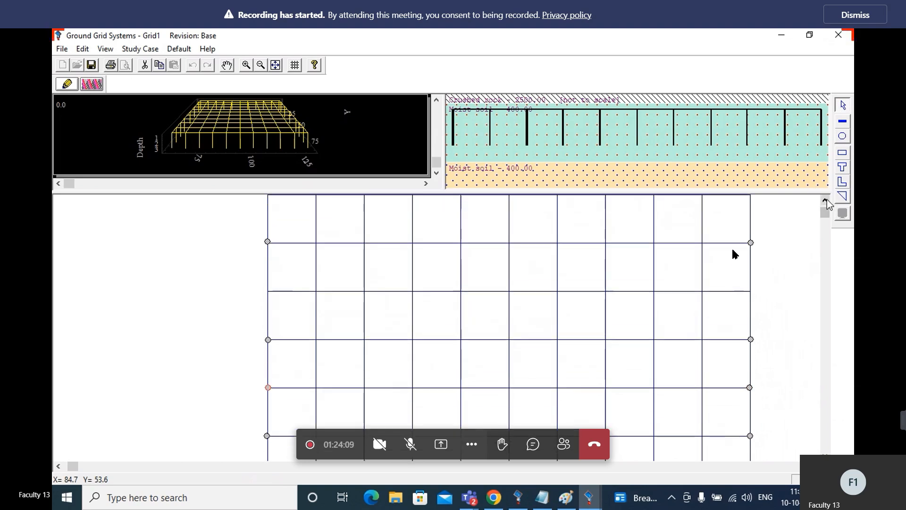
left_click(824, 200)
left_click(842, 137)
left_click(751, 296)
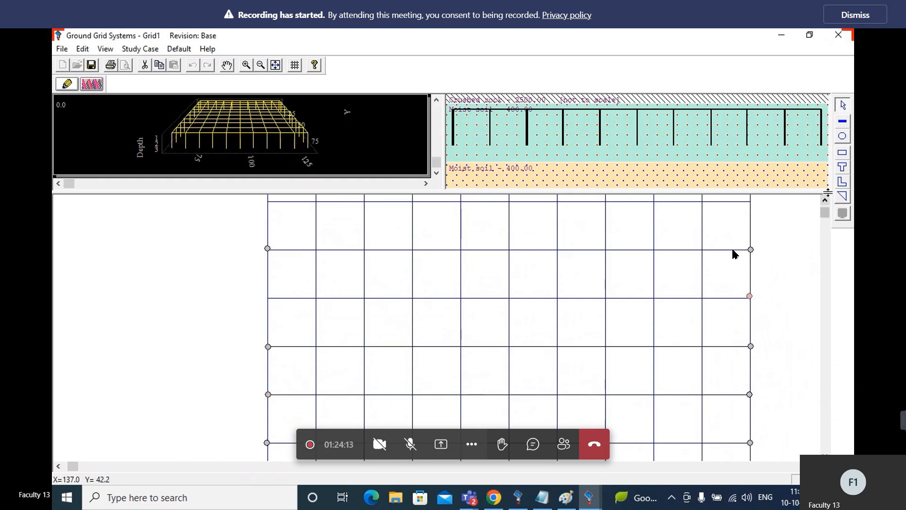
left_click(842, 136)
left_click(267, 297)
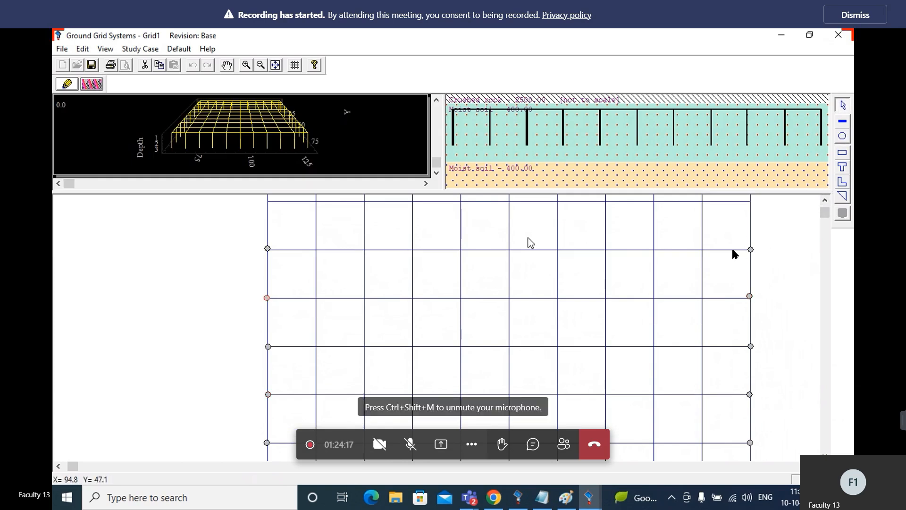
Place a ground rod at both ends of the fifth horizontal conductor from the grid's upper edge
left_click(825, 199)
left_click(825, 201)
left_click(824, 200)
left_click(824, 200)
left_click(825, 200)
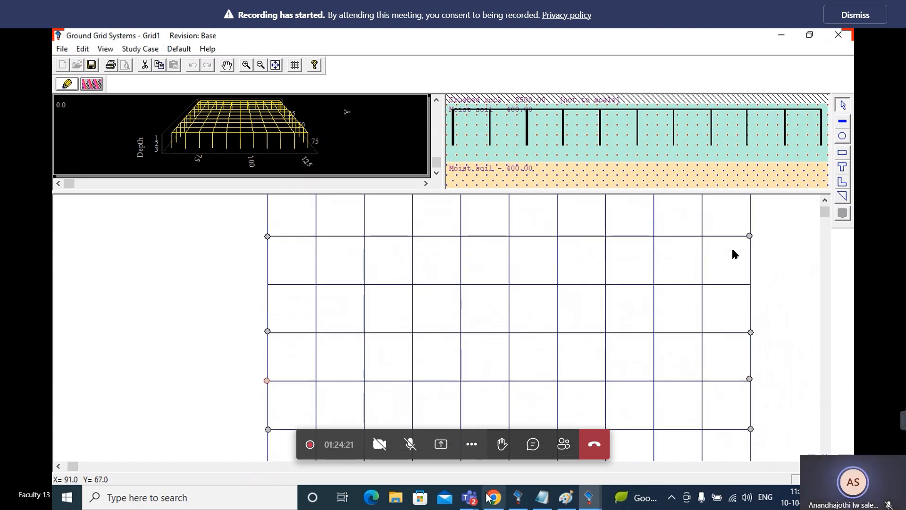
left_click(473, 502)
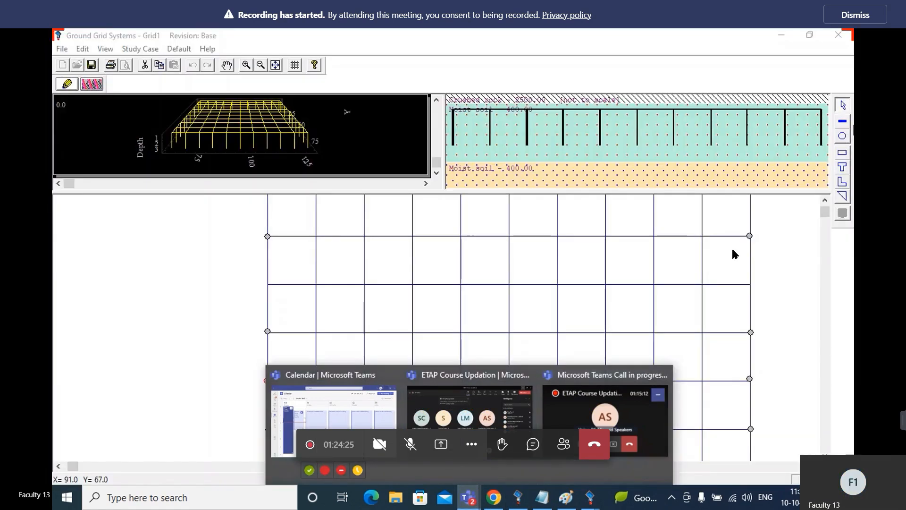
left_click(733, 254)
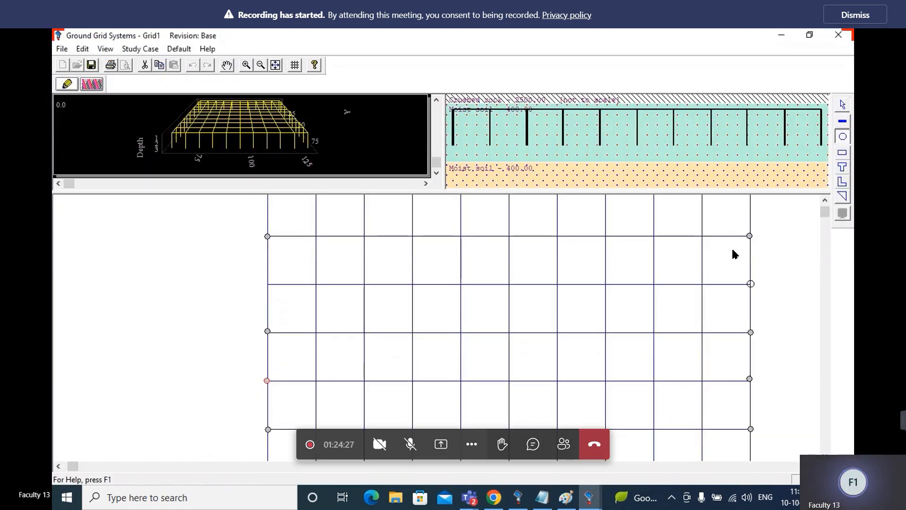
left_click(750, 283)
left_click(843, 137)
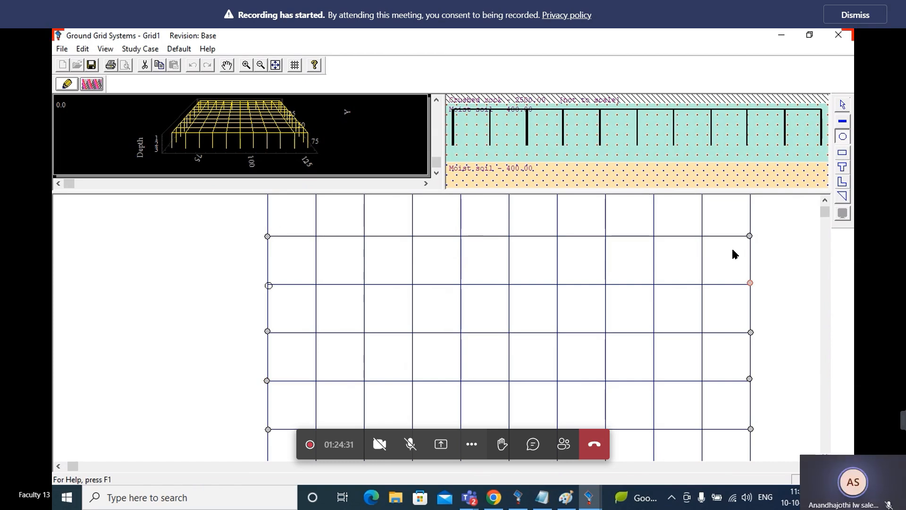
left_click(269, 285)
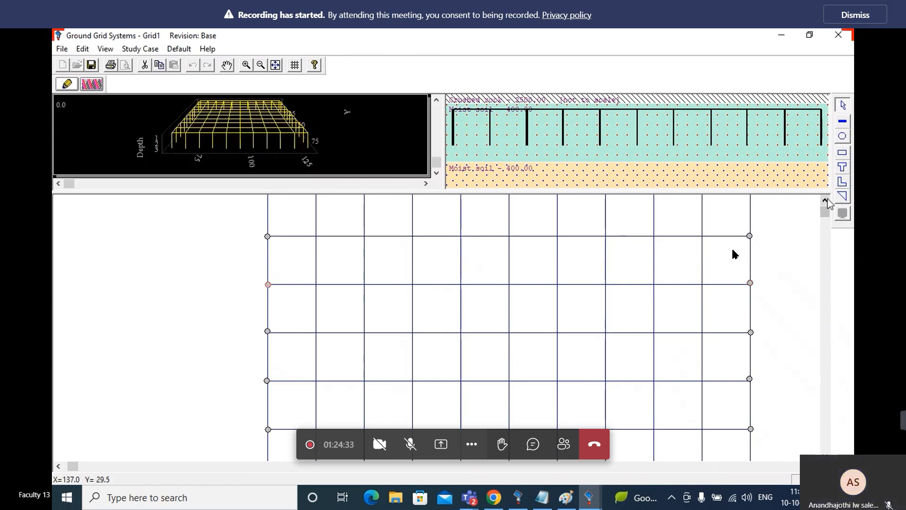
Place a ground rod at both ends of the third horizontal conductor from the grid's upper edge
left_click(824, 200)
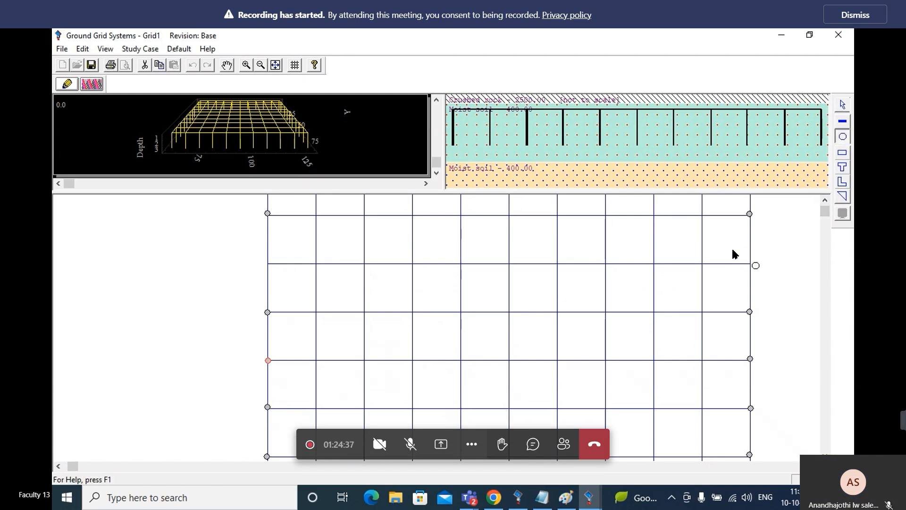
left_click(749, 266)
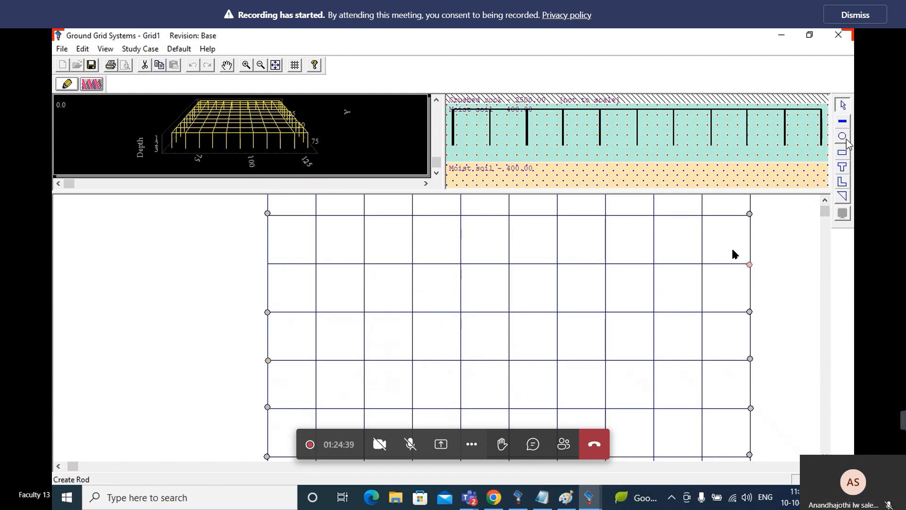
left_click(267, 264)
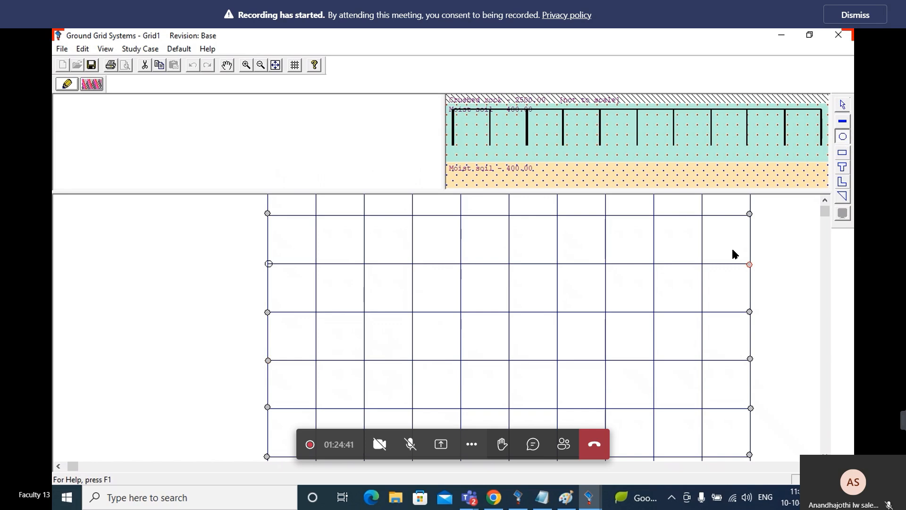
Rerun the ground grid calculation with the additional side rods and check the touch and step voltage summary
left_click(92, 84)
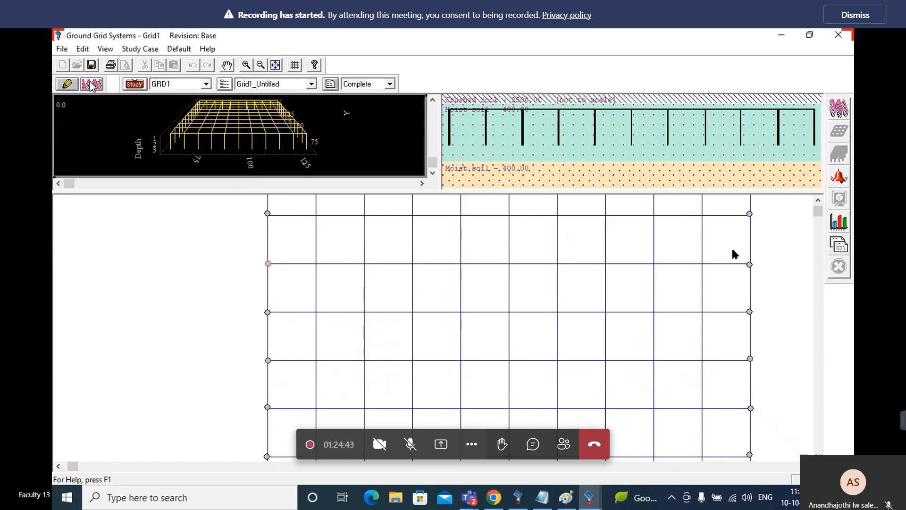
left_click(839, 108)
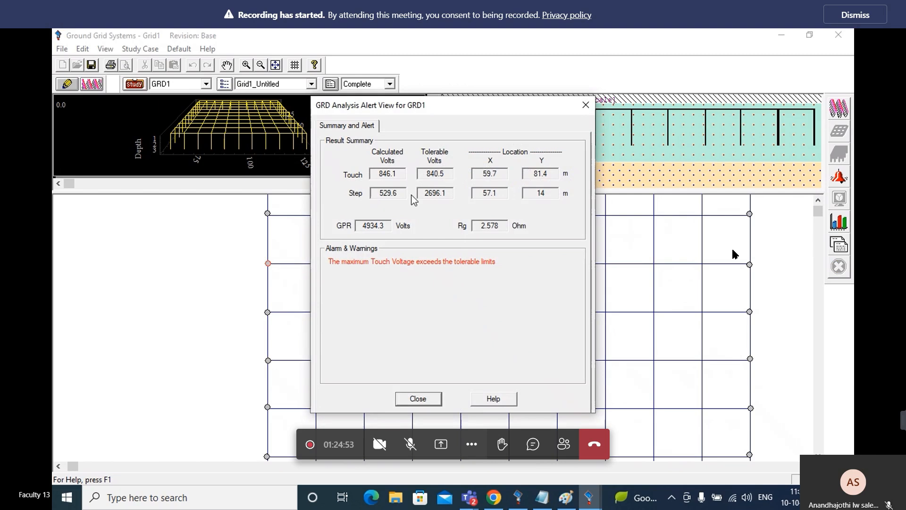
left_click(418, 399)
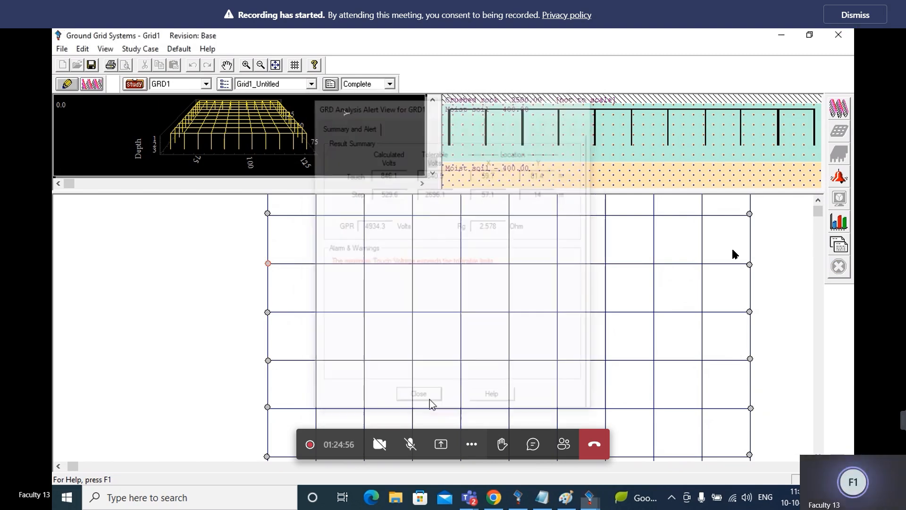
Review the conductor settings of the 70 m by 70 m FEM group without changing them
left_click(819, 202)
left_click(819, 203)
left_click(819, 202)
left_click(819, 202)
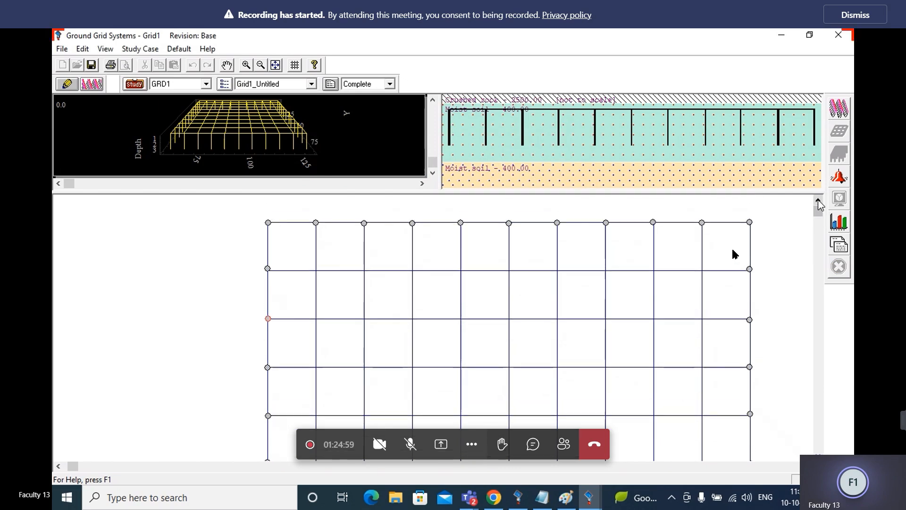
double_click(367, 242)
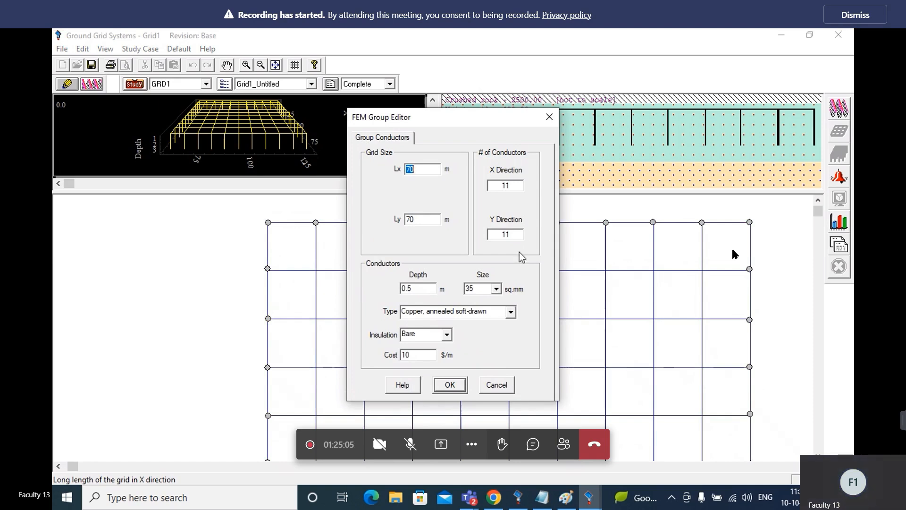
left_click(549, 117)
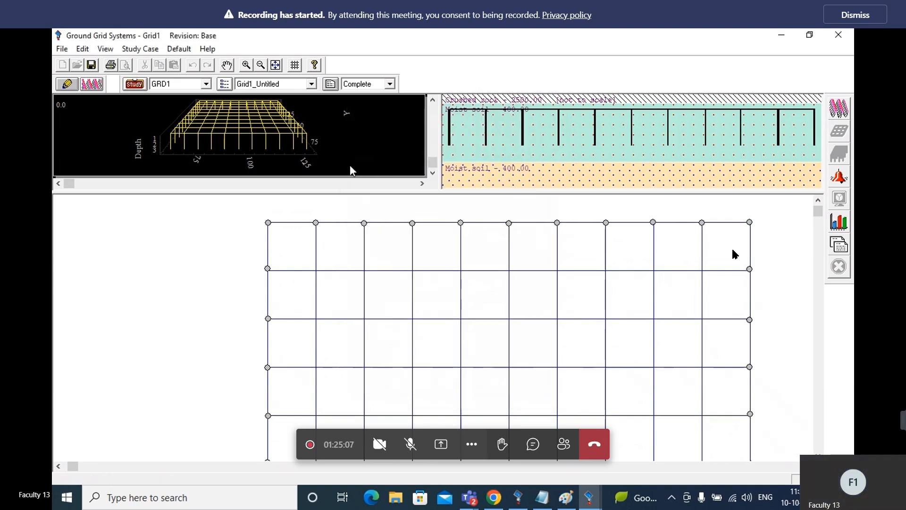
Review the default ground rod's length, diameter and material type
left_click(179, 49)
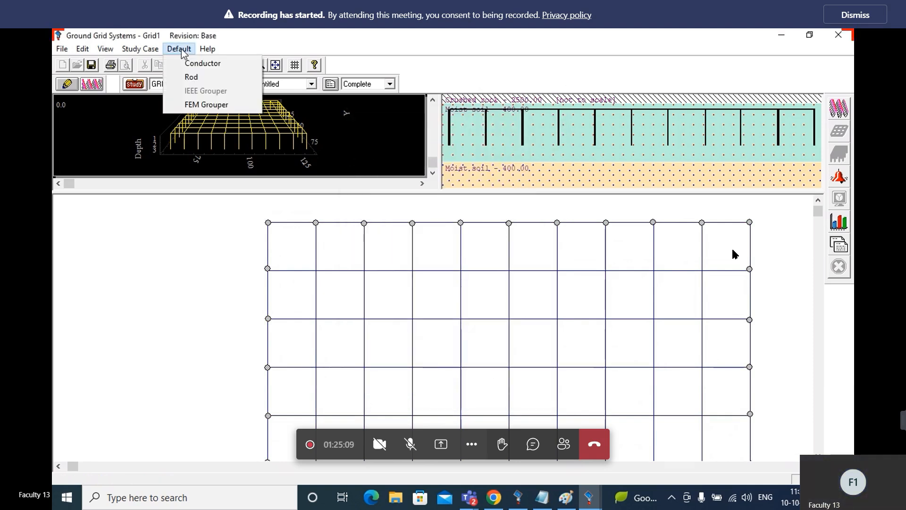
left_click(191, 78)
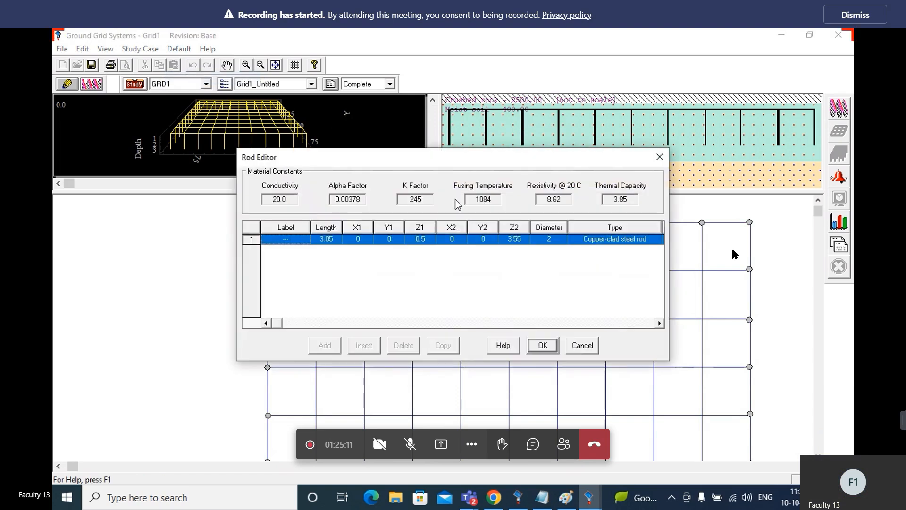
left_click(551, 239)
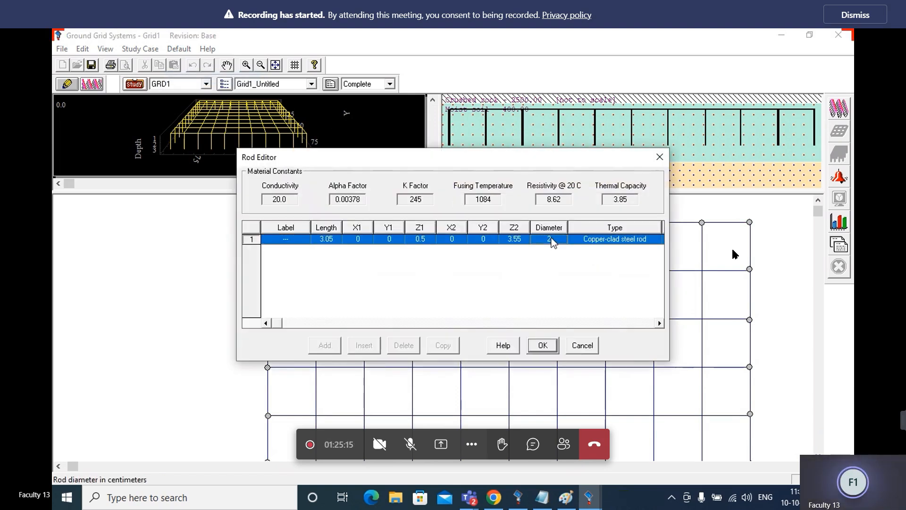
left_click(542, 345)
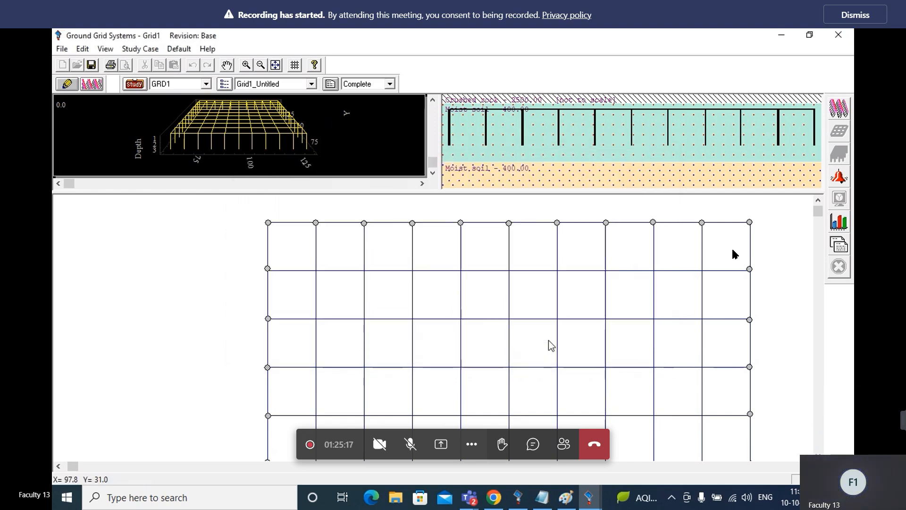
Return to grid editing and set the FEM group's conductor size to 50 sq.mm
left_click(67, 84)
left_click(67, 84)
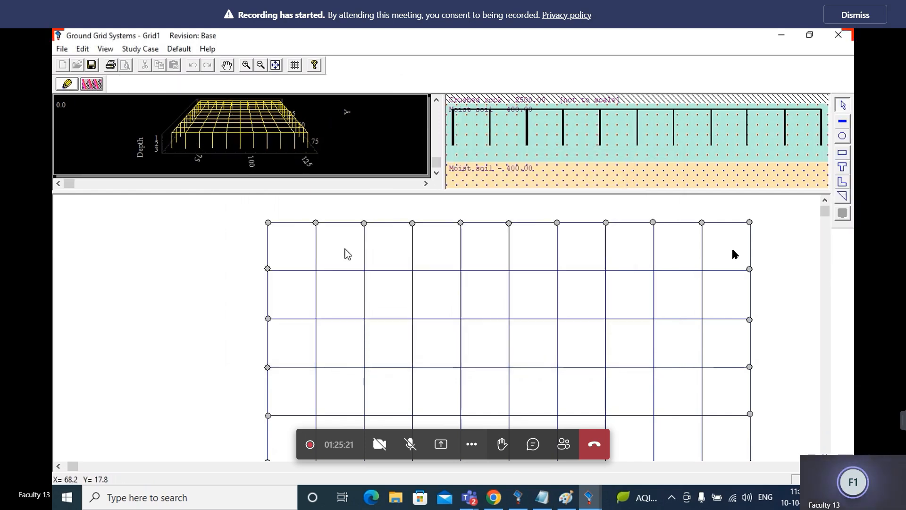
double_click(368, 269)
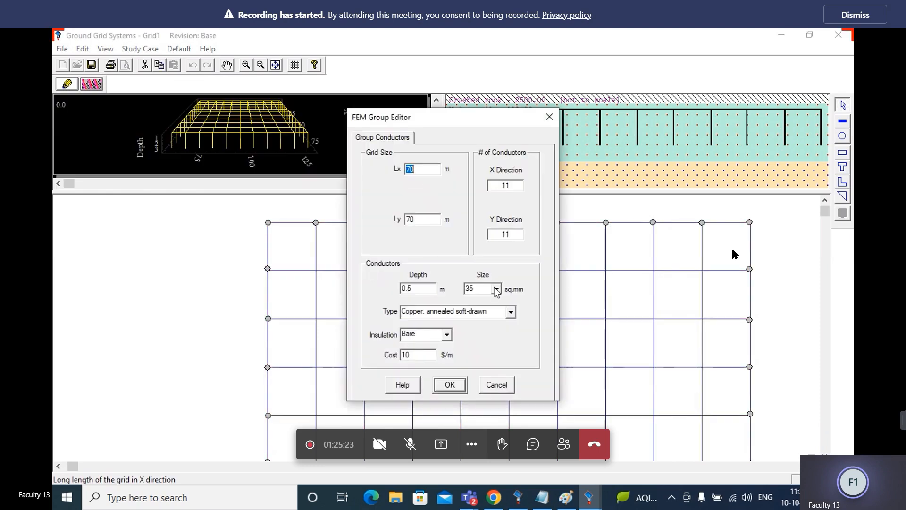
left_click(496, 289)
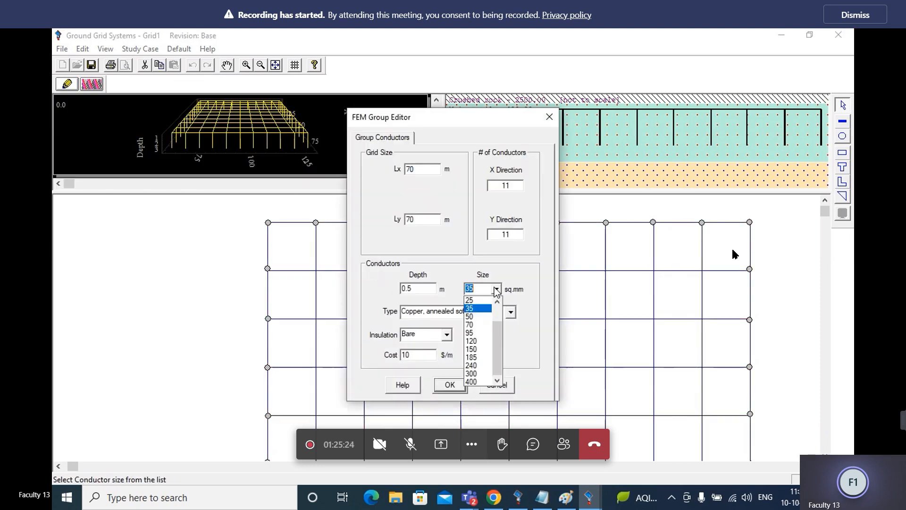
left_click(470, 324)
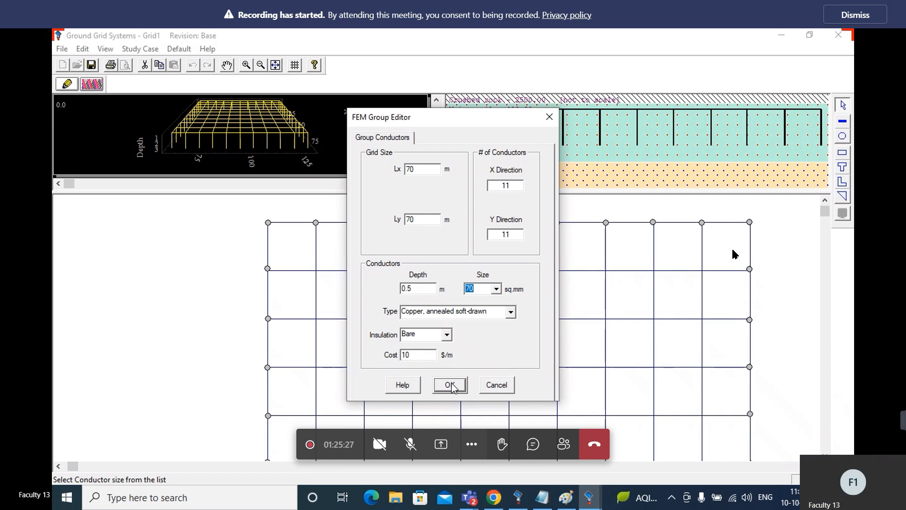
left_click(496, 288)
left_click(472, 316)
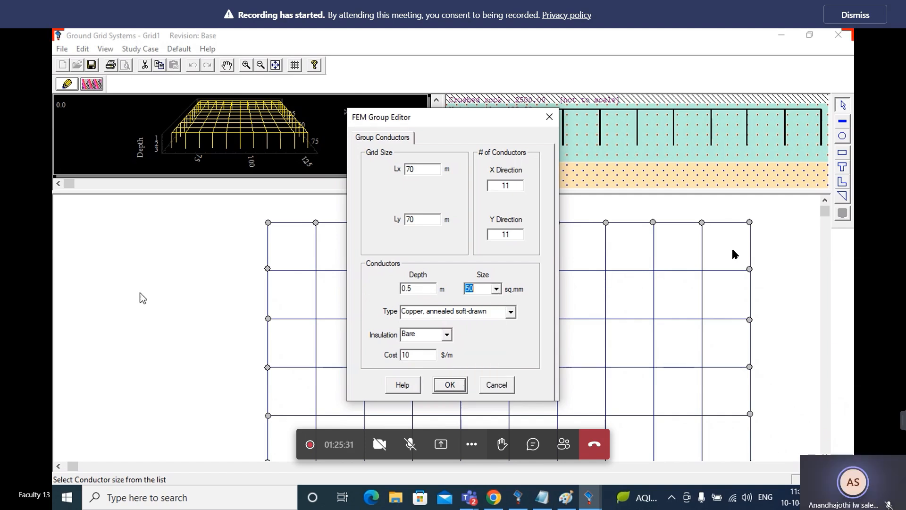
left_click(449, 385)
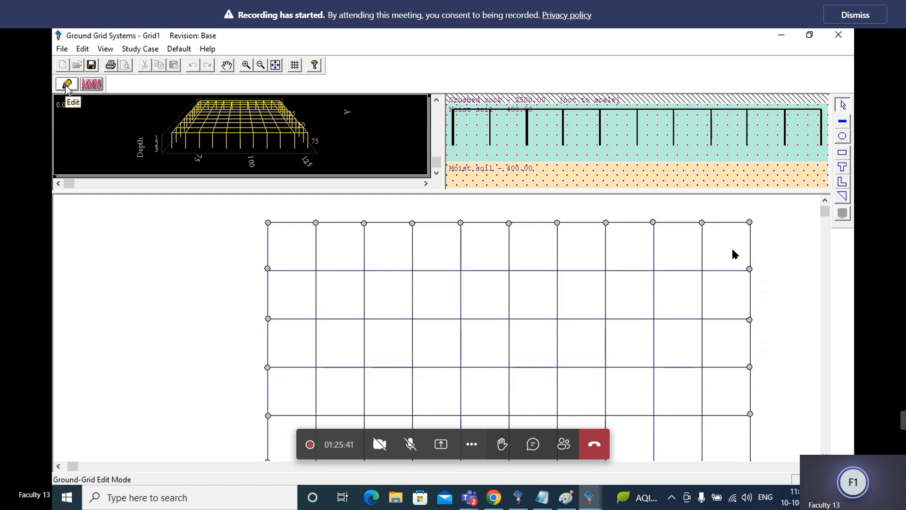
Rerun the ground grid calculation with the new conductor size and check the touch and step voltages against their tolerable limits
left_click(92, 84)
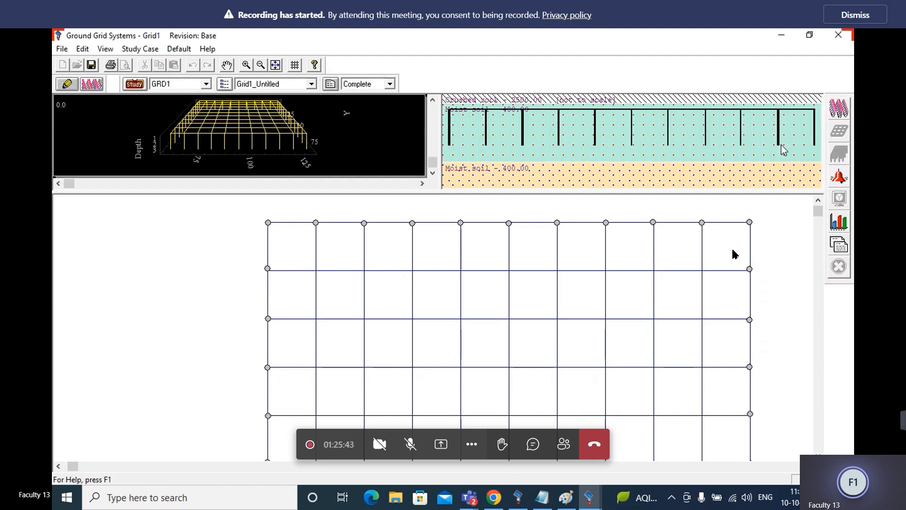
left_click(843, 110)
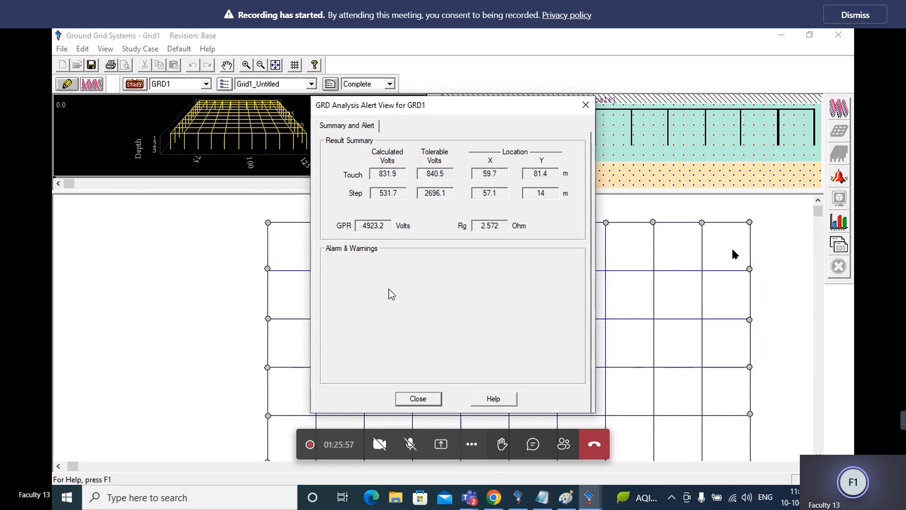
left_click(426, 399)
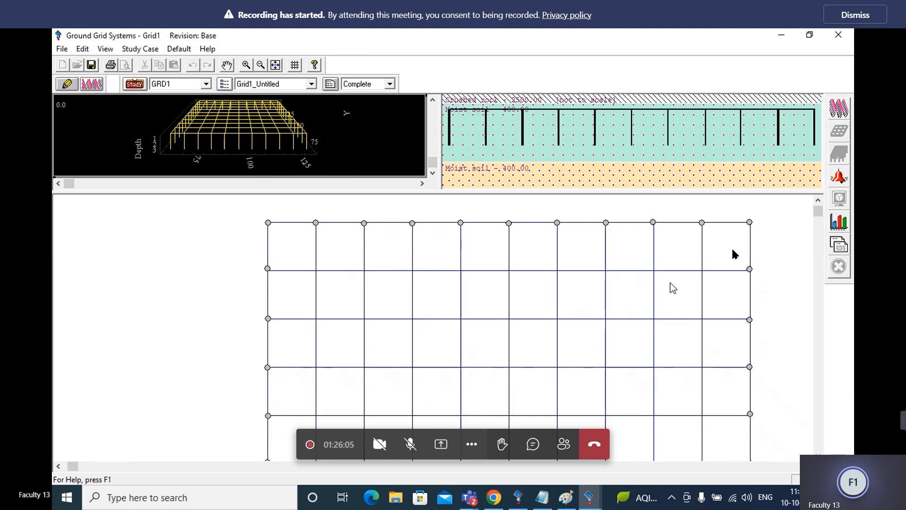
Plot only the touch and step voltage profiles in 3D and examine the step potential profile from another tilt angle
left_click(840, 222)
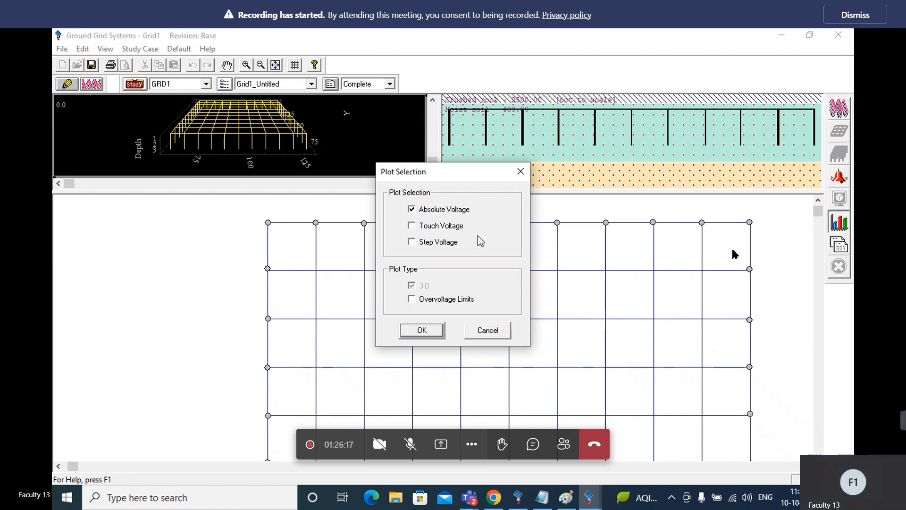
left_click(412, 226)
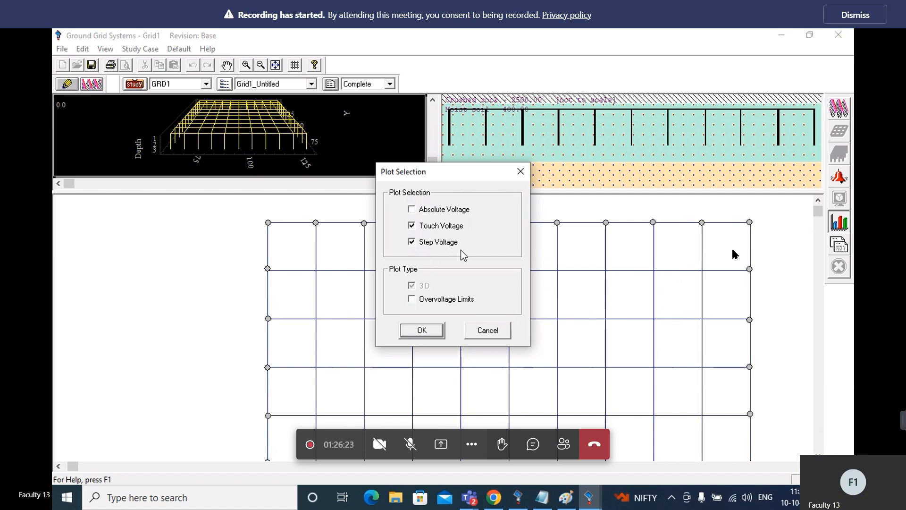
left_click(422, 333)
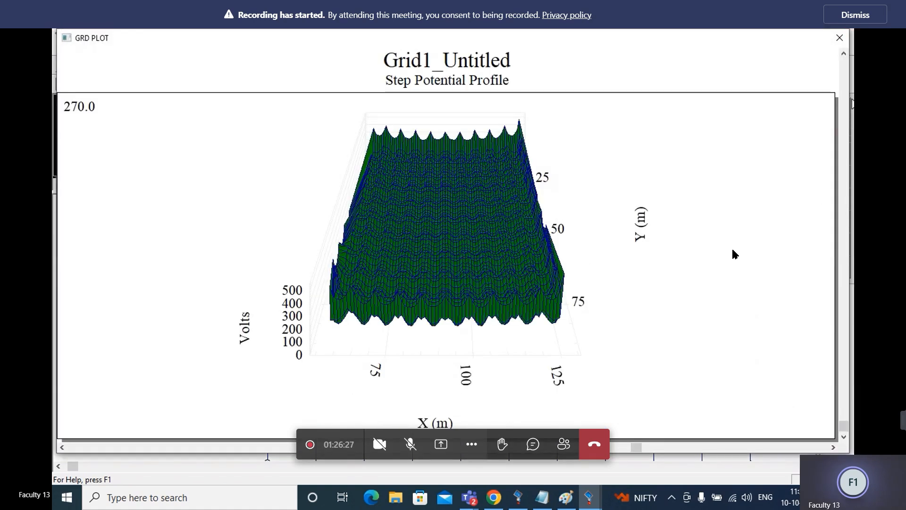
left_click(844, 82)
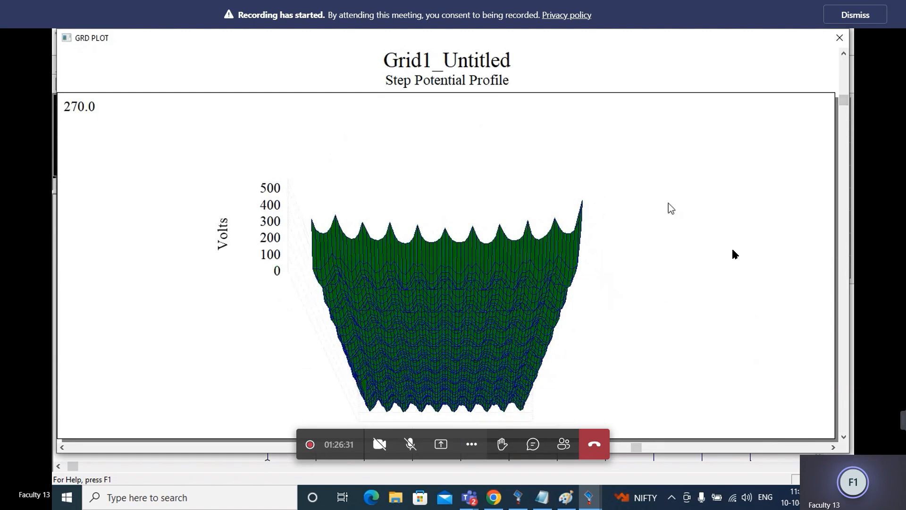
left_click(845, 66)
left_click(840, 41)
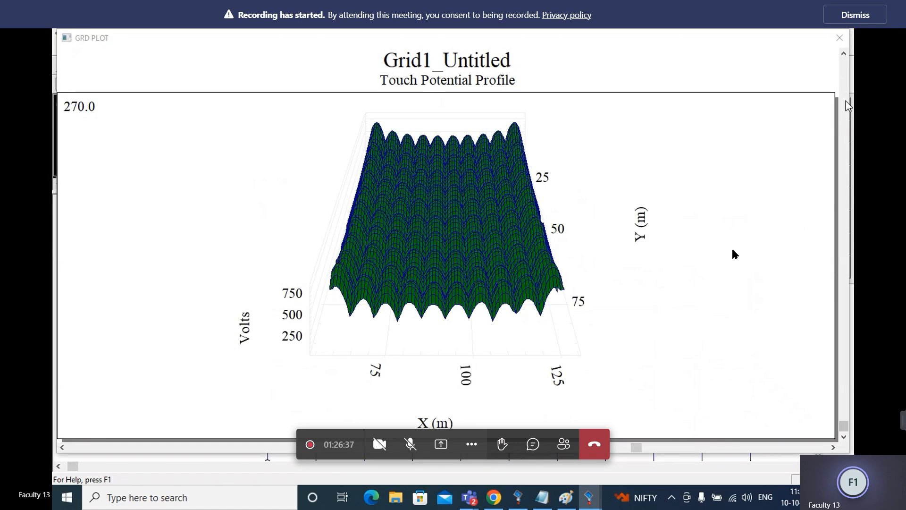
Examine the 3D touch potential profile from a lower viewing angle and close the plot
left_click(845, 101)
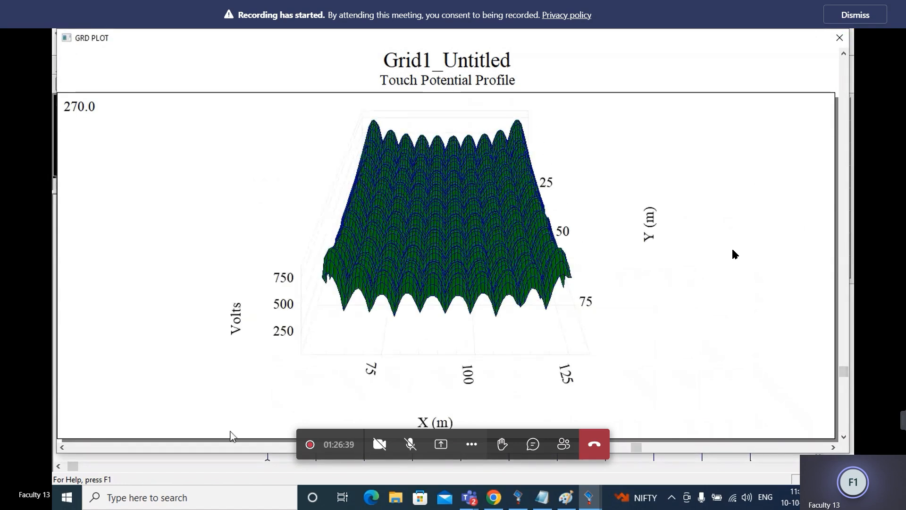
left_click_drag(73, 466, 220, 466)
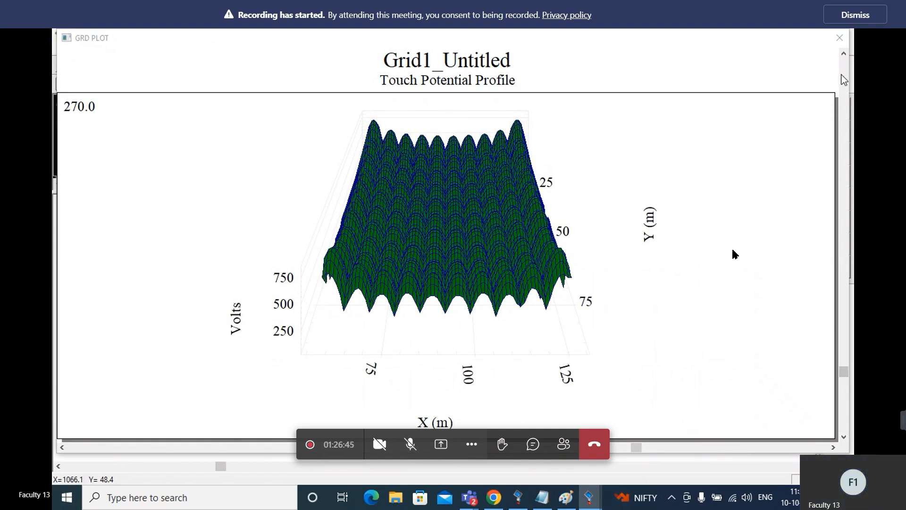
left_click(841, 149)
left_click(840, 149)
mouse_move(844, 208)
left_mouse_down()
mouse_move(842, 113)
mouse_move(852, 287)
left_mouse_up()
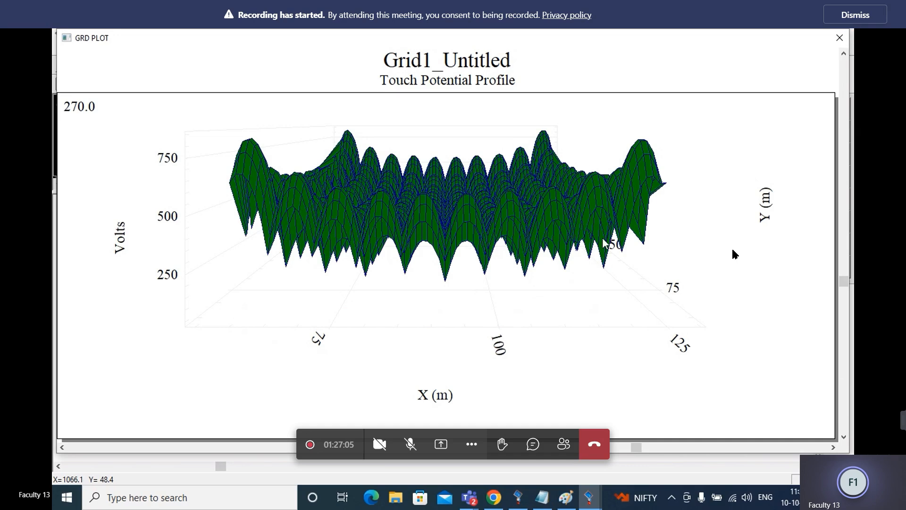
left_click(836, 38)
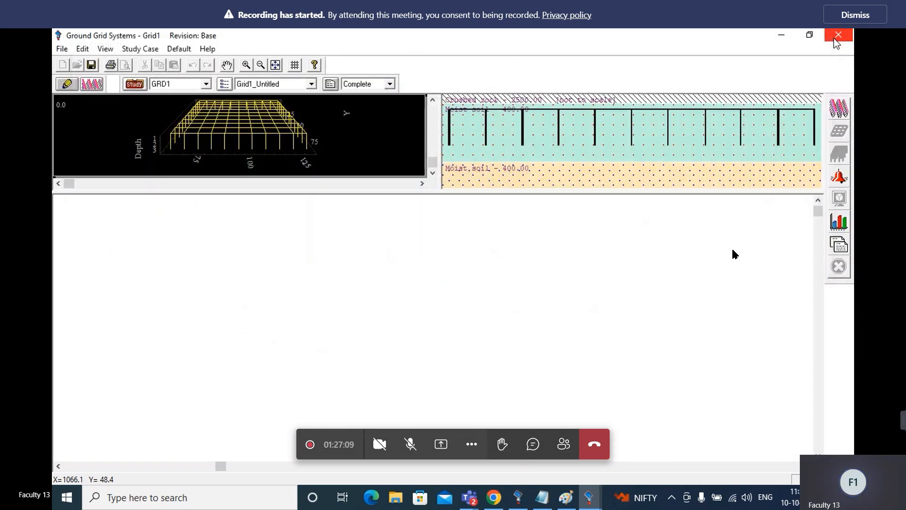
Plot the absolute, touch and step voltage profiles together and look through each 3D plot
left_click(838, 225)
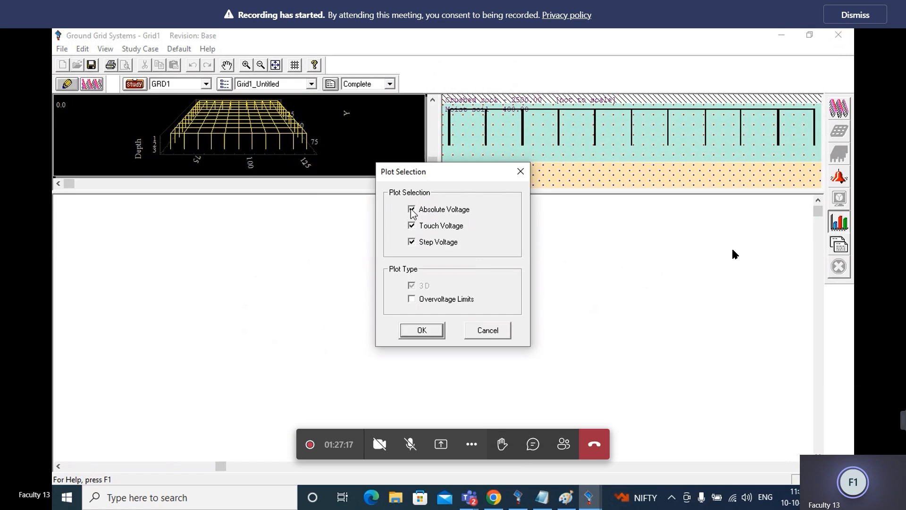
left_click(424, 334)
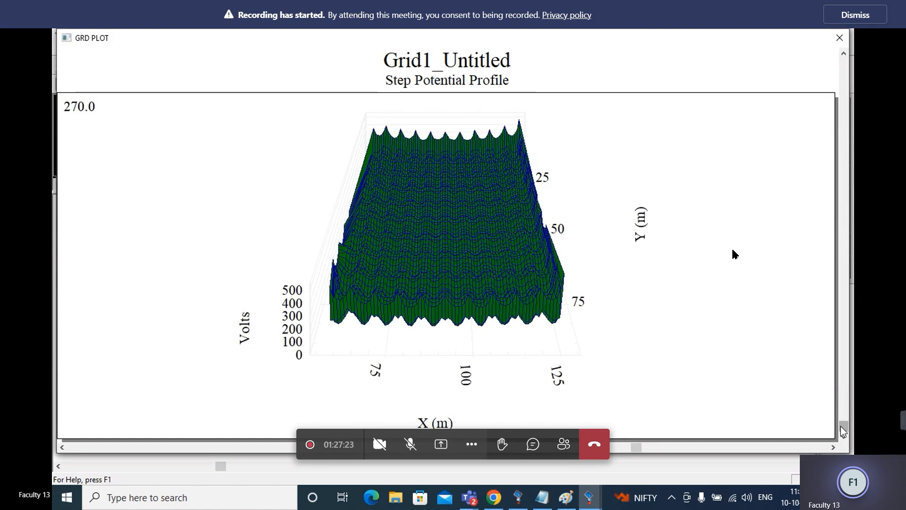
left_click_drag(843, 430, 843, 315)
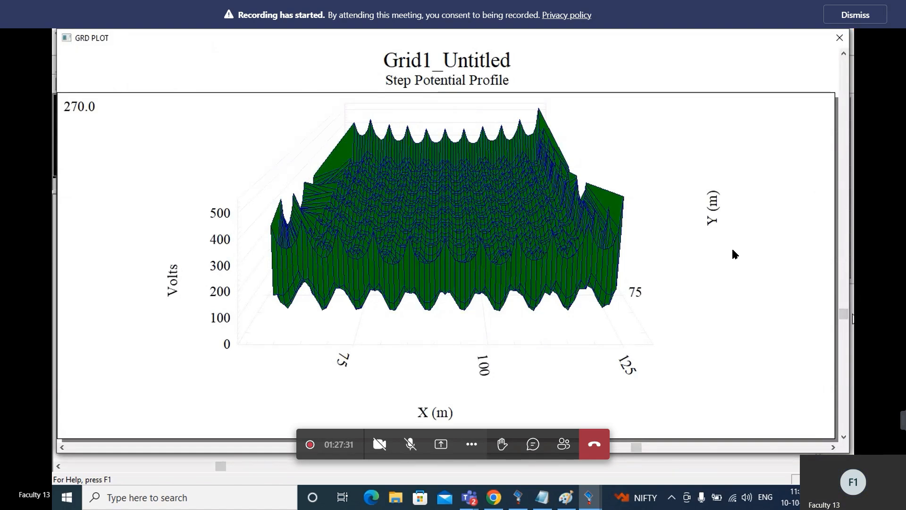
left_click(840, 38)
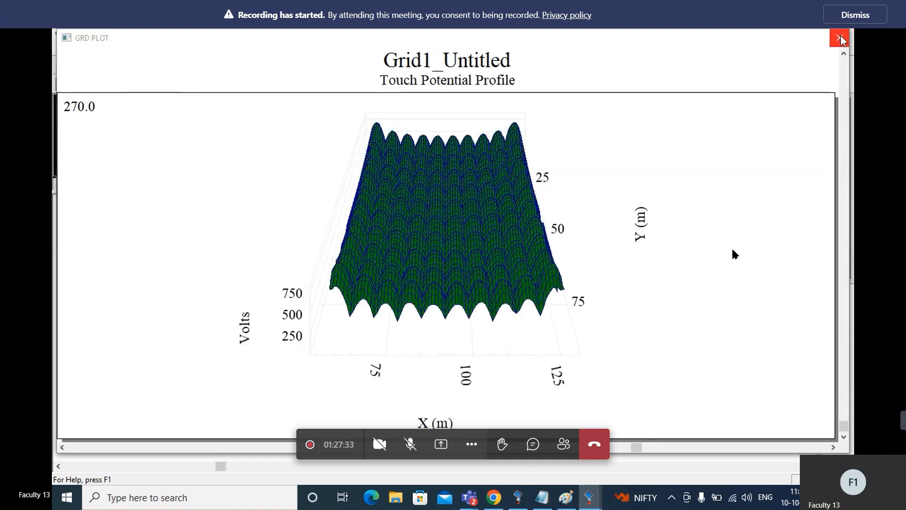
left_click(840, 38)
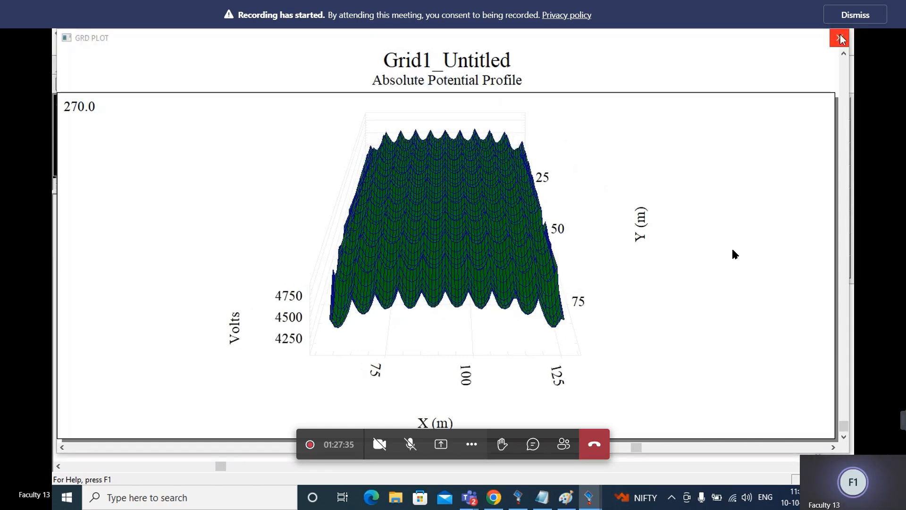
left_click(840, 38)
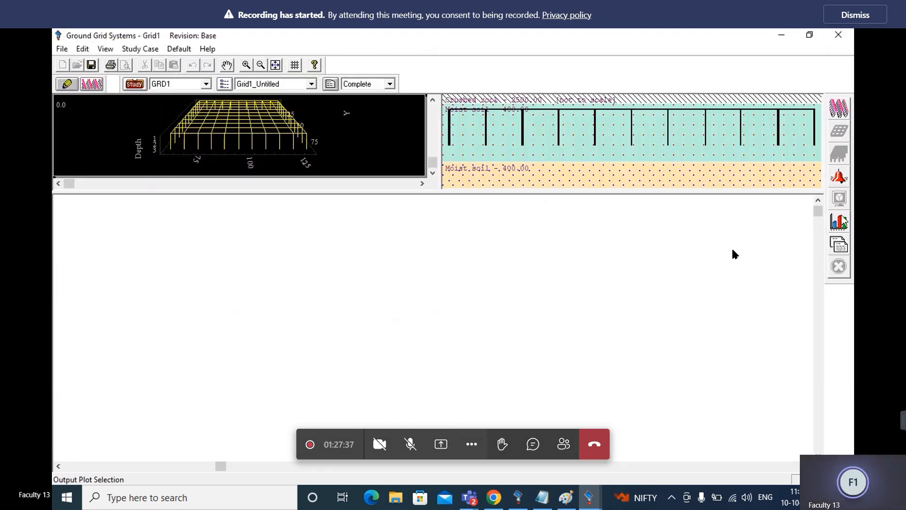
Plot the absolute, touch and step voltage profiles with overvoltage limits enabled and examine the colour-coded results
left_click(838, 221)
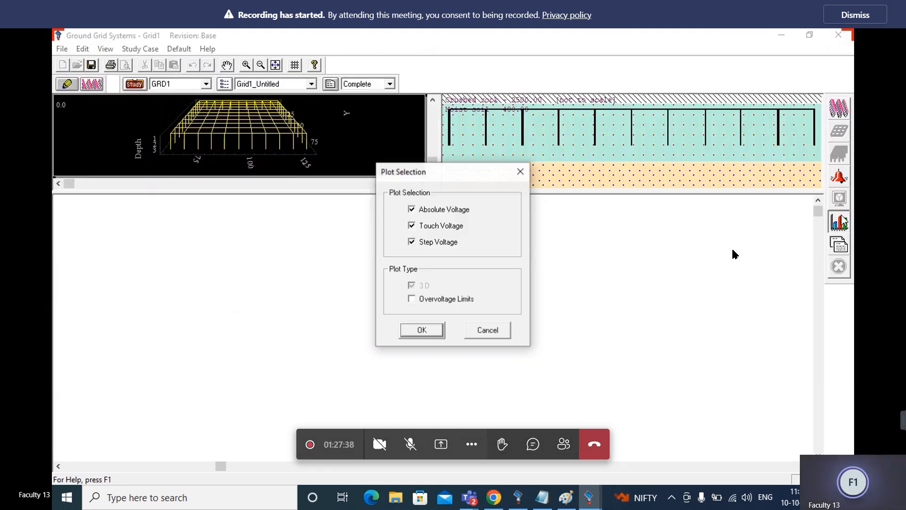
left_click(412, 299)
left_click(417, 333)
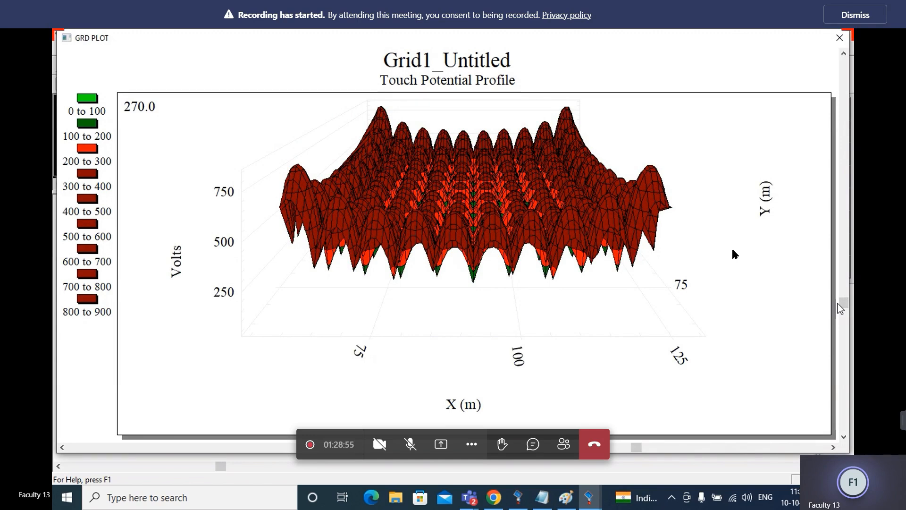
left_click(839, 38)
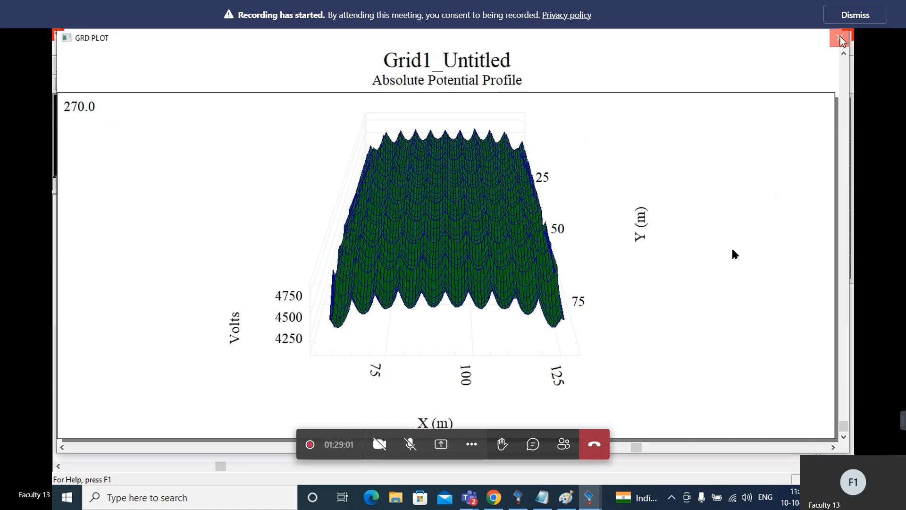
left_click(840, 38)
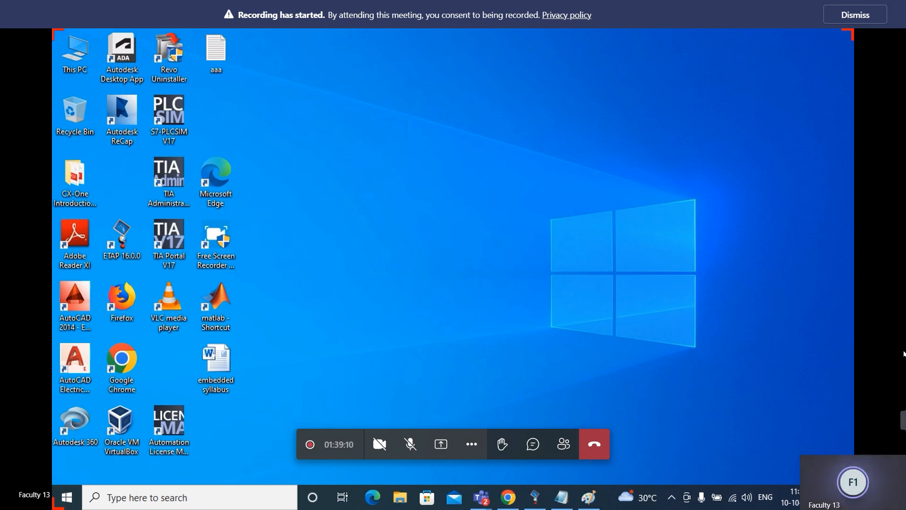
Switch to ETAP, run a load flow calculation on the one-line diagram OLV2 and return it to Edit mode
mouse_move(537, 497)
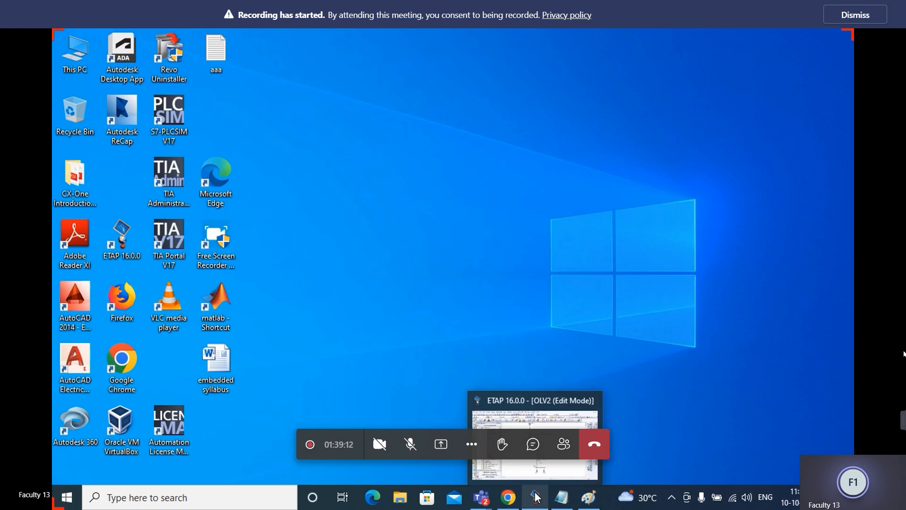
left_click(547, 455)
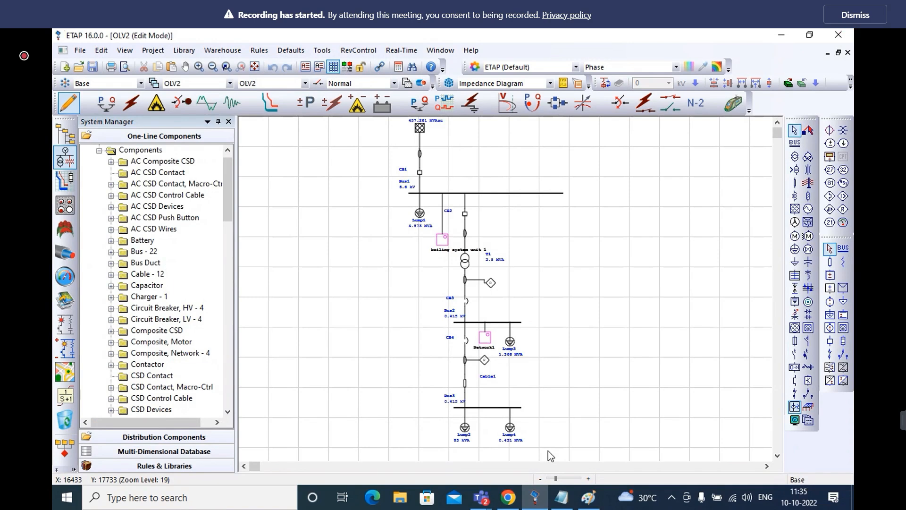
left_click(199, 68)
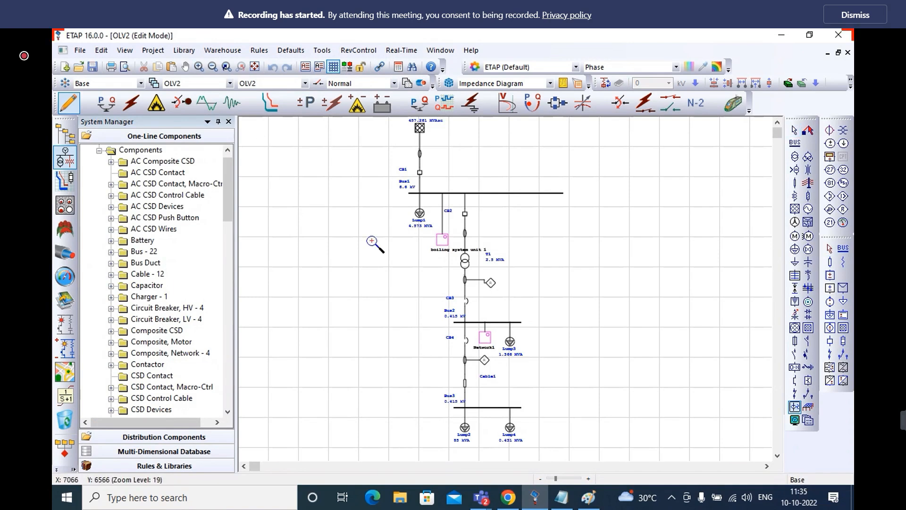
left_click(410, 259)
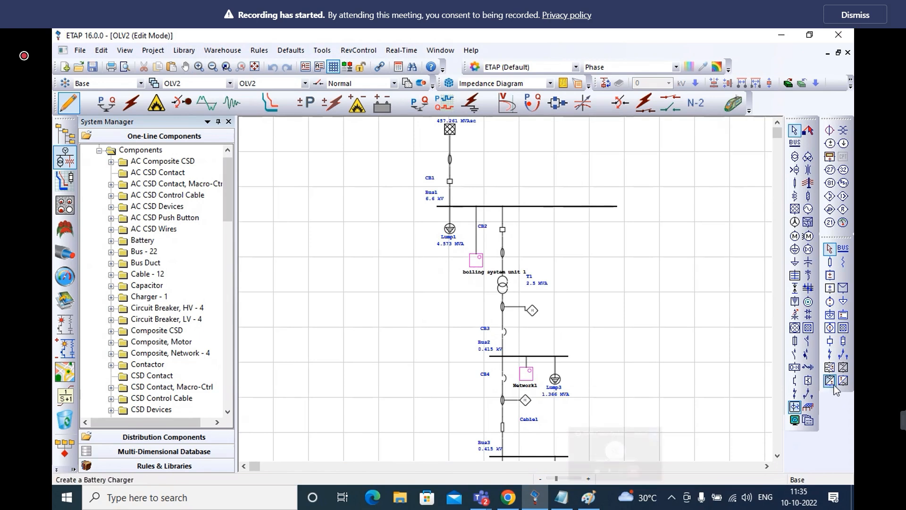
scroll(778, 457, "down", 3)
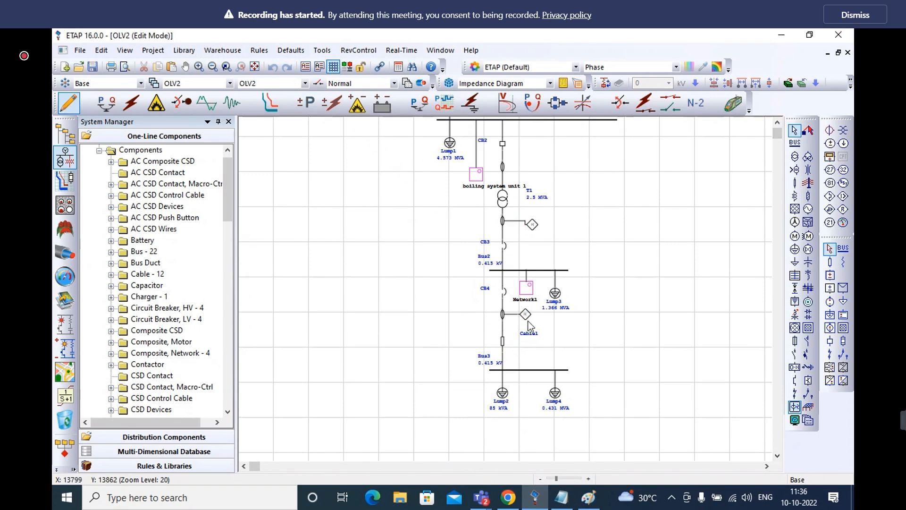
left_click(101, 104)
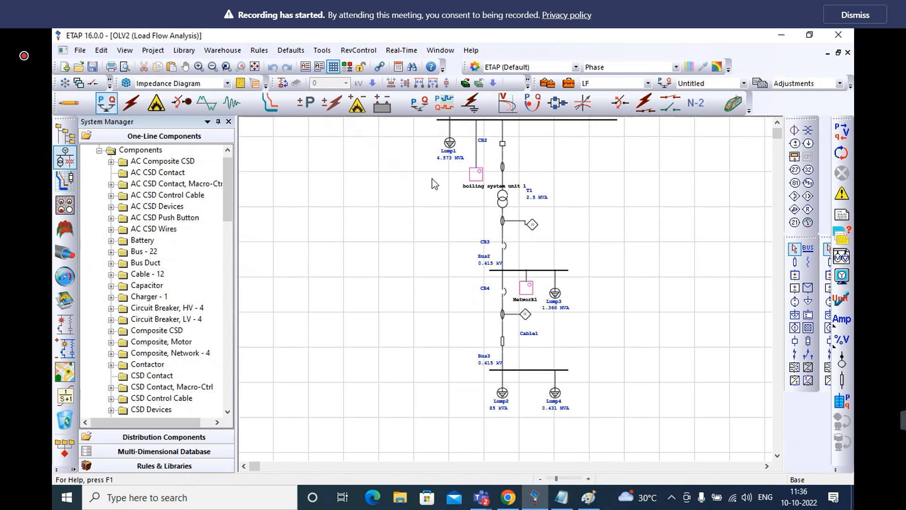
left_click(842, 131)
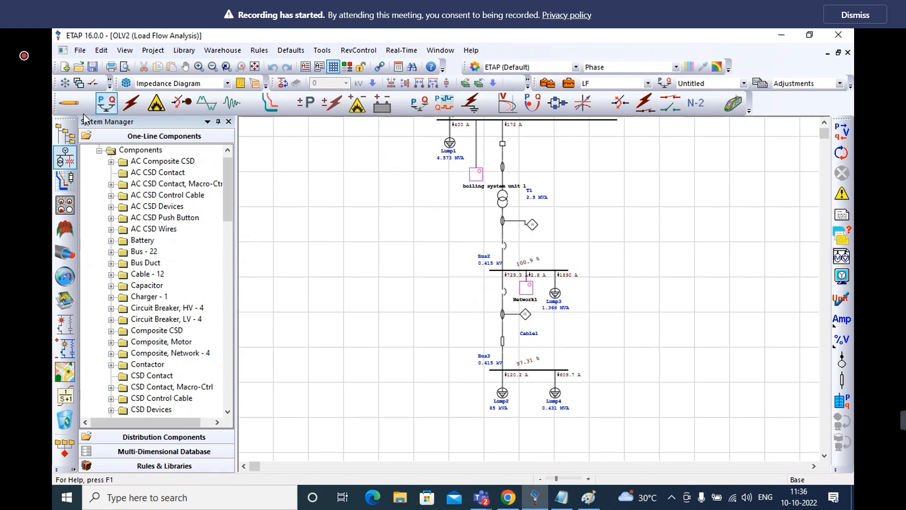
left_click(72, 104)
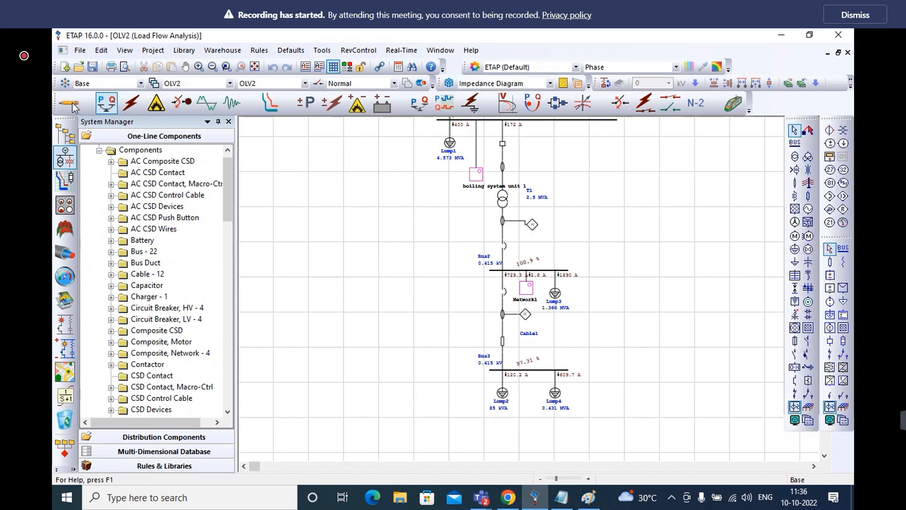
Review and accept the SCIEC short-circuit study case and run the 3-phase device duty calculation per IEC 60909
left_click(132, 106)
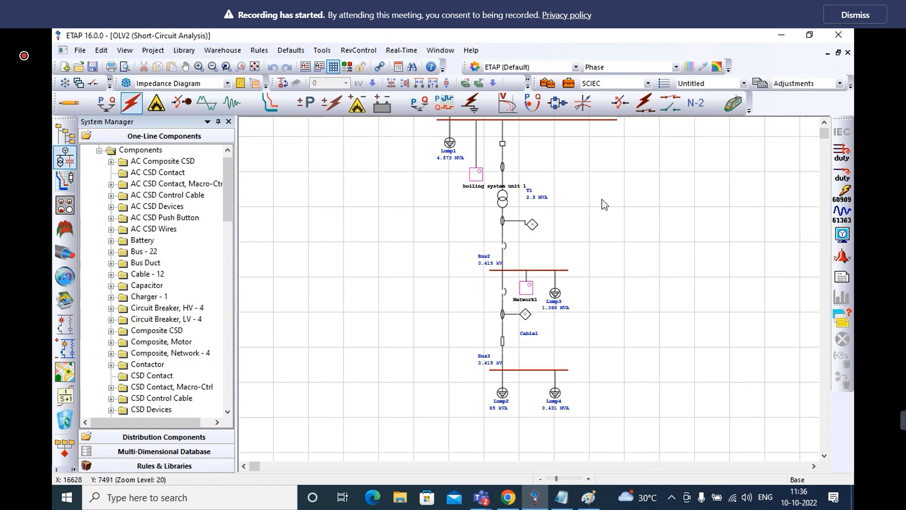
left_click(568, 84)
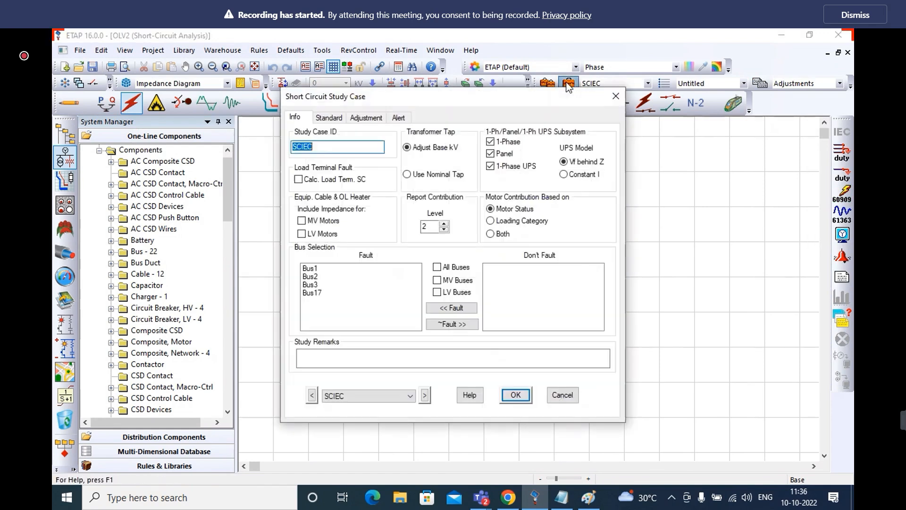
left_click(514, 395)
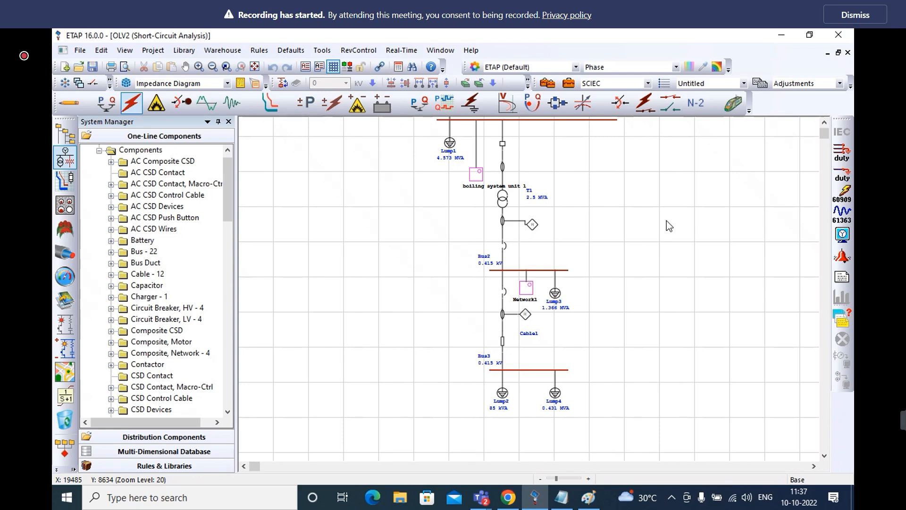
left_click(837, 157)
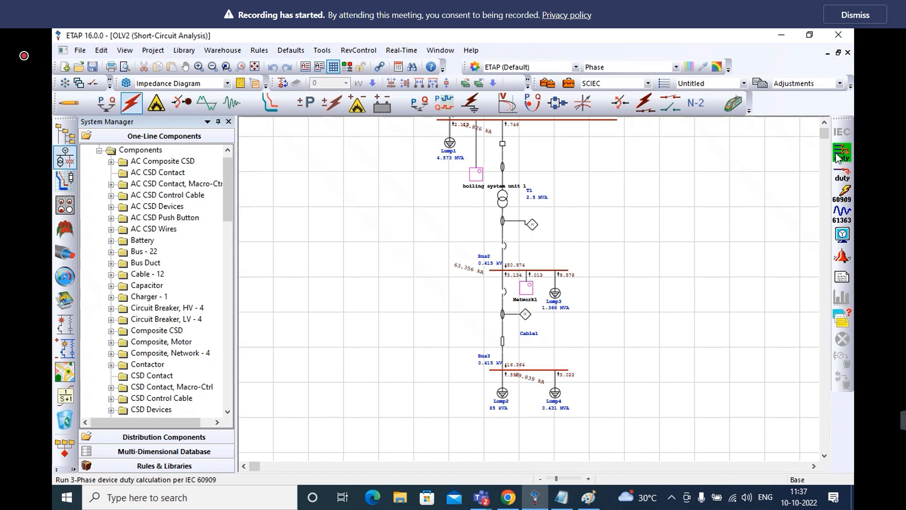
Move the fault current labels of Bus1 and Bus3 clear of the surrounding diagram elements
left_click(825, 123)
left_click(824, 123)
left_click(825, 123)
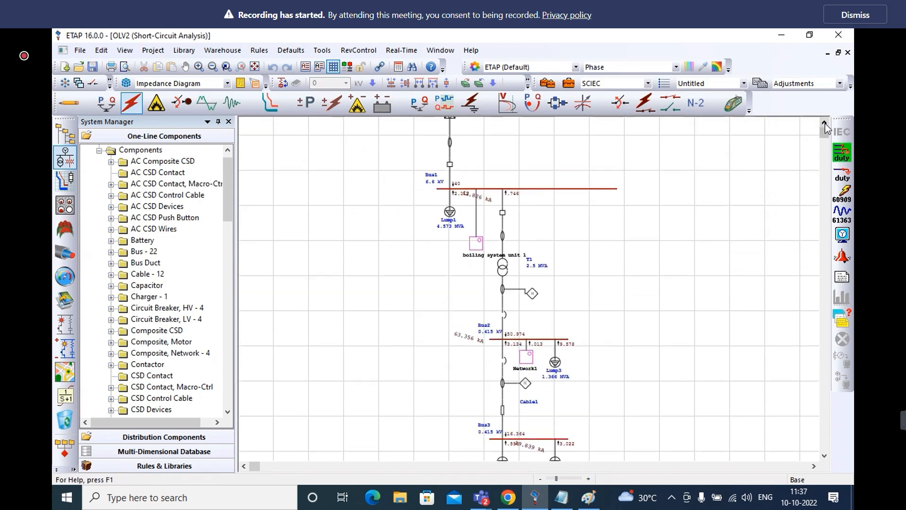
left_click_drag(484, 198, 425, 215)
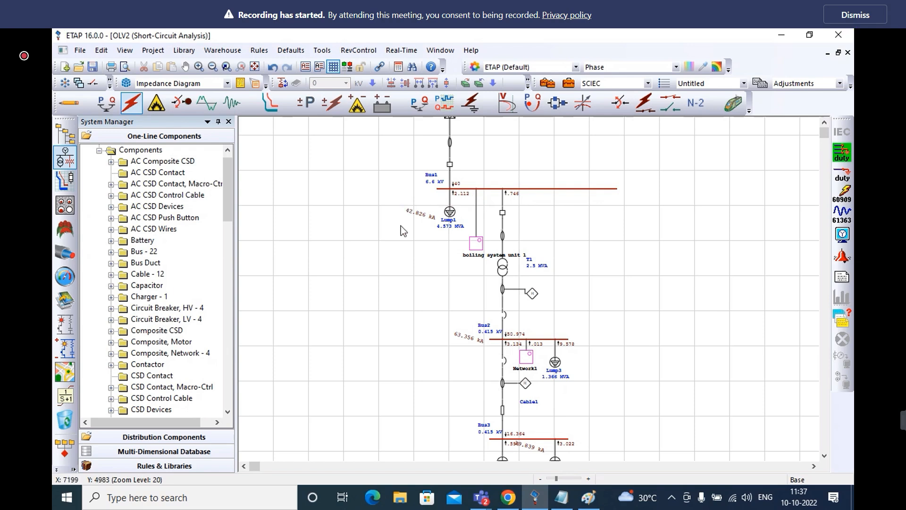
left_click_drag(532, 451, 604, 445)
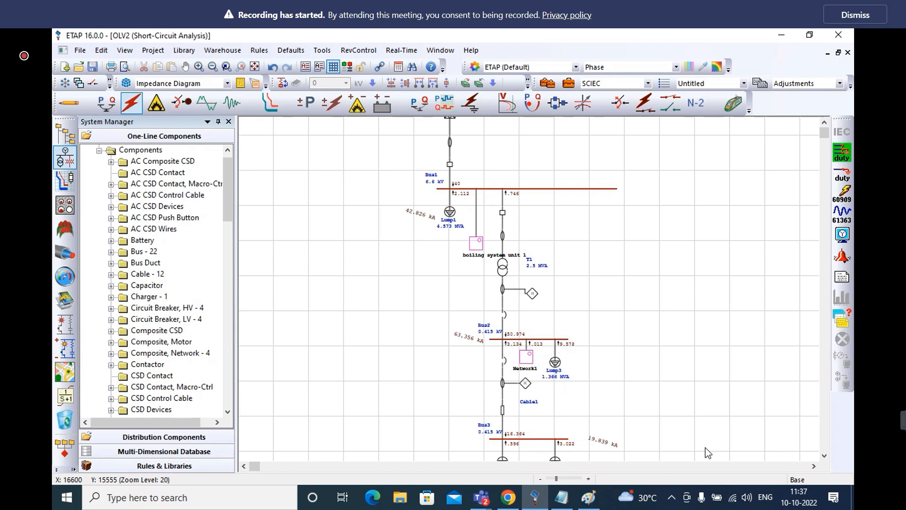
left_click(825, 455)
left_click(824, 455)
left_click(825, 456)
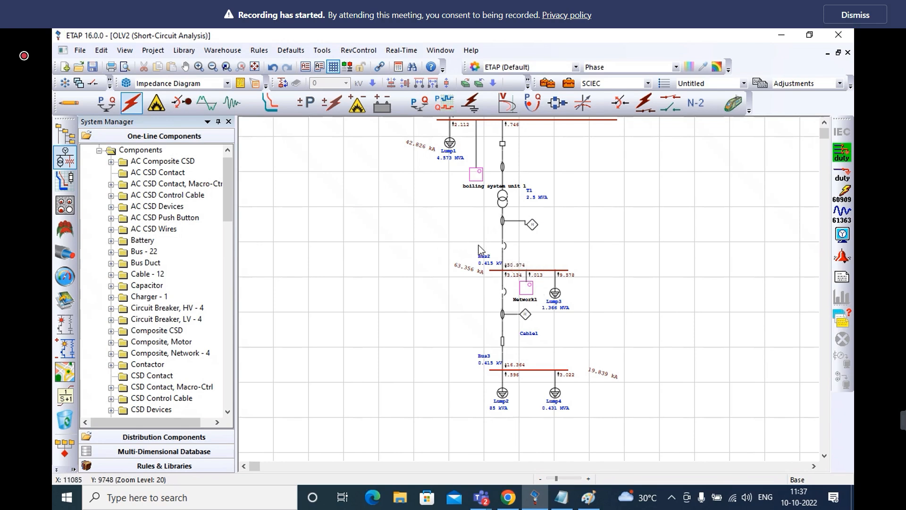
Return to Edit mode and move the loads Lump2 and Lump4 farther below Bus3
left_click(69, 102)
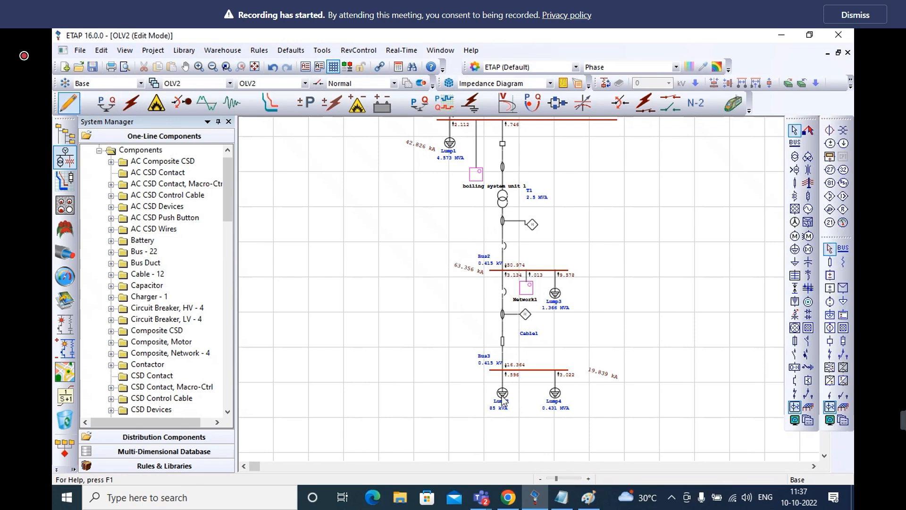
left_click_drag(502, 398, 500, 442)
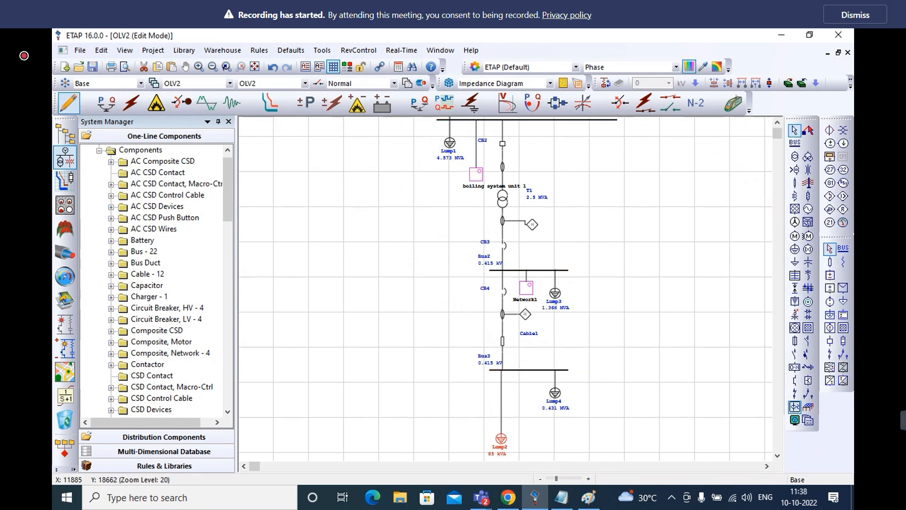
left_click_drag(556, 394, 553, 441)
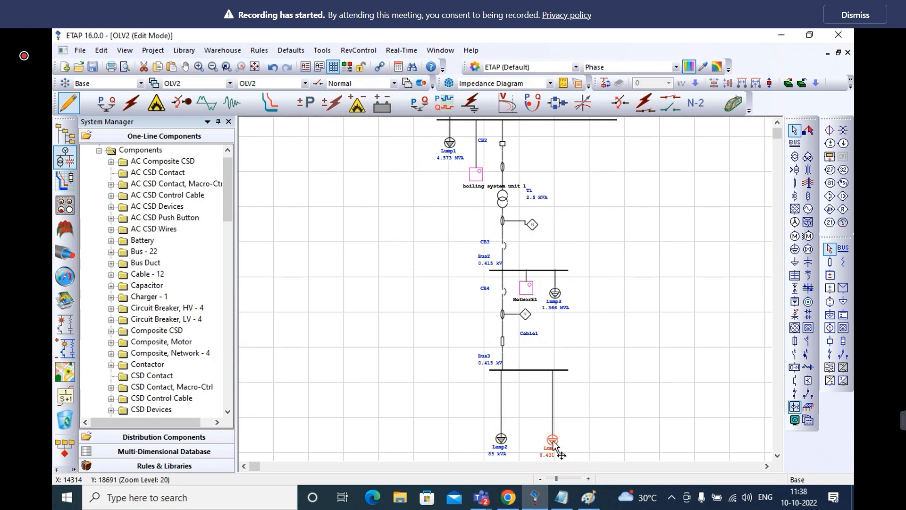
left_click(669, 391)
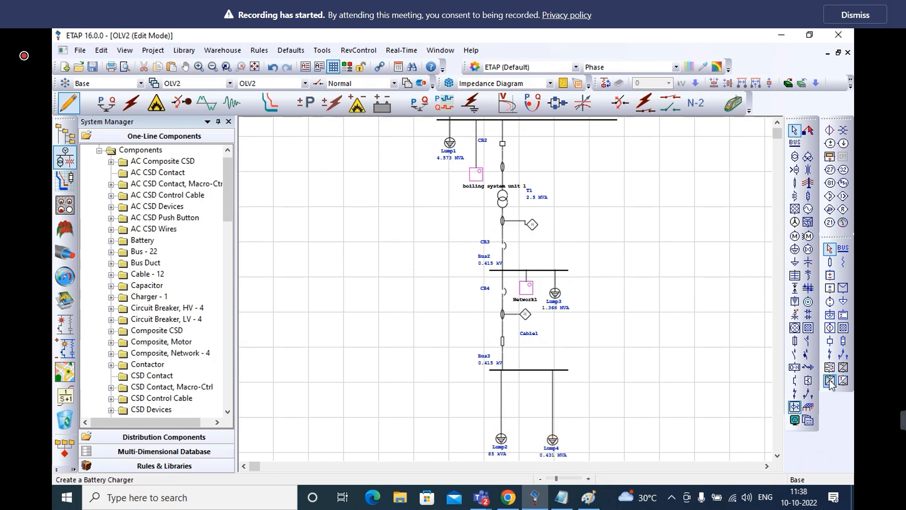
Place a ground grid at Bus3 and stretch it so it spans the whole bus and its fault current label
left_click(807, 407)
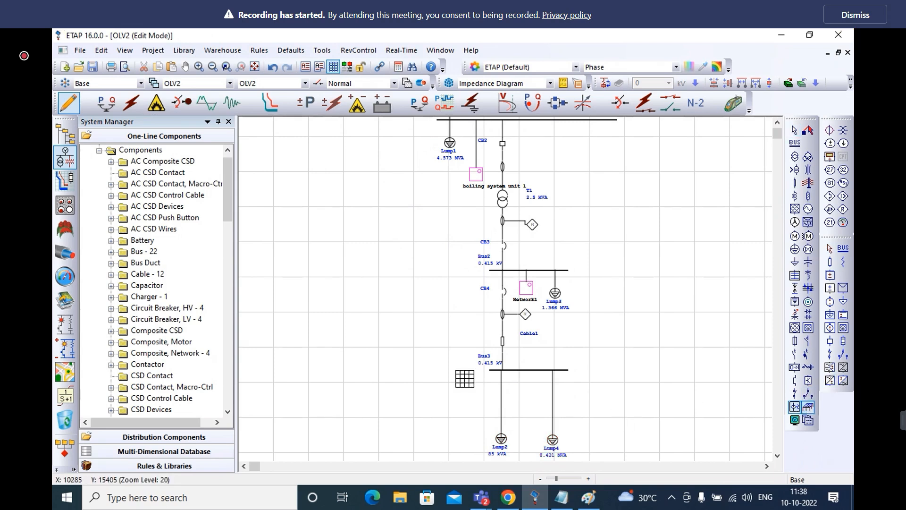
left_click(472, 364)
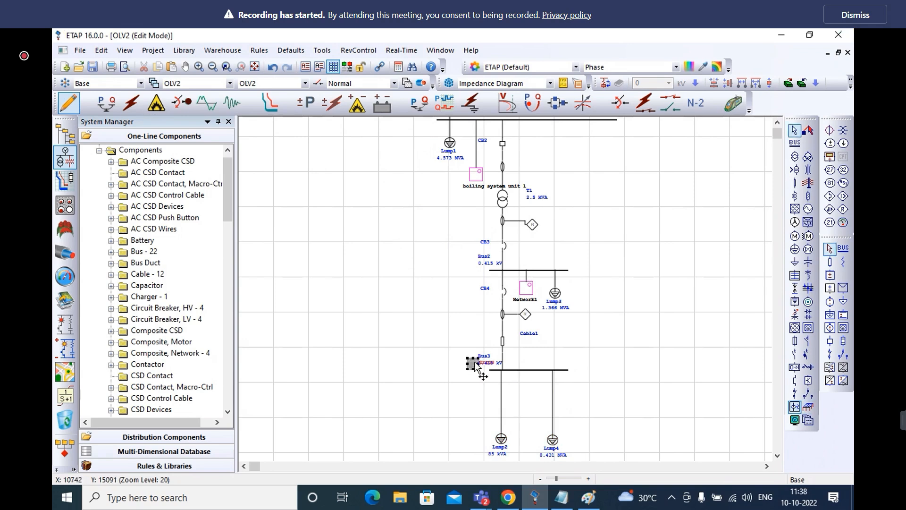
left_click_drag(479, 362, 604, 363)
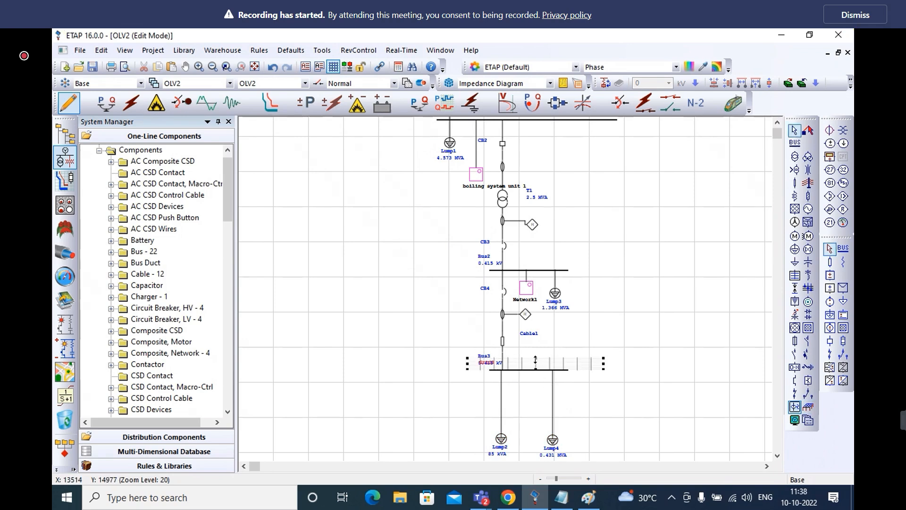
left_click_drag(531, 364, 536, 383)
left_click_drag(603, 375, 633, 374)
left_click_drag(467, 373, 419, 371)
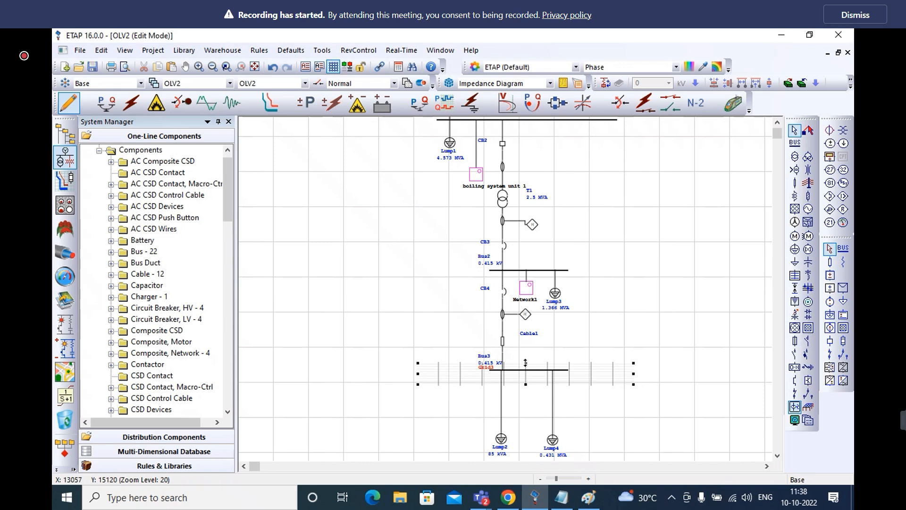
left_click_drag(526, 363, 525, 359)
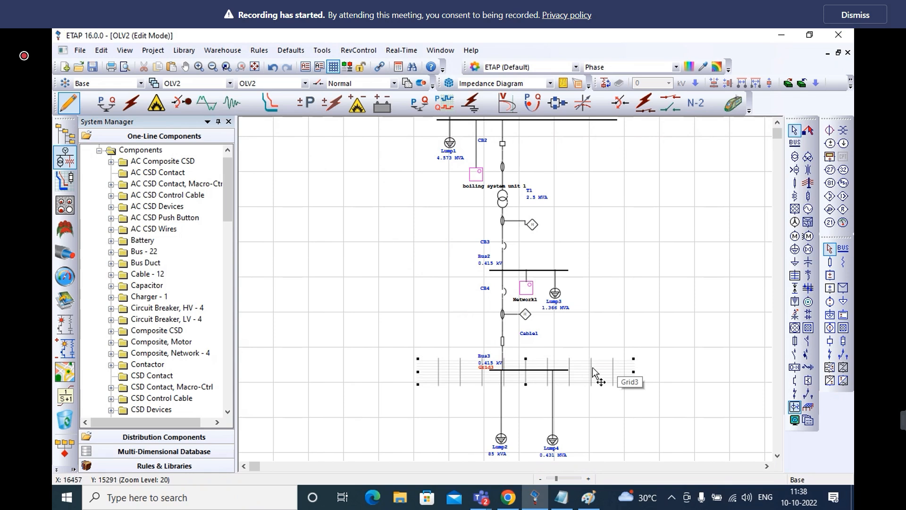
left_click(582, 392)
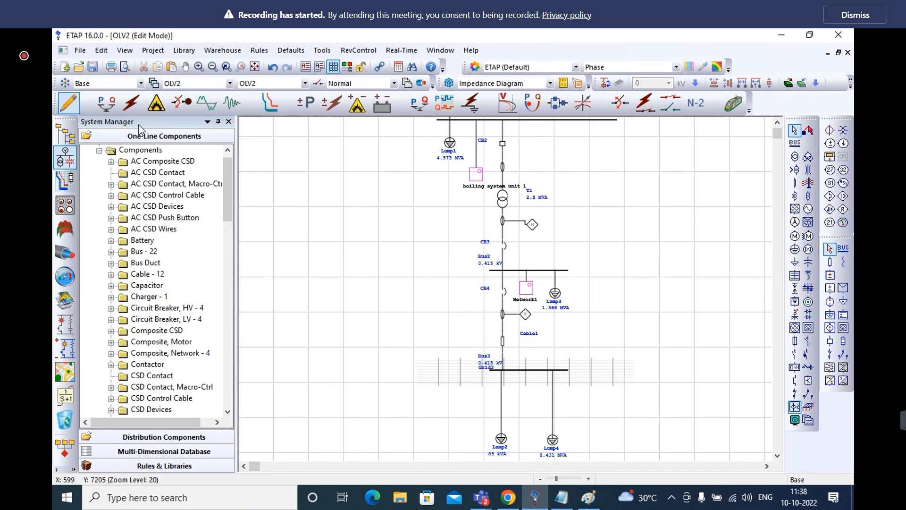
Try to update the ground grid's fault current after rerunning the 3-phase device duty calculation
left_click(127, 107)
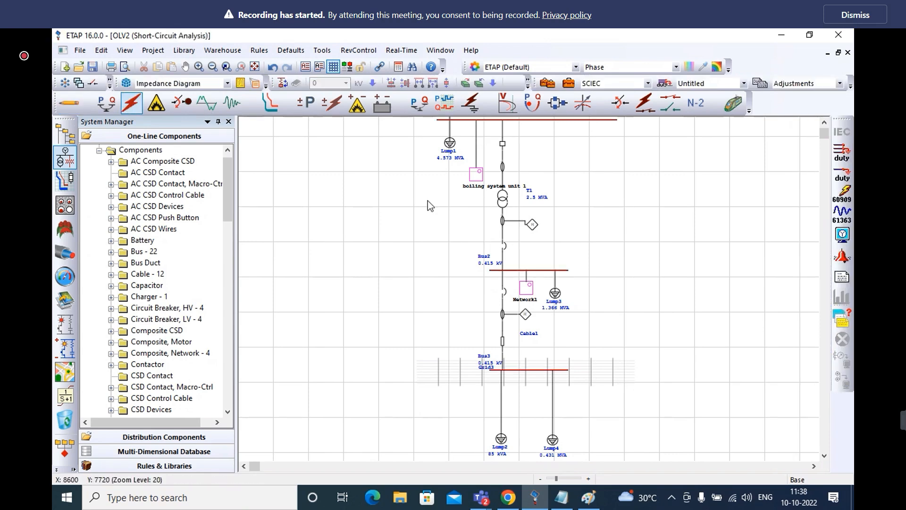
left_click(836, 151)
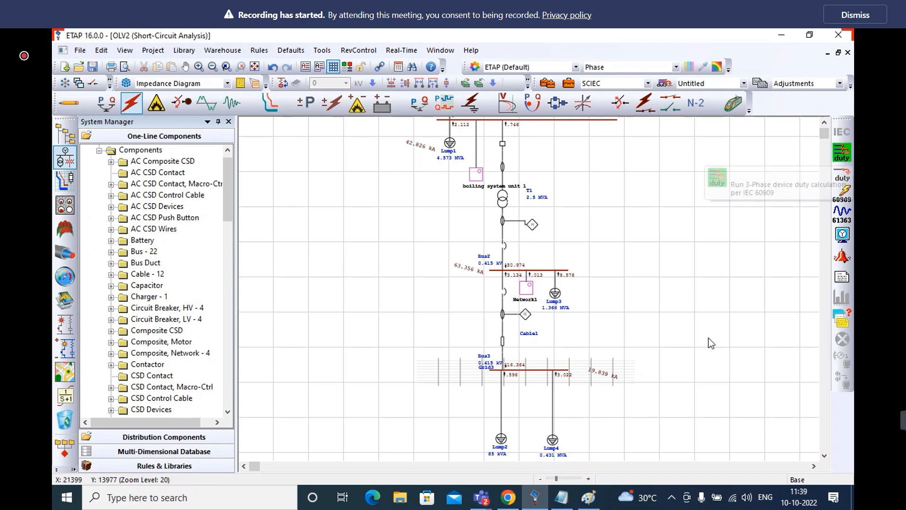
left_click(617, 368)
right_click(617, 373)
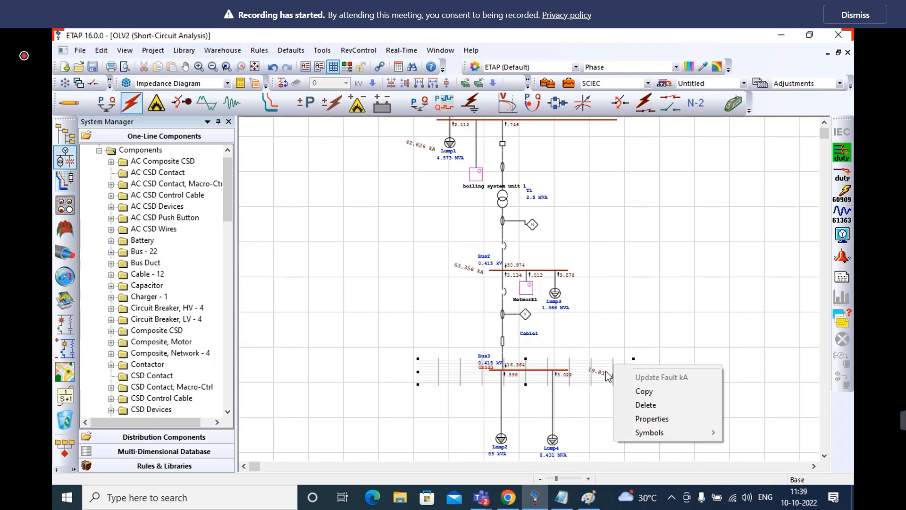
left_click(628, 322)
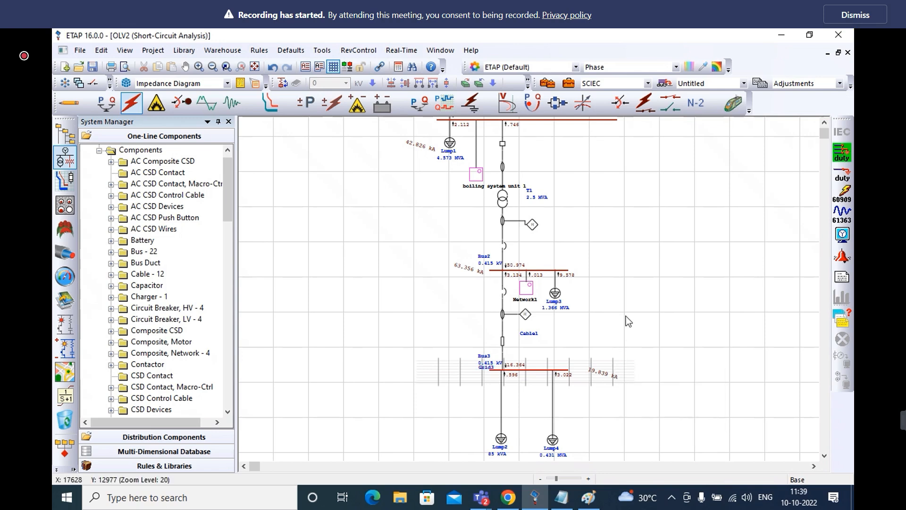
Run the IEC 60909 short-circuit calculation and replace the ground grid's fault current and X/R with the calculated Bus3 line-to-ground values
left_click(839, 197)
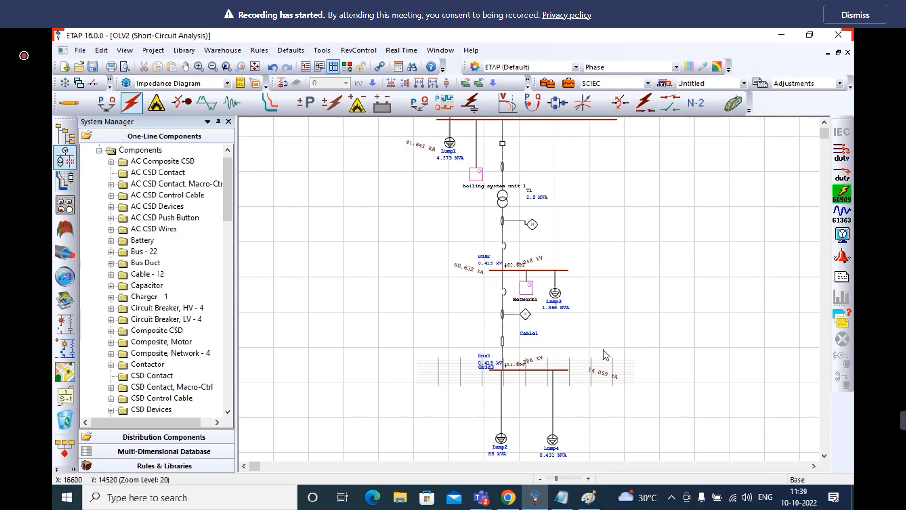
left_click(613, 374)
right_click(613, 373)
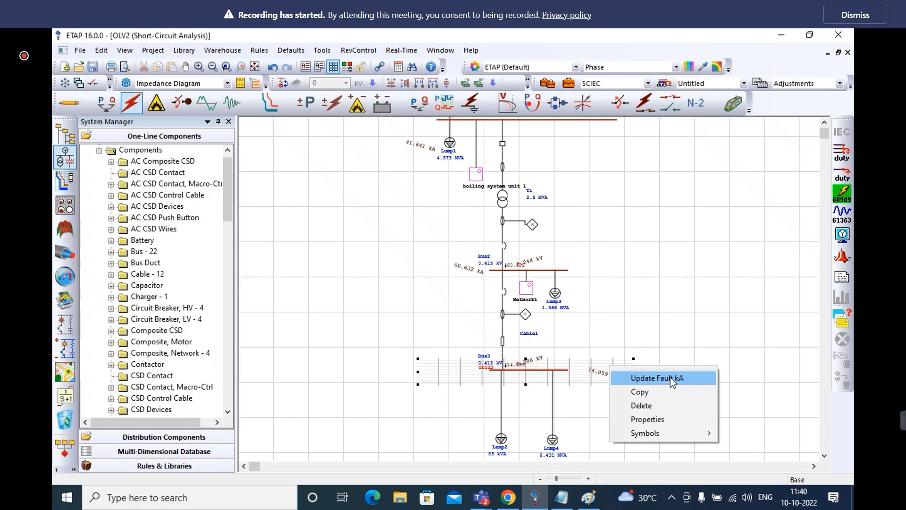
left_click(673, 378)
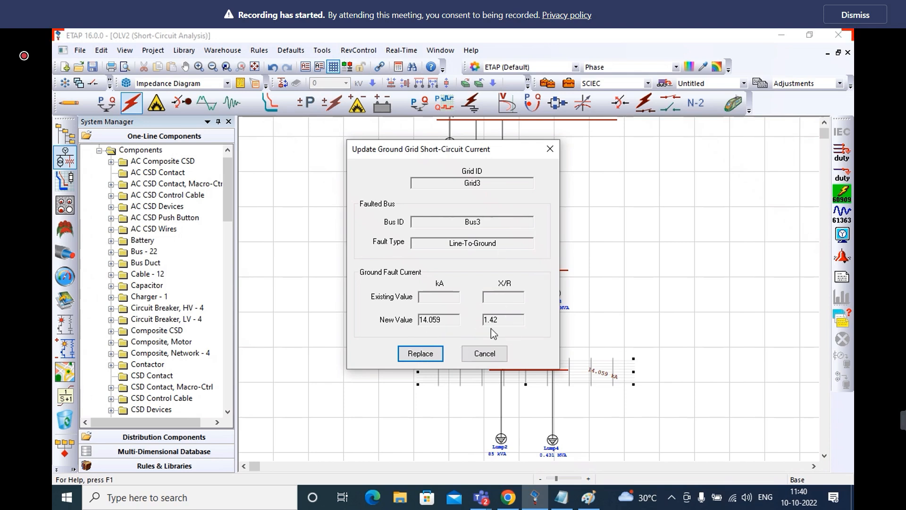
left_click(420, 353)
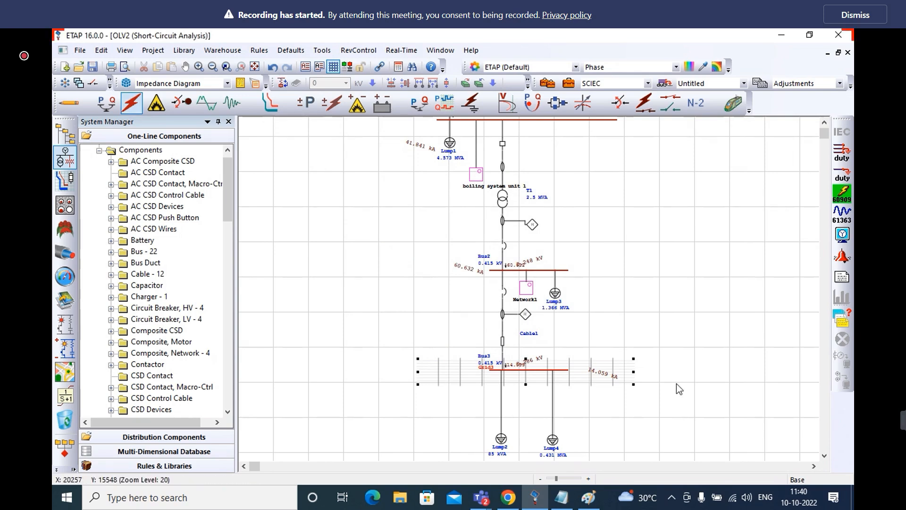
Return to Edit mode and open the design of the Bus3 ground grid with the IEEE Method study model
right_click(622, 368)
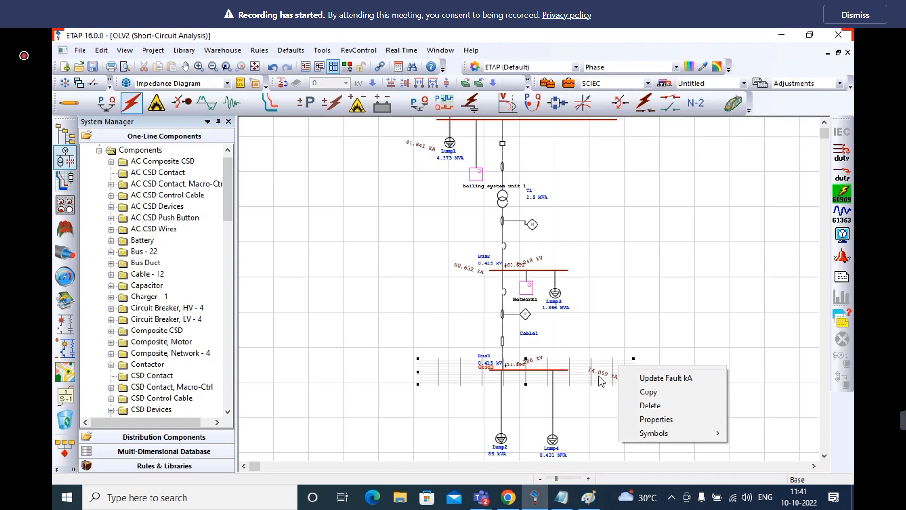
left_click(69, 107)
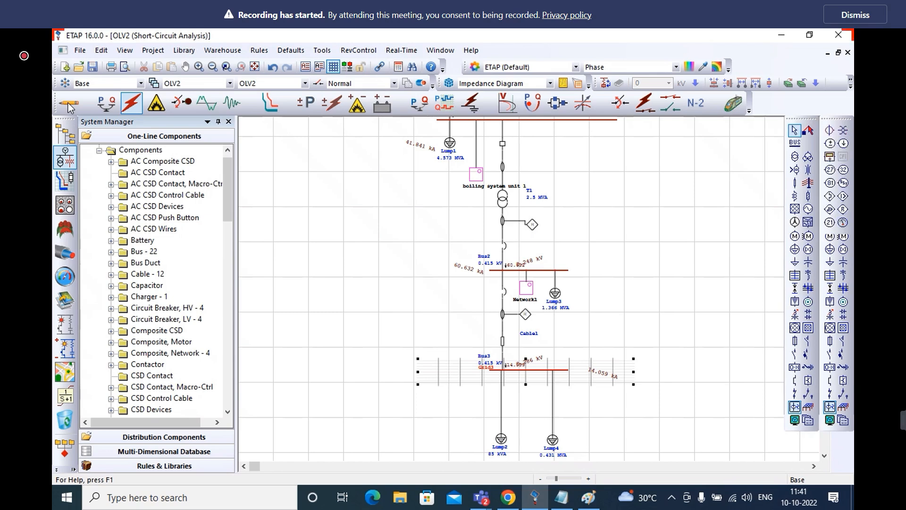
left_click(325, 248)
double_click(620, 376)
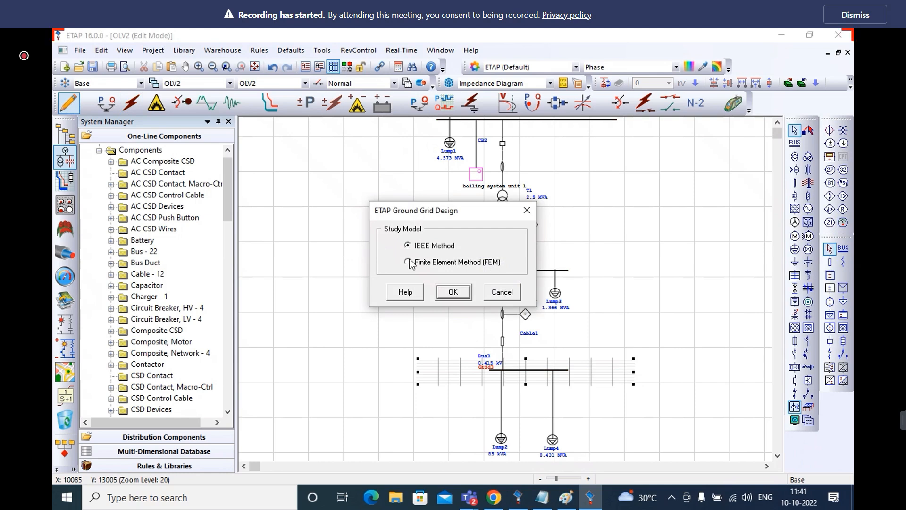
left_click(454, 293)
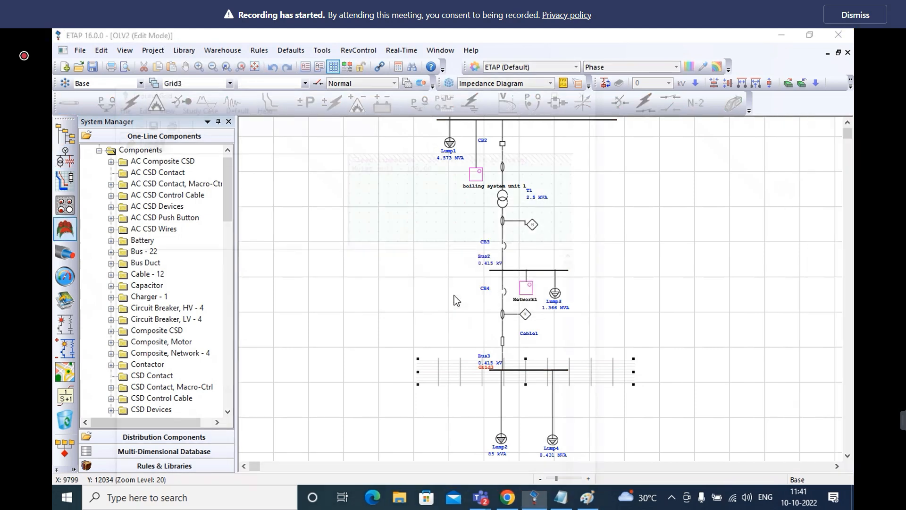
double_click(417, 188)
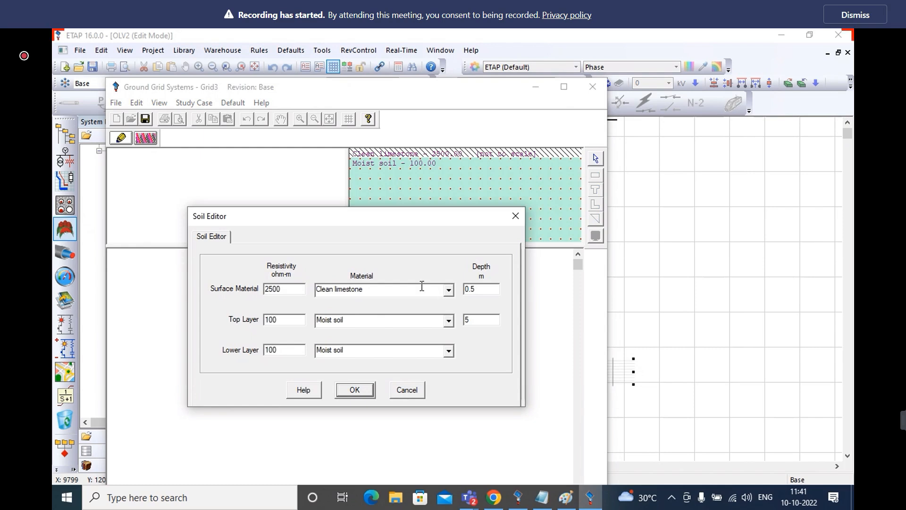
left_click(515, 216)
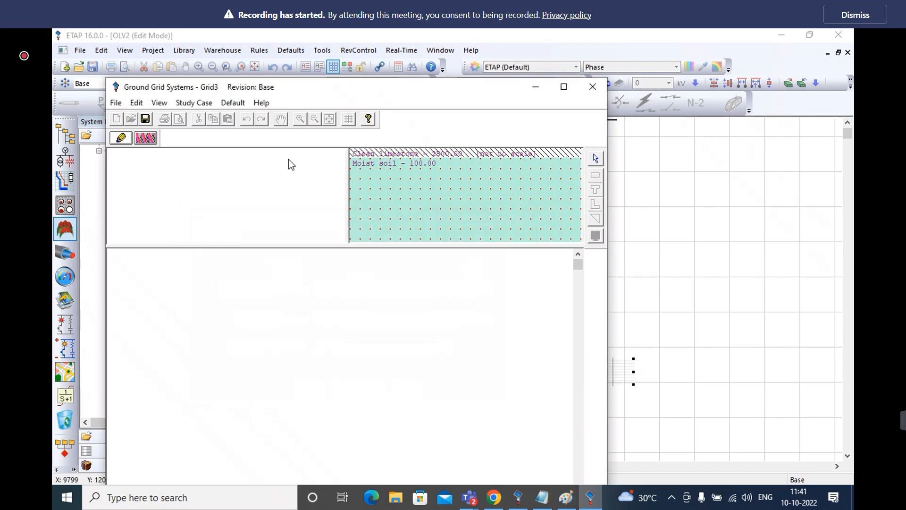
Set study case GRD1 to take its ground short-circuit current from the Short-Circuit Study
left_click(145, 138)
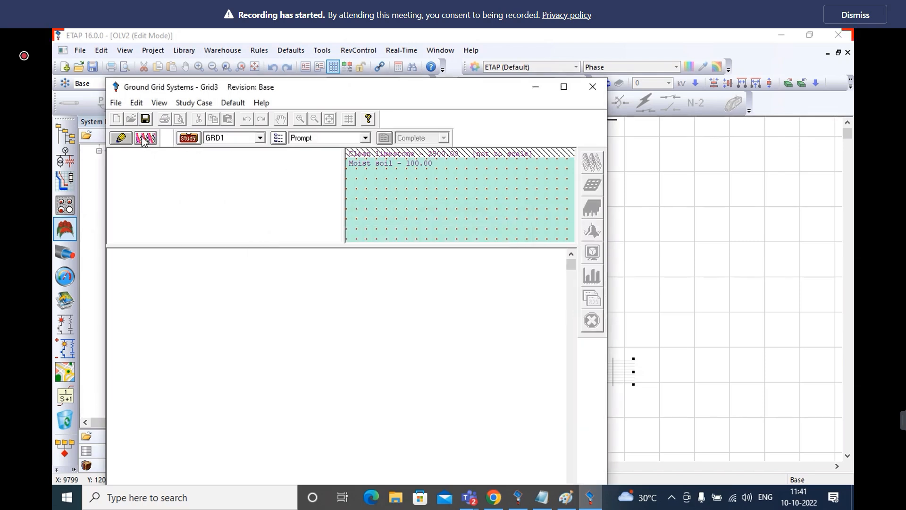
left_click(188, 138)
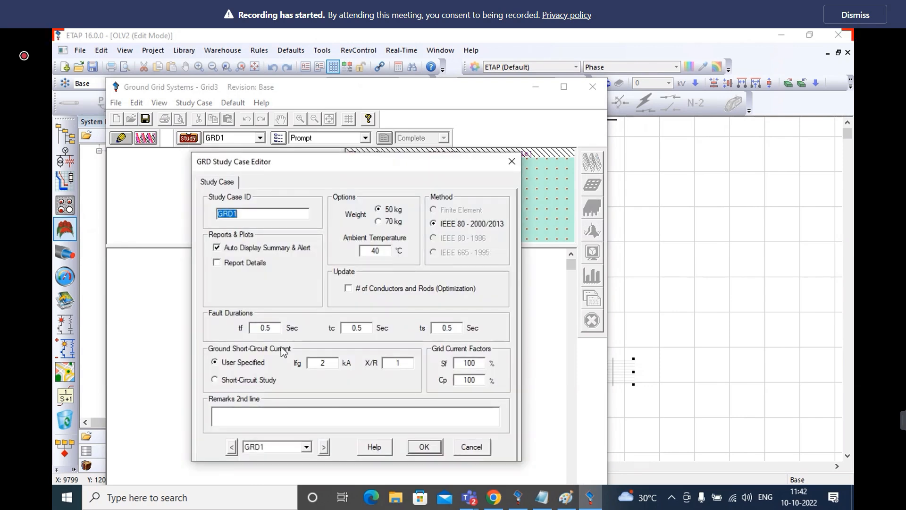
left_click(215, 380)
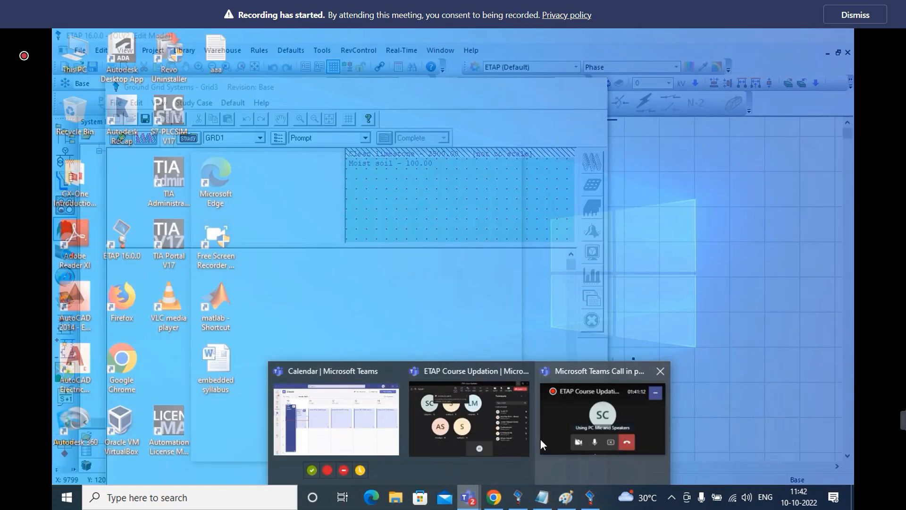
Admit the guest waiting in the Microsoft Teams meeting lobby and accept the study case settings back in ETAP
left_click(539, 439)
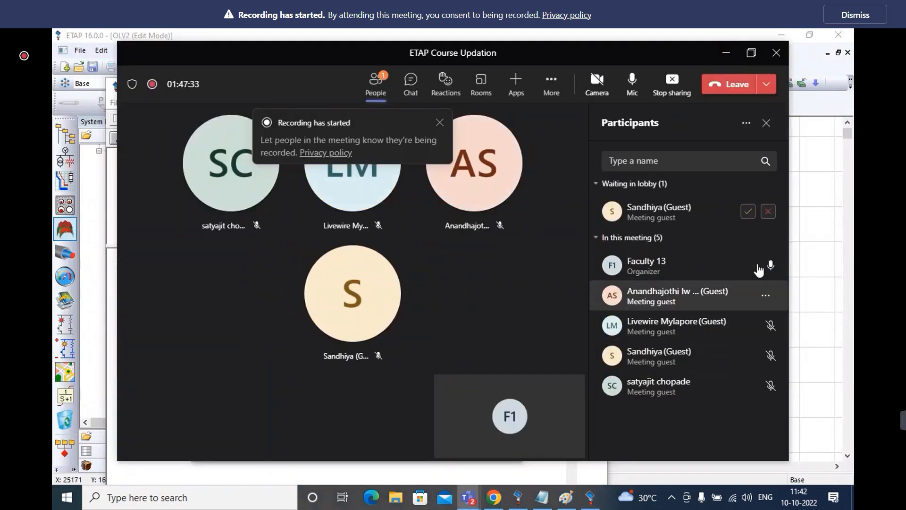
left_click(747, 211)
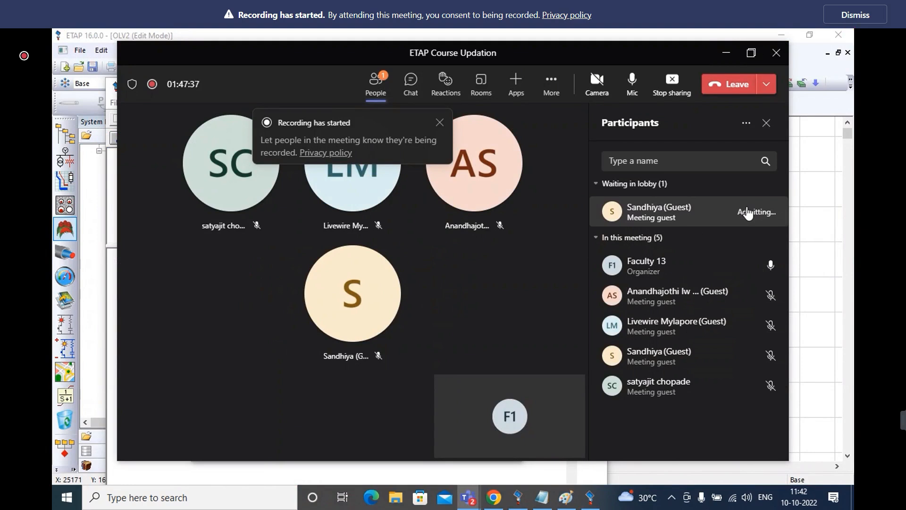
left_click(726, 53)
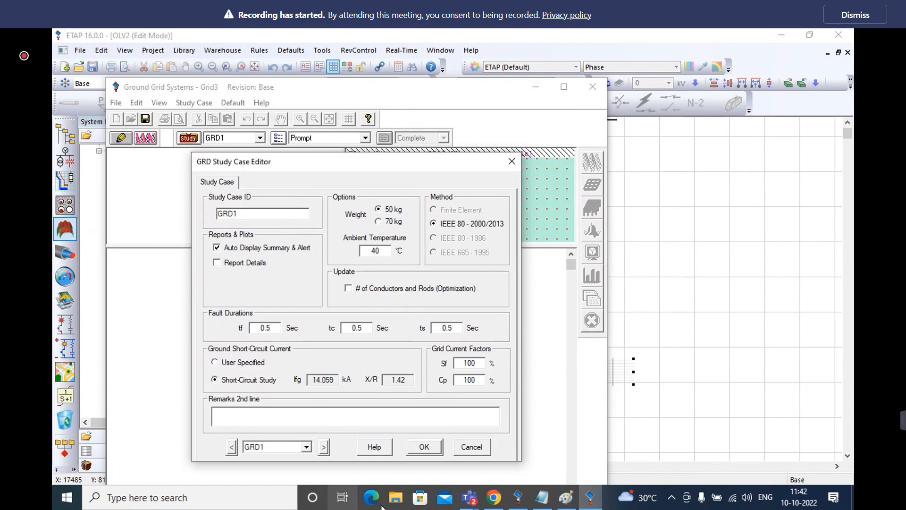
left_click(424, 447)
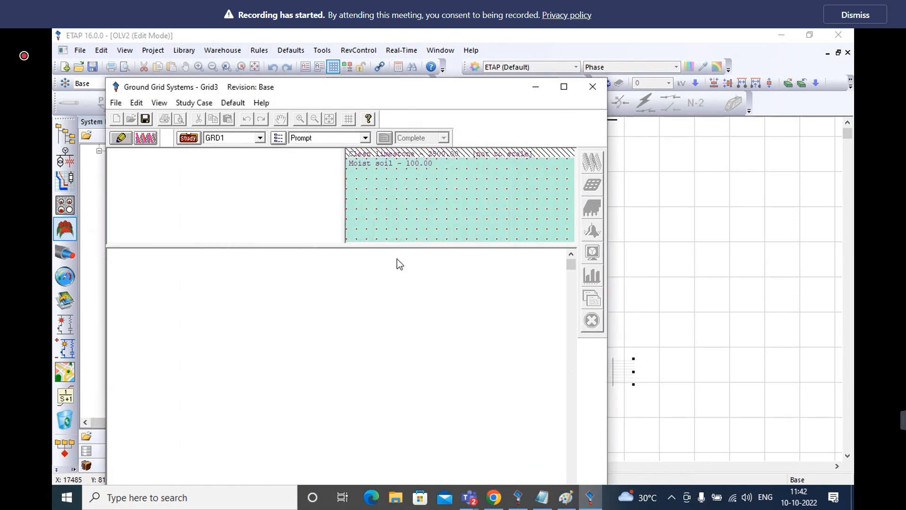
Set the soil's surface material to Crushed rock with a resistivity of 3500 ohm-m
double_click(419, 204)
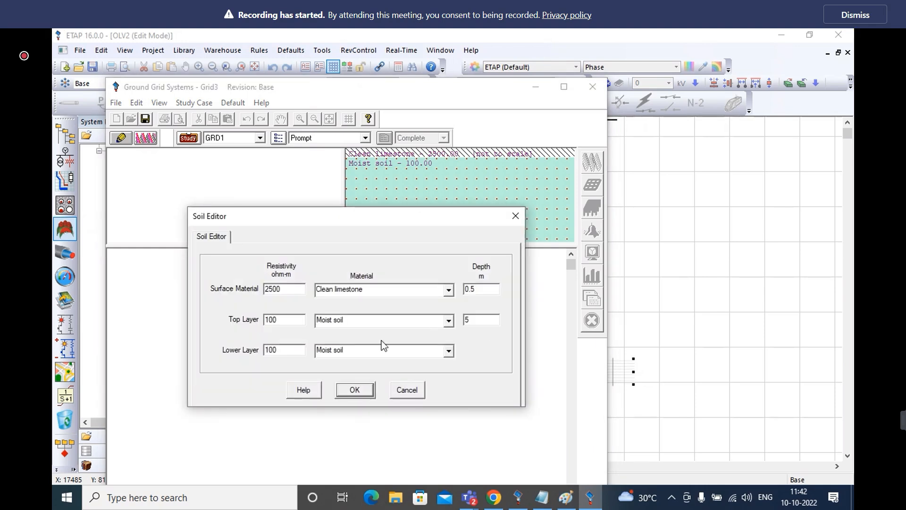
left_click(449, 290)
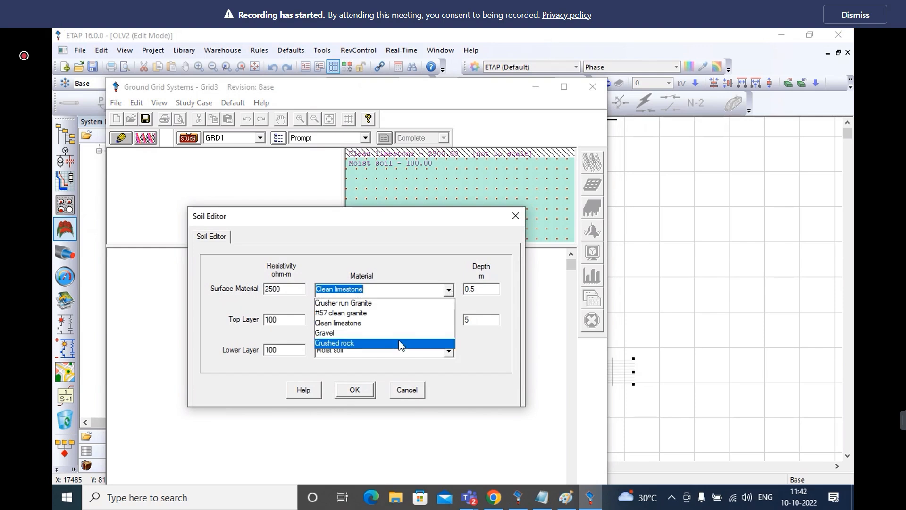
left_click(359, 343)
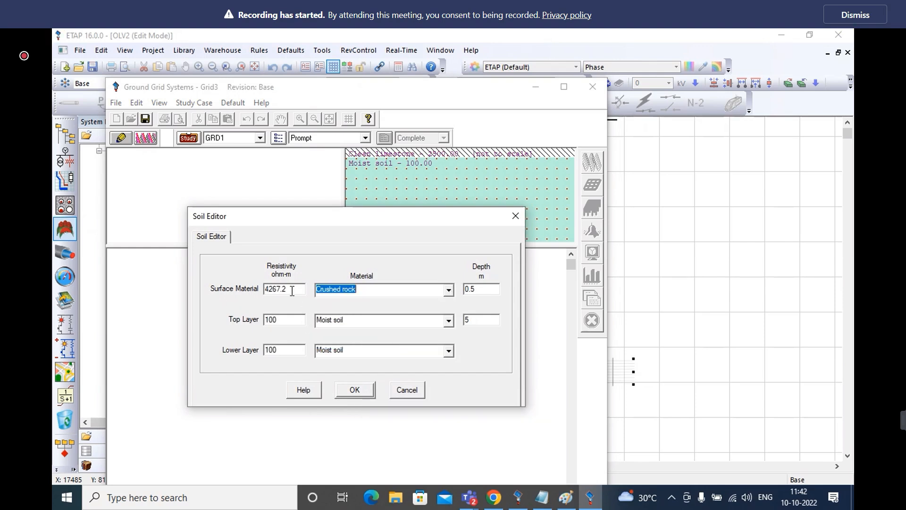
left_click_drag(292, 290, 254, 295)
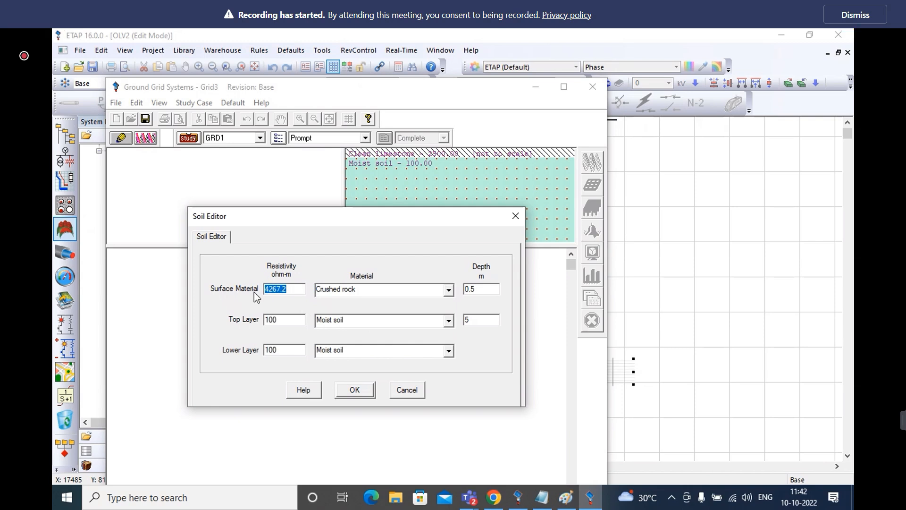
type("3500")
Set the top and lower soil layer resistivities to 500 ohm-m and the surface material depth to 0.3 m
double_click(283, 320)
type("500")
double_click(285, 349)
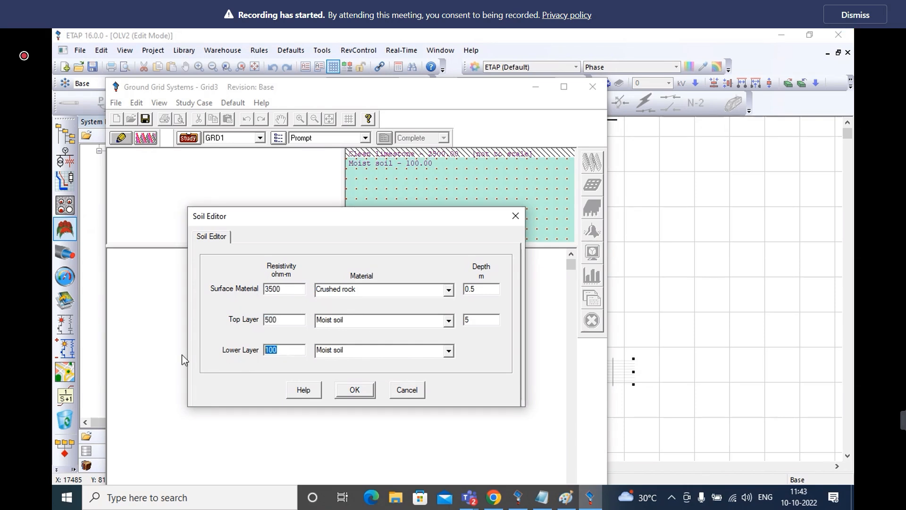
type("500")
left_click(483, 289)
key("BackSpace")
type("30")
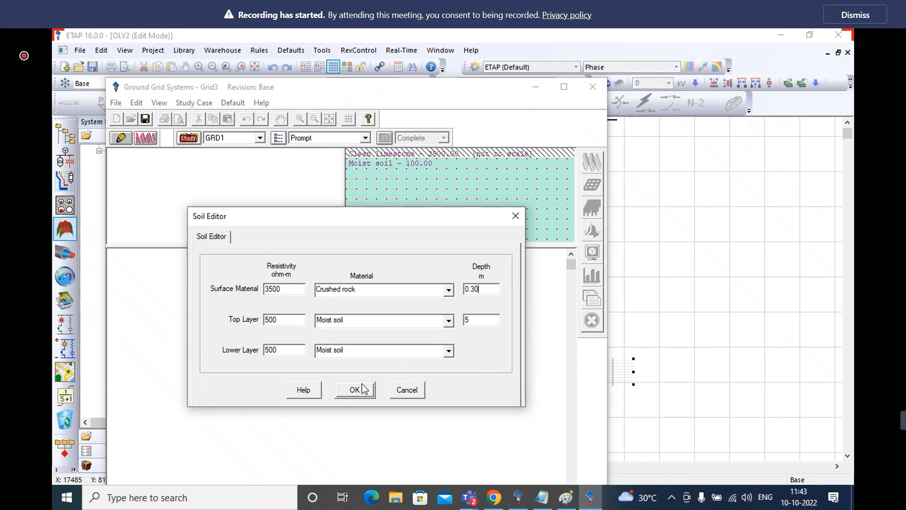
left_click(356, 392)
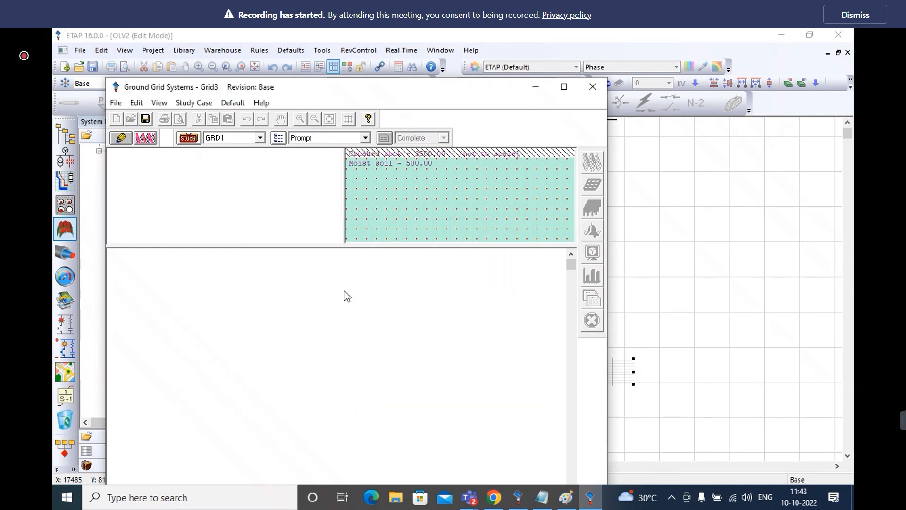
Place a rectangular IEEE grid in the layout area and set its conductor size to 300 sq.mm
left_click(121, 137)
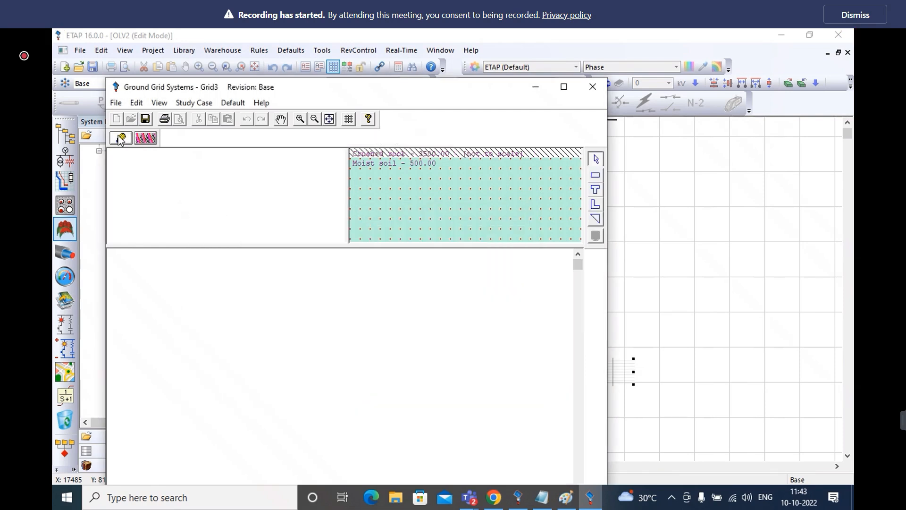
left_click(596, 176)
left_click(336, 319)
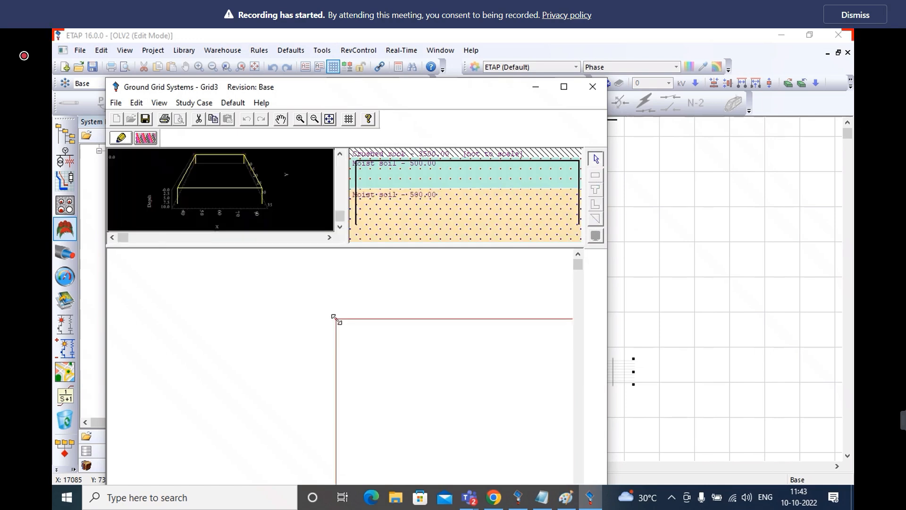
double_click(359, 327)
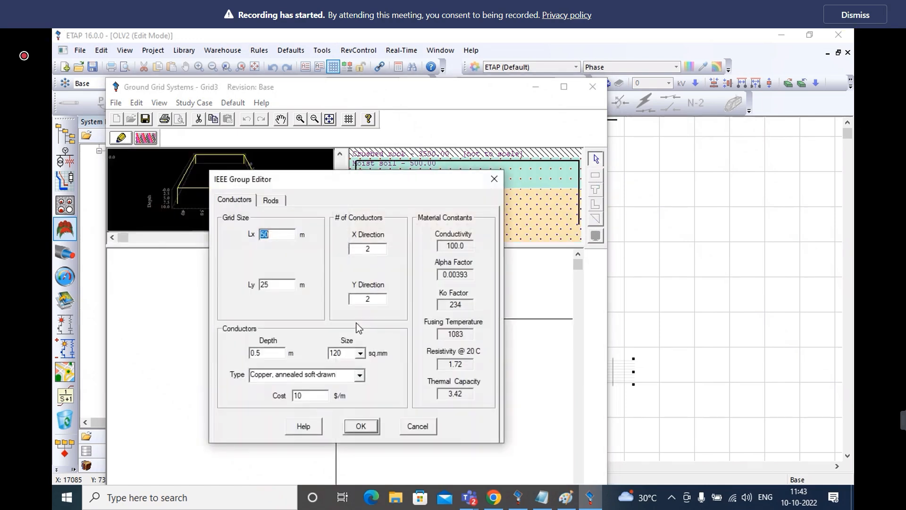
left_click(360, 352)
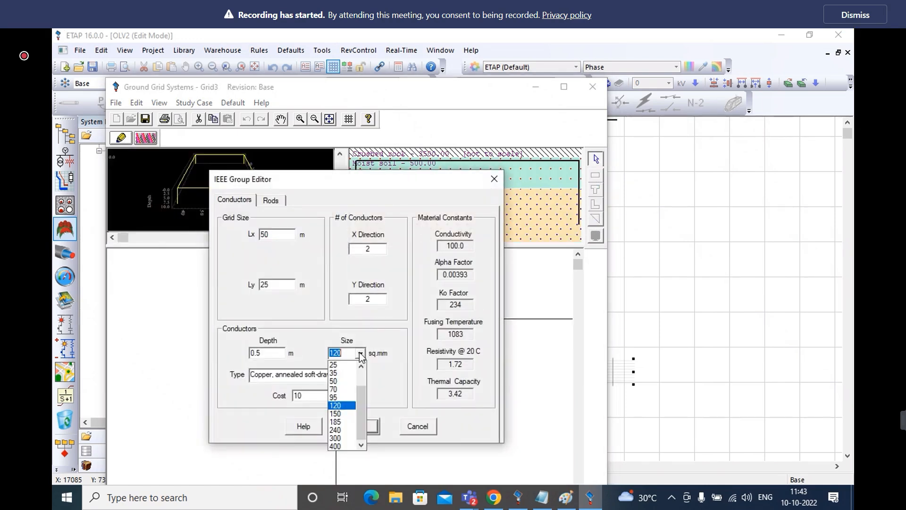
left_click(342, 437)
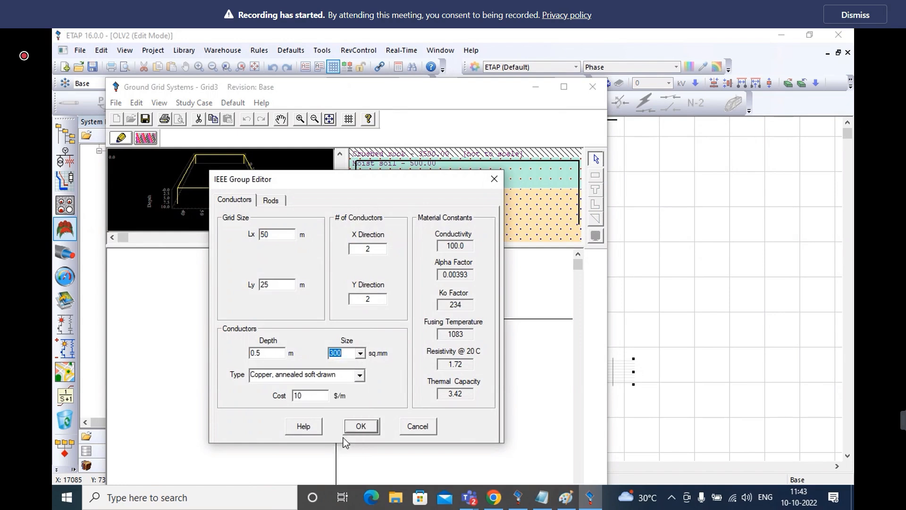
left_click(360, 353)
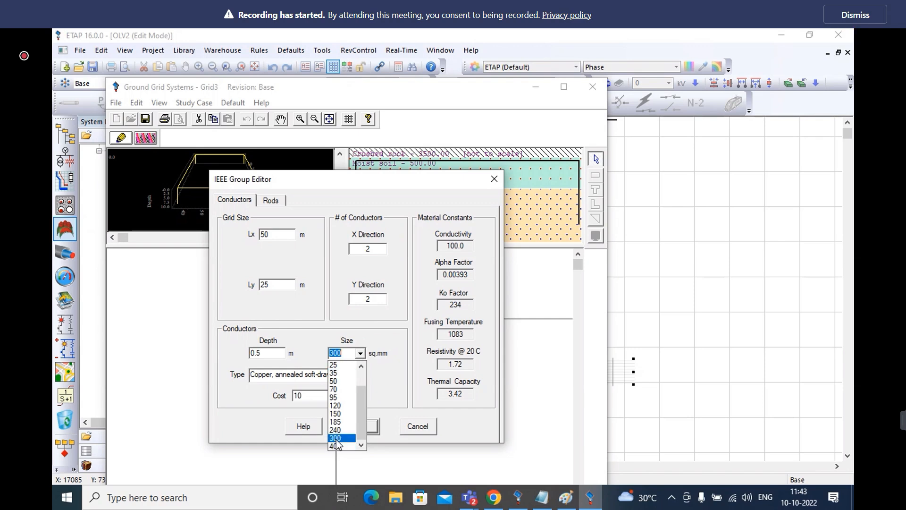
Set the rectangular grid's size to 90 m in both Lx and Ly
left_click(278, 238)
double_click(277, 235)
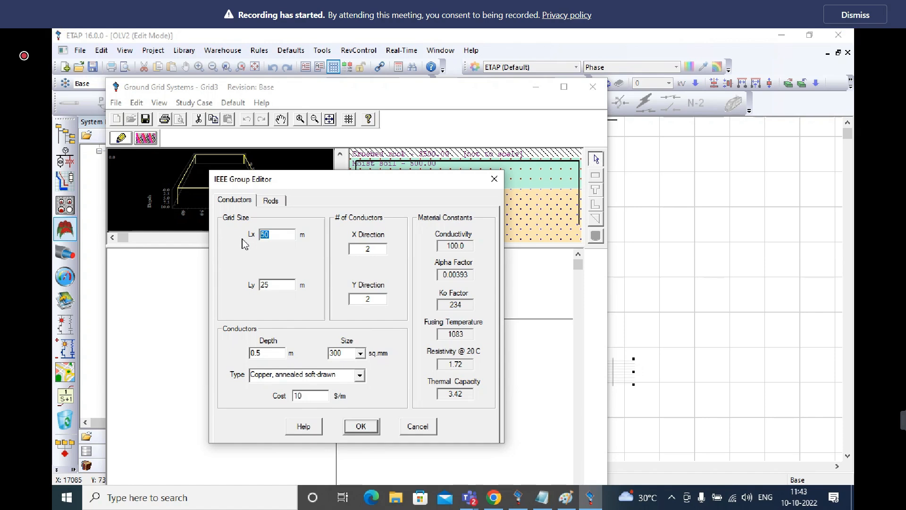
type("90")
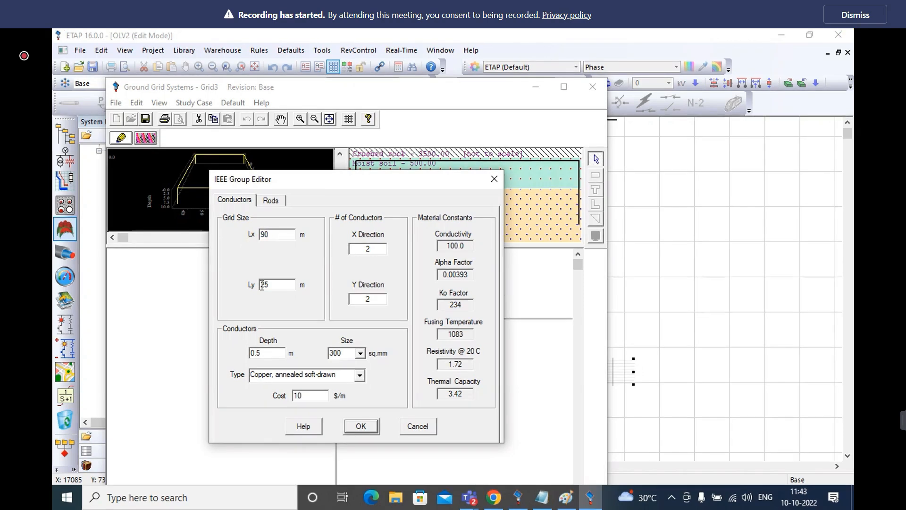
double_click(270, 285)
type("90")
Give the grid 12 conductors in each of the X and Y directions, using the Copper-clad steel rod type
double_click(376, 247)
double_click(376, 298)
type("1")
left_click(360, 376)
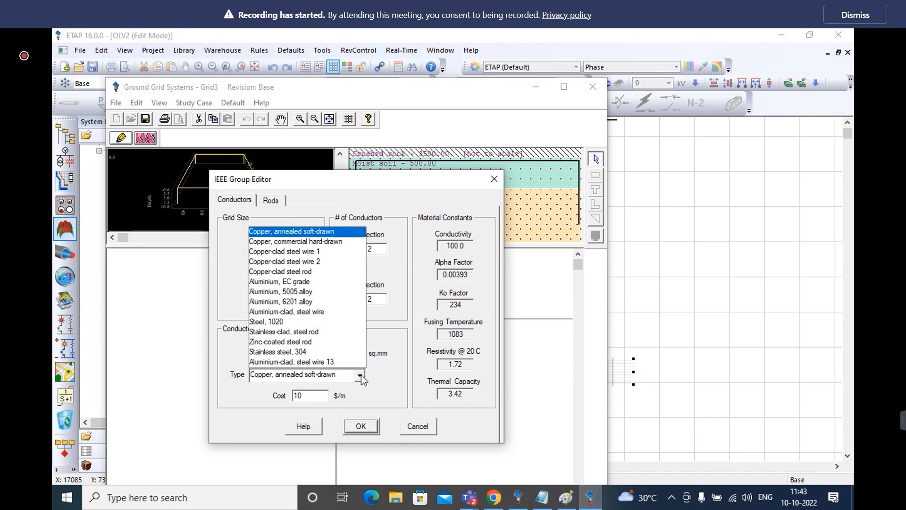
left_click(326, 272)
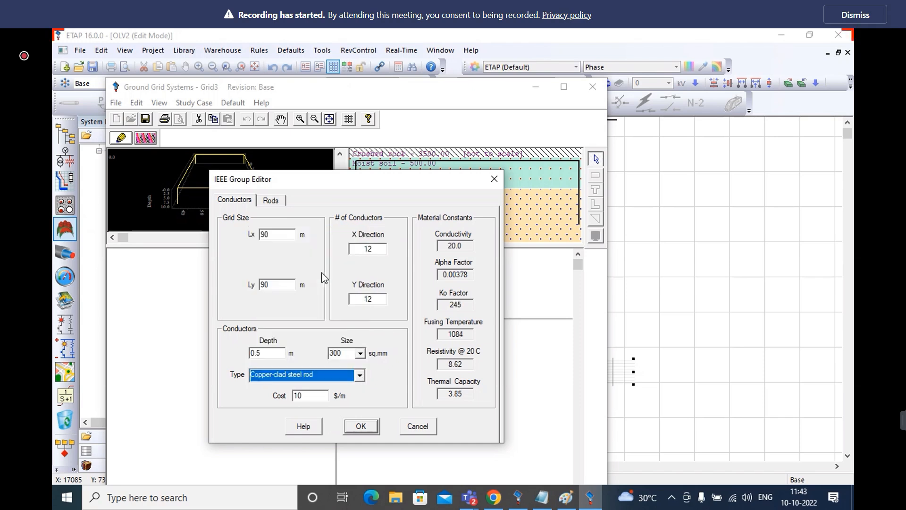
left_click(360, 426)
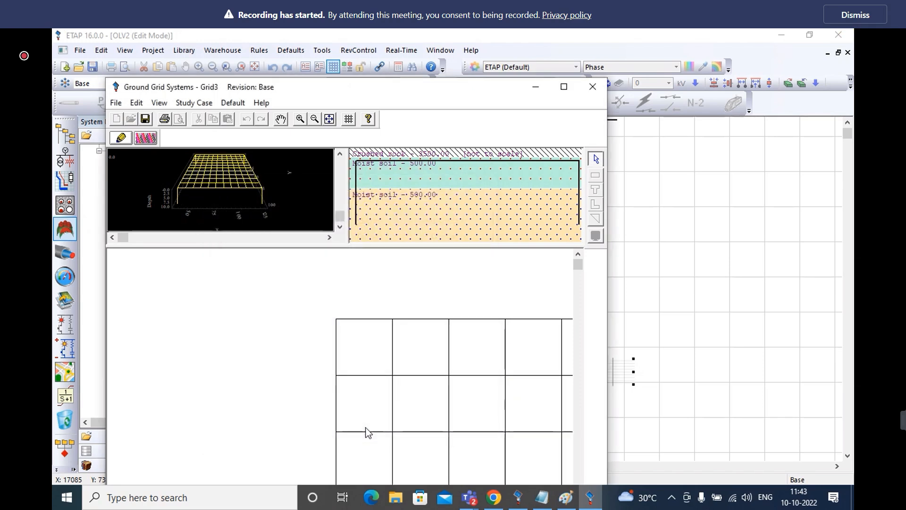
Maximize the ground grid window and run the ground grid calculation for GRD1 with the output report name Untitled
left_click(564, 86)
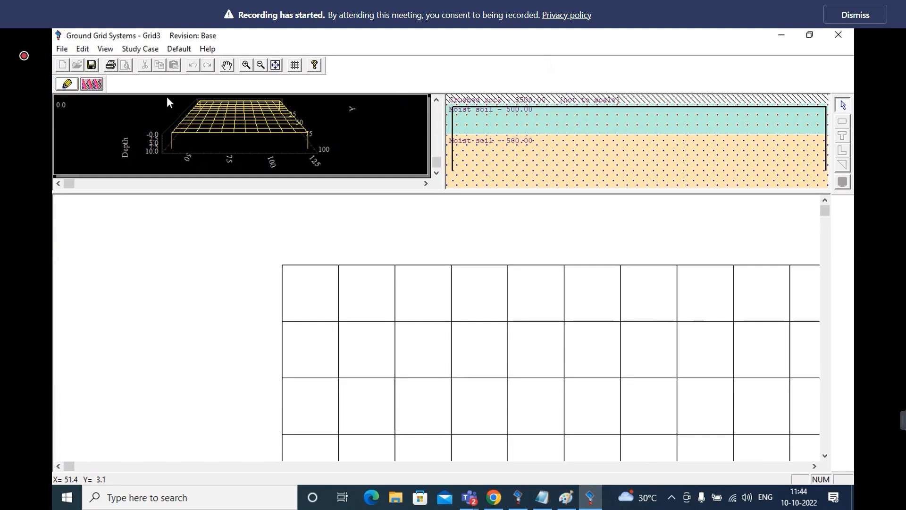
left_click(91, 84)
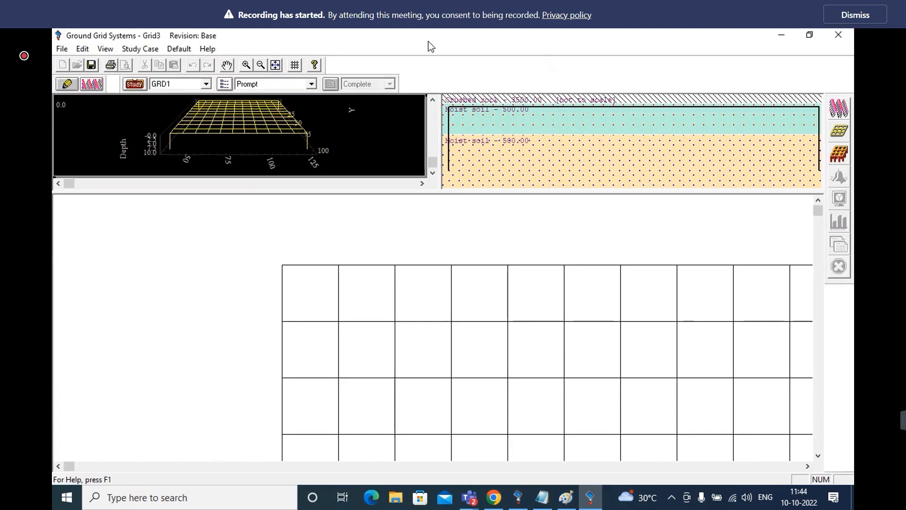
left_click(839, 109)
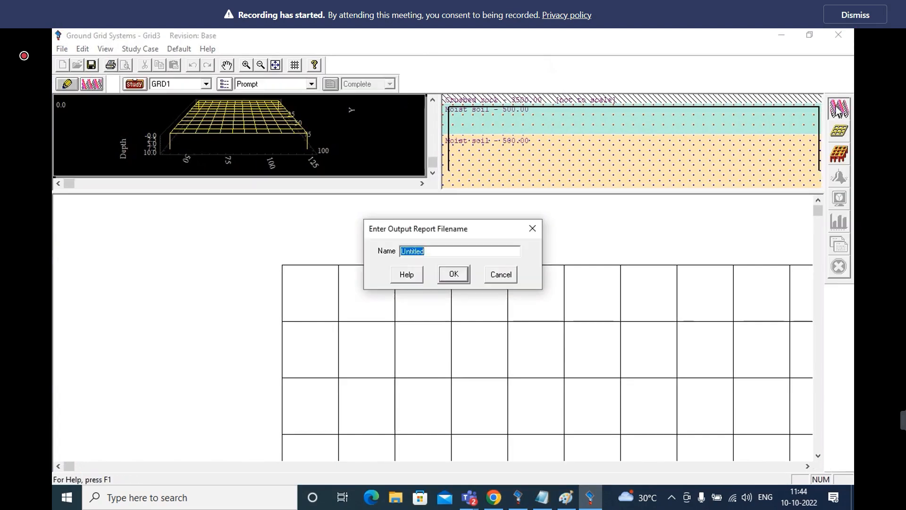
left_click(456, 278)
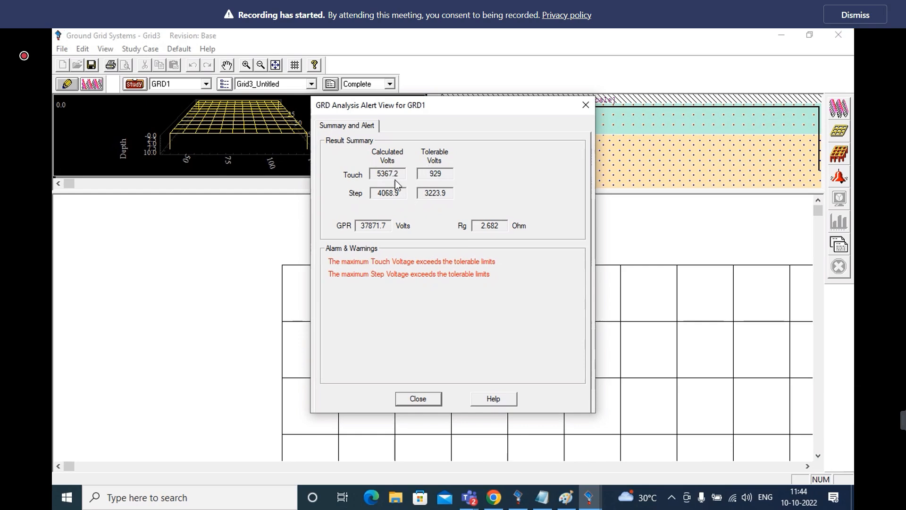
Close the result summary and set the rectangular grid's size to 150 m in both Lx and Ly
left_click(421, 397)
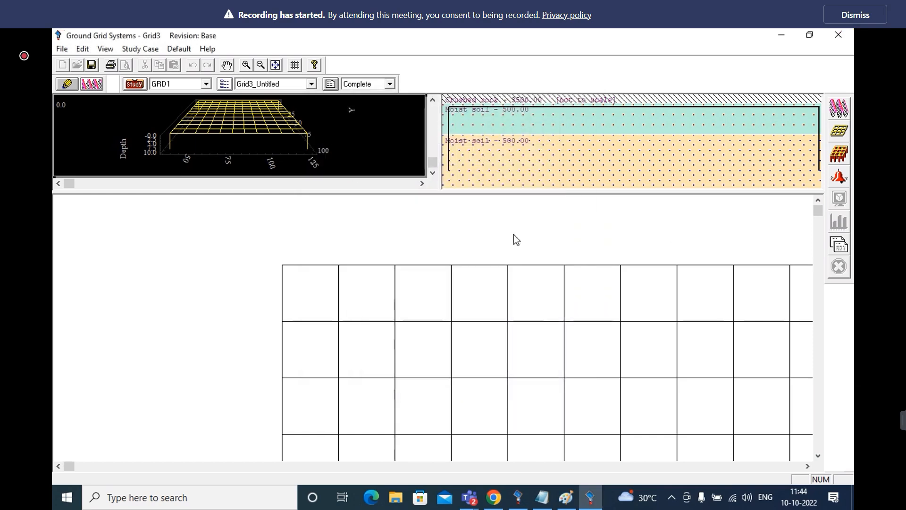
left_click(67, 84)
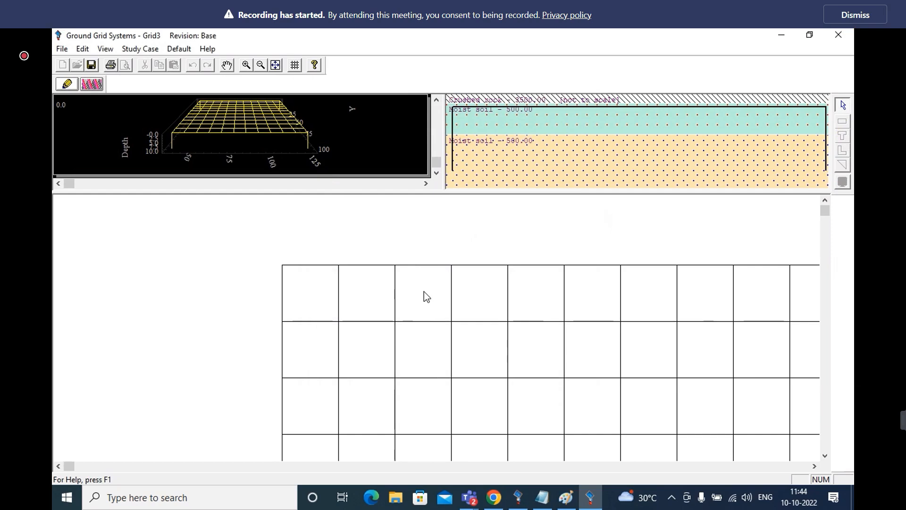
double_click(424, 290)
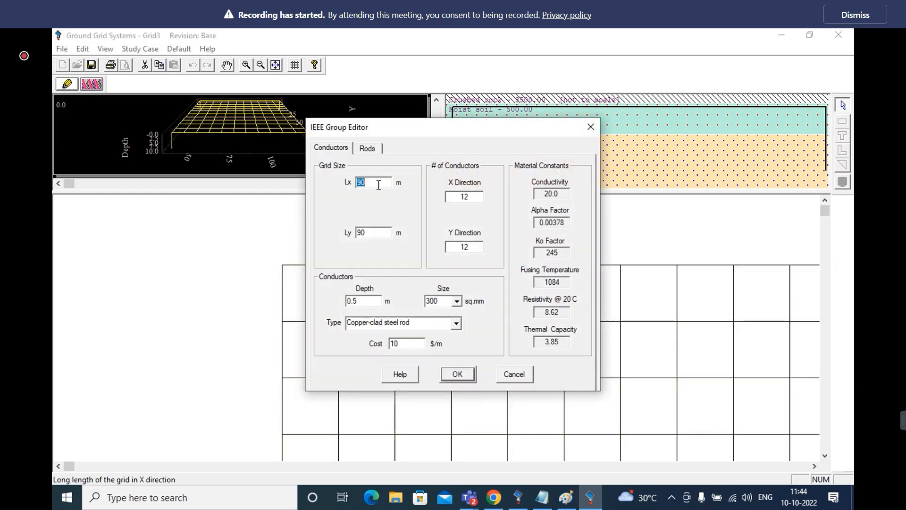
left_click(360, 182)
key("BackSpace")
type("15")
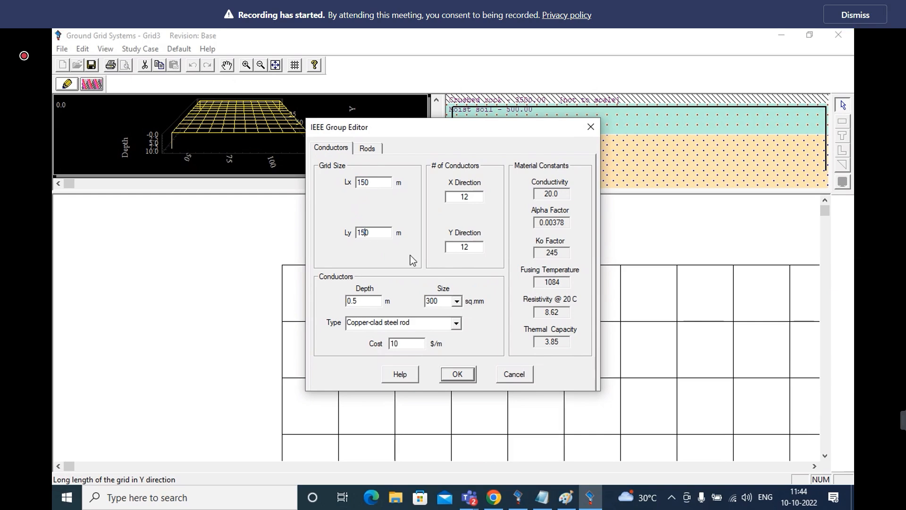
Set the number of grid conductors to 15 in both the X and Y directions and apply the changes
left_click(467, 197)
key("BackSpace")
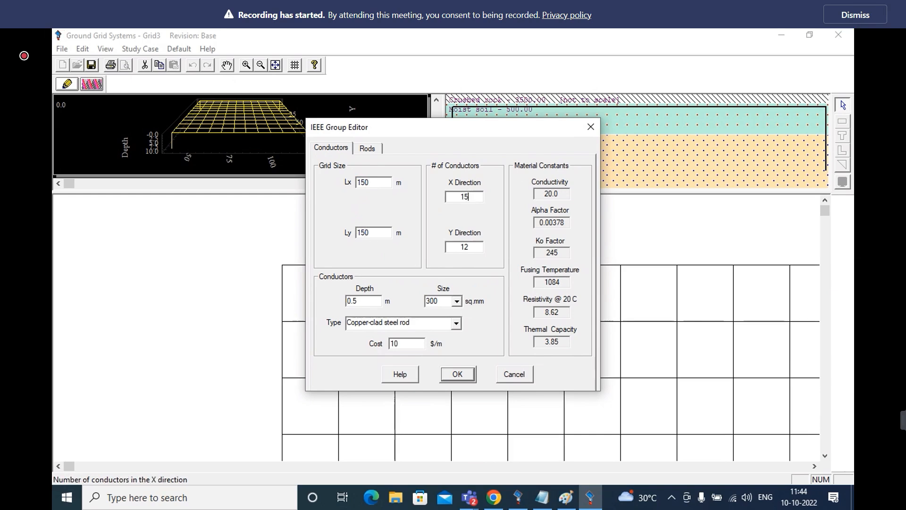
left_click(471, 247)
key("BackSpace")
type("5")
left_click(457, 374)
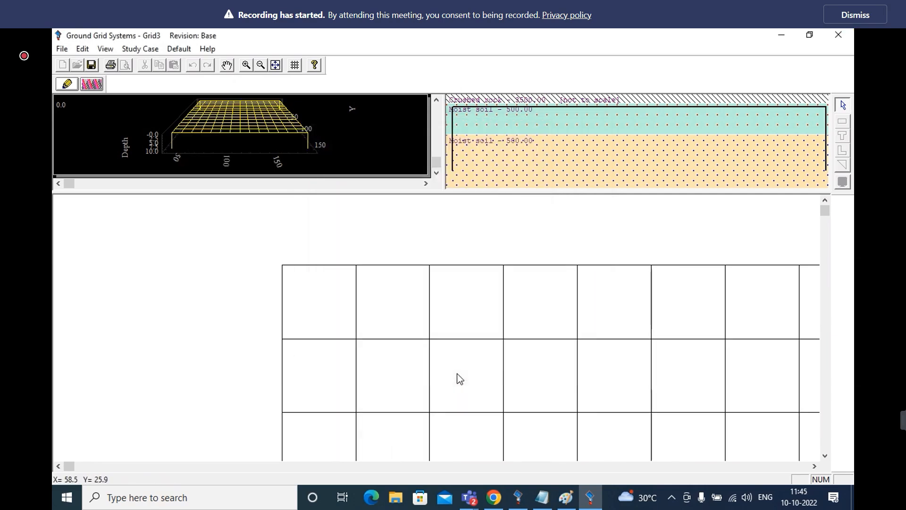
Run the ground grid calculation for GRD1 on the enlarged grid and close the result summary
left_click(92, 88)
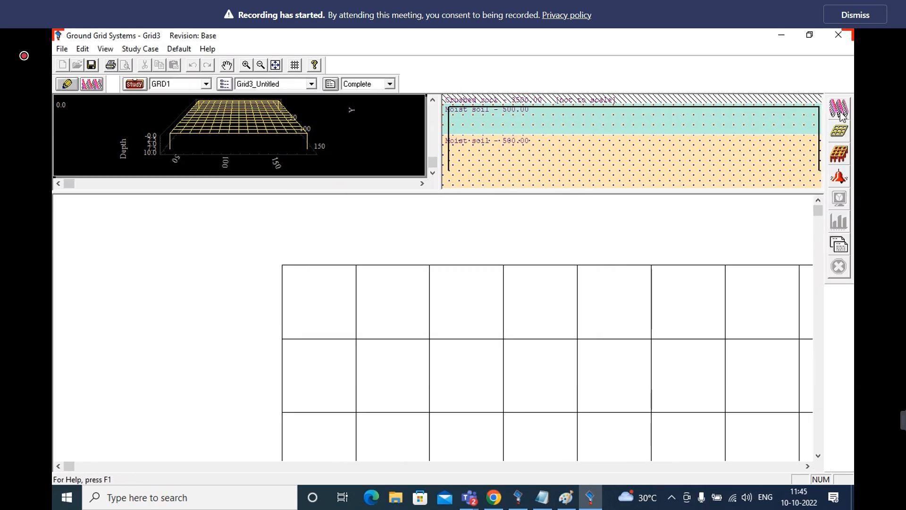
left_click(840, 114)
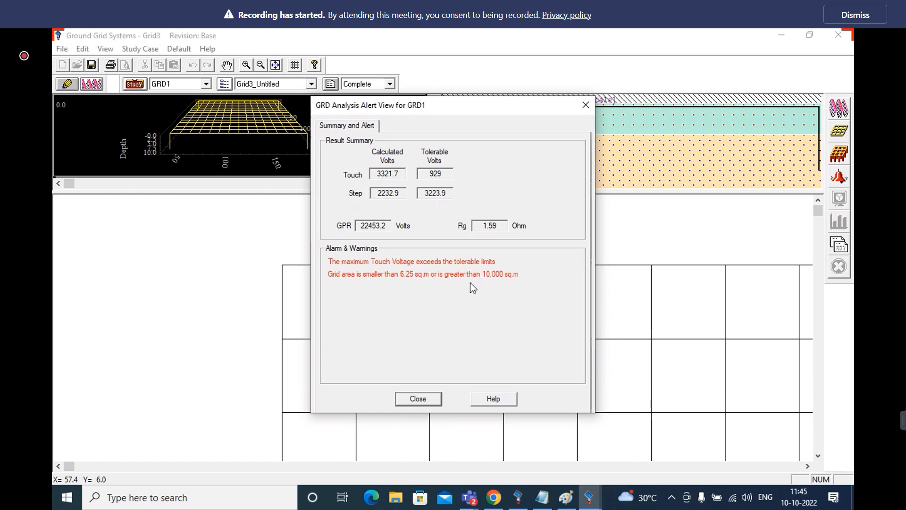
left_click(419, 400)
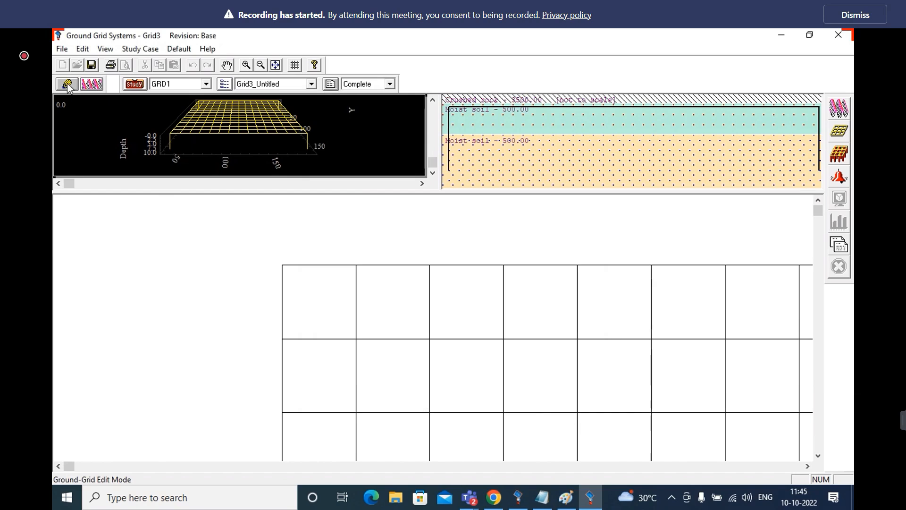
Change the grid's rod arrangement to No Ground Rods
left_click(67, 84)
left_click(364, 265)
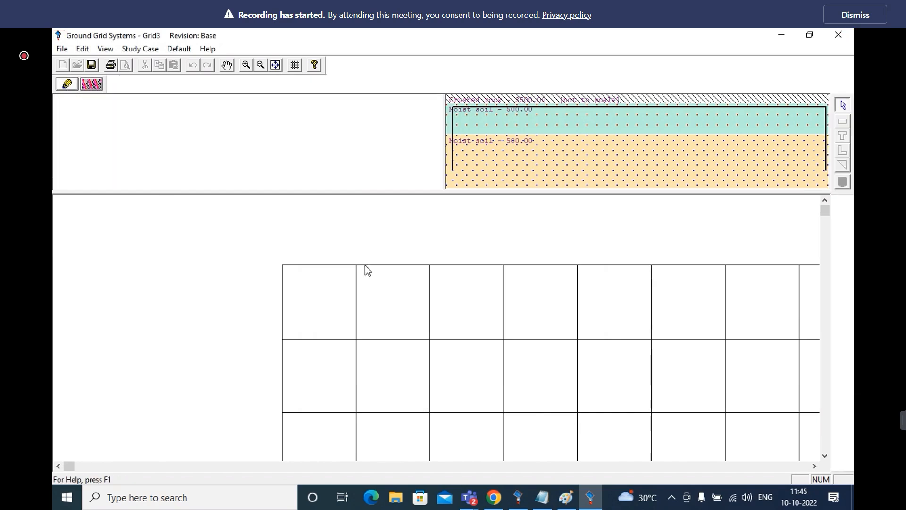
double_click(364, 264)
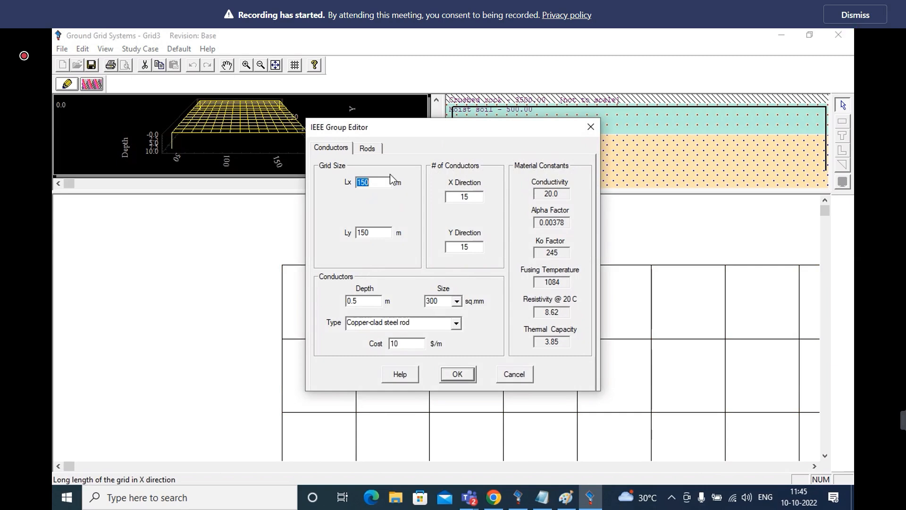
left_click(368, 150)
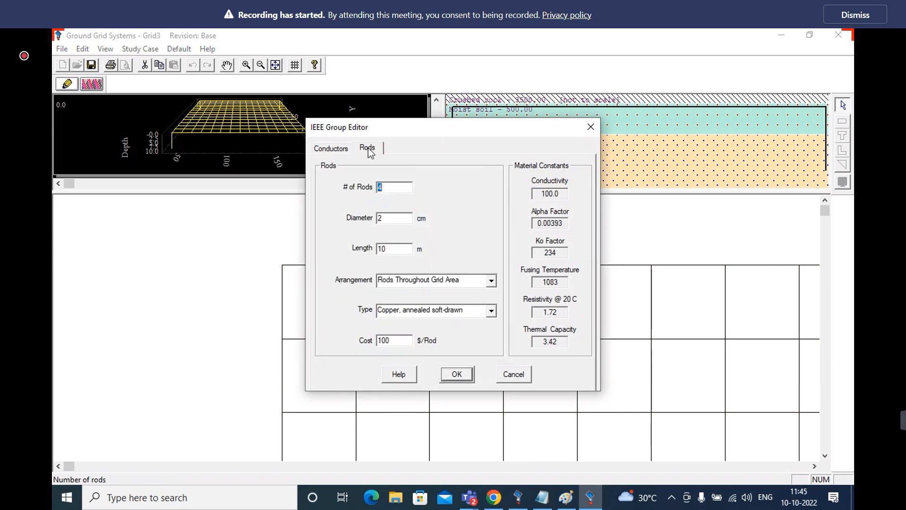
left_click(491, 280)
left_click(445, 294)
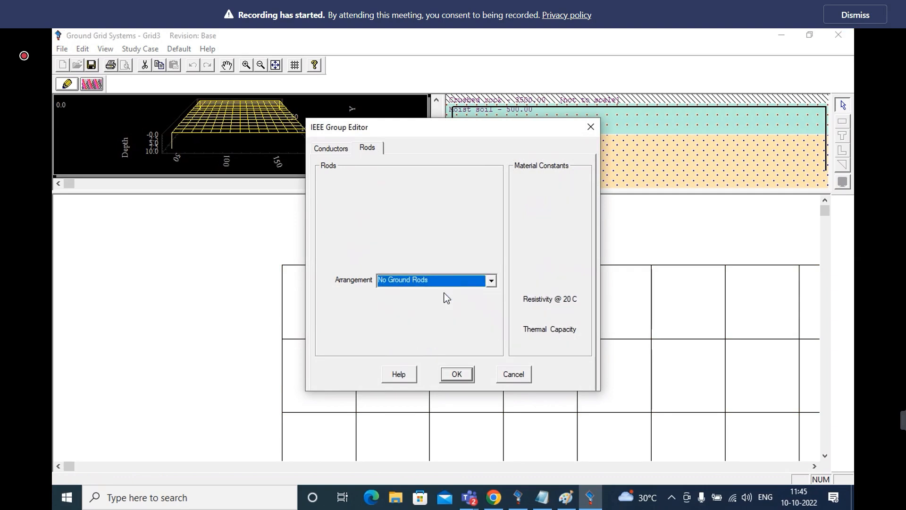
left_click(464, 376)
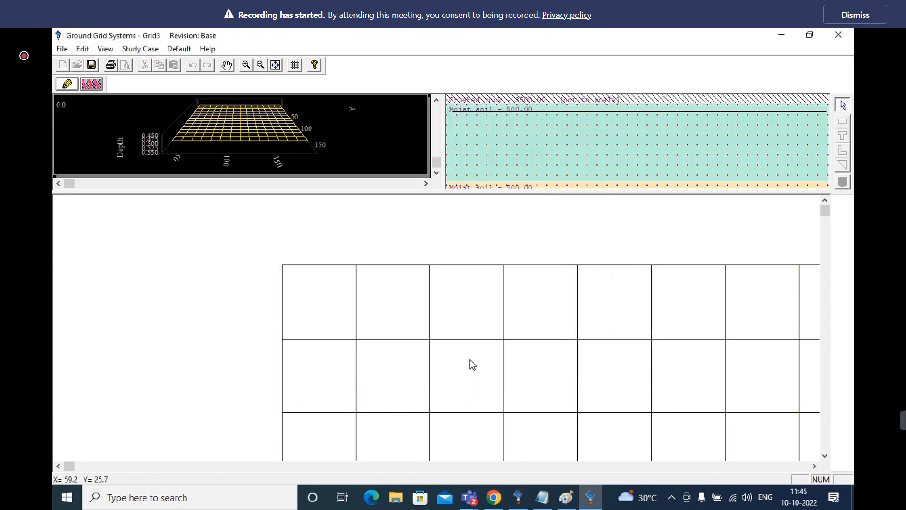
Set the depth of the crushed rock surface material to 0.4 m in the soil model
double_click(555, 146)
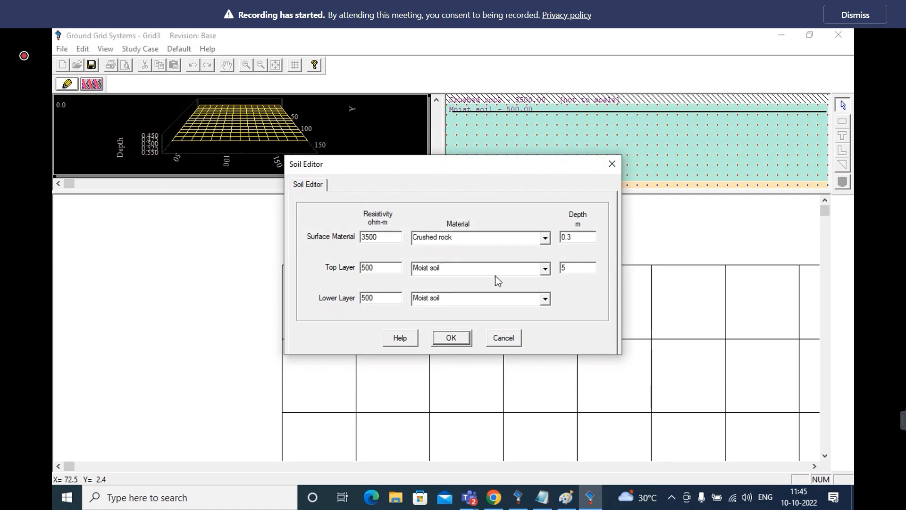
left_click(584, 238)
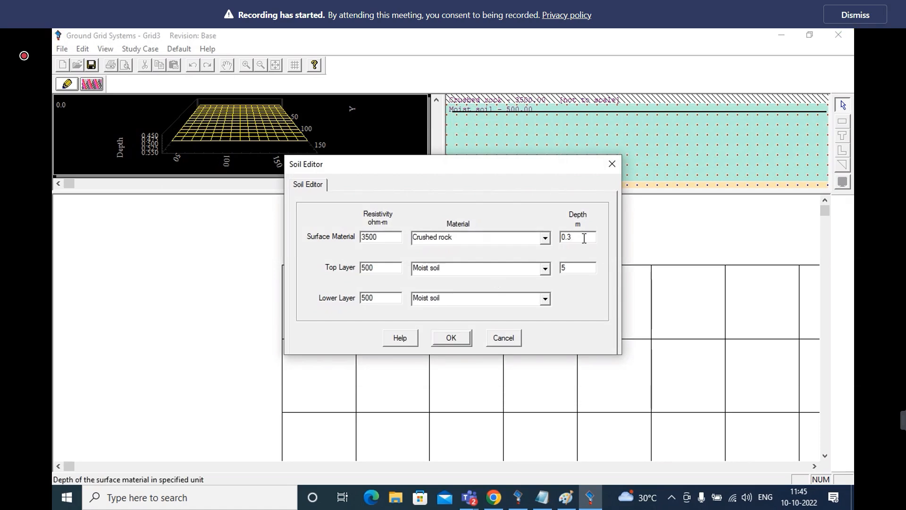
key("BackSpace")
type("4")
left_click(452, 338)
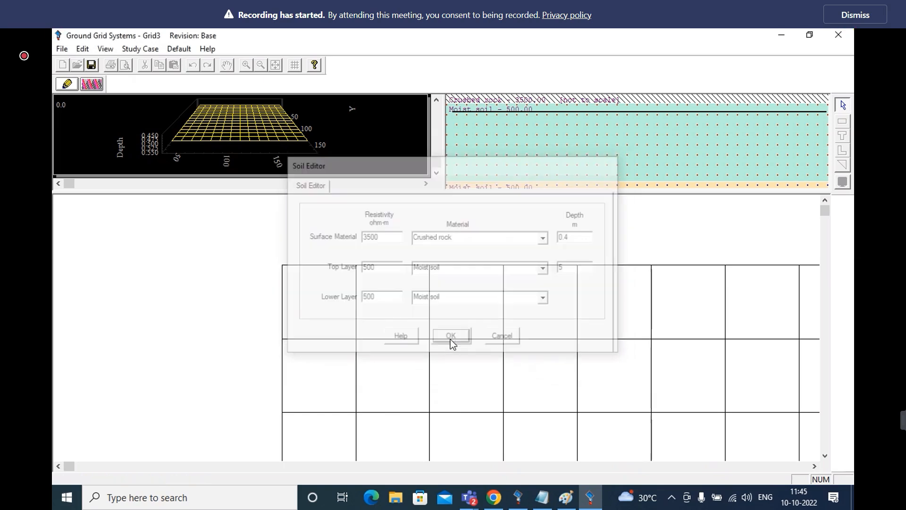
Check the grid's conductor settings, then rerun the ground grid calculation for GRD1 and close its result summary
double_click(411, 315)
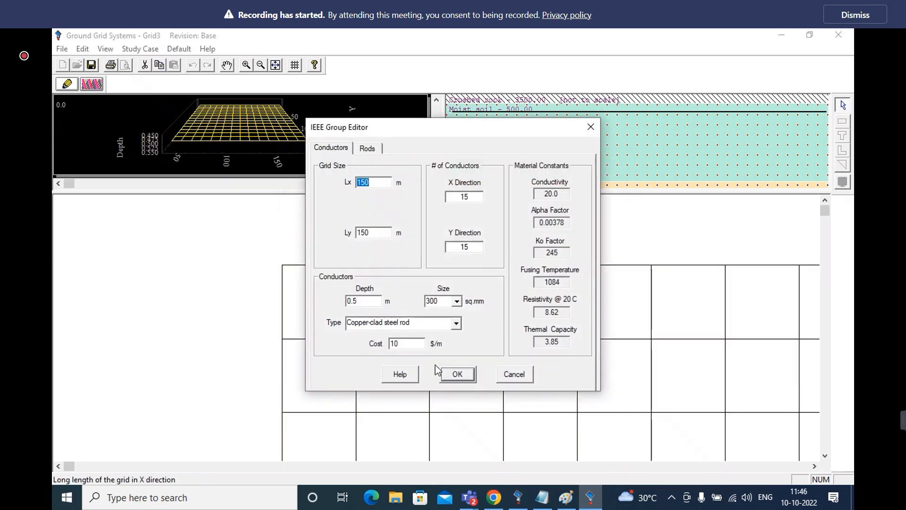
left_click(457, 376)
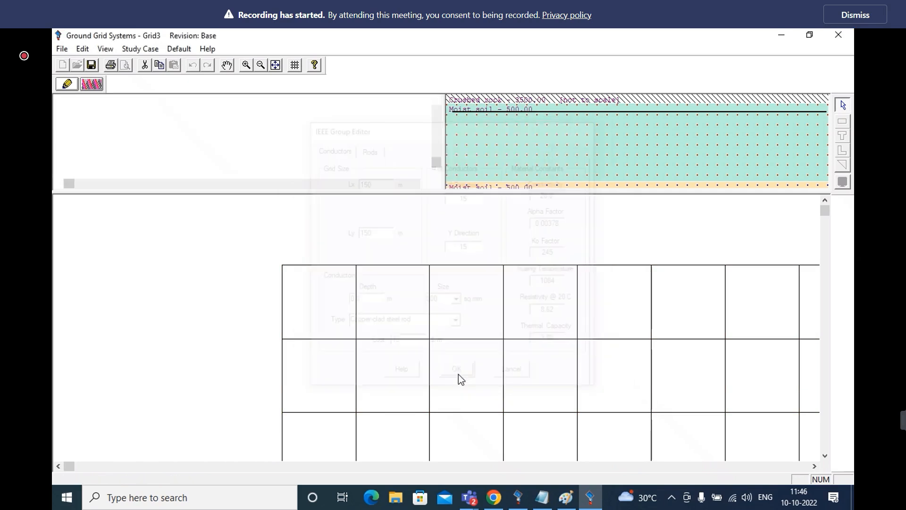
left_click(90, 85)
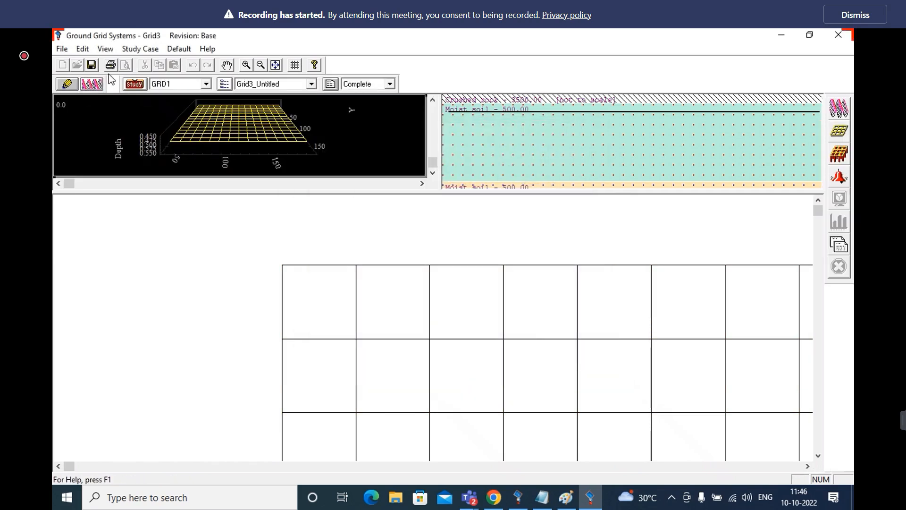
left_click(837, 110)
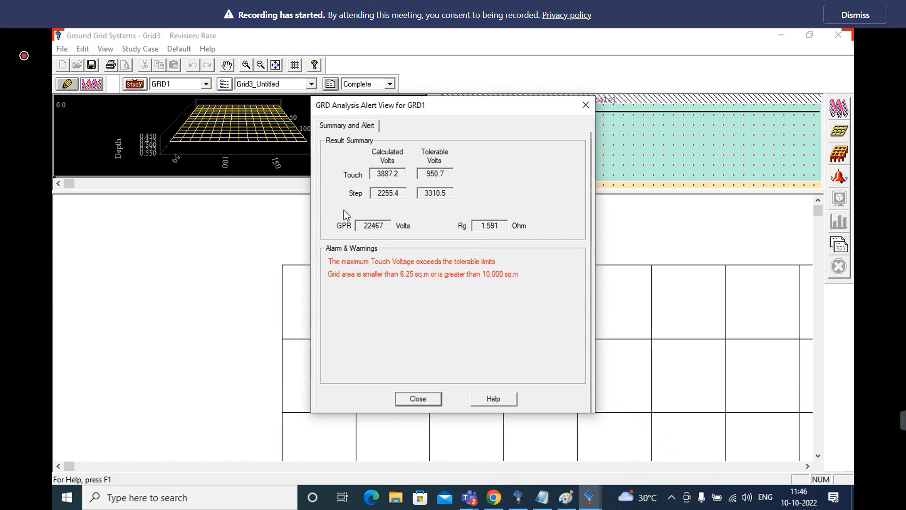
left_click(586, 105)
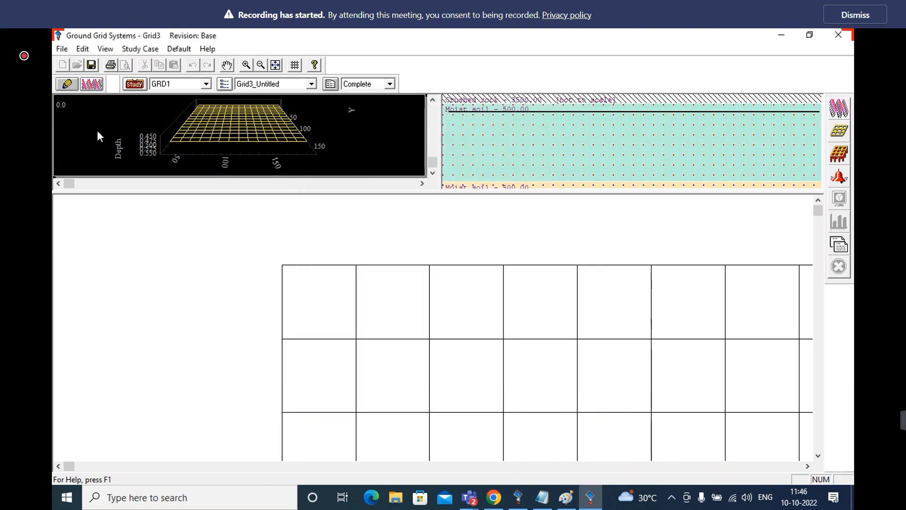
Change the grid's rod arrangement to Rods along Grid Perimeter
left_click(67, 84)
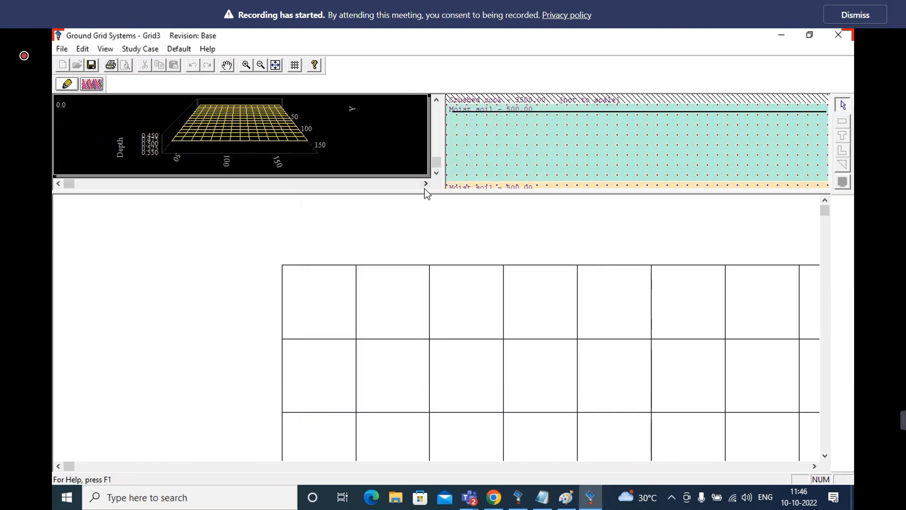
double_click(406, 319)
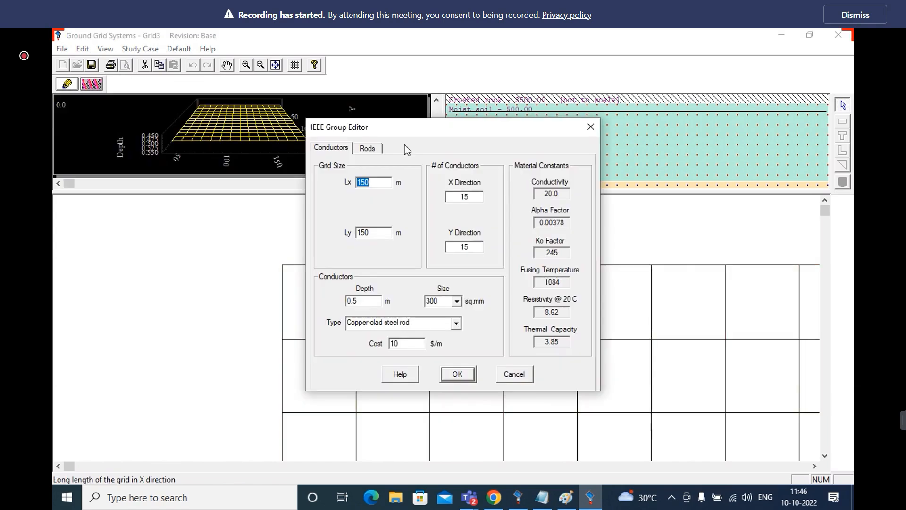
left_click(368, 149)
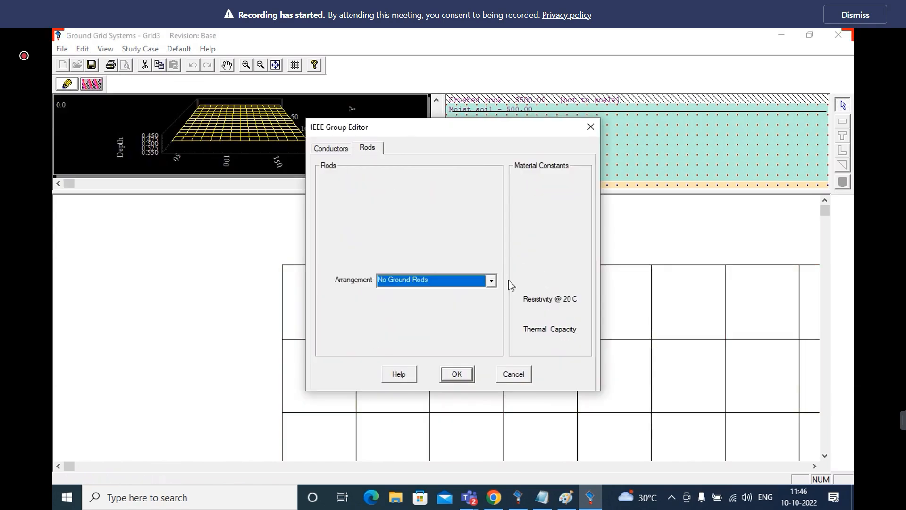
left_click(491, 281)
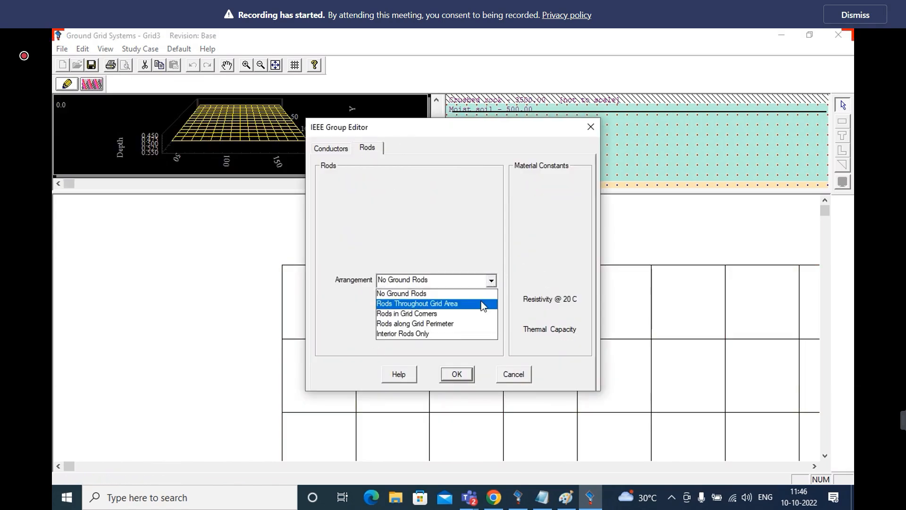
left_click(476, 323)
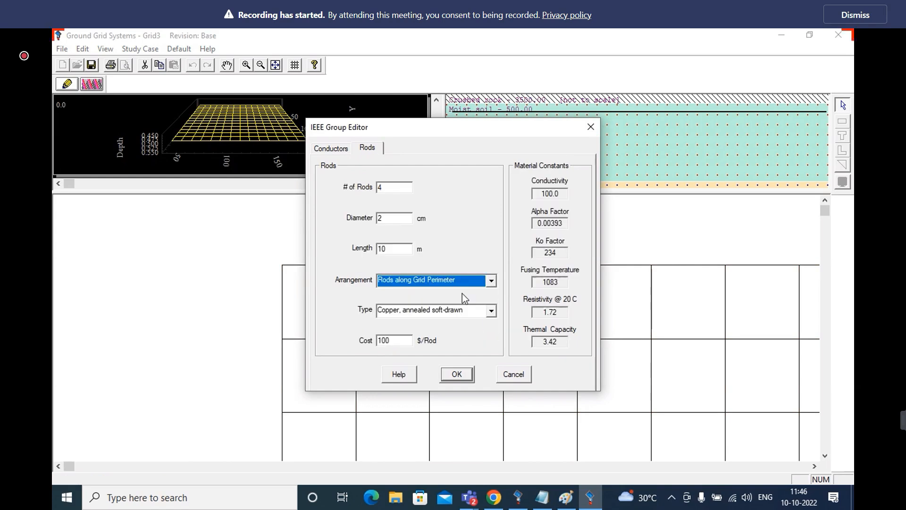
Set the number of ground rods to 25 and their diameter to 6 cm, and apply the changes
left_click_drag(411, 184, 353, 194)
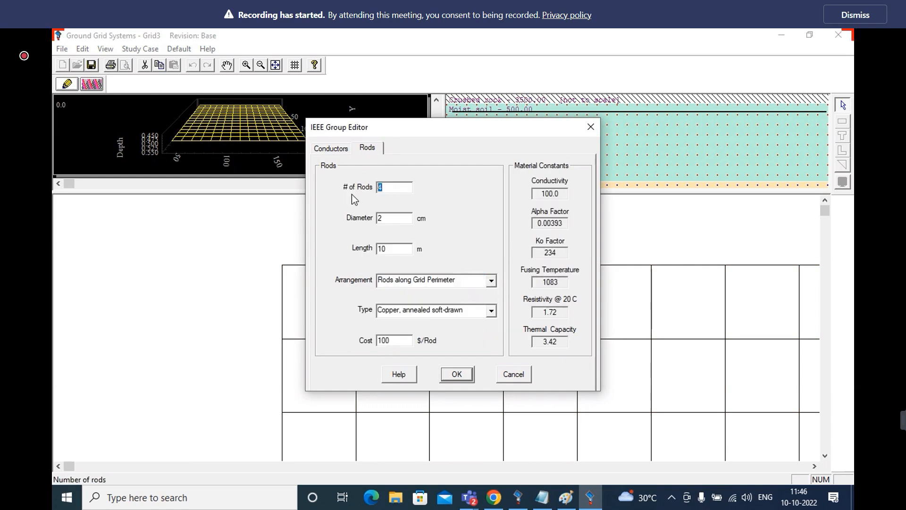
type("40")
key("BackSpace")
key("BackSpace")
type("5")
key("BackSpace")
type("25")
key("Tab")
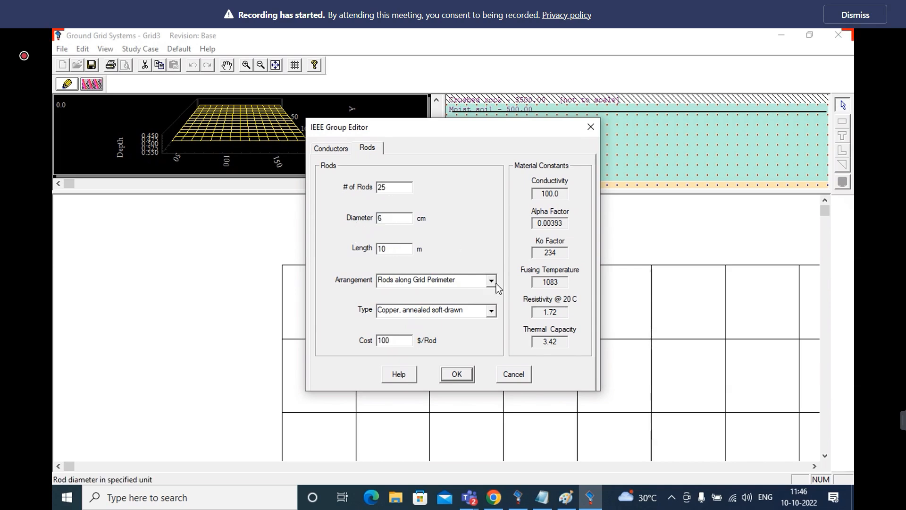
left_click(457, 374)
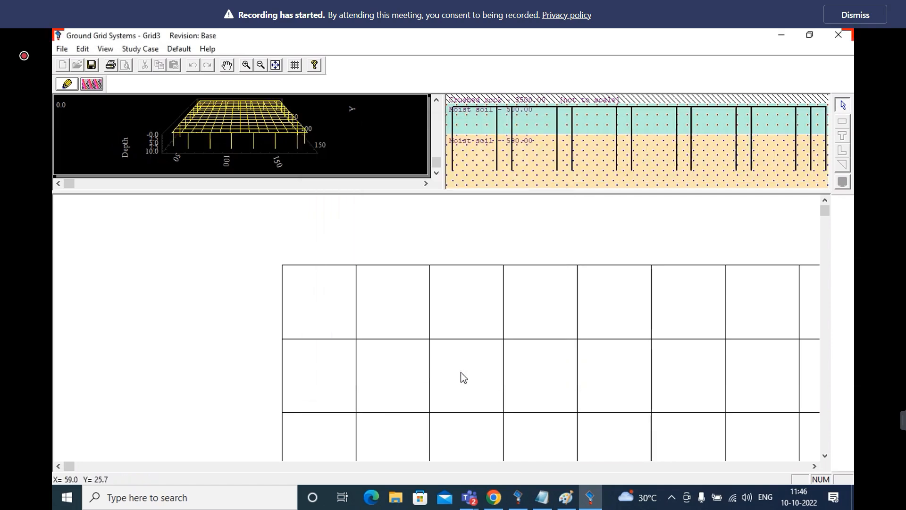
double_click(504, 372)
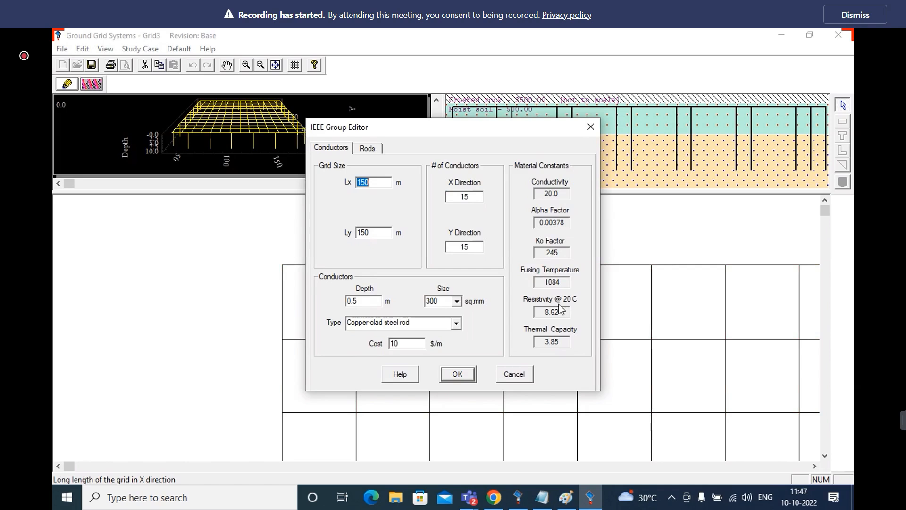
left_click(332, 151)
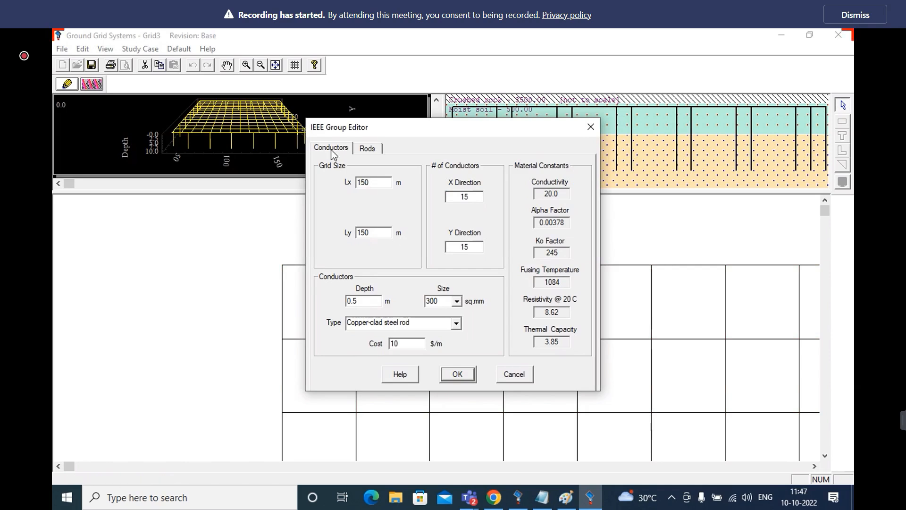
left_click(467, 375)
In the GRD1 study case, set the body weight to 70 kg and the current division factor Sf to 60%
left_click(93, 85)
left_click(135, 85)
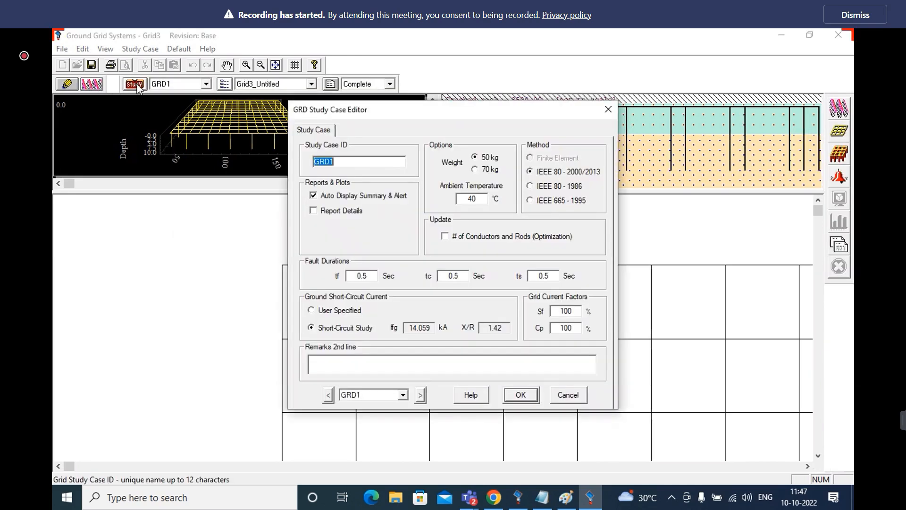
left_click(476, 170)
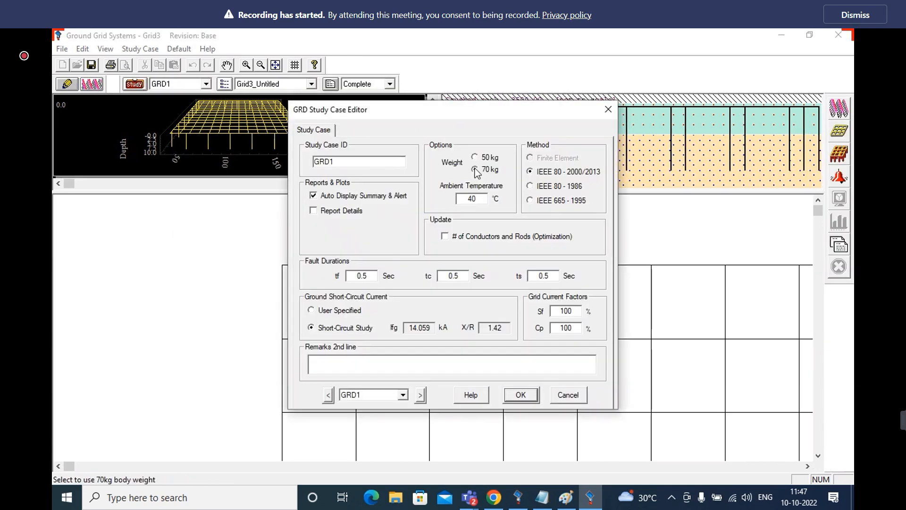
left_click_drag(574, 312, 509, 328)
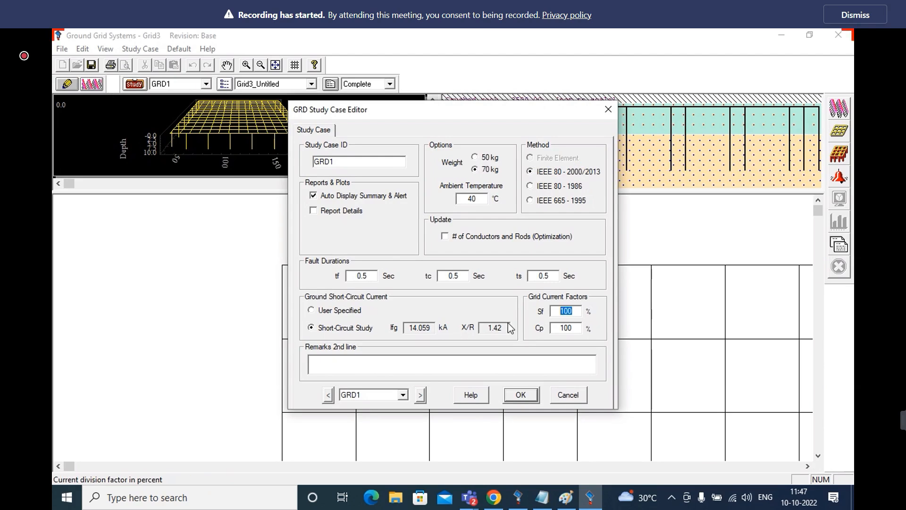
type("60")
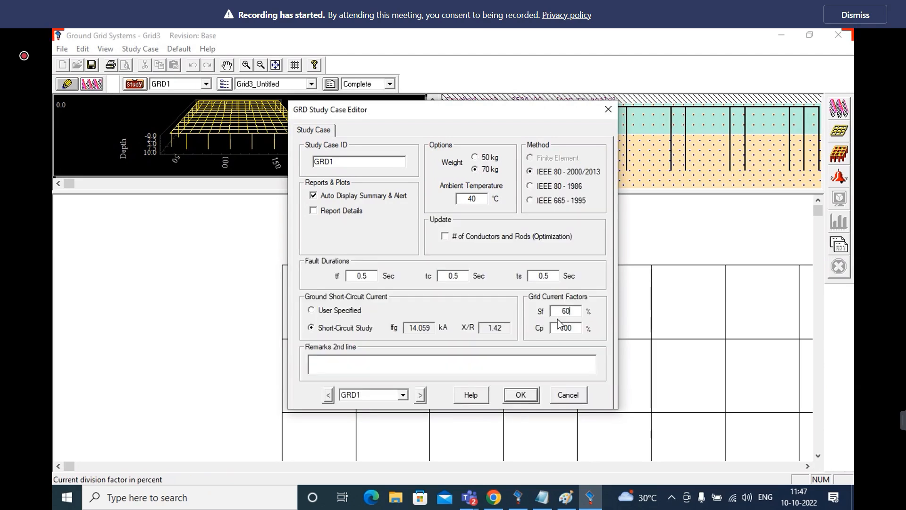
left_click(521, 394)
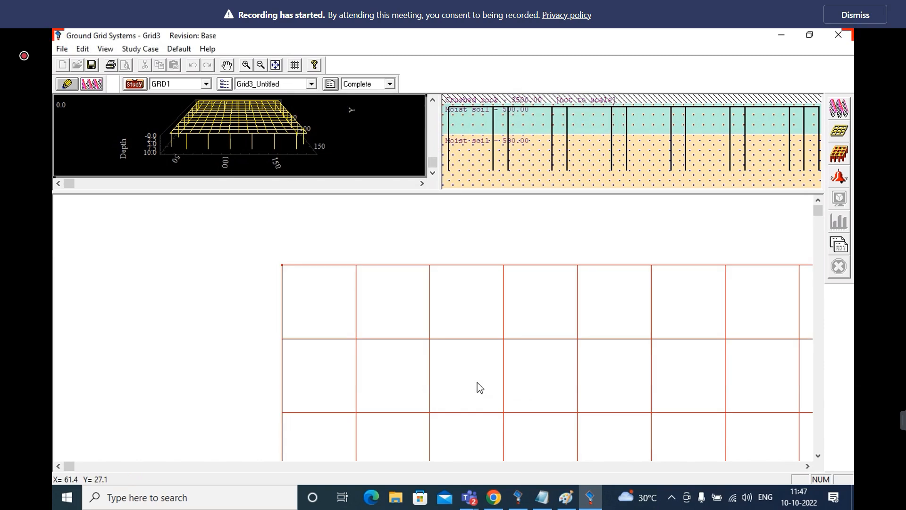
Run the ground grid calculation for GRD1, close its result summary, and check the grid's conductor settings
left_click(836, 108)
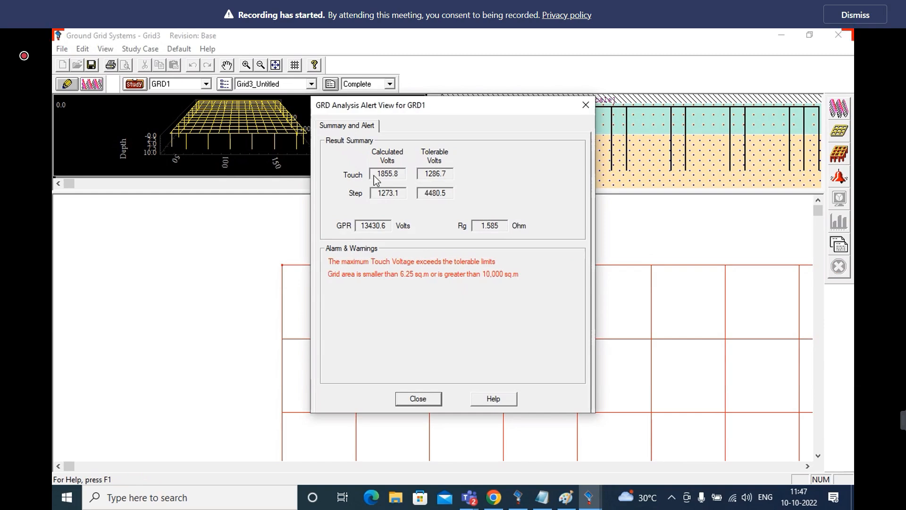
left_click(417, 399)
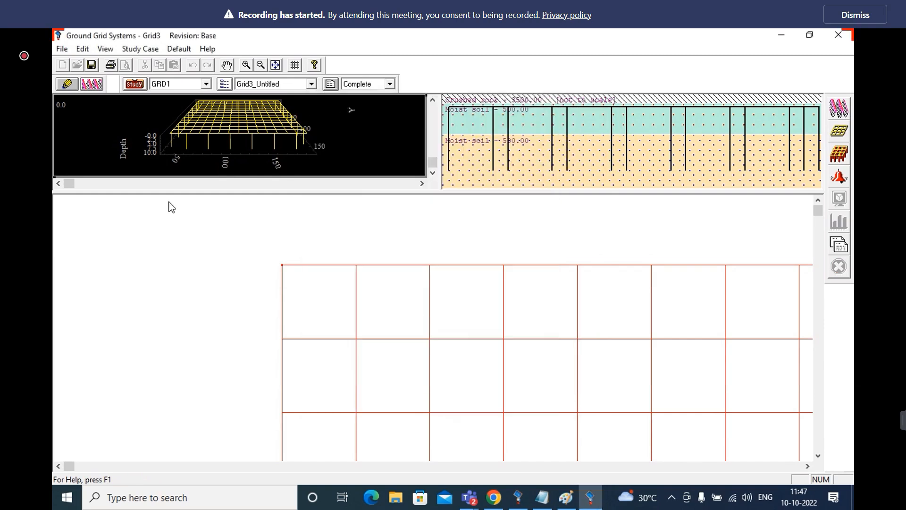
left_click(67, 84)
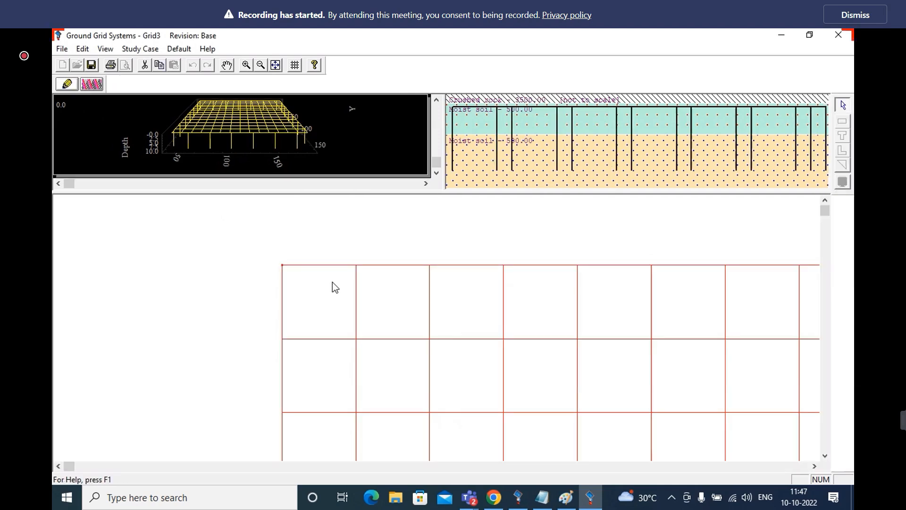
double_click(386, 302)
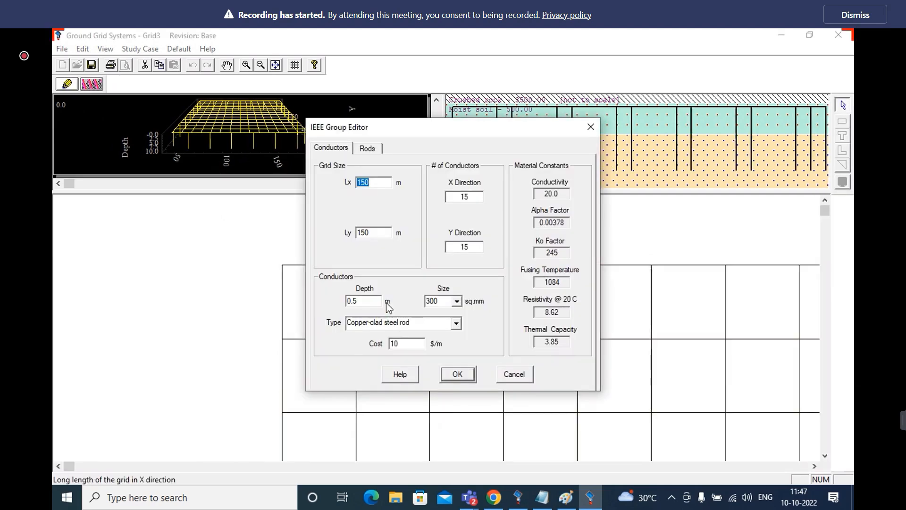
left_click(477, 198)
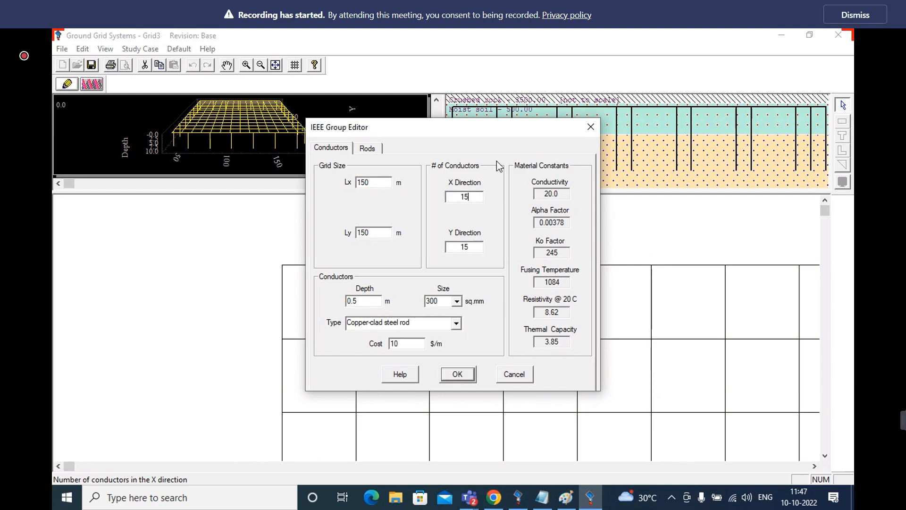
left_click(460, 378)
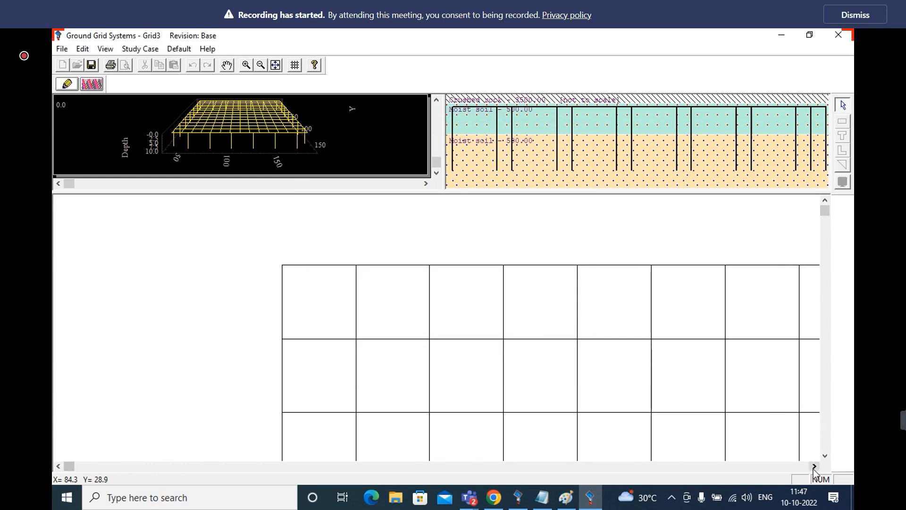
Change the ground rod arrangement to Rods Throughout Grid Area and apply it
left_click(825, 456)
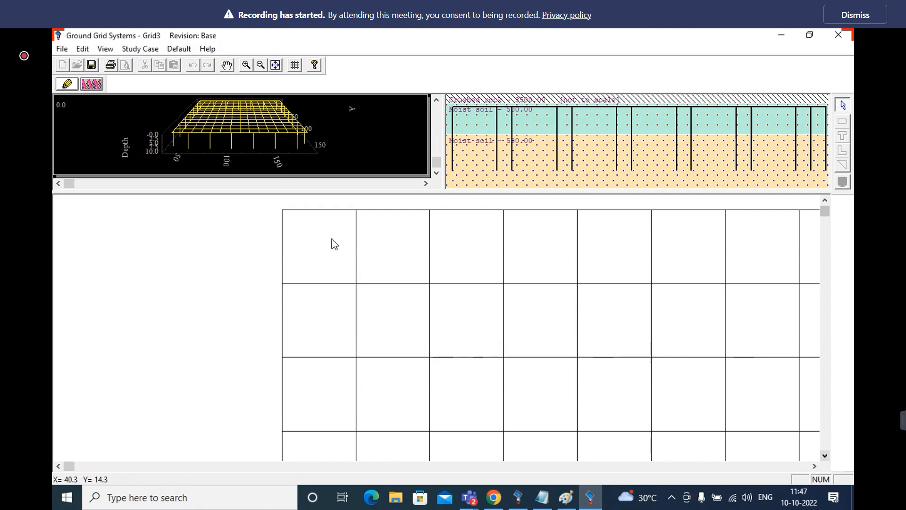
left_click(260, 67)
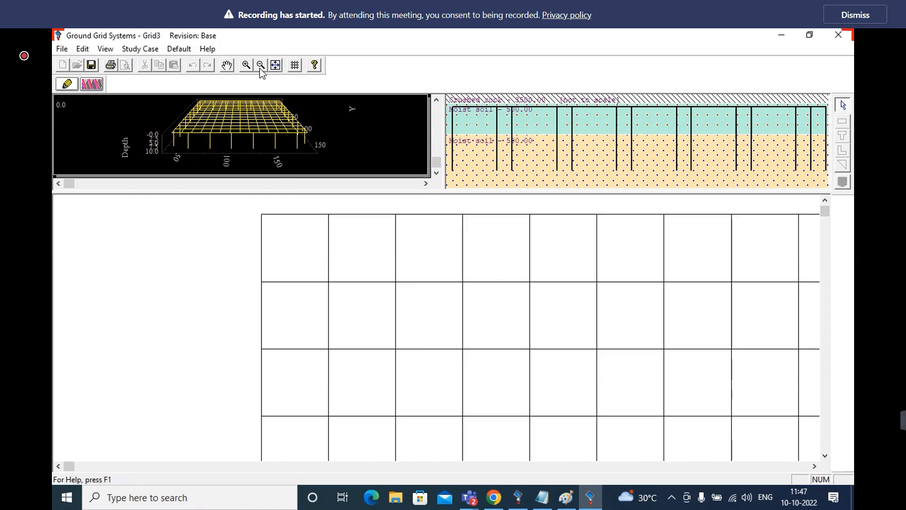
left_click(260, 66)
left_click(260, 67)
left_click(260, 67)
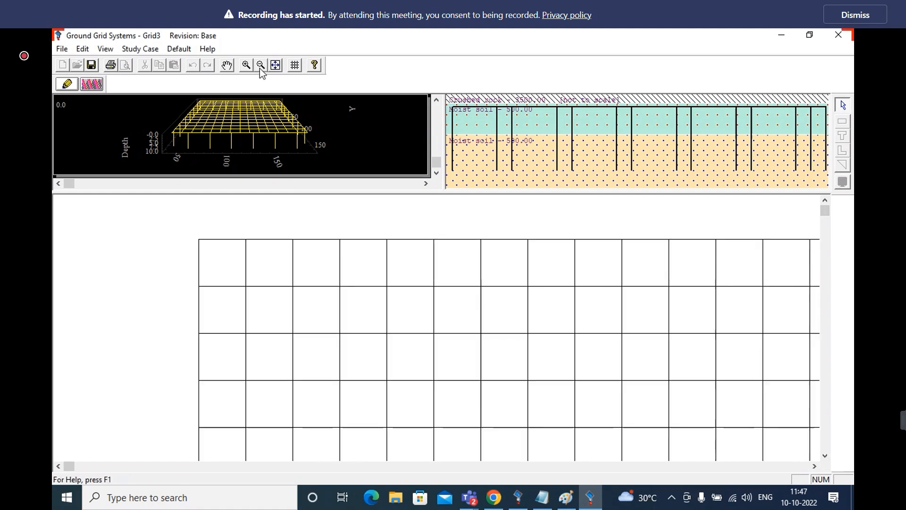
left_click(260, 67)
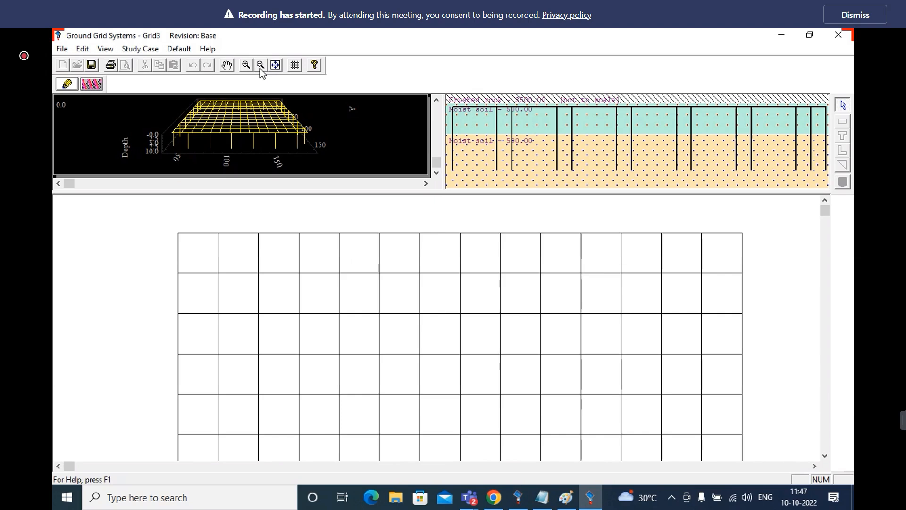
double_click(383, 300)
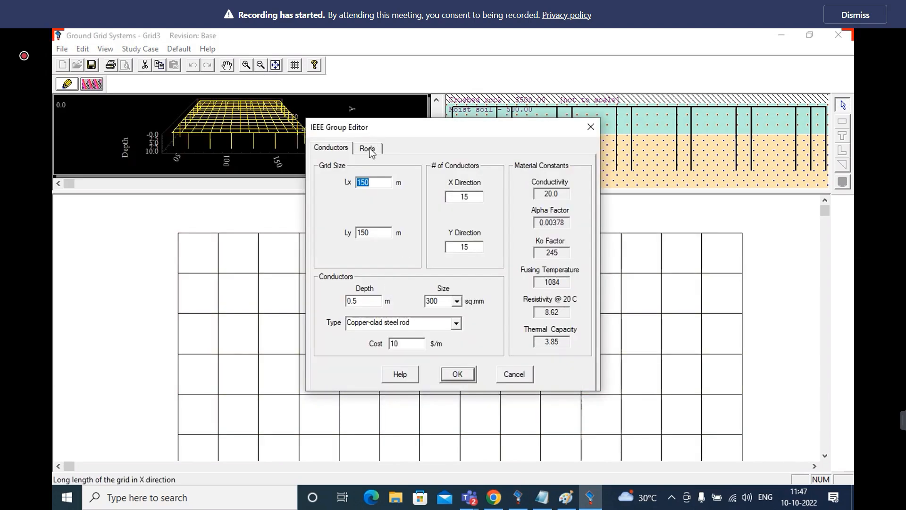
left_click(367, 148)
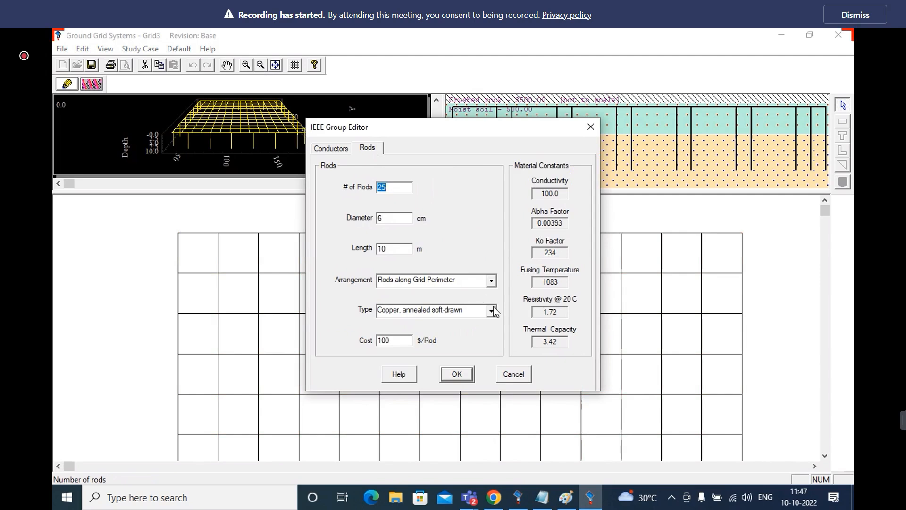
left_click(492, 280)
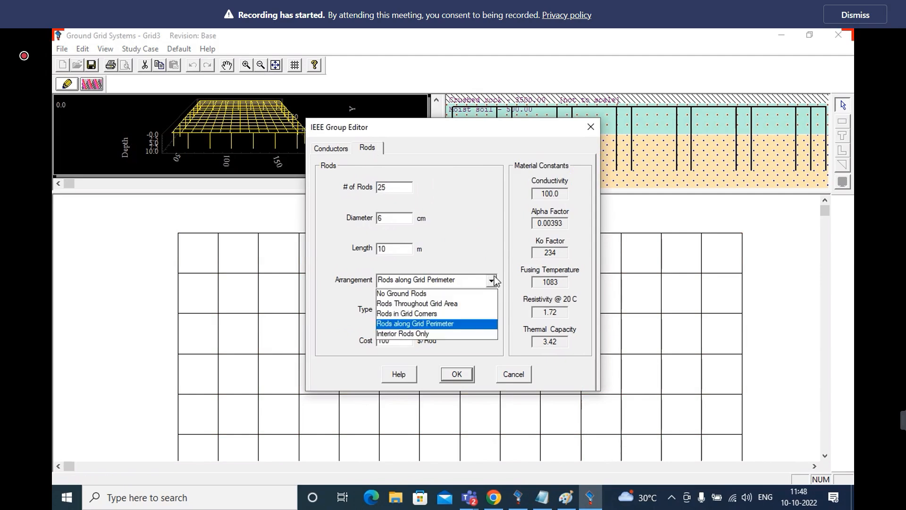
left_click(464, 304)
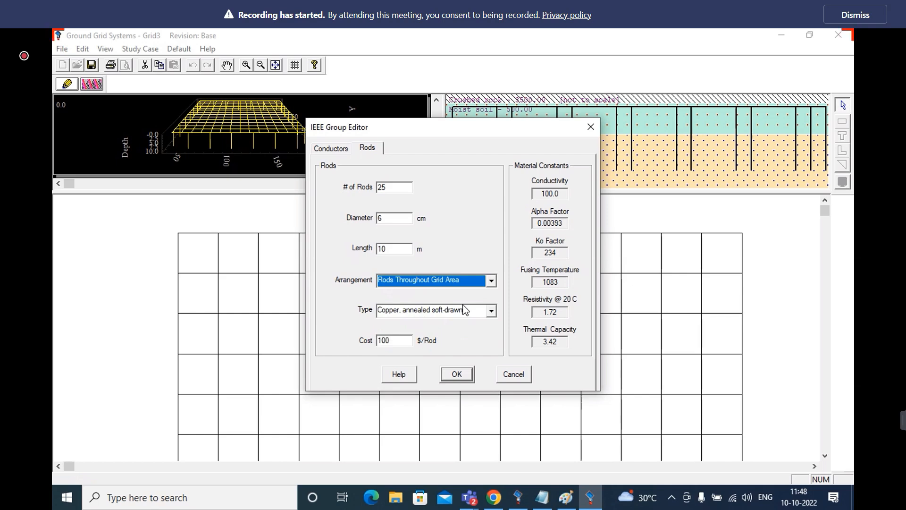
left_click(457, 376)
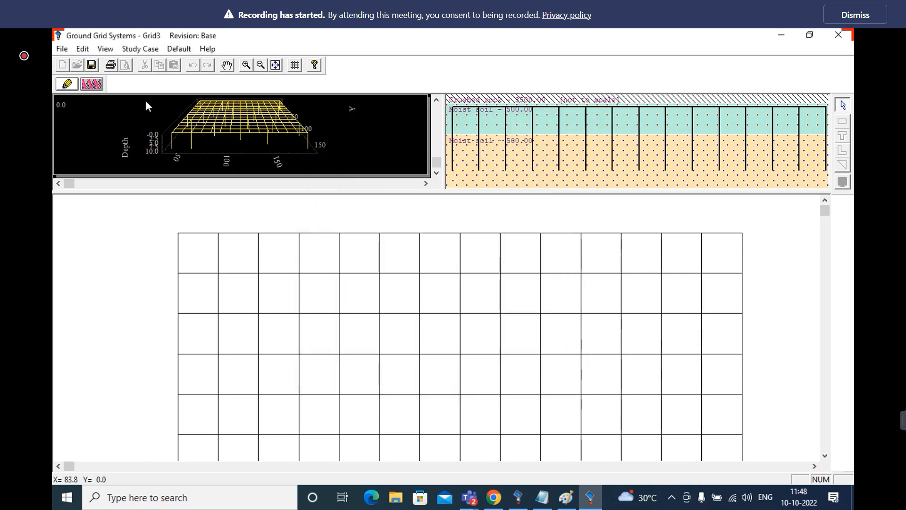
Rerun the GRD1 calculation with rods throughout the grid area and close its result summary
left_click(99, 85)
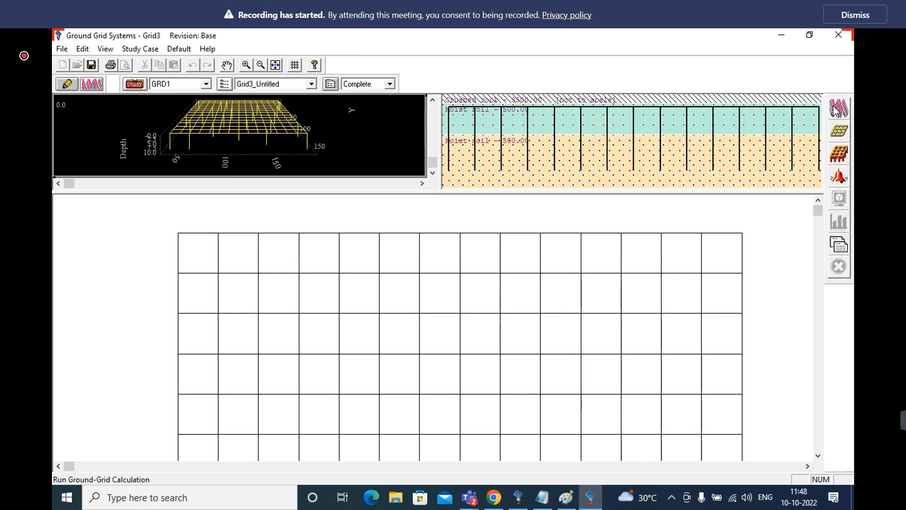
left_click(835, 109)
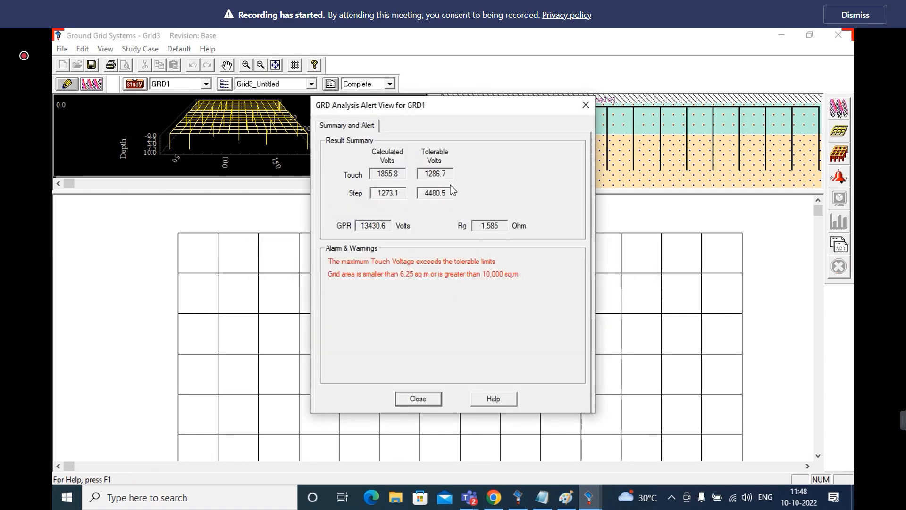
left_click(418, 398)
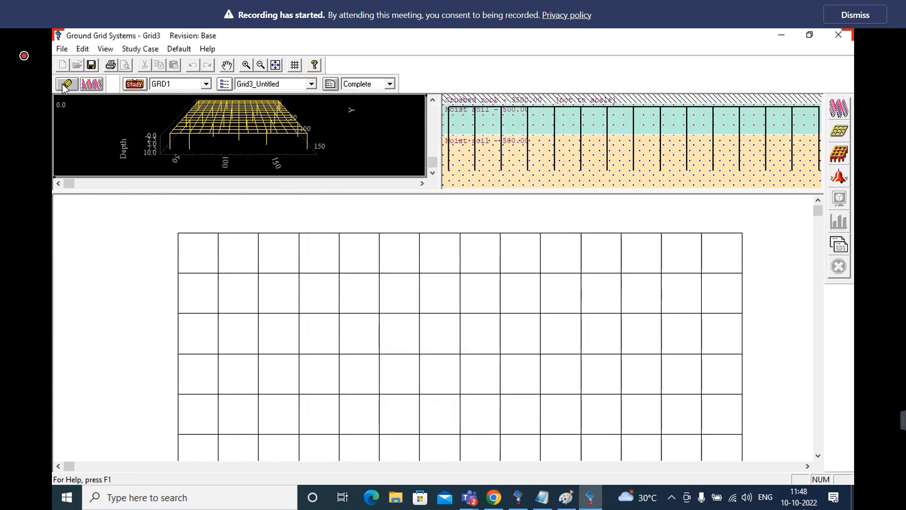
Return the ground rod arrangement to Rods along Grid Perimeter and apply it
double_click(369, 299)
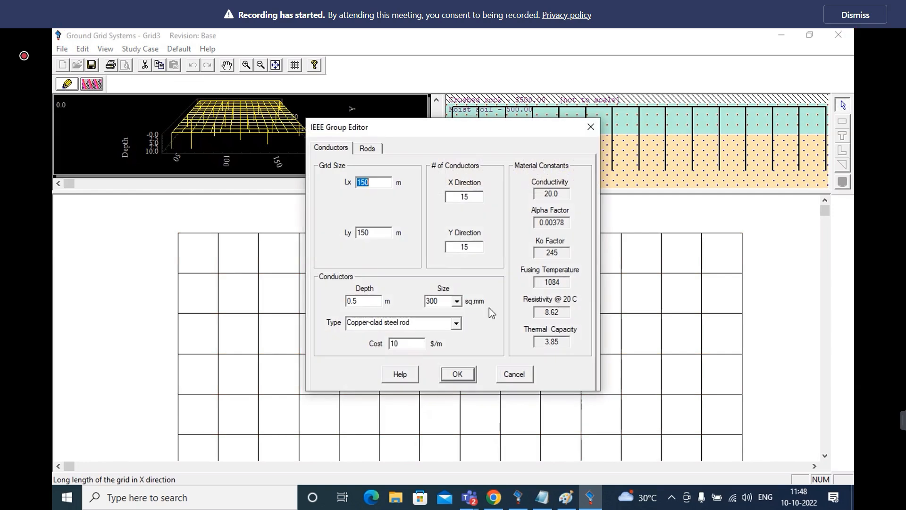
left_click(367, 149)
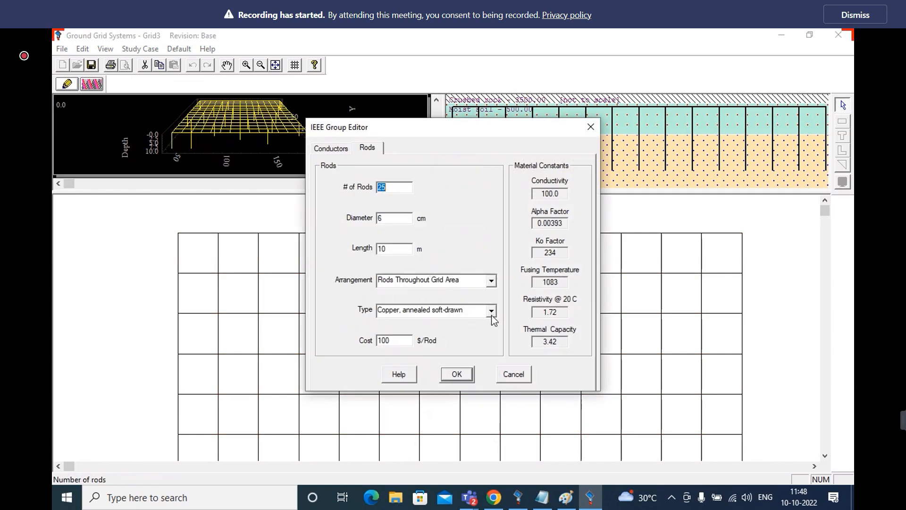
left_click(492, 281)
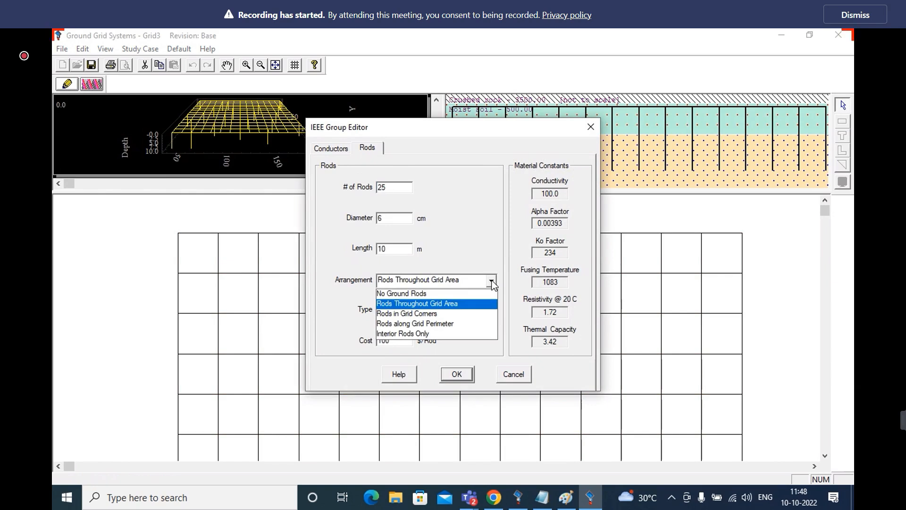
left_click(432, 325)
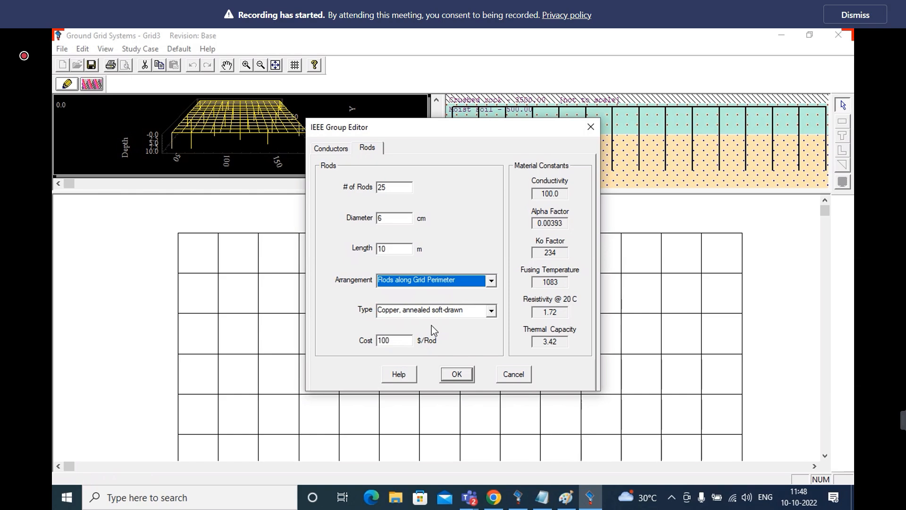
left_click(457, 374)
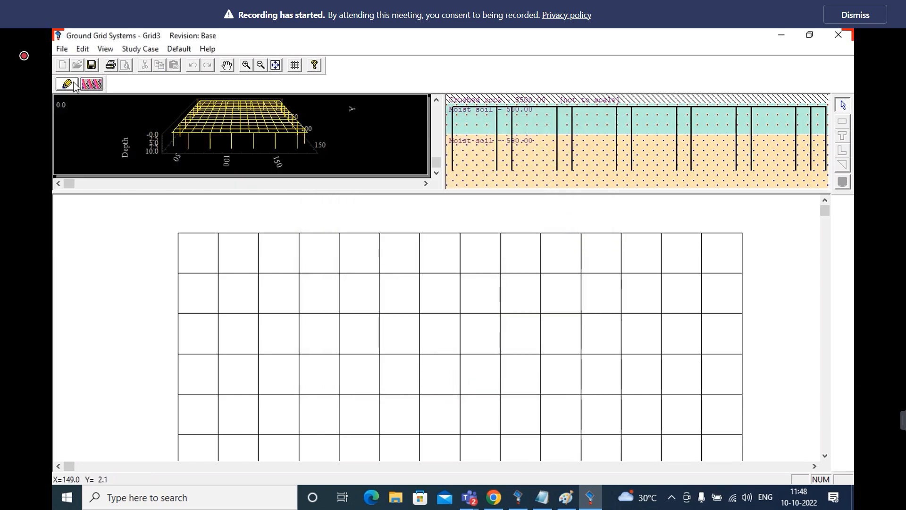
Rerun the GRD1 calculation with the rods along the grid perimeter and close its result summary
left_click(94, 83)
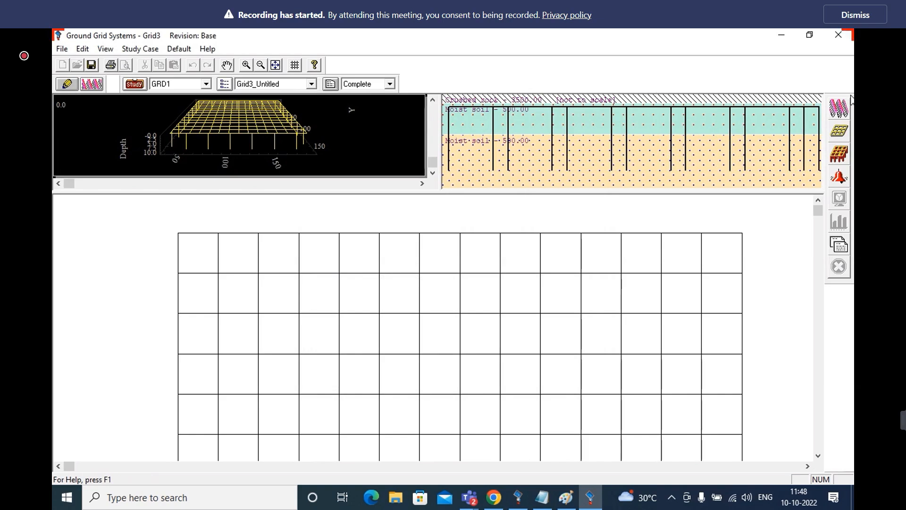
left_click(840, 111)
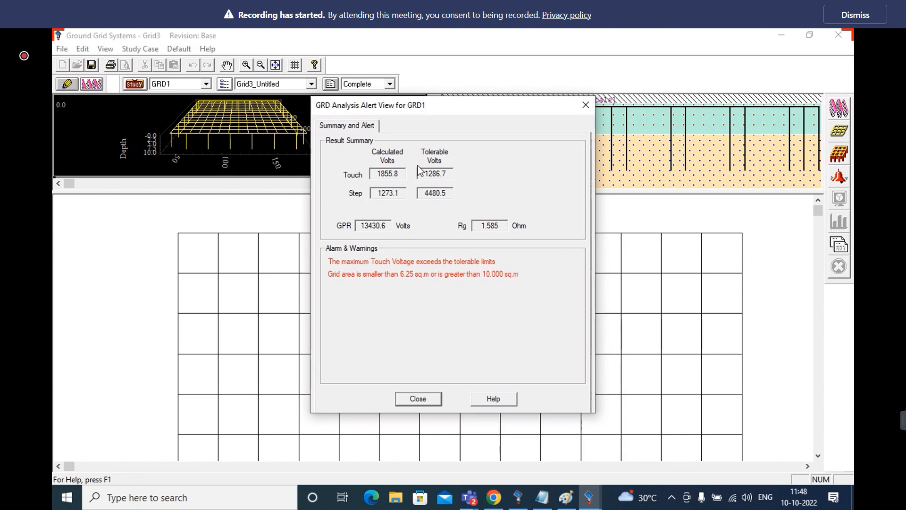
left_click(429, 401)
Set the number of ground rods to 30 and their length to 20 m
double_click(385, 368)
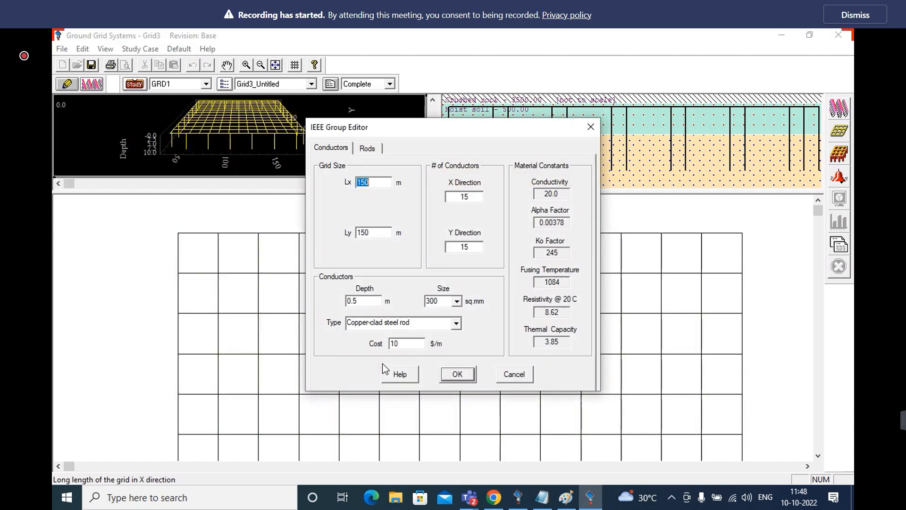
left_click(368, 148)
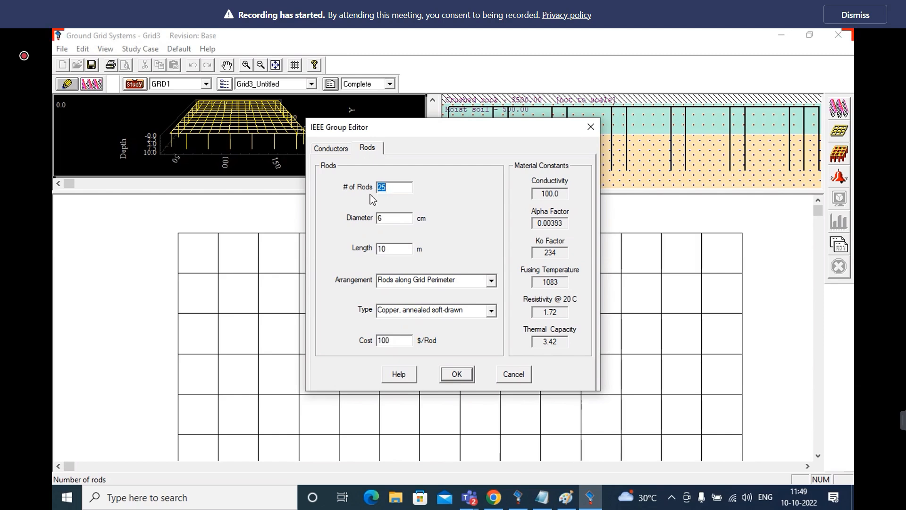
type("30")
left_click(390, 216)
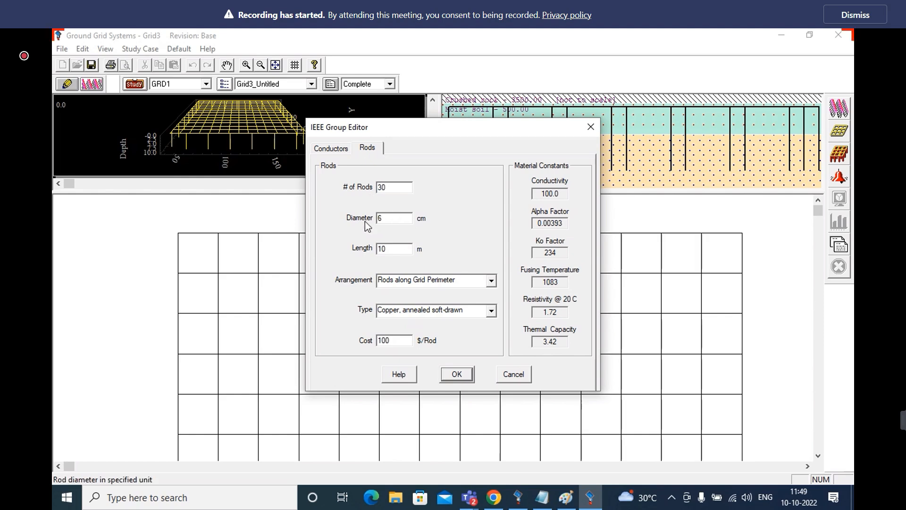
left_click(391, 250)
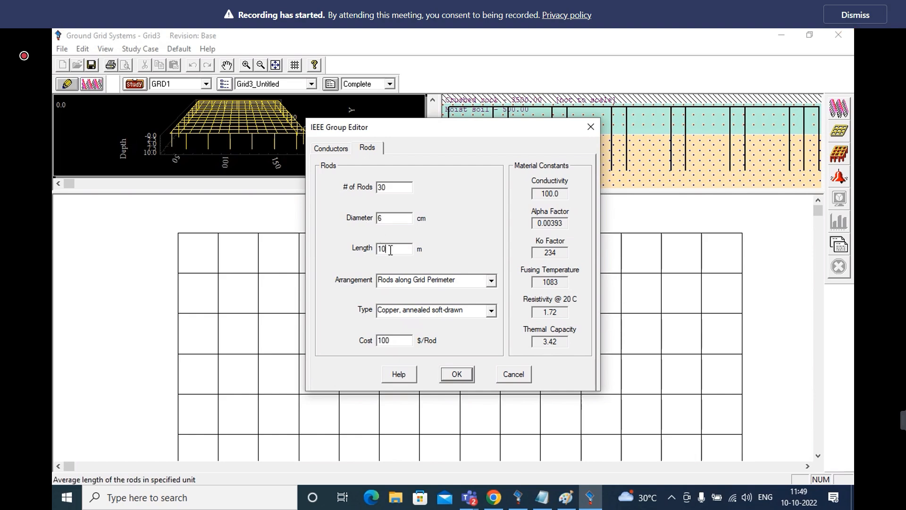
key("BackSpace")
key("BackSpace")
type("20")
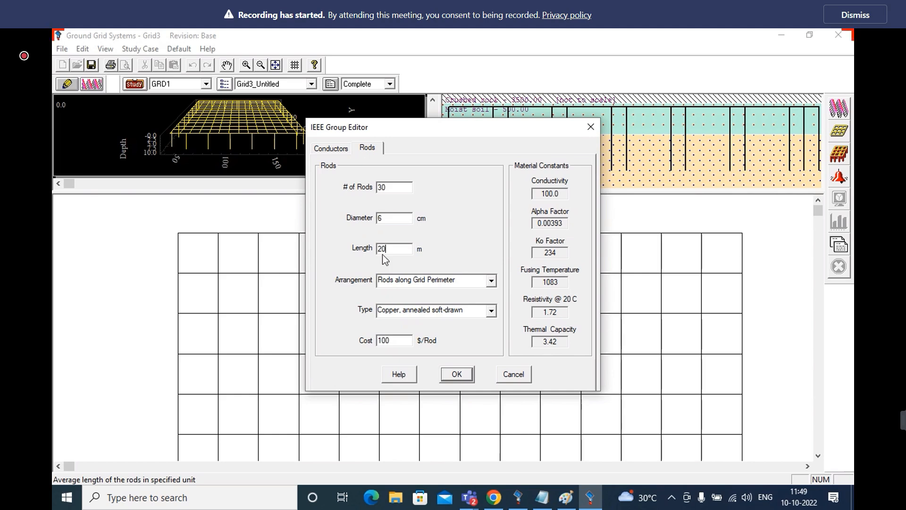
Apply the rod settings, rerun the GRD1 ground-grid calculation and close its result summary
left_click(456, 375)
left_click(845, 107)
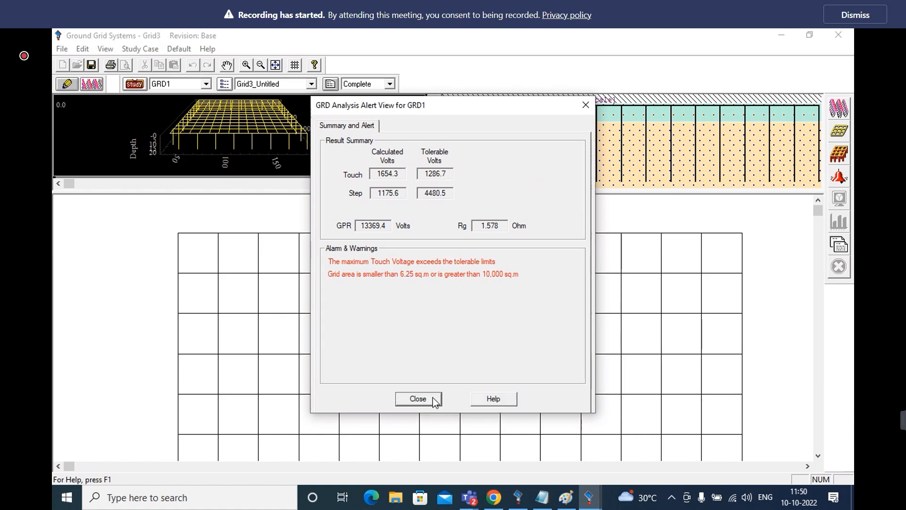
left_click(434, 400)
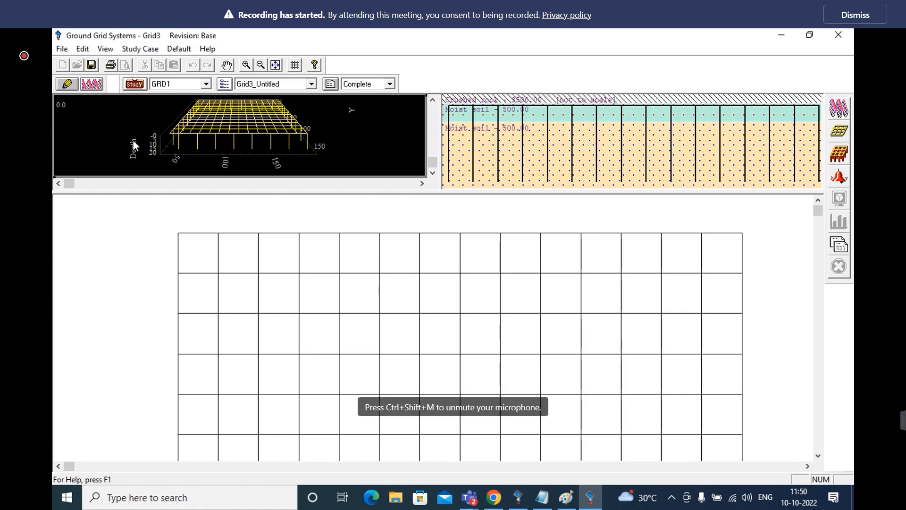
Set the grid conductor depth to 1 m and the number of conductors to 22 in both X and Y directions
left_click(66, 84)
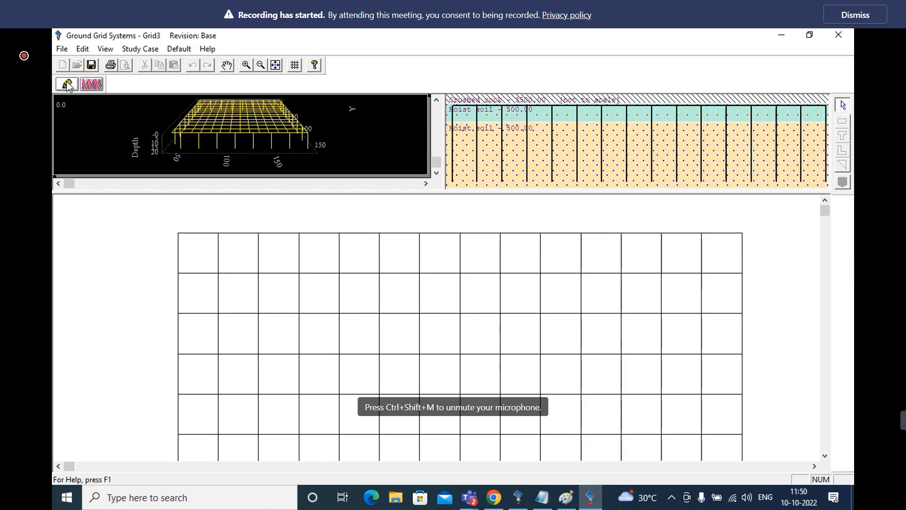
double_click(345, 332)
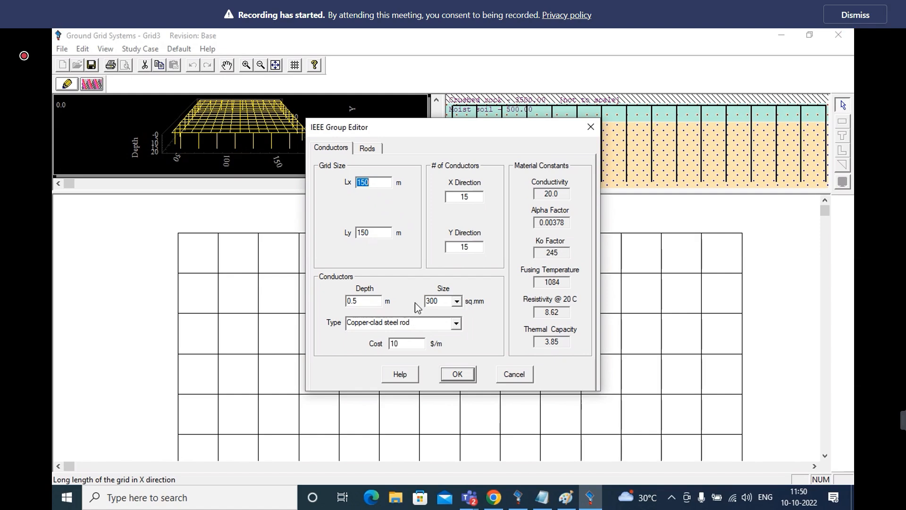
left_click_drag(366, 301, 313, 304)
type("1")
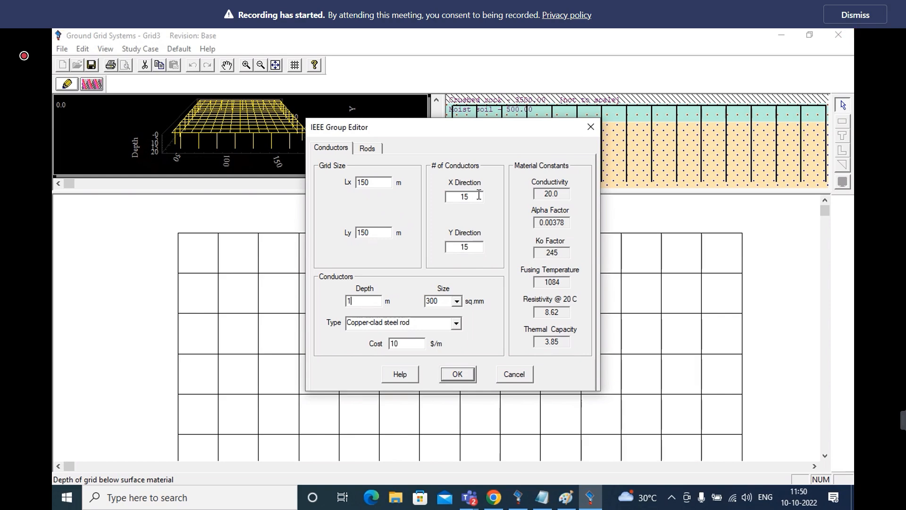
double_click(453, 202)
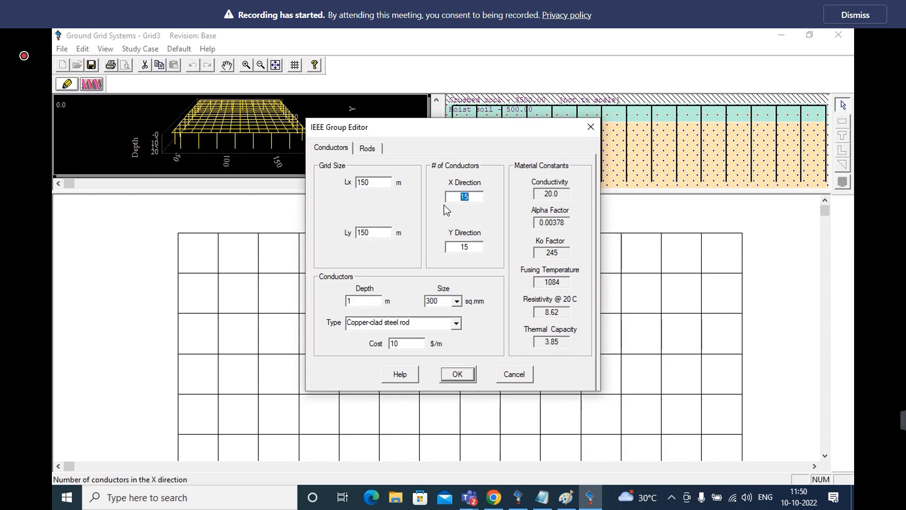
type("22")
key("Tab")
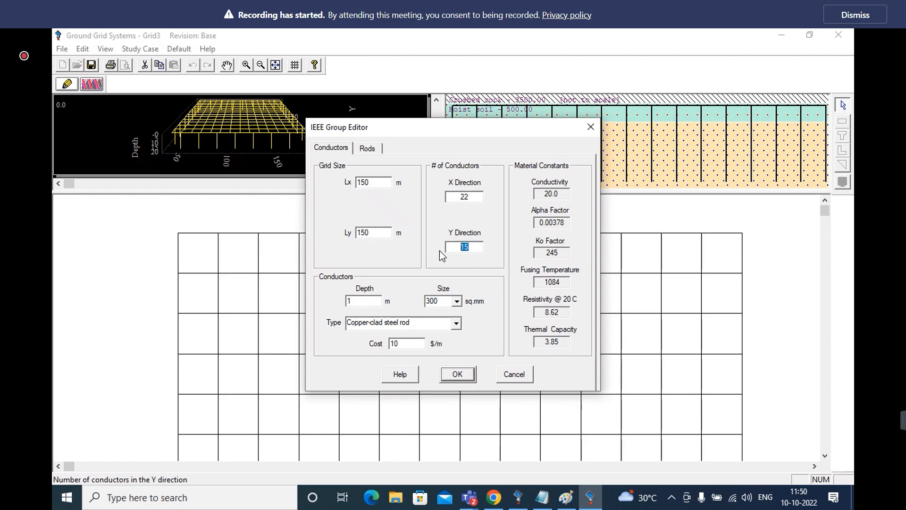
type("22")
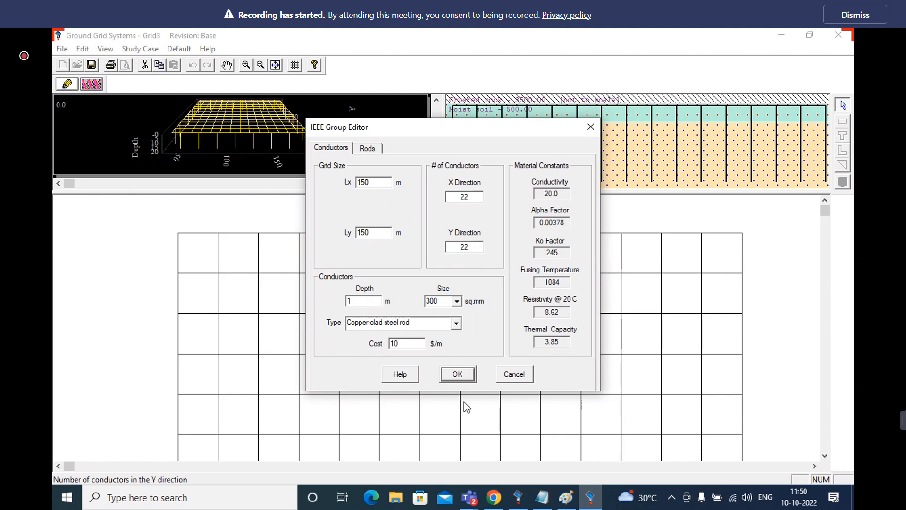
left_click(466, 373)
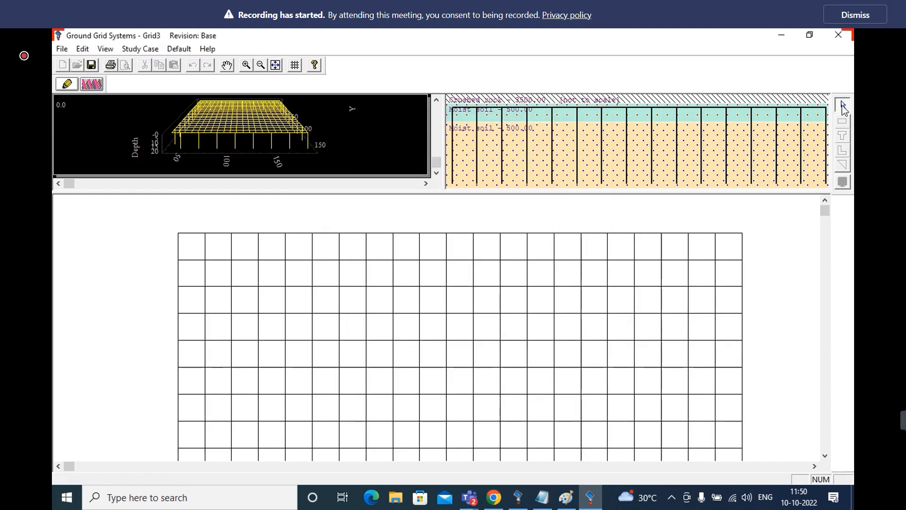
Rerun the GRD1 calculation with the deeper 22 by 22 conductor grid and close its result summary
left_click(91, 85)
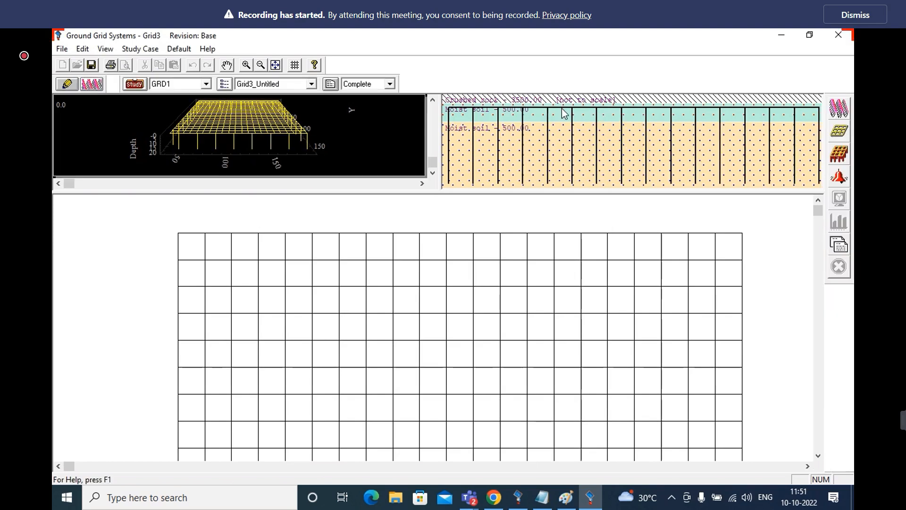
left_click(846, 111)
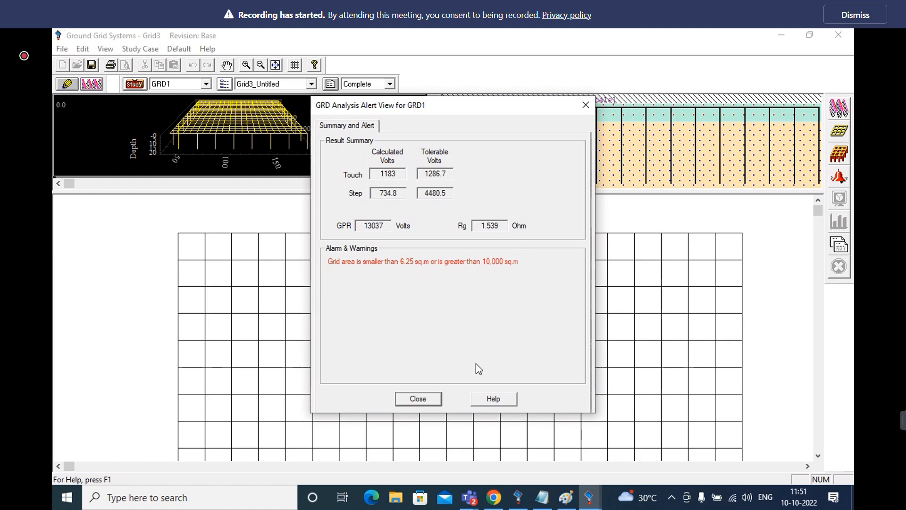
left_click(422, 398)
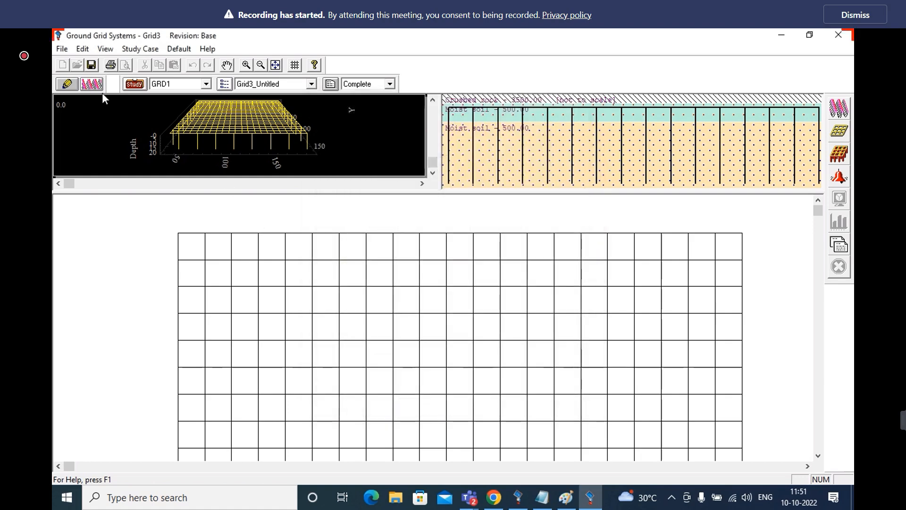
Set the grid size to 100 m in both Lx and Ly
left_click(67, 83)
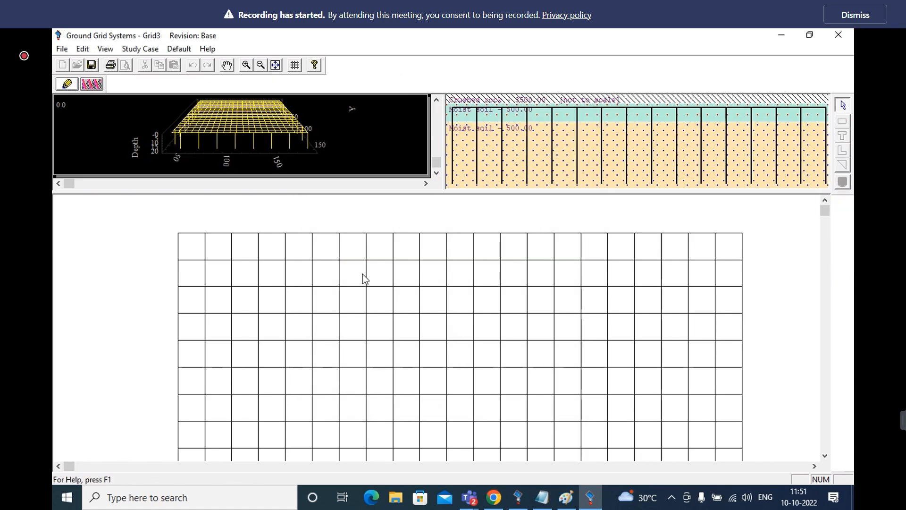
double_click(381, 278)
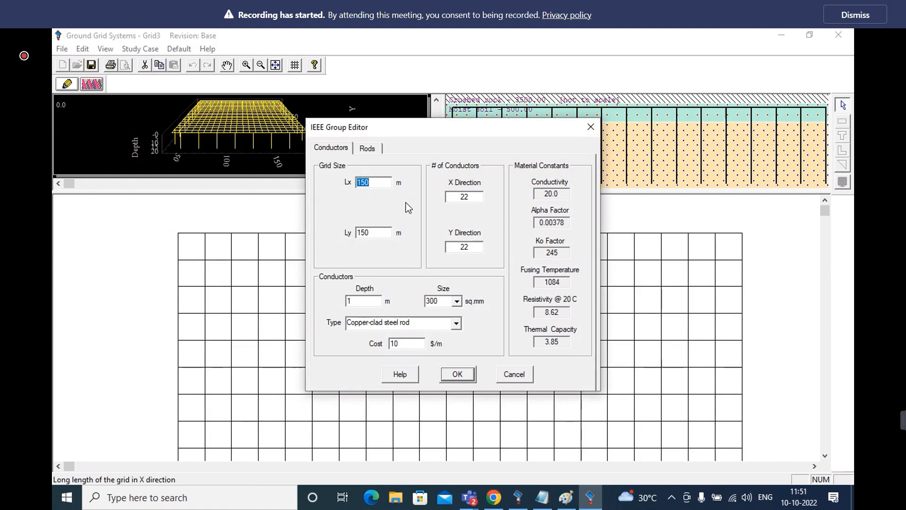
left_click(378, 185)
left_click(456, 301)
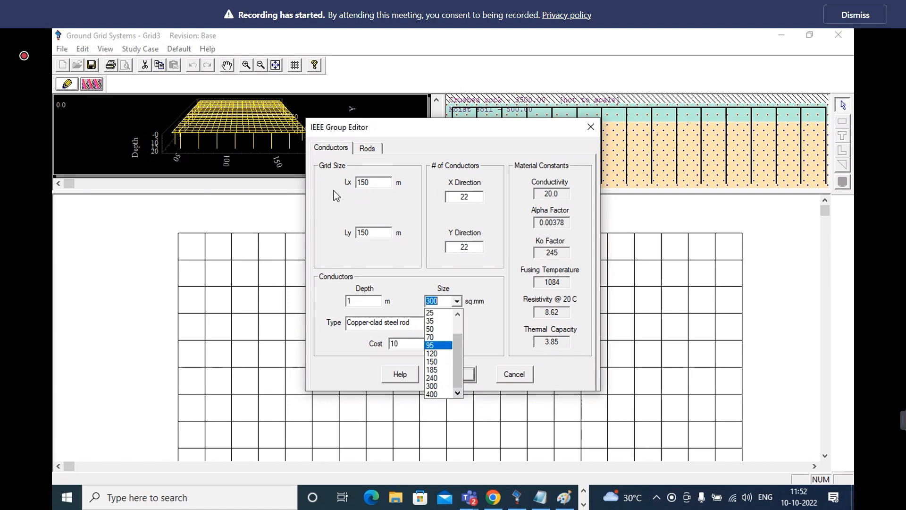
left_click(415, 255)
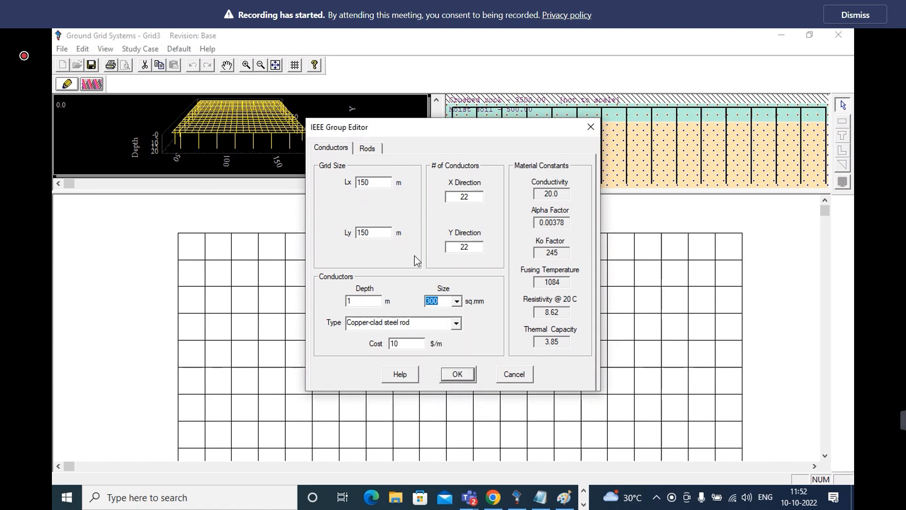
left_click(378, 186)
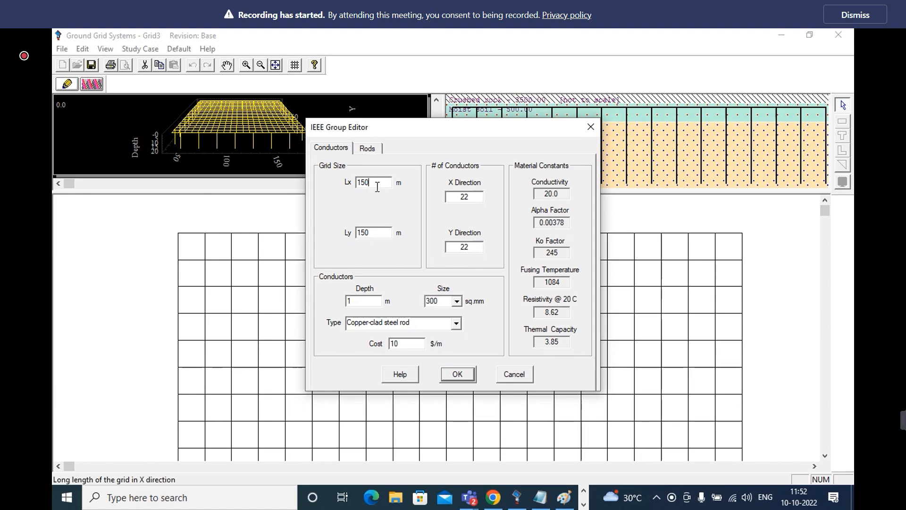
key("BackSpace")
key("BackSpace")
type("00")
left_click(383, 232)
key("BackSpace")
key("BackSpace")
type("00")
Set the number of conductors to 20 in both X and Y directions and apply the grid changes
key("Tab")
type("20")
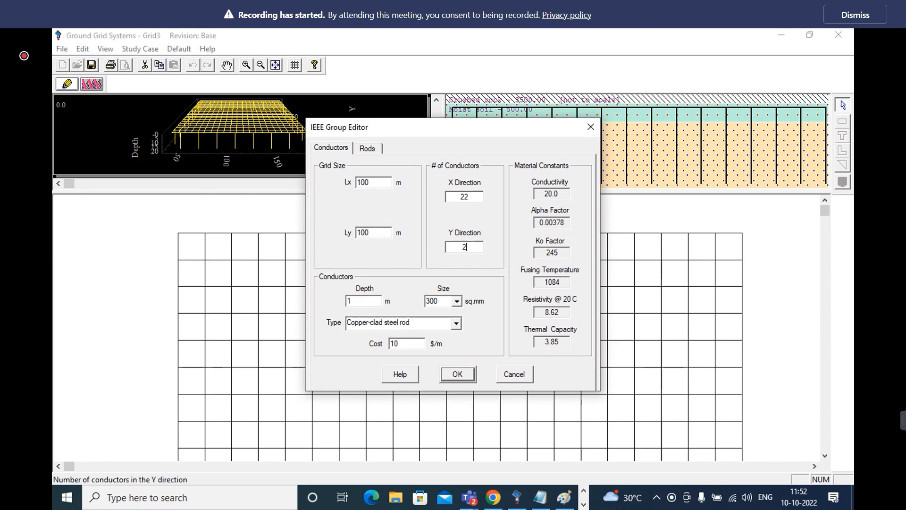
double_click(470, 195)
type("20")
left_click(461, 375)
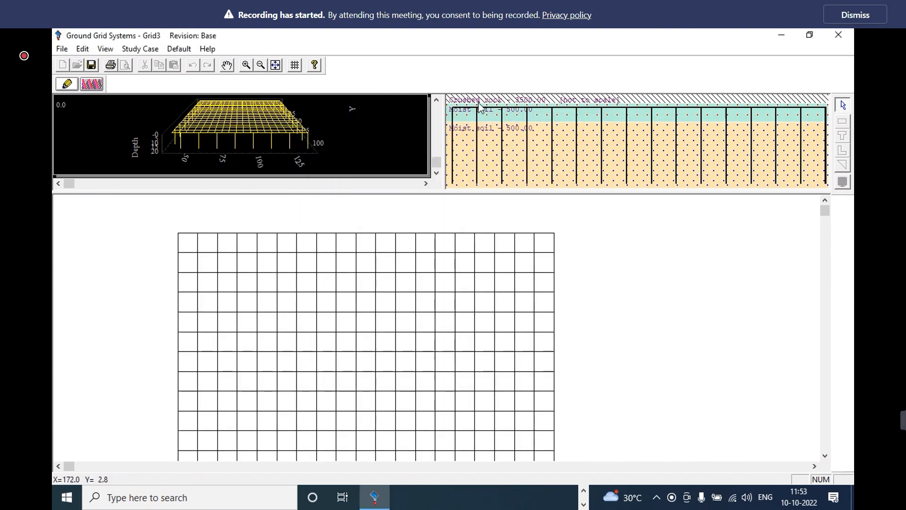
Rerun the GRD1 calculation for the 100 m by 100 m grid and close its result summary
left_click(91, 85)
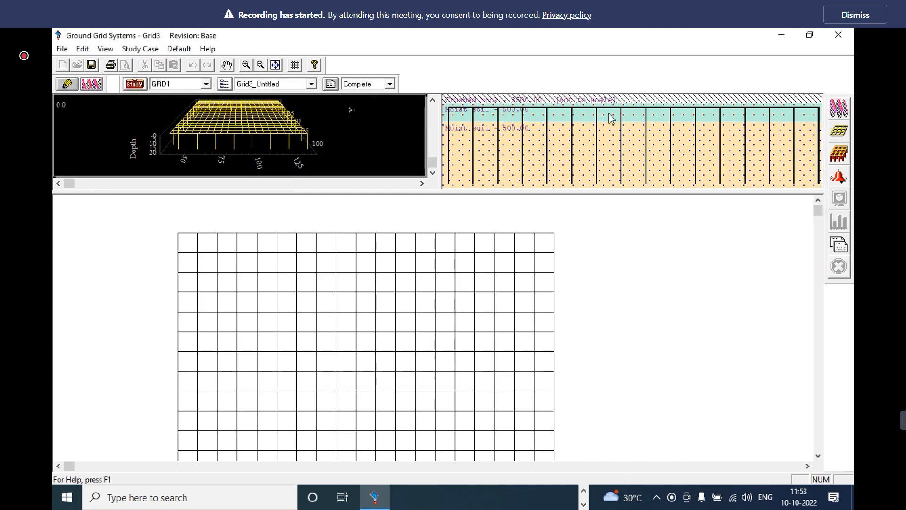
left_click(829, 111)
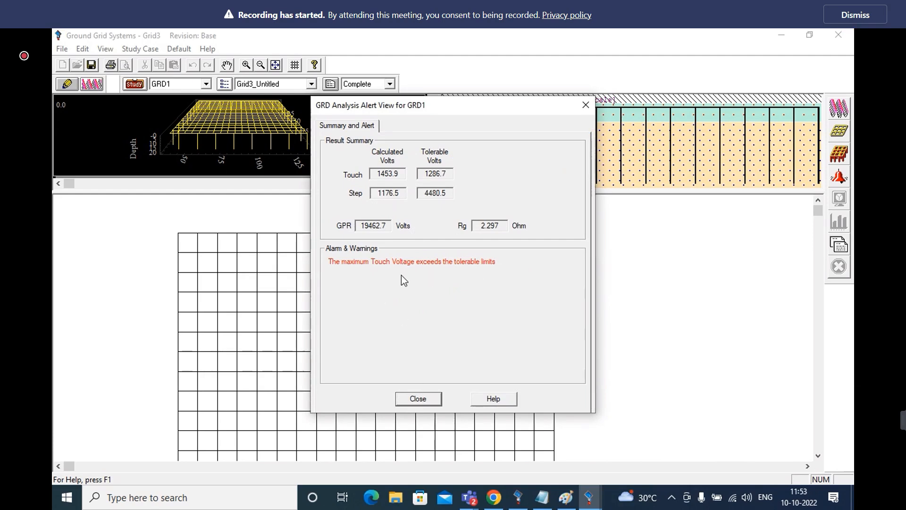
left_click(418, 399)
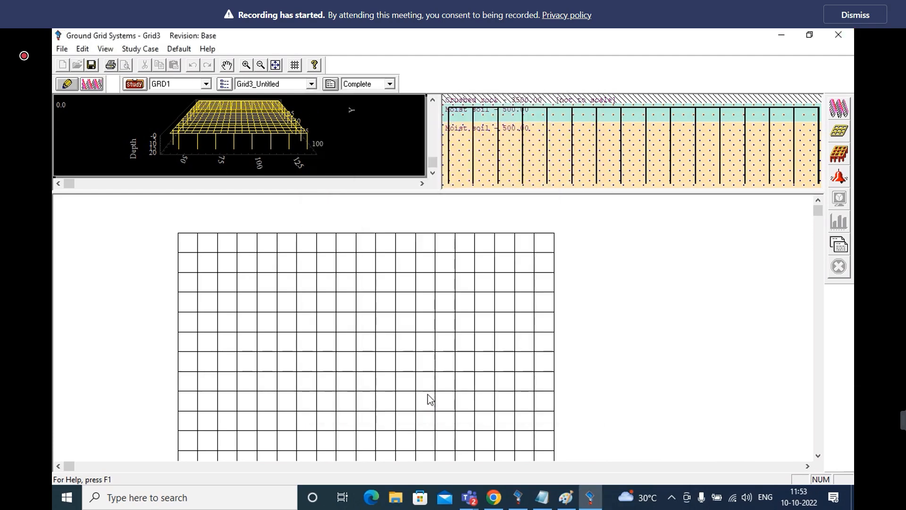
Set the grid conductor size to 400 sq.mm, then rerun the GRD1 calculation and close its result summary
left_click(61, 86)
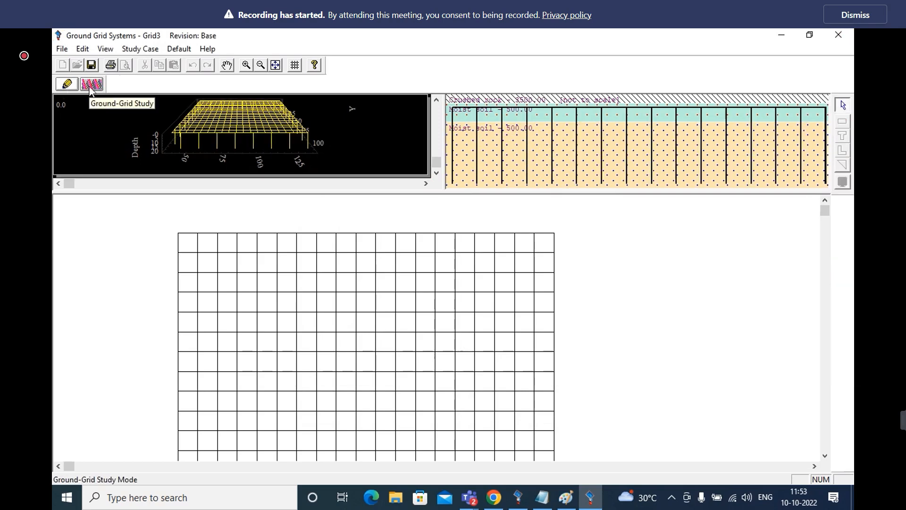
double_click(330, 279)
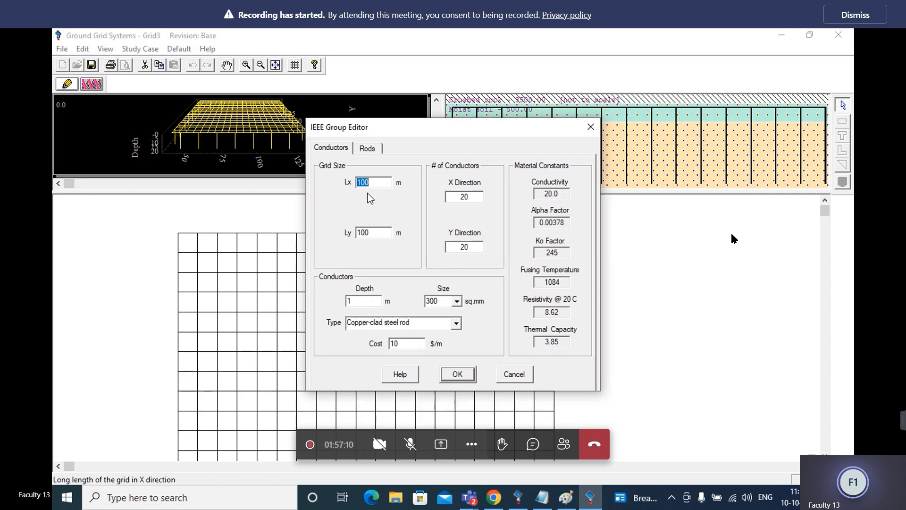
left_click(457, 301)
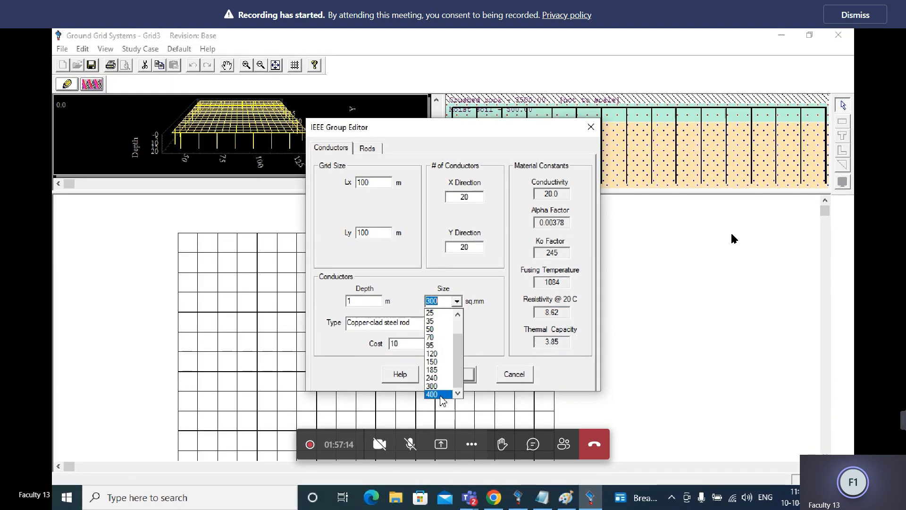
left_click(441, 396)
left_click(457, 373)
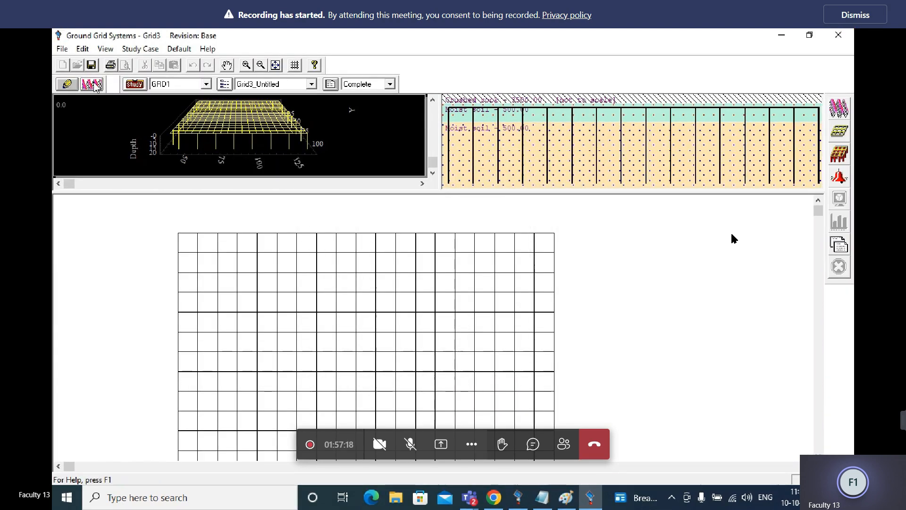
left_click(842, 111)
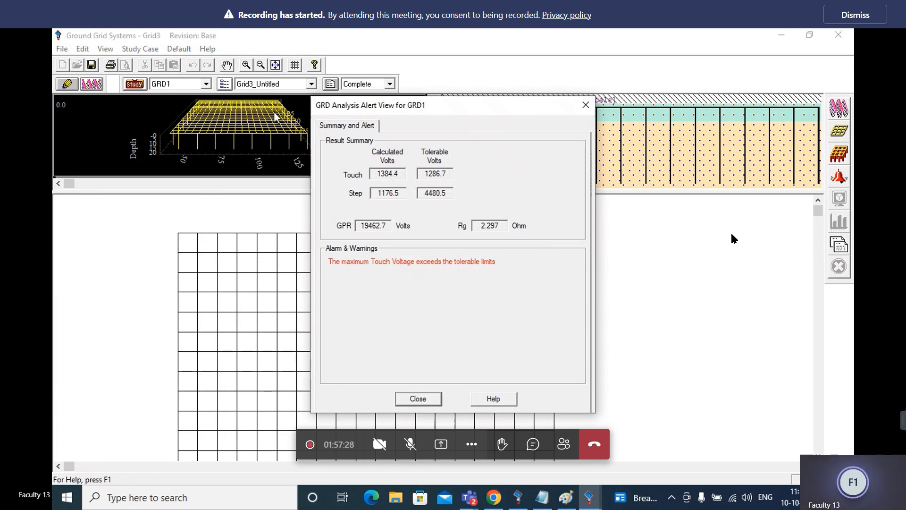
left_click(424, 400)
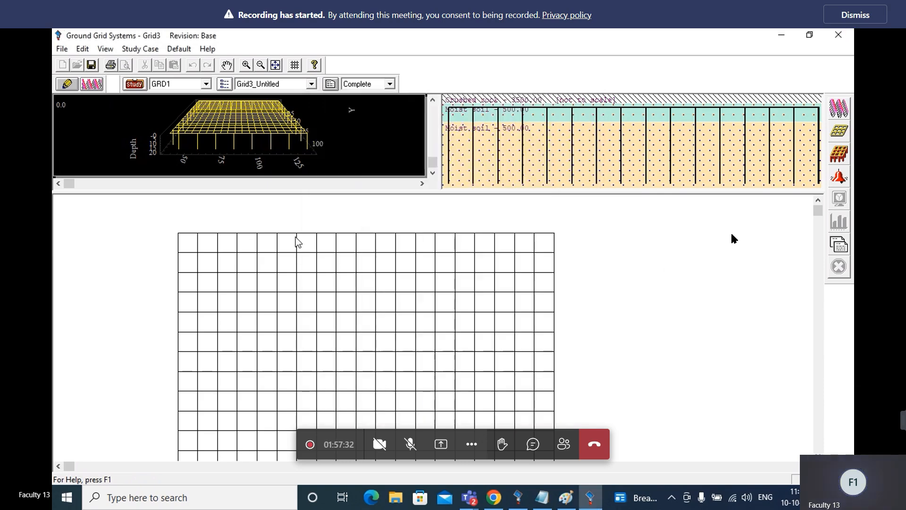
Set the number of ground rods to 35 and rerun the GRD1 calculation
left_click(67, 84)
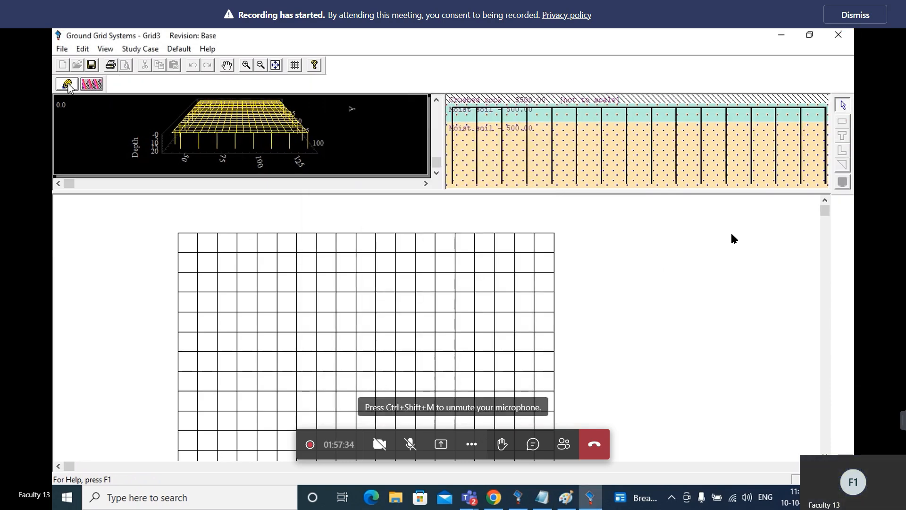
double_click(329, 281)
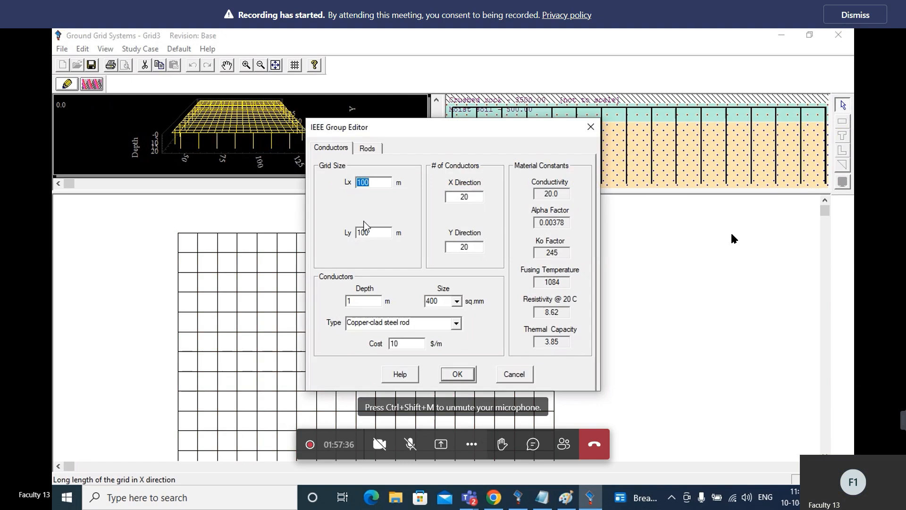
left_click(367, 149)
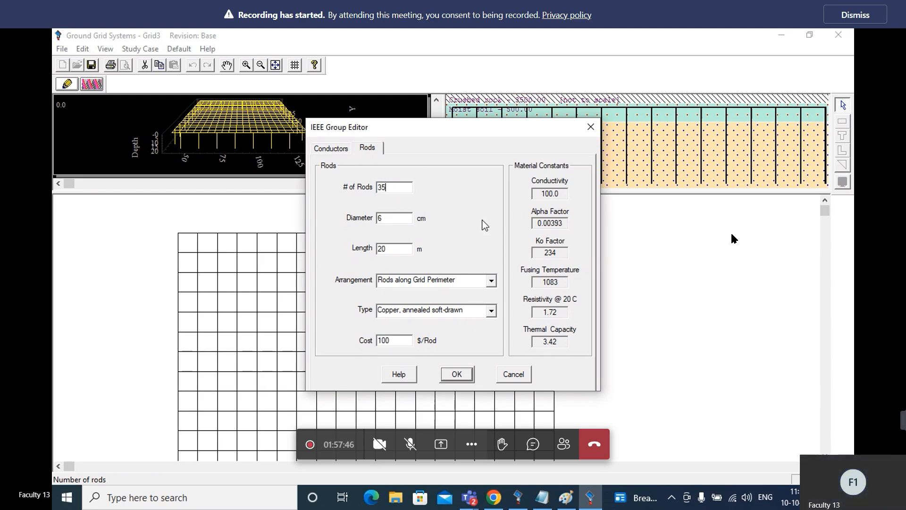
left_click(456, 374)
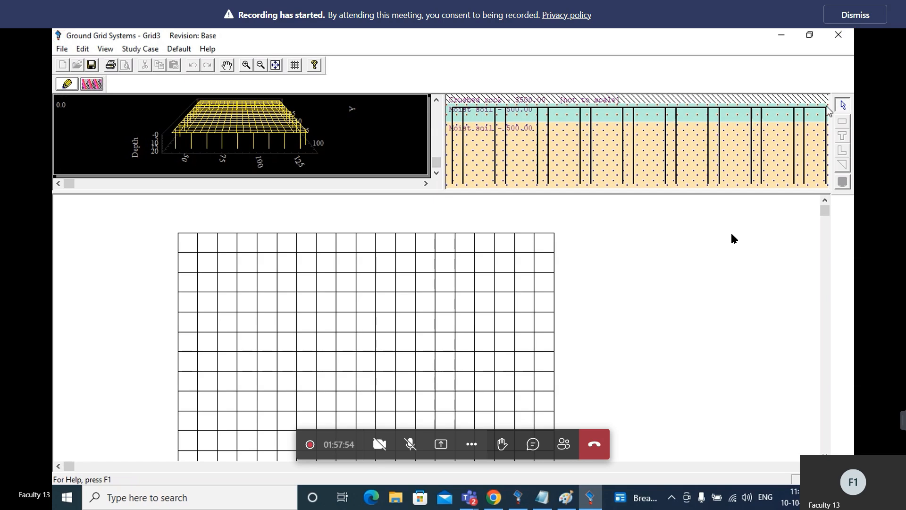
left_click(93, 84)
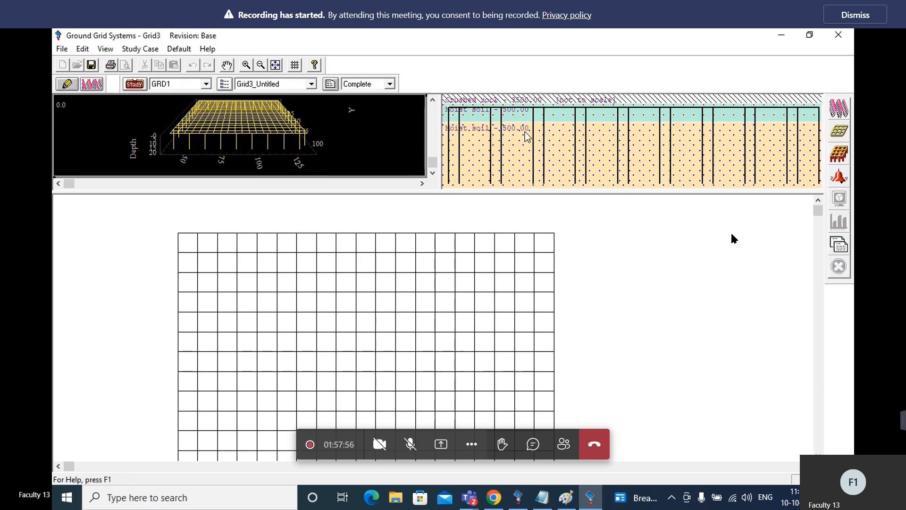
left_click(840, 110)
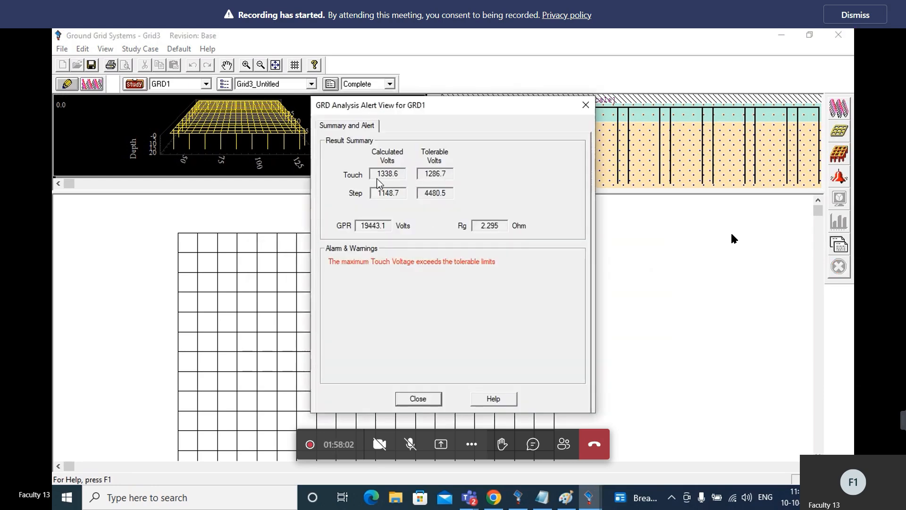
Set the grid size to 120 m in both X and Y, then rerun the GRD1 calculation and close its result summary
left_click(418, 399)
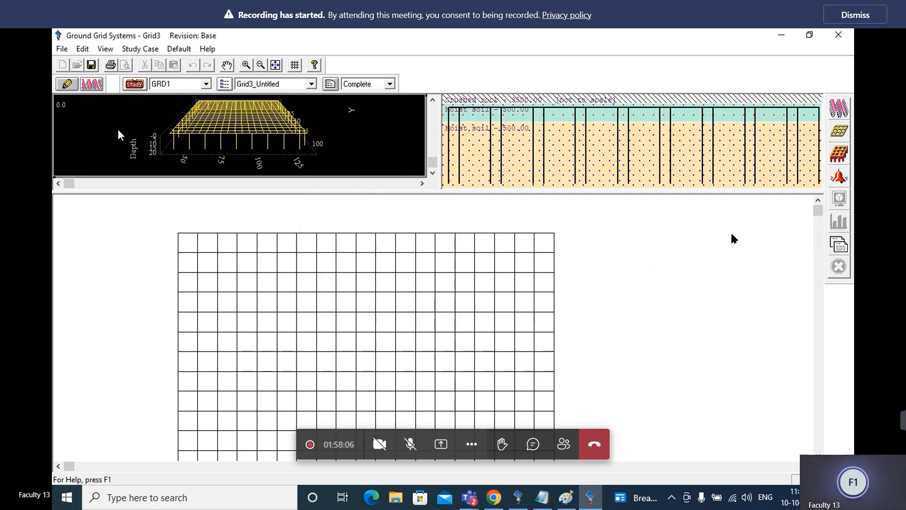
left_click(66, 84)
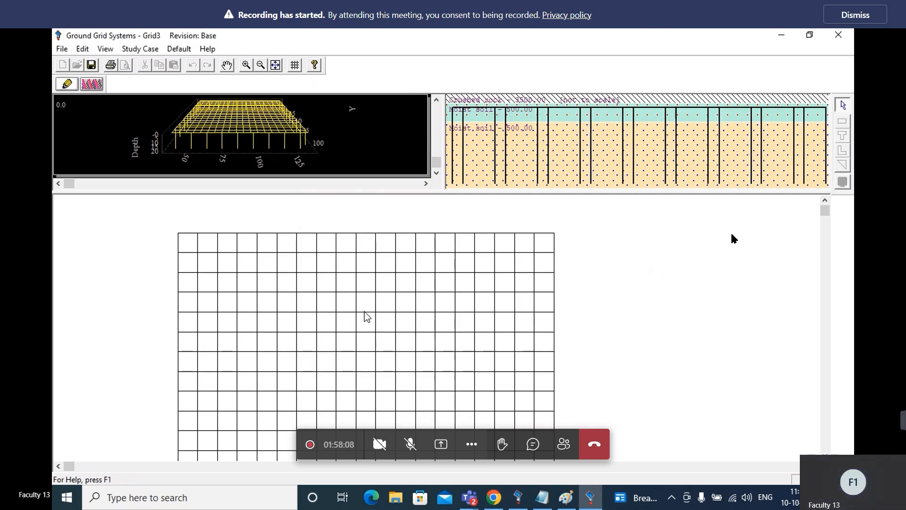
double_click(366, 316)
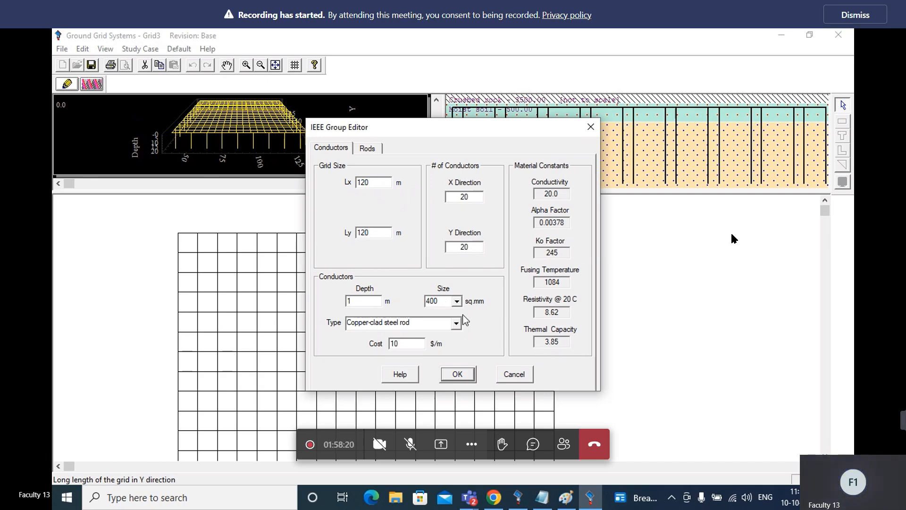
left_click(459, 375)
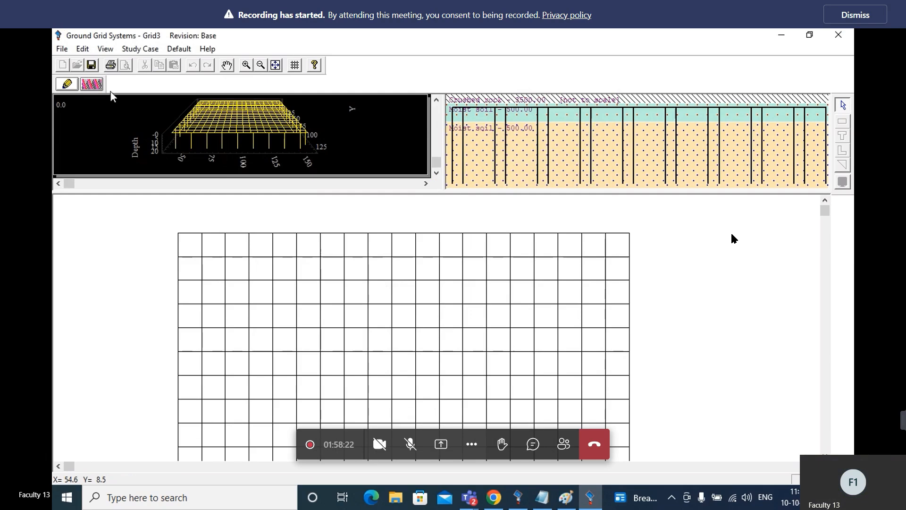
left_click(92, 85)
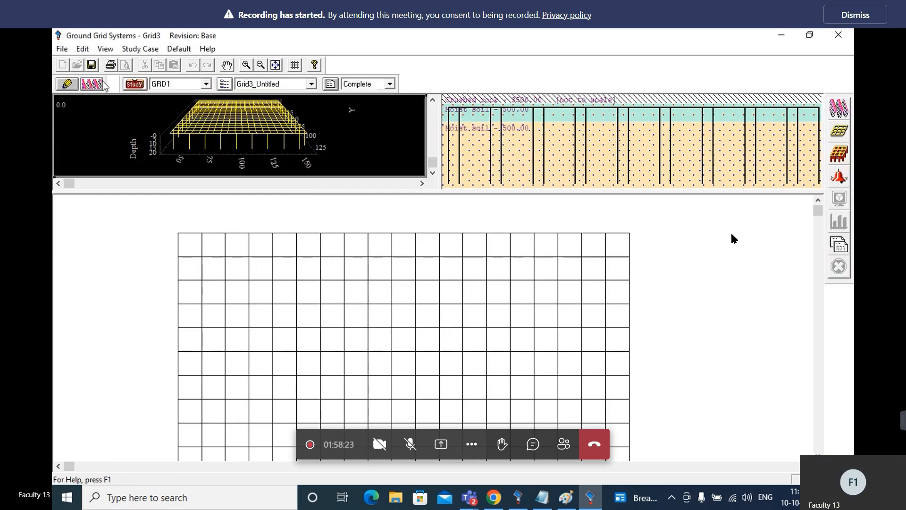
left_click(839, 107)
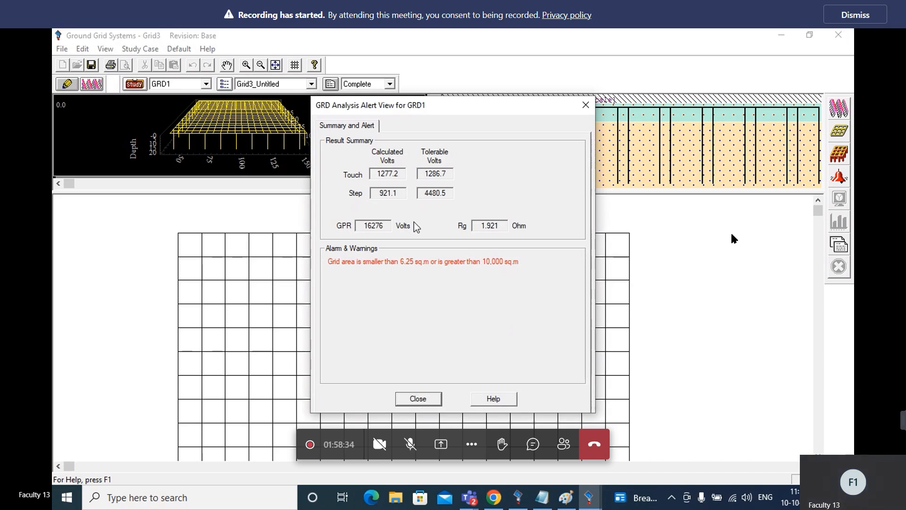
left_click(418, 399)
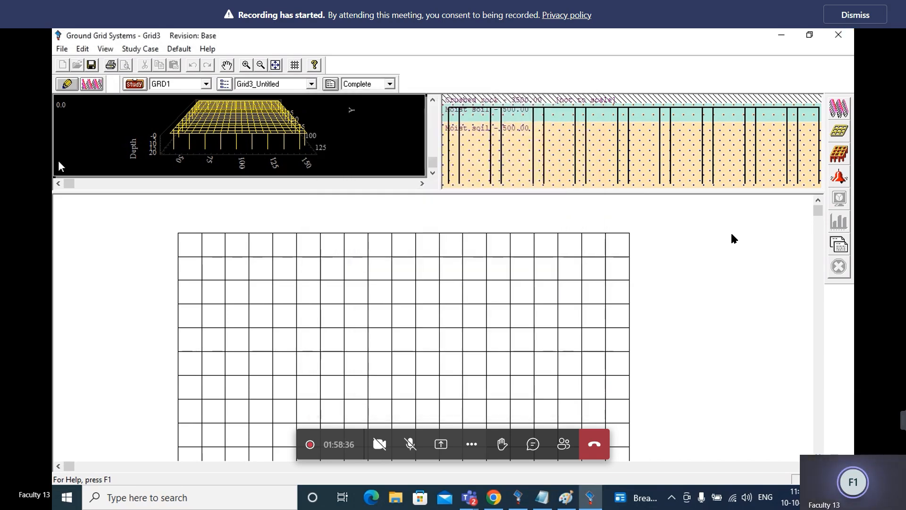
Set the grid lengths Lx and Ly to 100 m each in the IEEE group settings
left_click(66, 85)
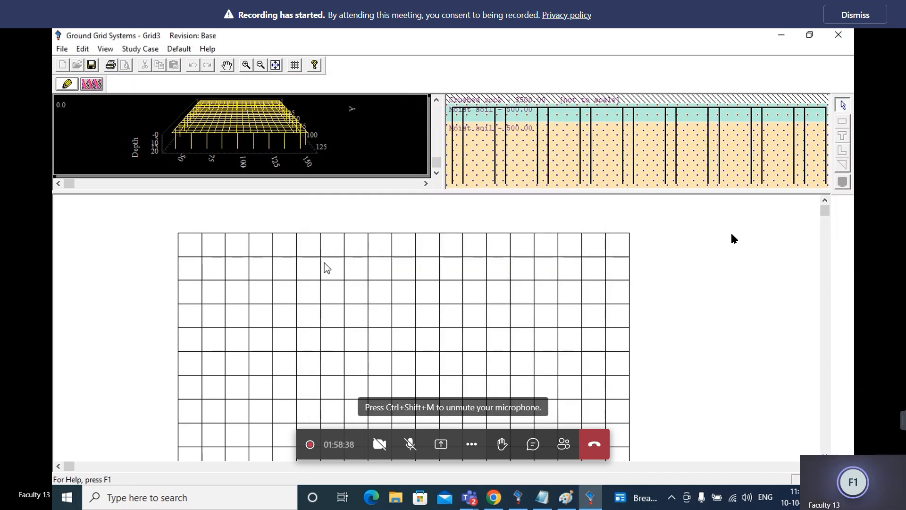
double_click(349, 281)
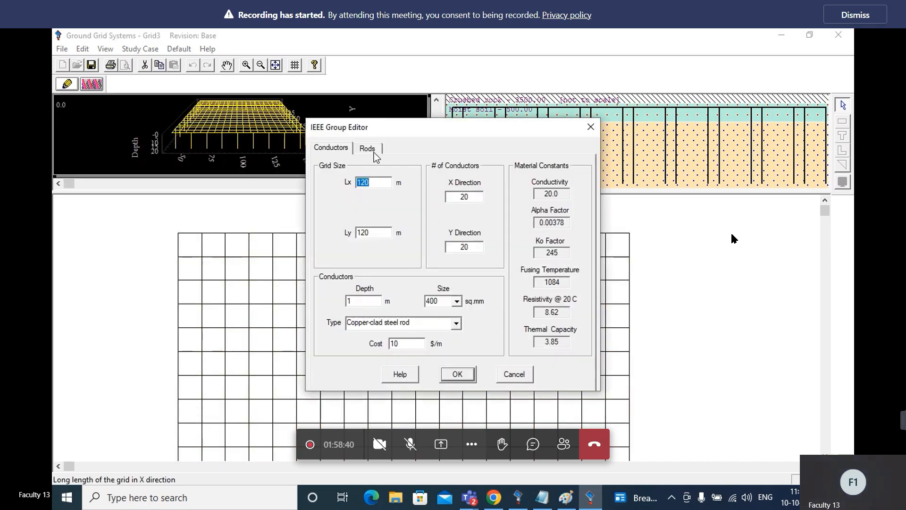
type("10")
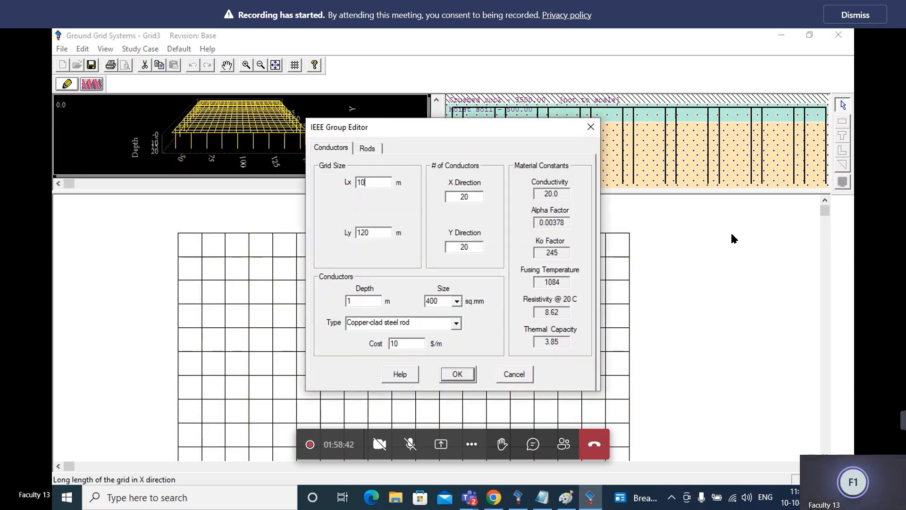
double_click(373, 233)
type("100")
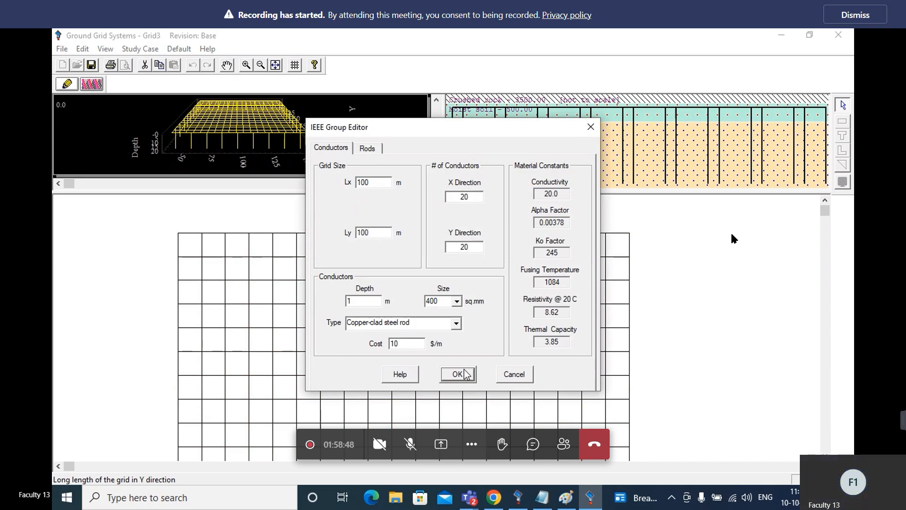
Arrange the ground rods throughout the grid area, set their number to 40 and apply the grid changes
left_click(372, 149)
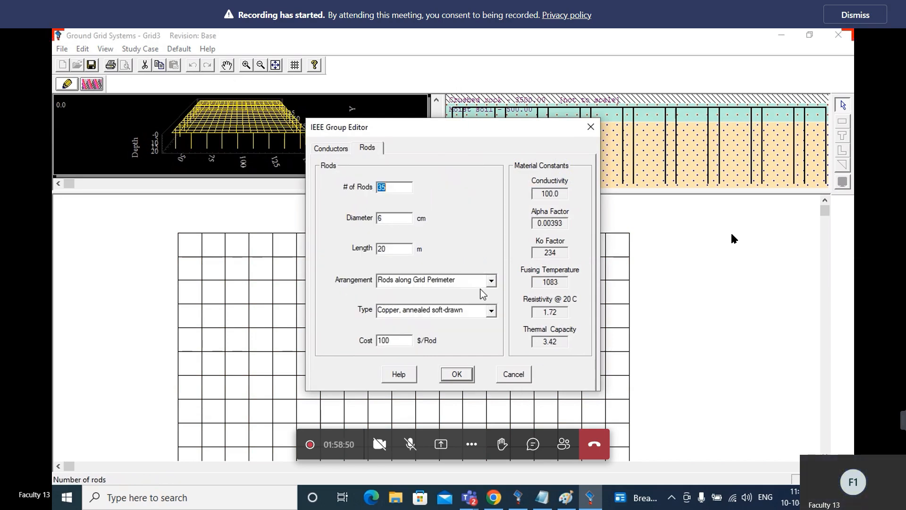
left_click(492, 281)
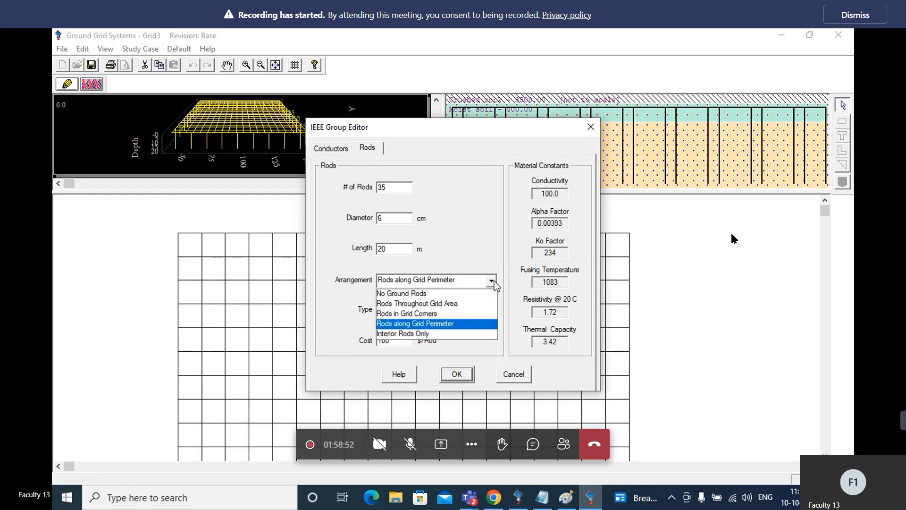
left_click(469, 304)
left_click_drag(402, 191, 363, 194)
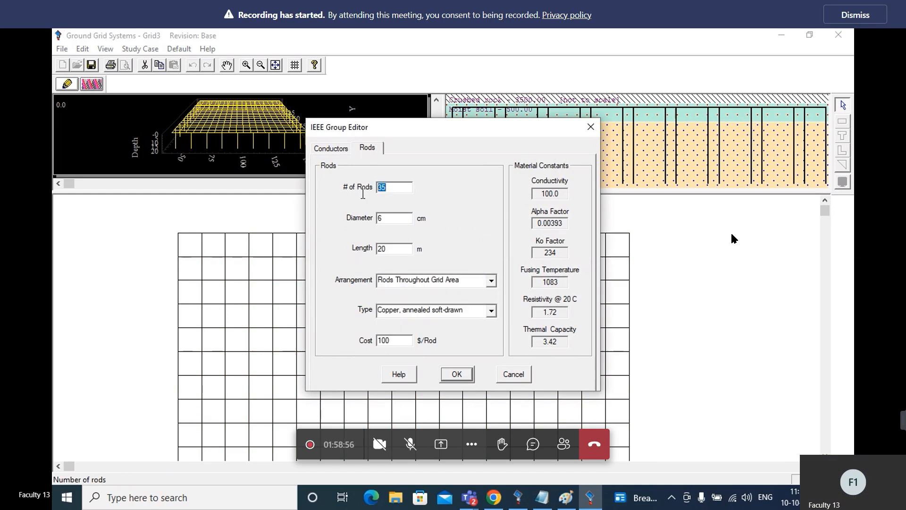
type("40")
left_click(461, 375)
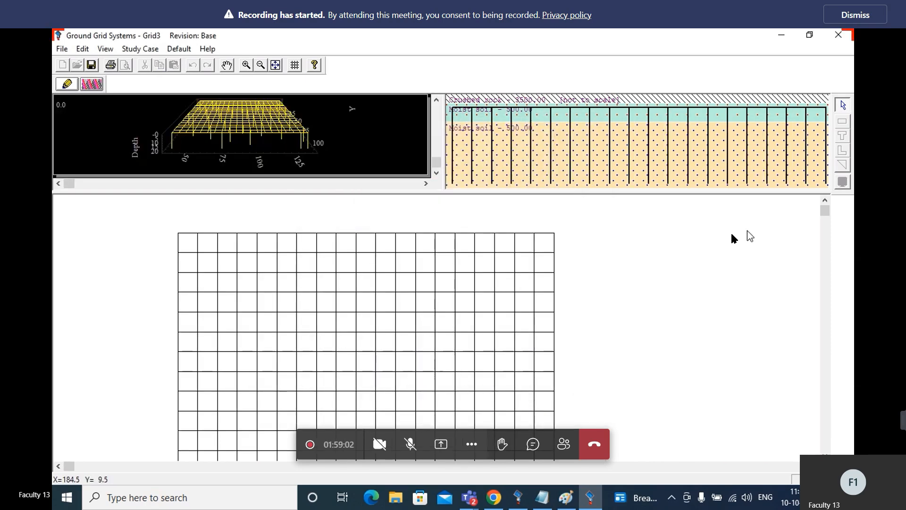
Rerun the GRD1 calculation with the 40 rods throughout the grid area and close its result summary
left_click(99, 83)
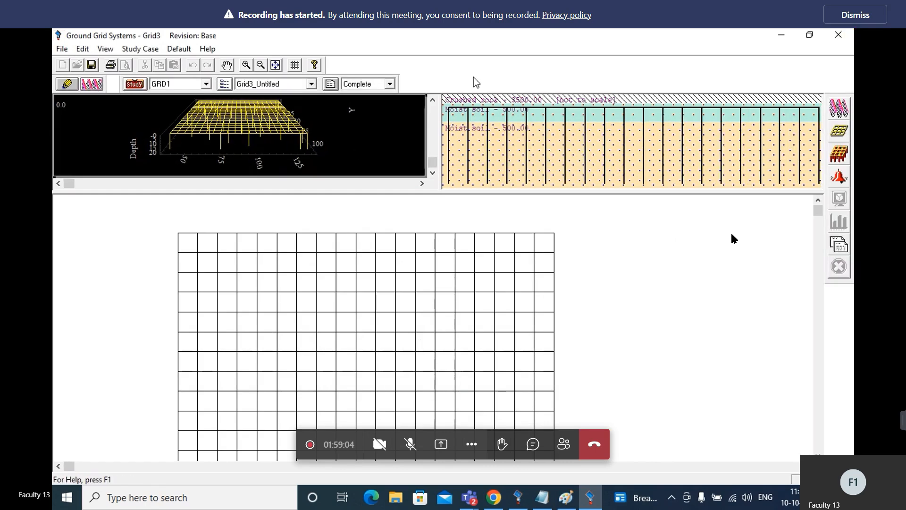
left_click(843, 109)
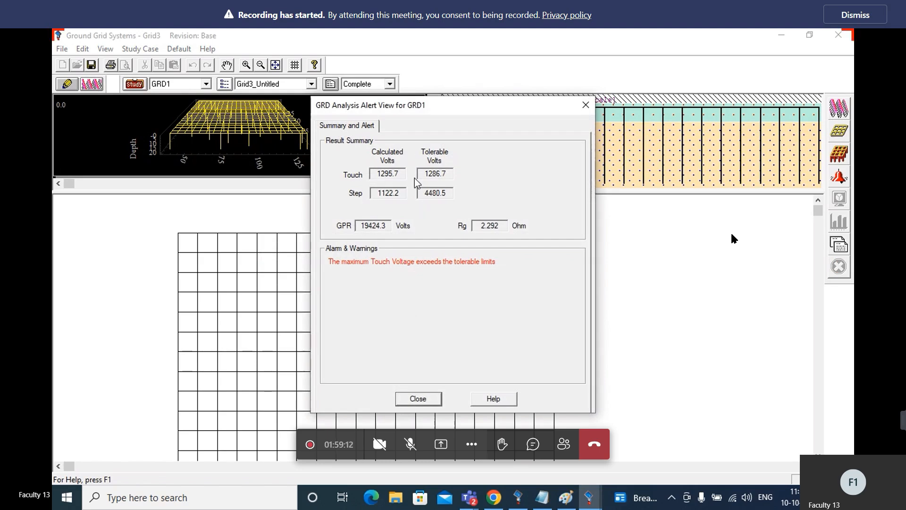
left_click(424, 399)
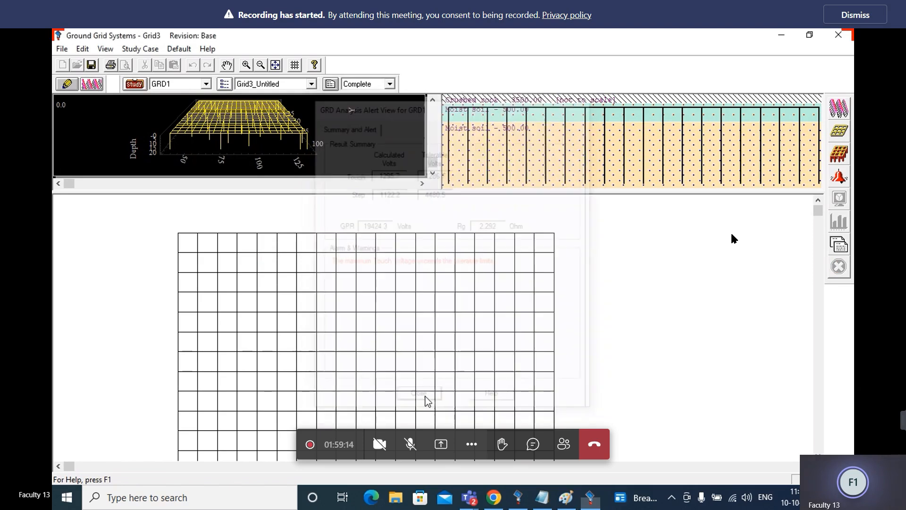
Set the number of conductors to 25 in both X and Y directions and the conductor depth to 2 m, and apply
left_click(67, 85)
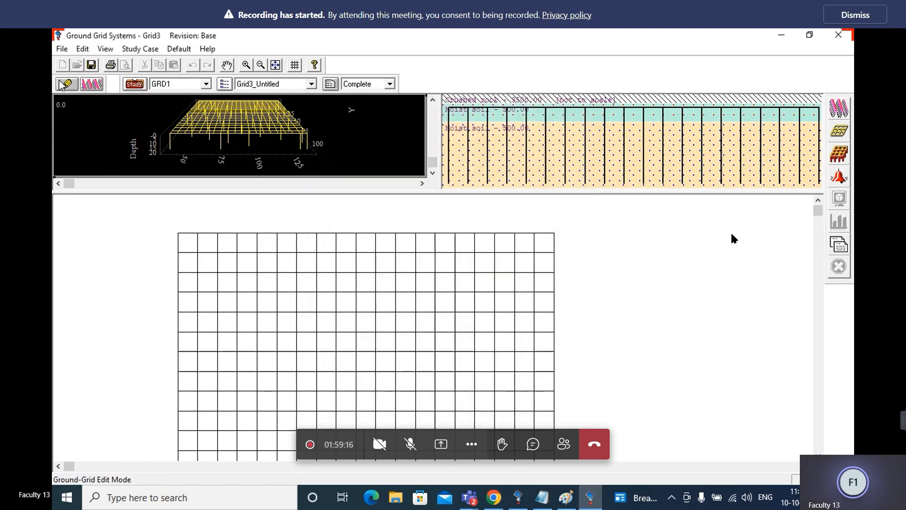
double_click(307, 296)
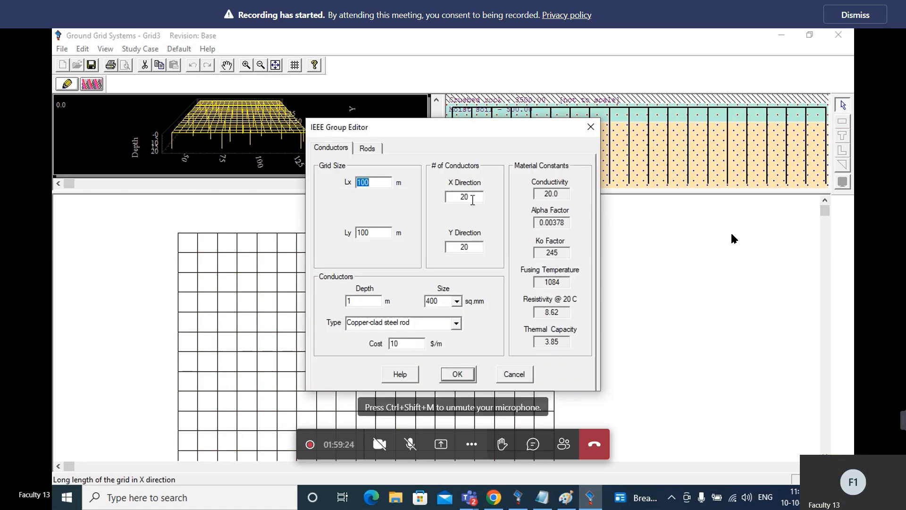
left_click(472, 197)
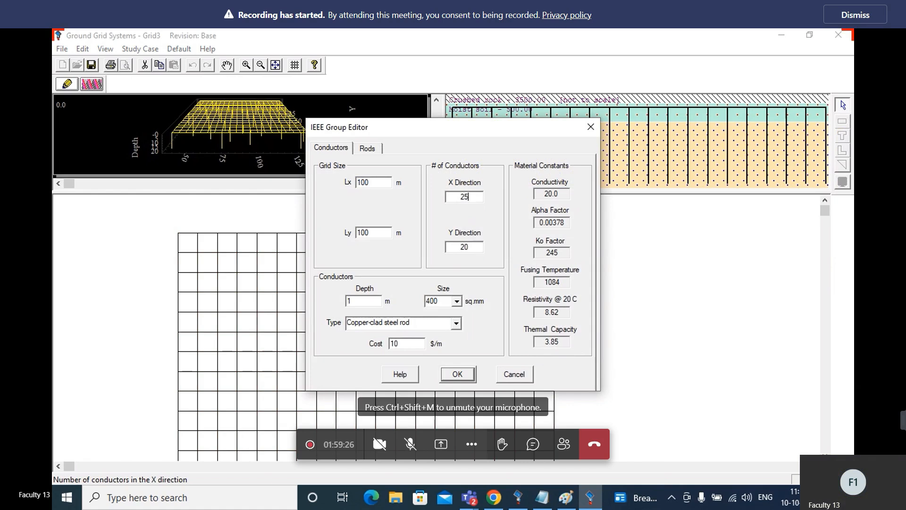
left_click(473, 246)
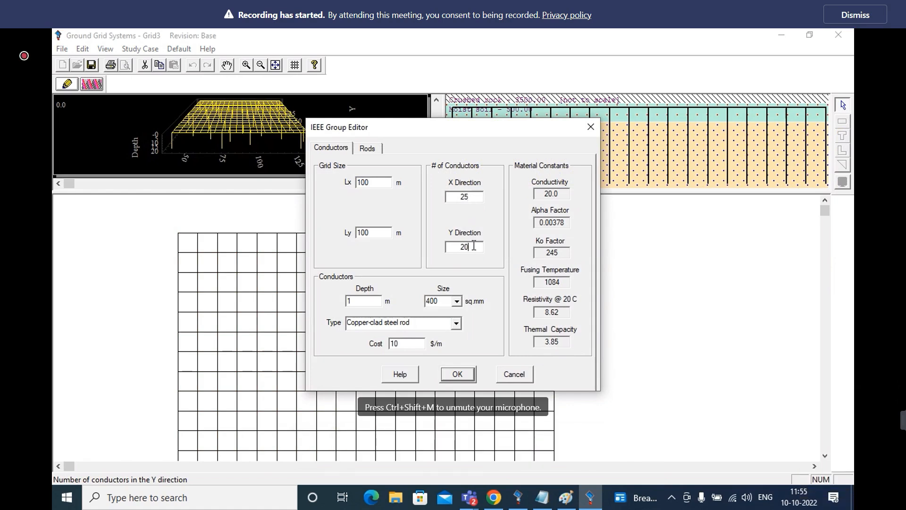
key("BackSpace")
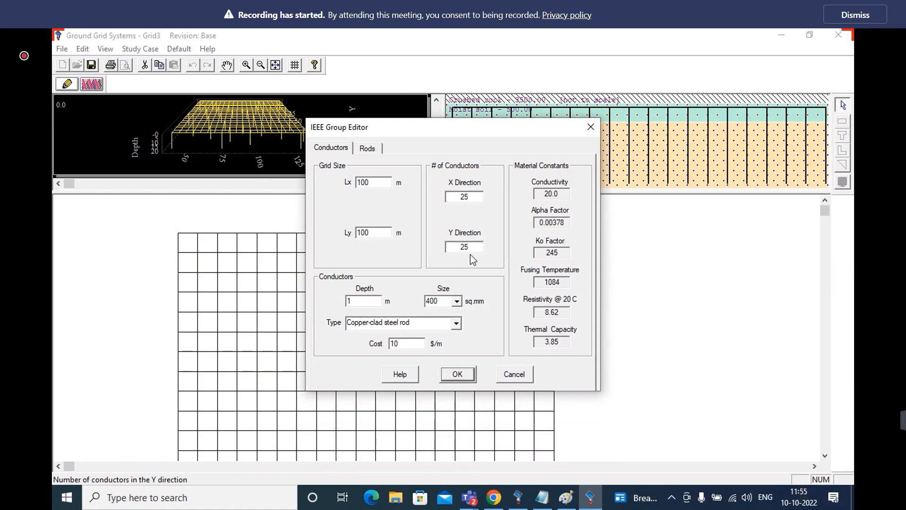
left_click(360, 302)
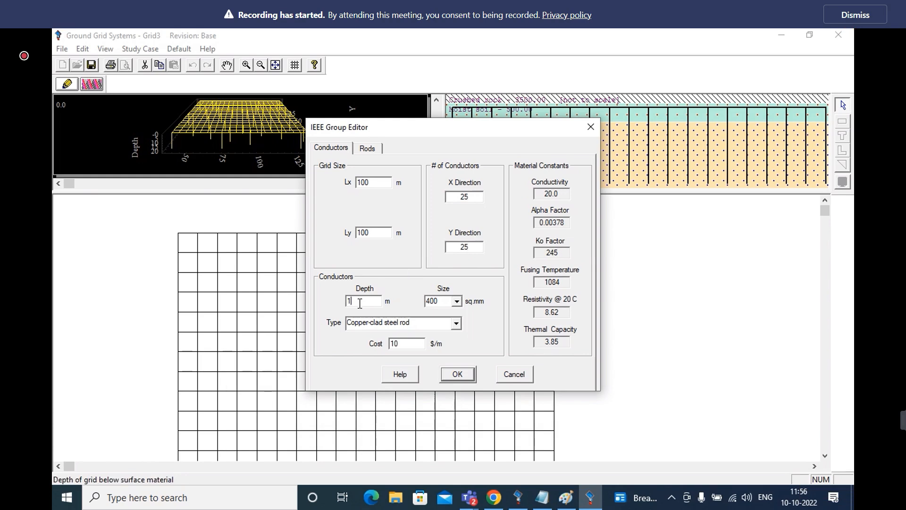
key("BackSpace")
type("2")
left_click(456, 375)
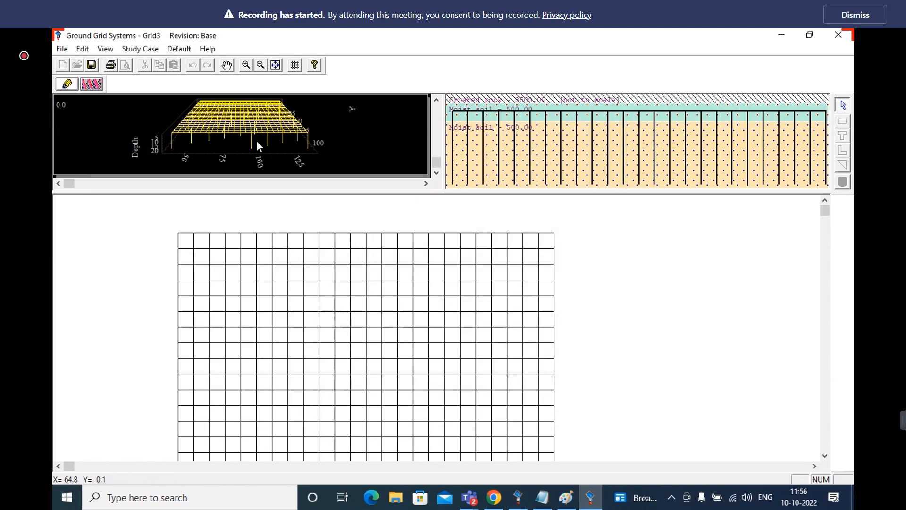
Rerun the GRD1 calculation for the 25 by 25 conductor grid, close its result summary and minimize the ground grid window
left_click(92, 84)
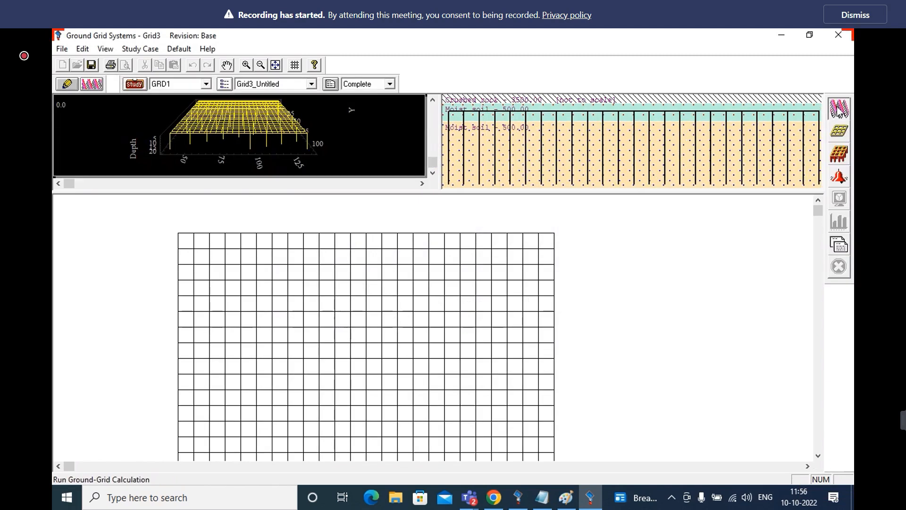
left_click(840, 132)
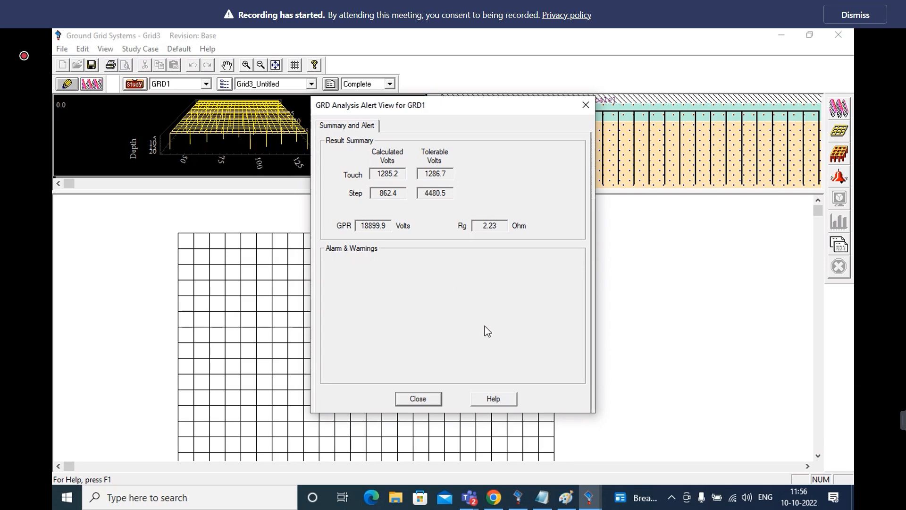
left_click(429, 397)
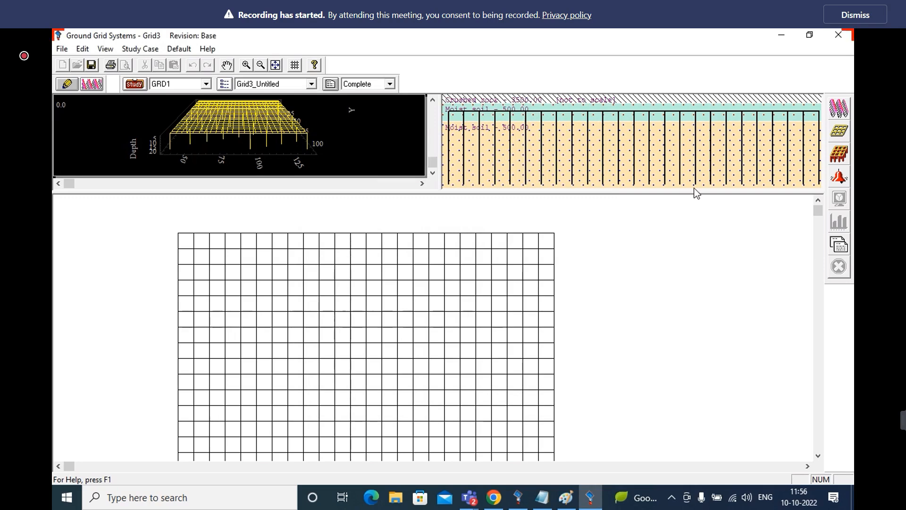
left_click(784, 36)
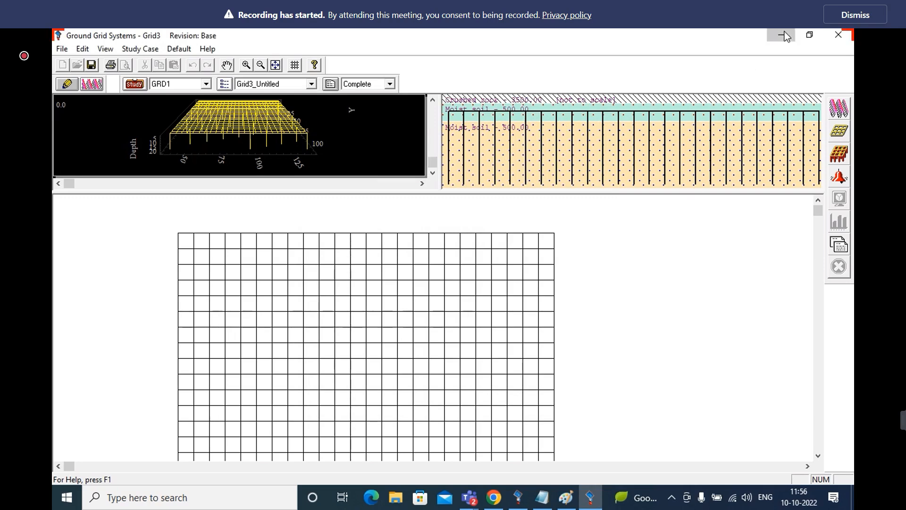